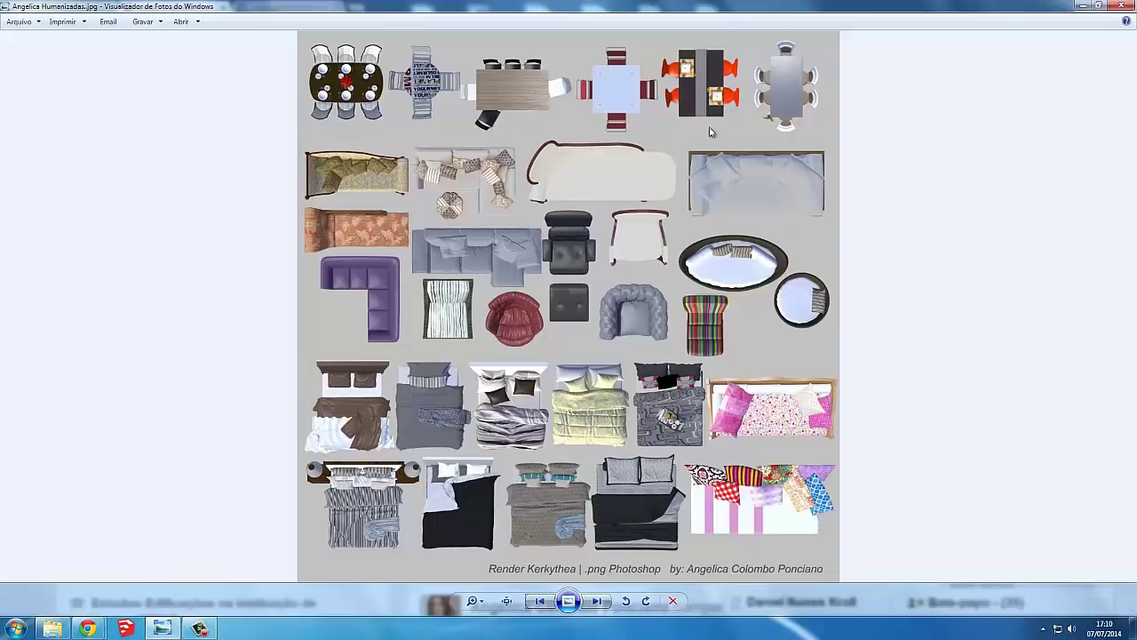
# - Scroll over the render sheet in Photo Viewer and dismiss the colour-scheme prompt
pyautogui.scroll(1, 611, 258)
pyautogui.scroll(1, 506, 218)
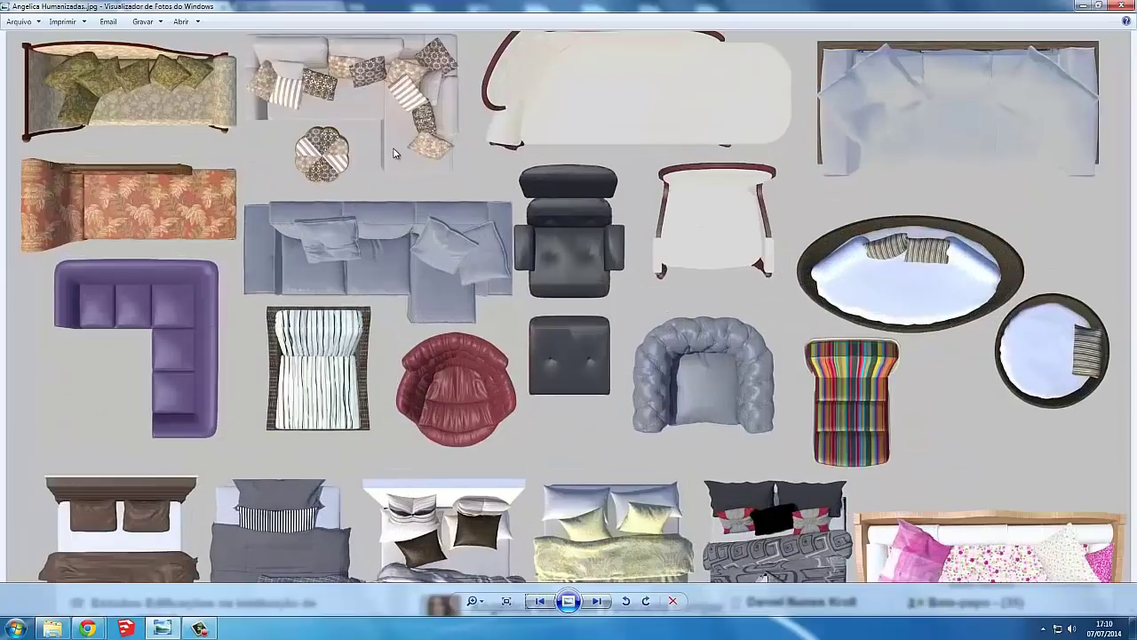
pyautogui.scroll(-2, 501, 187)
pyautogui.scroll(1, 304, 173)
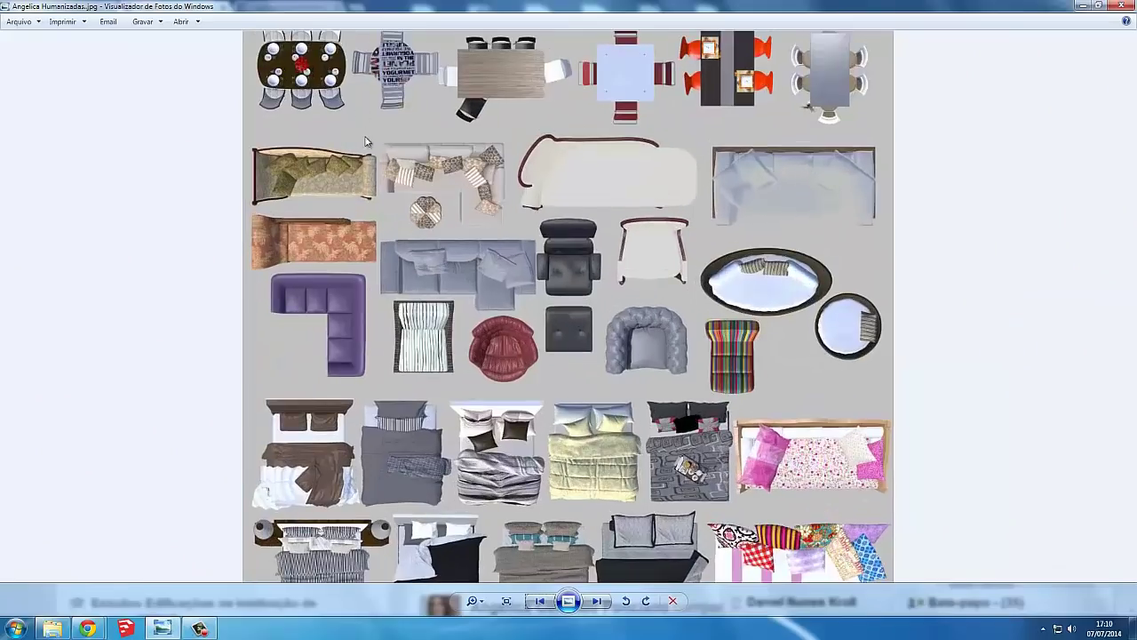
pyautogui.scroll(-1, 368, 142)
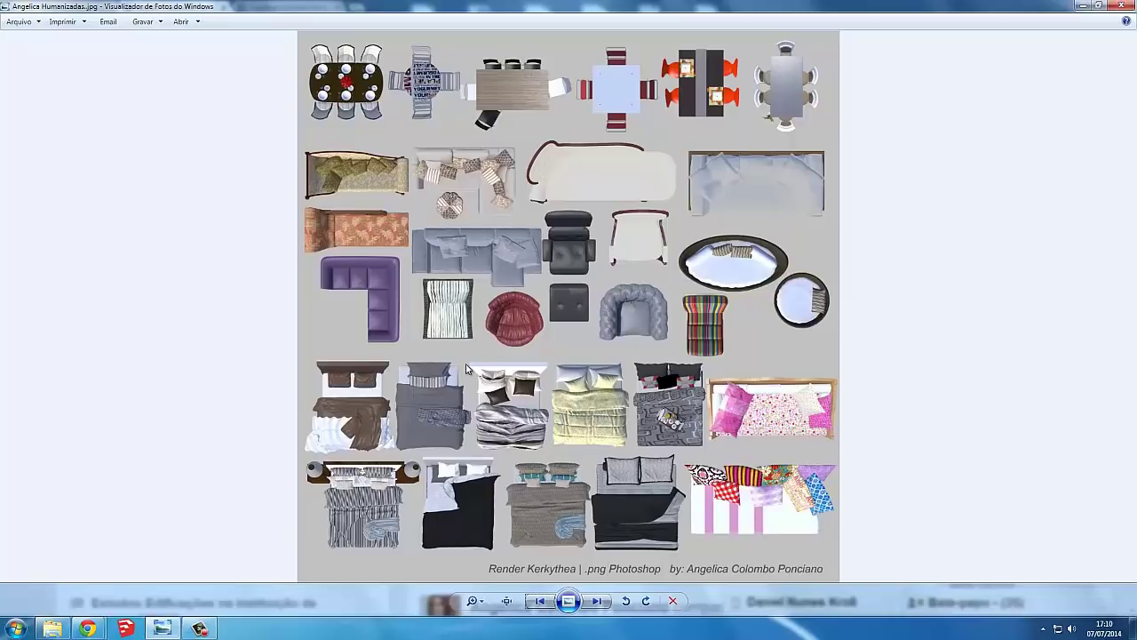
pyautogui.scroll(1, 434, 298)
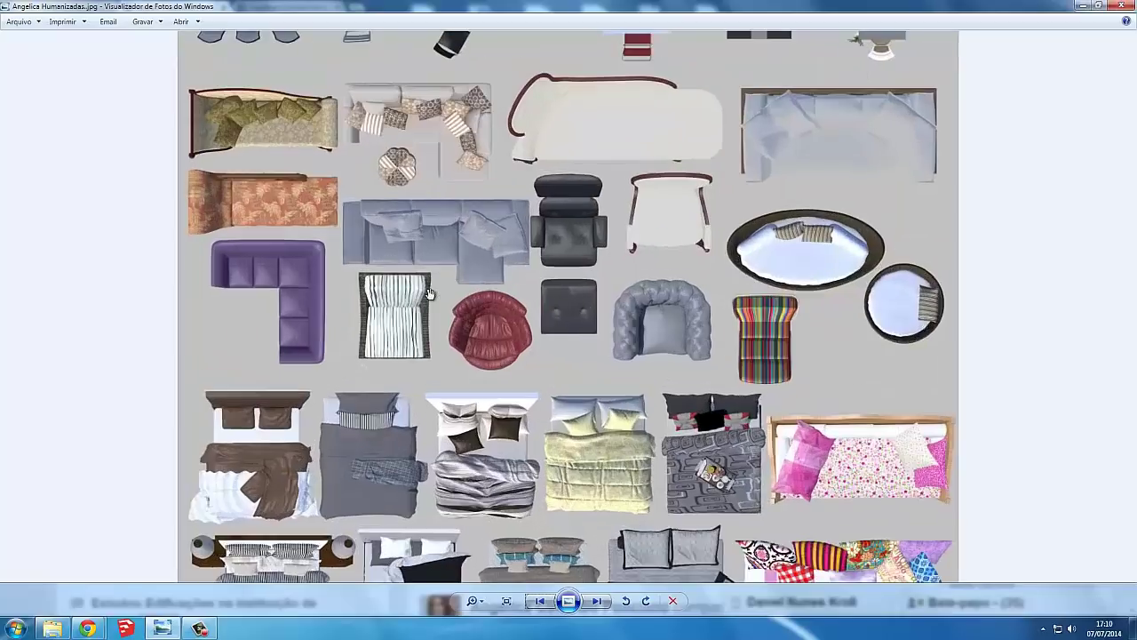
pyautogui.scroll(-1, 433, 299)
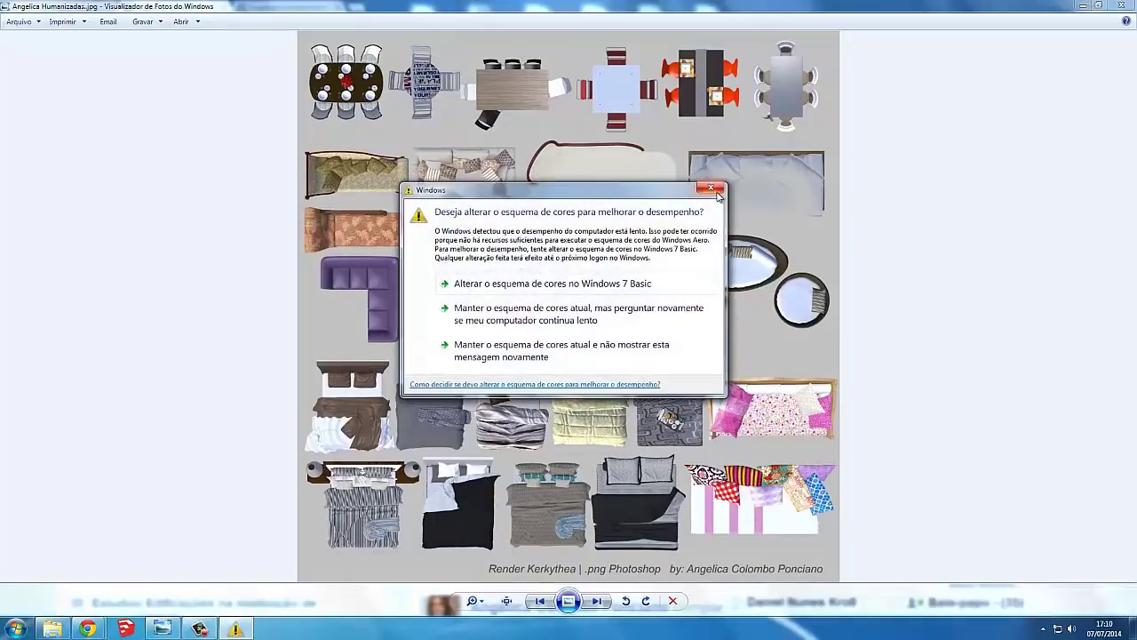
pyautogui.click(723, 187)
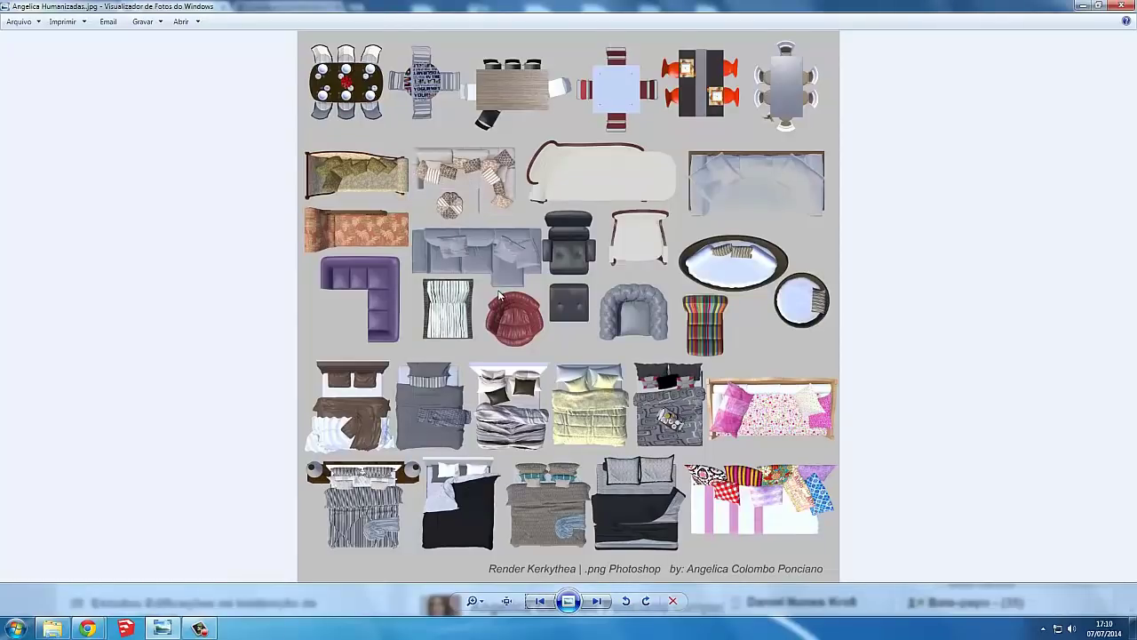
# - Page back four sheets to food-and-vehicles, then bring the Humanizadas folder forward
pyautogui.click(540, 600)
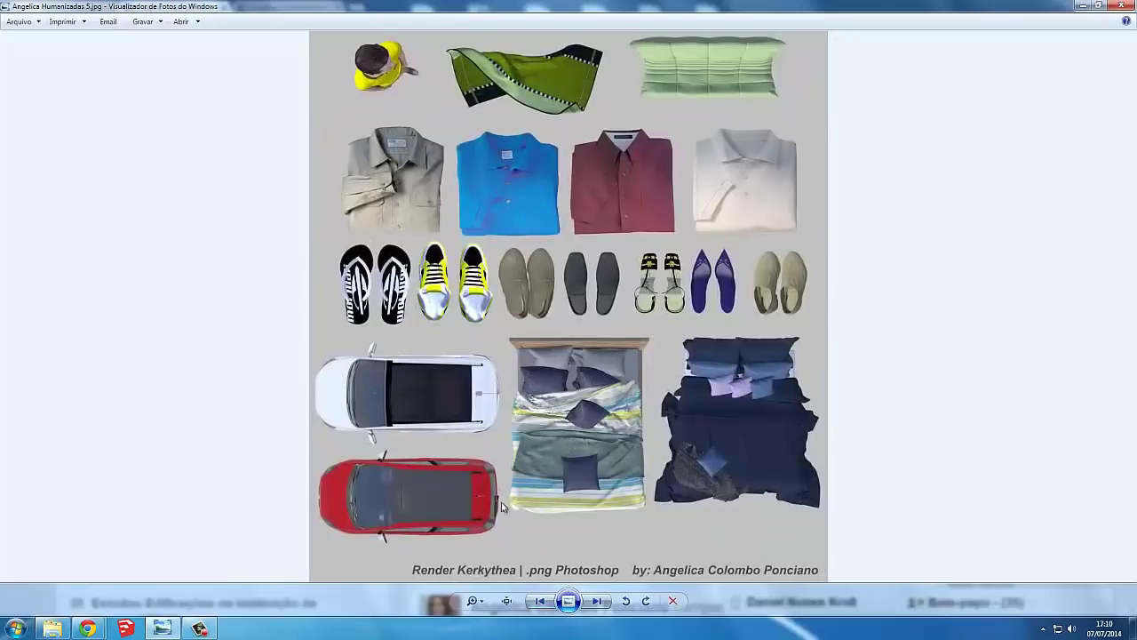
pyautogui.click(539, 600)
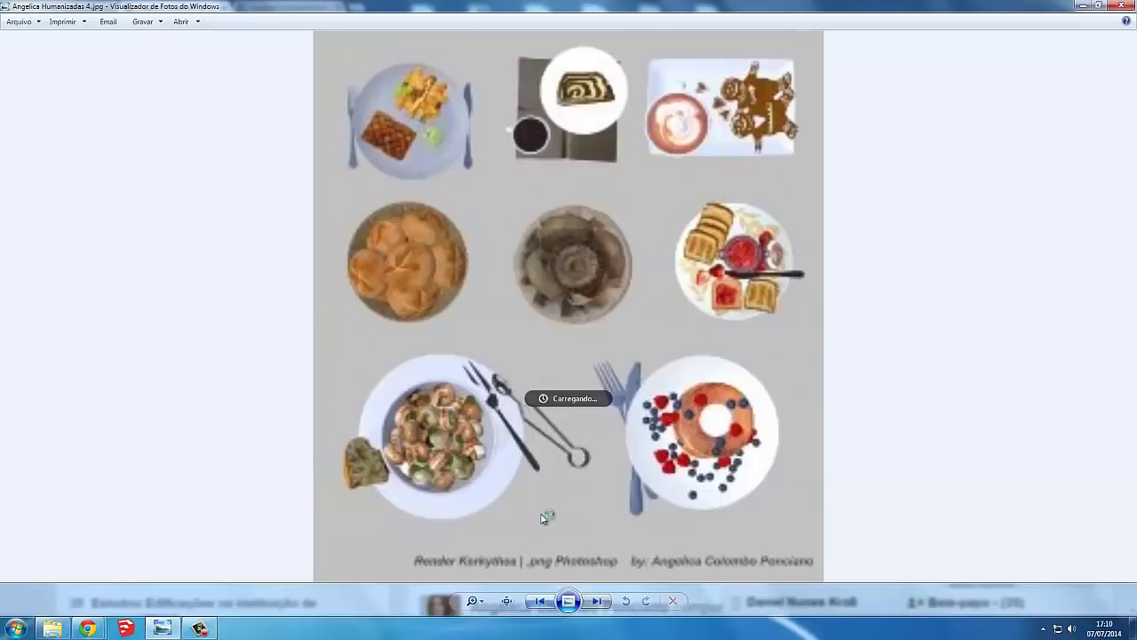
pyautogui.click(540, 601)
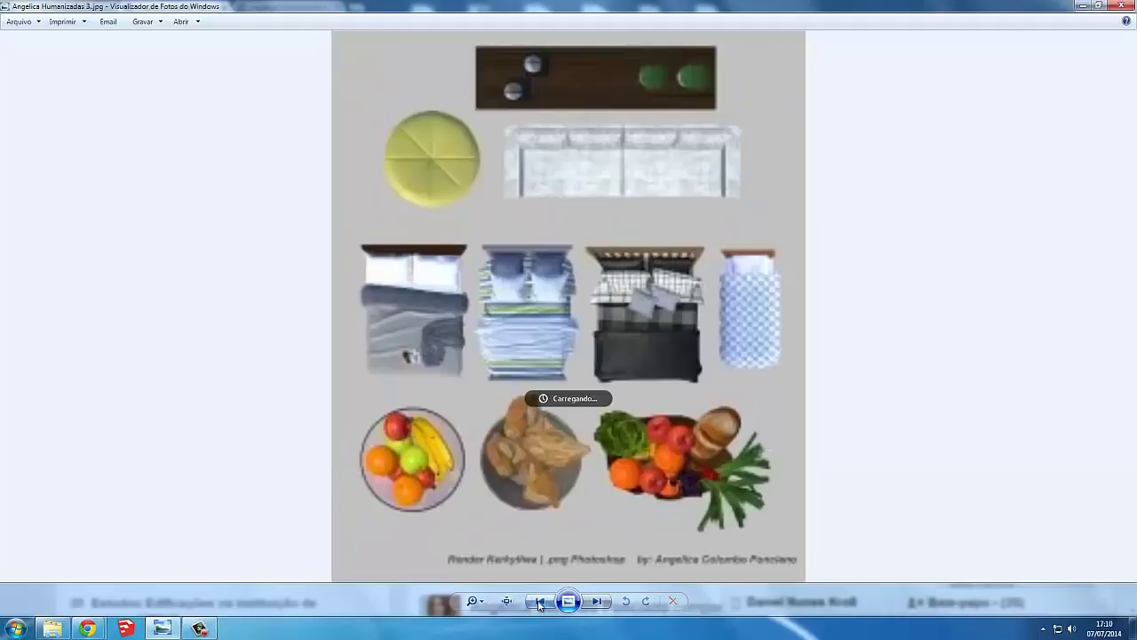
pyautogui.click(539, 602)
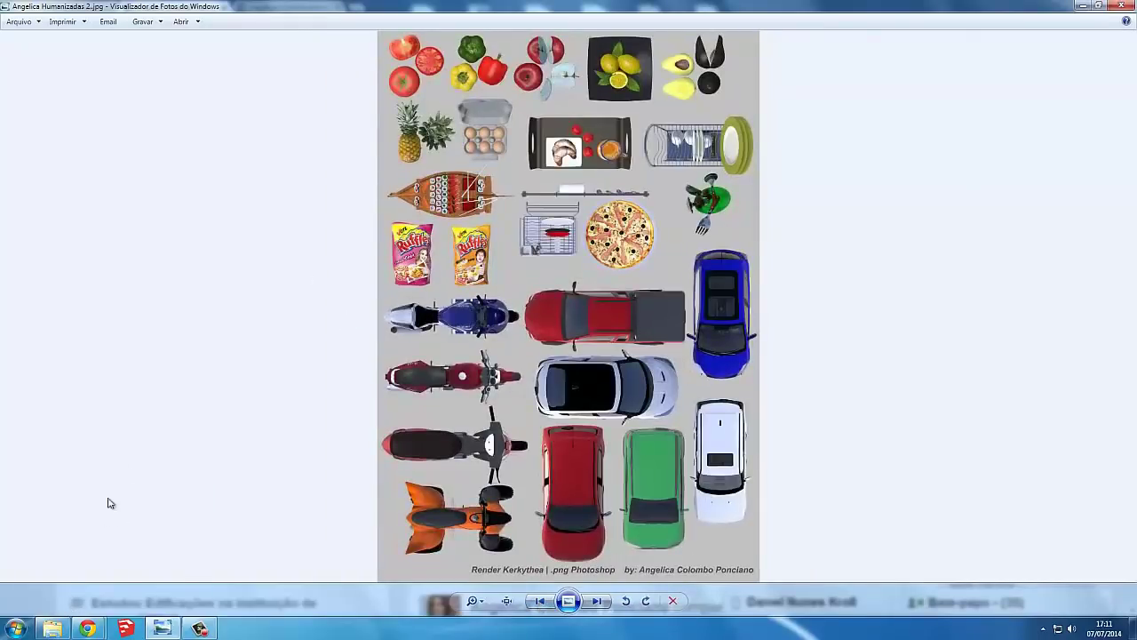
pyautogui.click(51, 628)
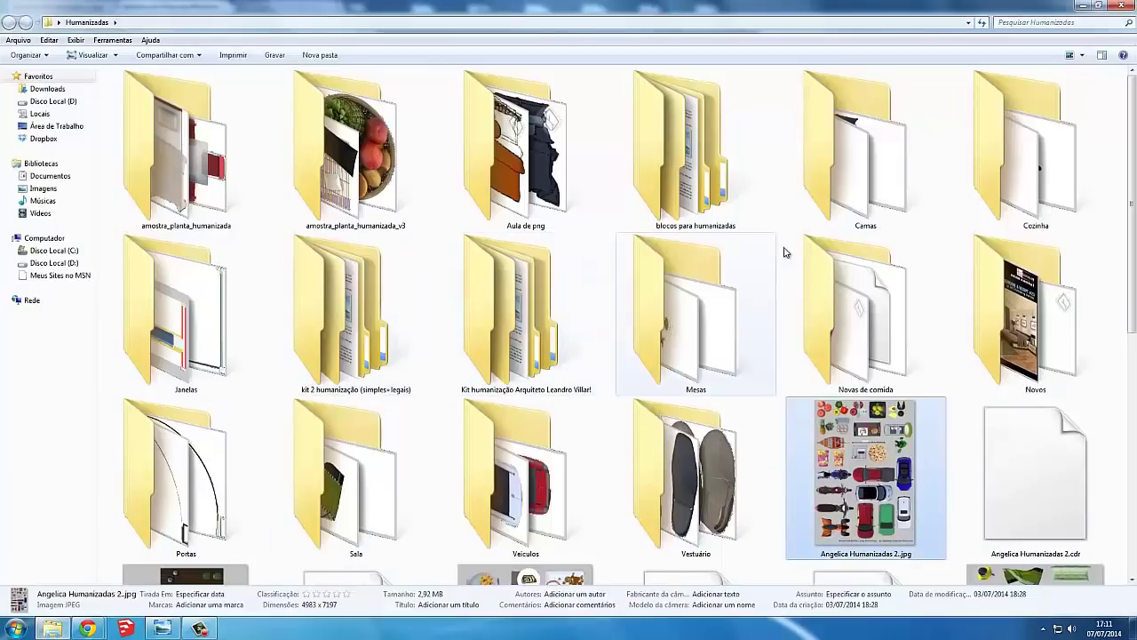
# - Open the Aula de png folder and scroll through its .skp thumbnails
pyautogui.click(691, 330)
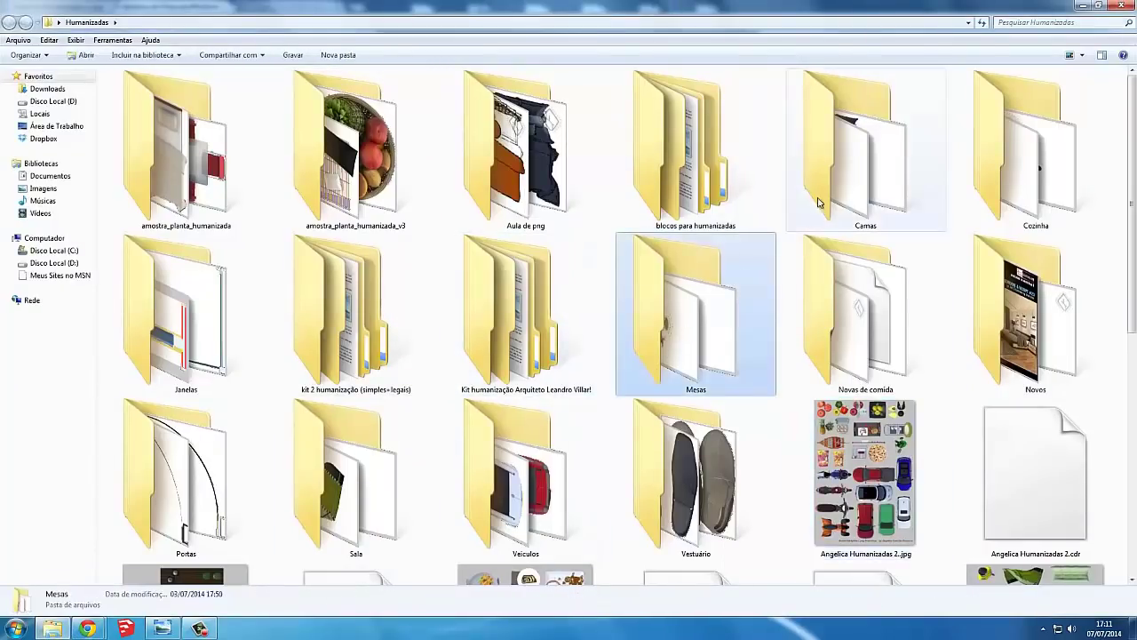
pyautogui.doubleClick(560, 174)
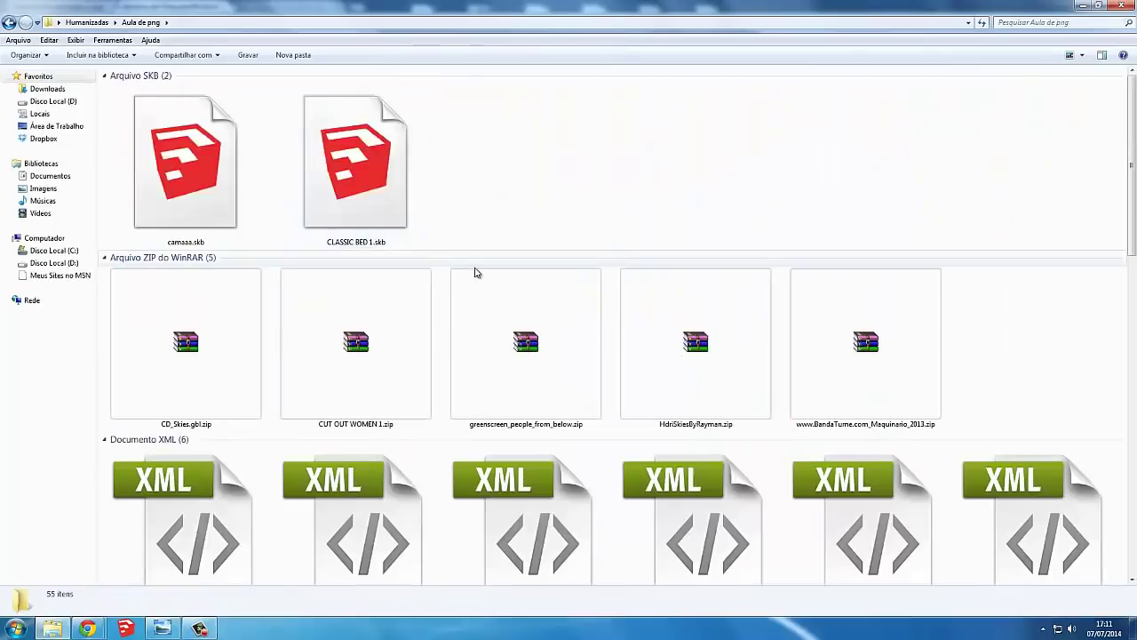
pyautogui.scroll(-5, 475, 272)
pyautogui.scroll(-2, 475, 273)
pyautogui.scroll(2, 475, 273)
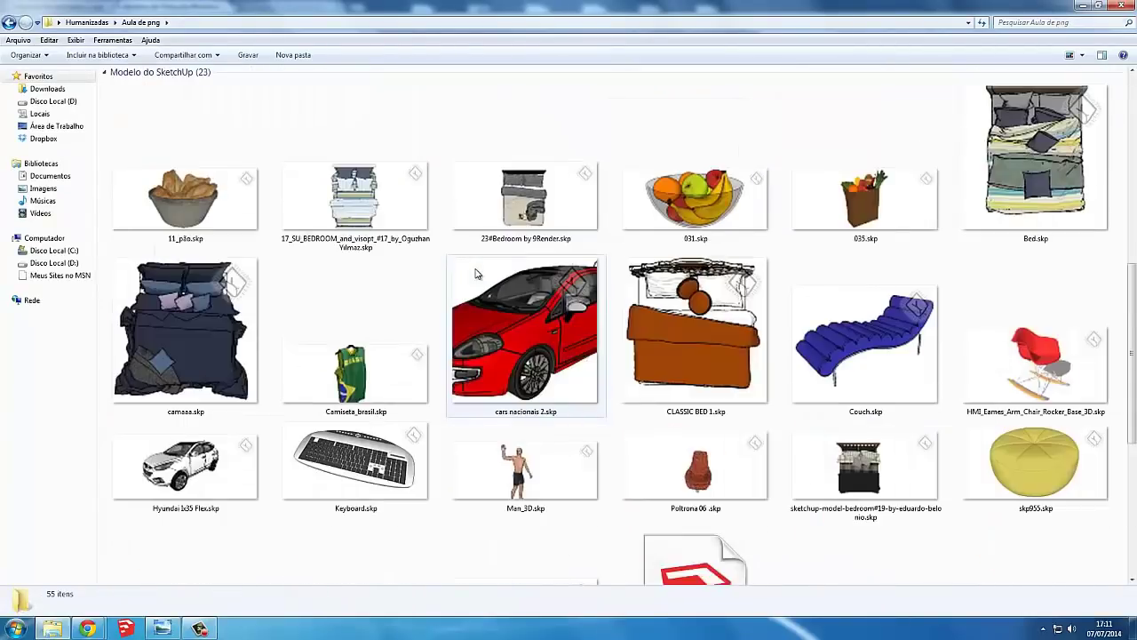
# - Browse models: camaaa.skp, Hyundai ix35 Flex, Camiseta_brasil, toalha_2 and cars nacionais 2
pyautogui.click(222, 352)
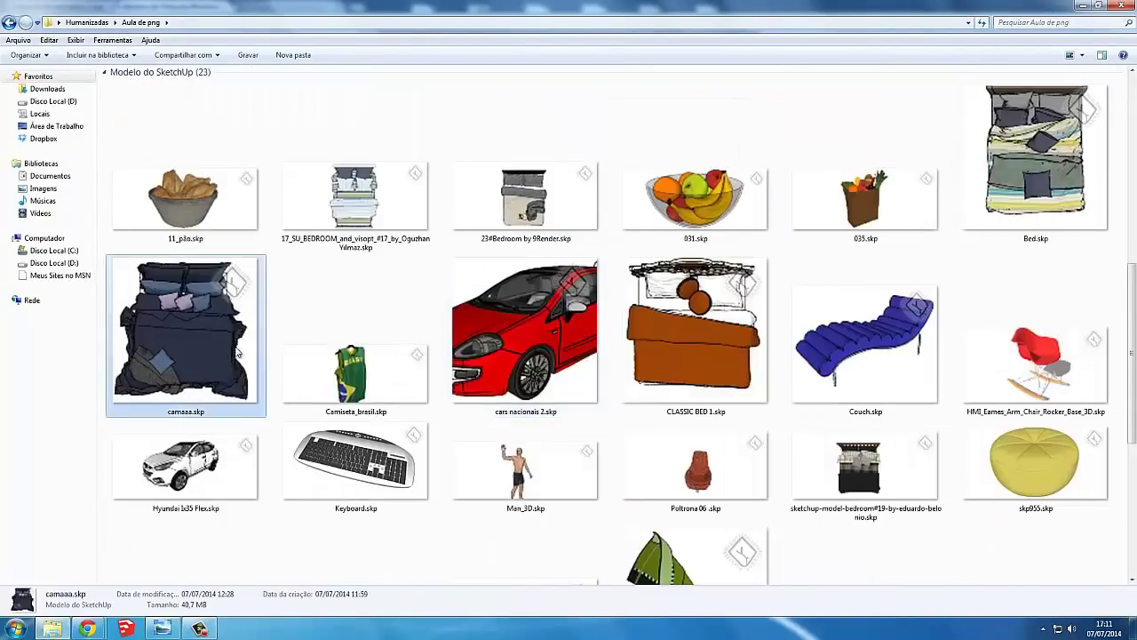
pyautogui.click(336, 350)
pyautogui.click(207, 343)
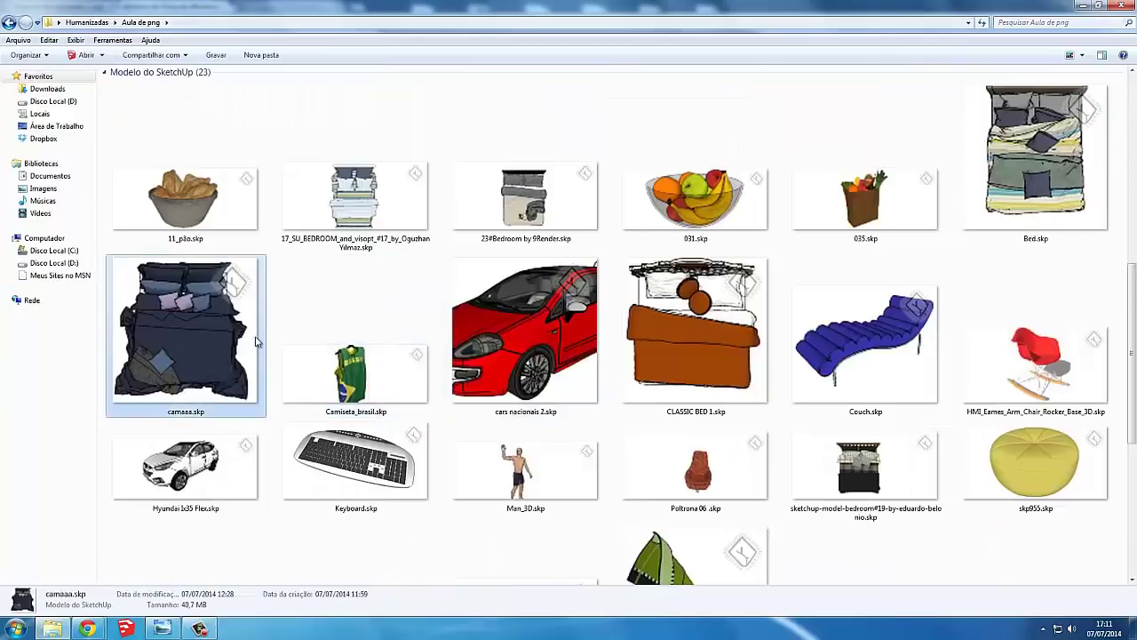
pyautogui.scroll(-3, 256, 342)
pyautogui.click(222, 223)
pyautogui.scroll(3, 221, 223)
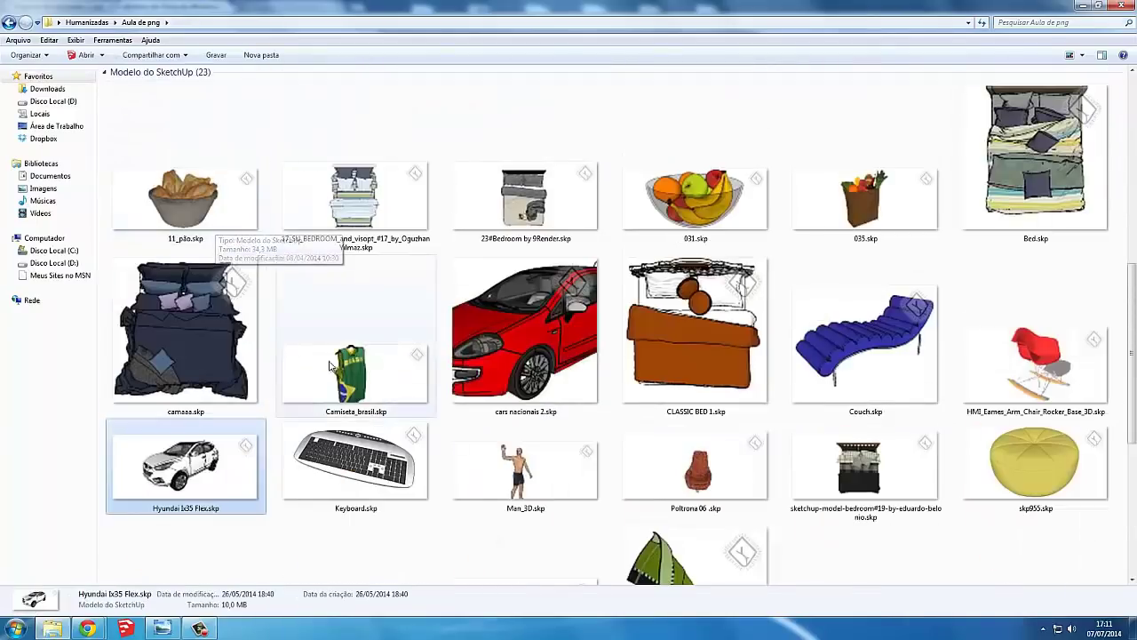
pyautogui.click(222, 373)
pyautogui.click(342, 362)
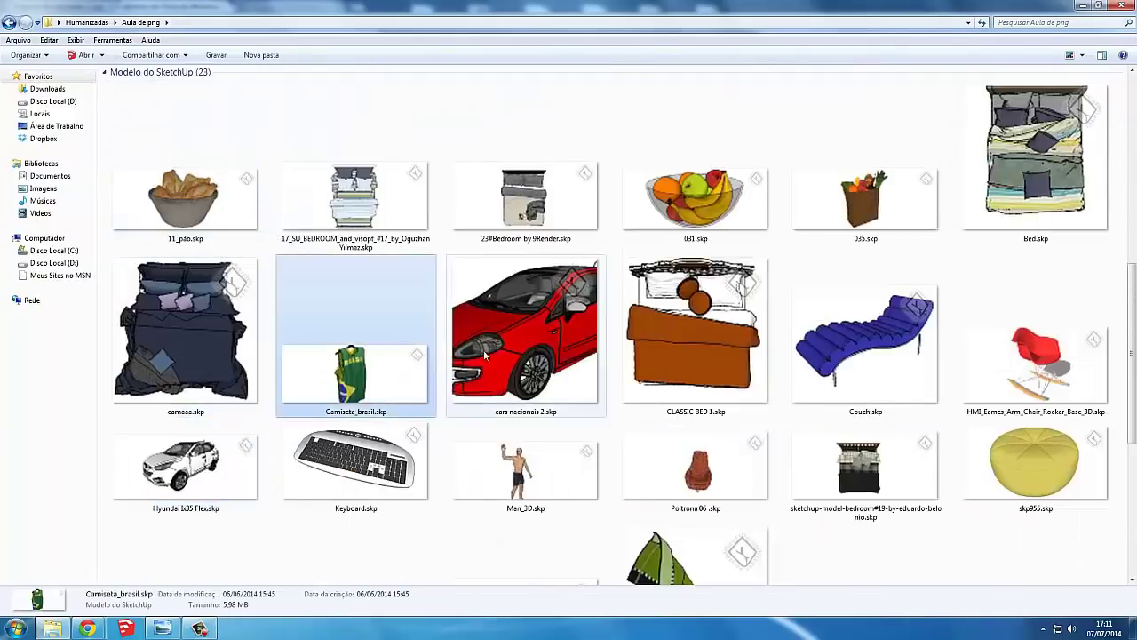
pyautogui.scroll(-3, 456, 351)
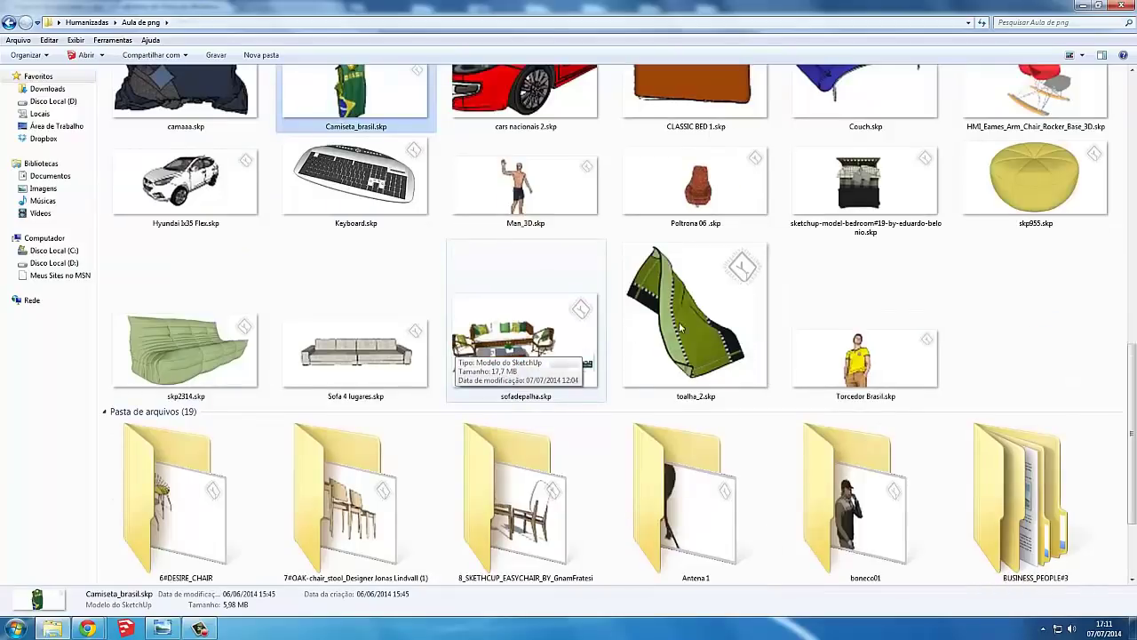
pyautogui.click(709, 312)
pyautogui.scroll(3, 480, 331)
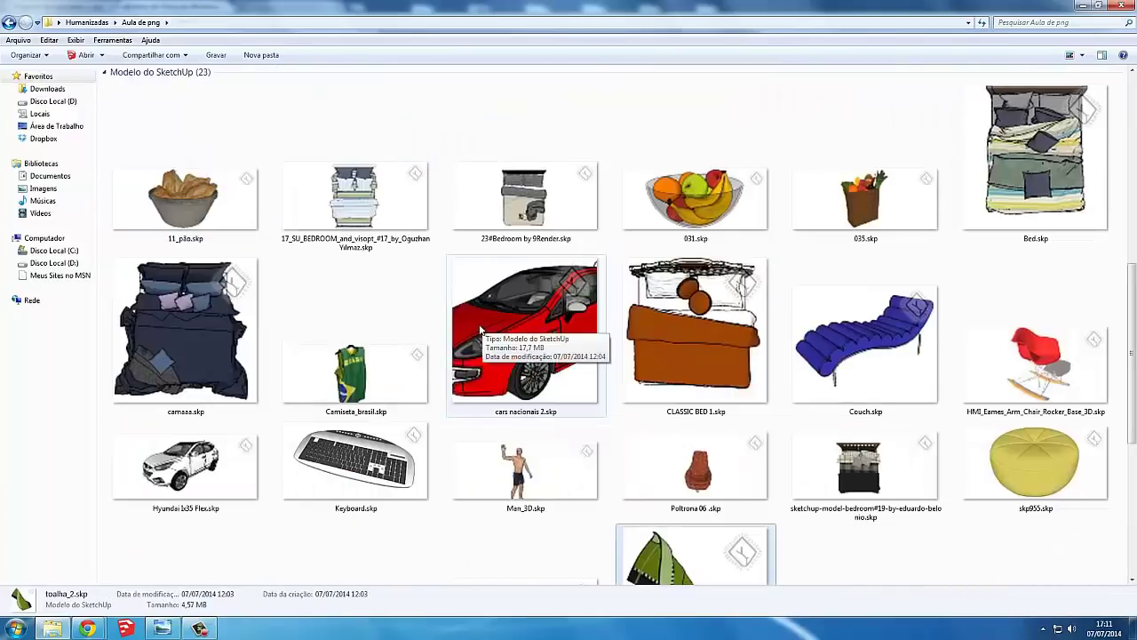
pyautogui.click(494, 342)
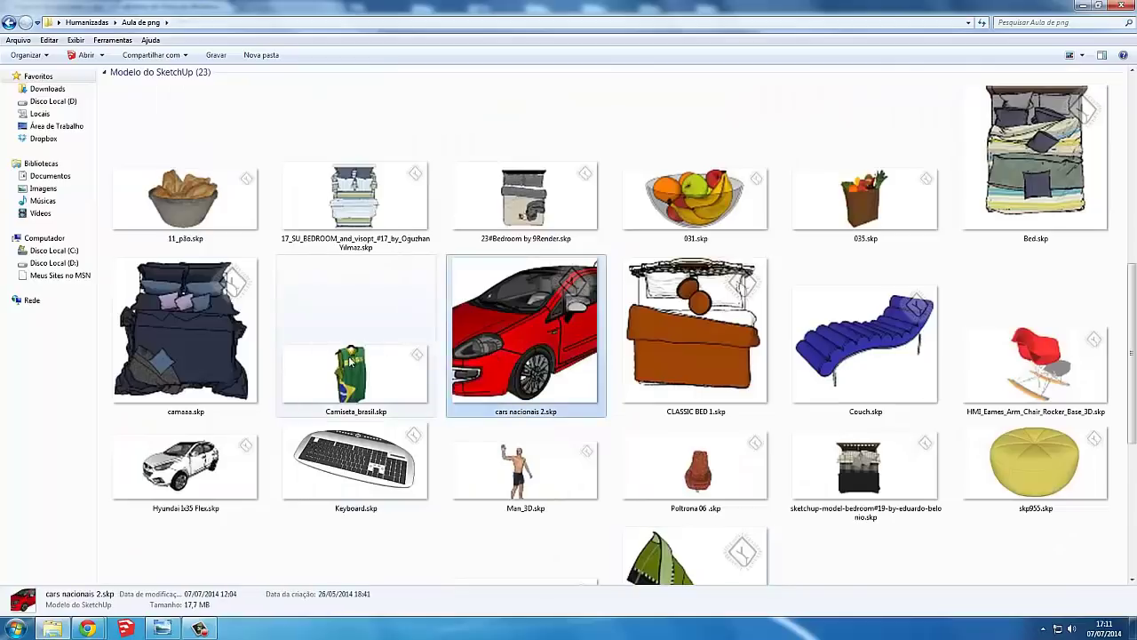
# - Step the selection between Camiseta_brasil and cars nacionais 2 with the arrow keys
pyautogui.press('Left')
pyautogui.press('Left')
pyautogui.press('Right')
pyautogui.press('Right')
pyautogui.press('Left')
pyautogui.press('Right')
pyautogui.press('Left')
pyautogui.press('Right')
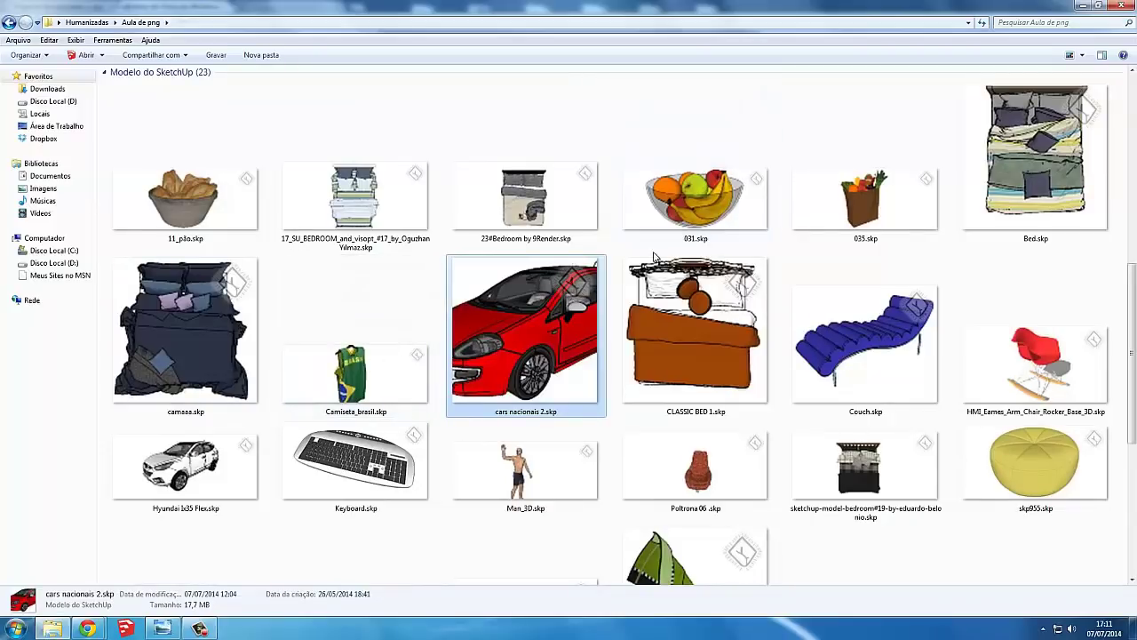
# - Pick the bedroom#19 bed model among the others and open it in SketchUp
pyautogui.click(552, 229)
pyautogui.click(848, 477)
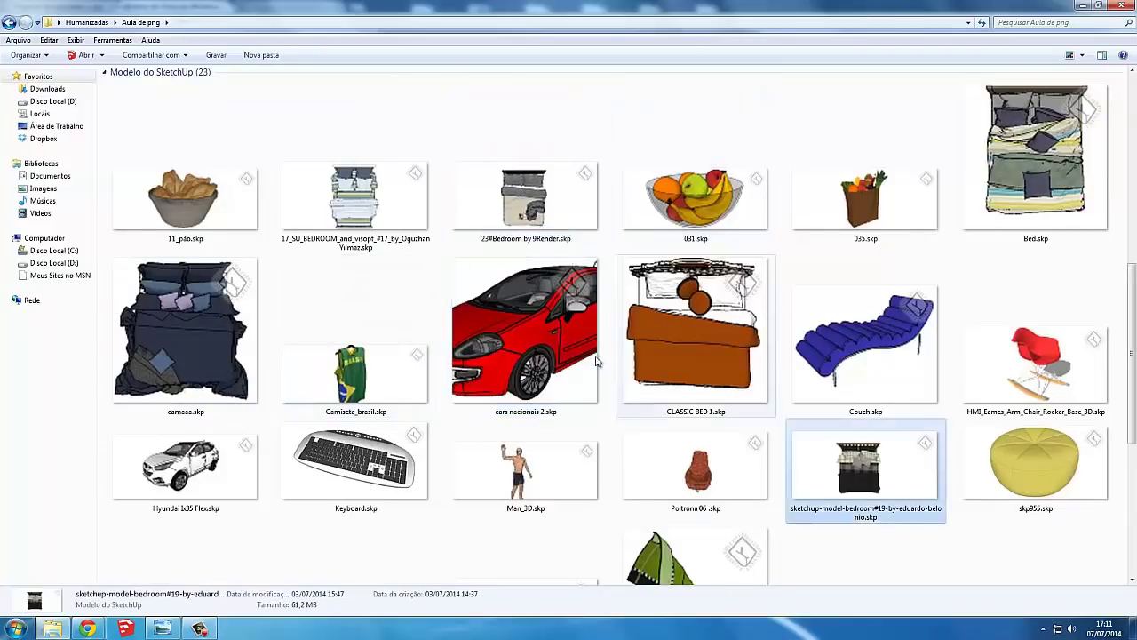
pyautogui.click(763, 190)
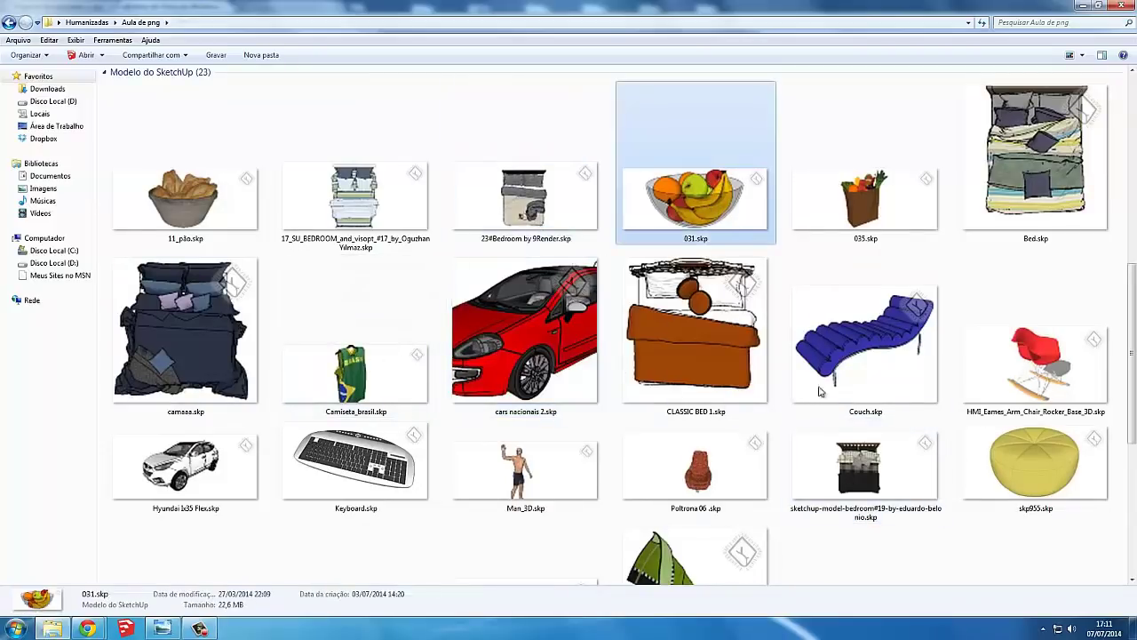
pyautogui.click(861, 453)
pyautogui.click(695, 196)
pyautogui.click(860, 453)
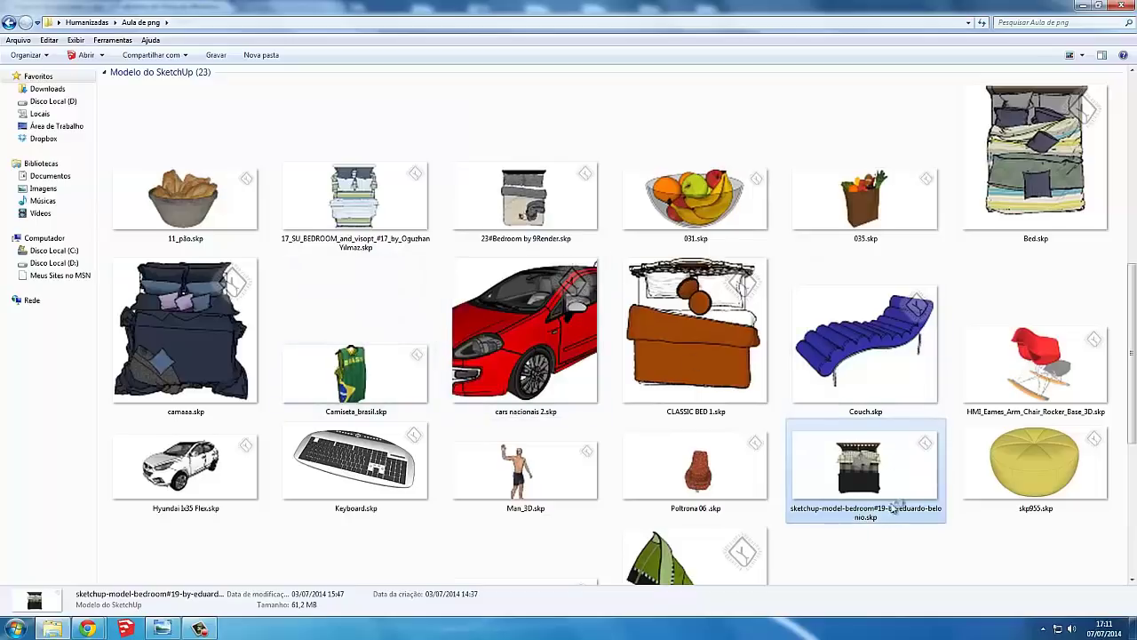
pyautogui.doubleClick(862, 460)
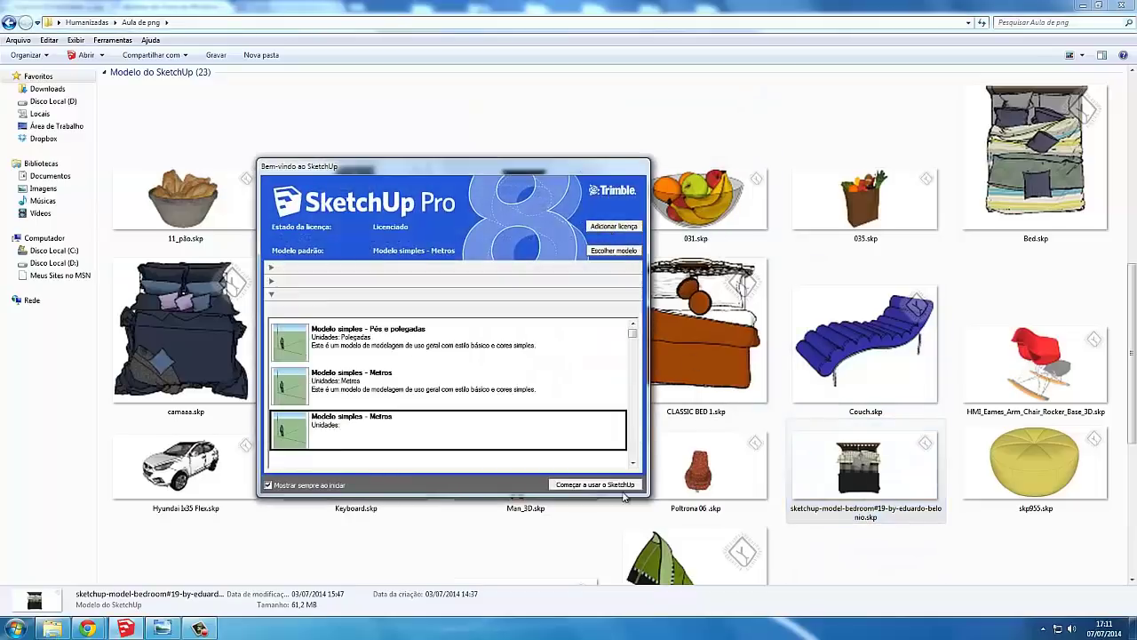
# - Dismiss the SketchUp welcome screen and zoom around the bed model
pyautogui.click(612, 485)
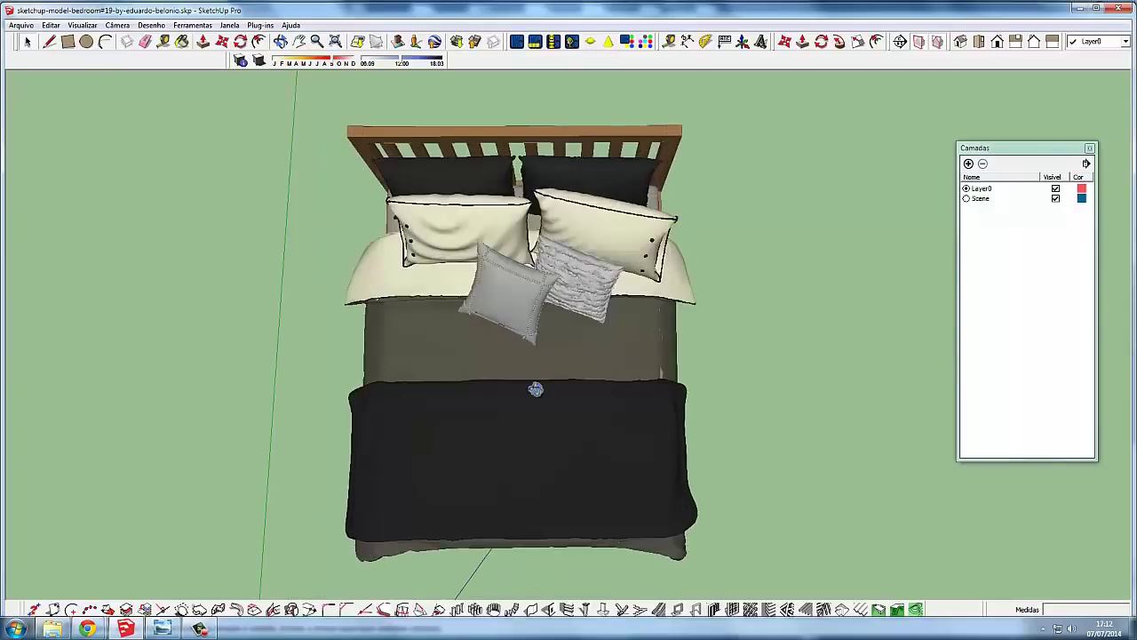
pyautogui.scroll(2, 525, 341)
pyautogui.scroll(-3, 532, 338)
pyautogui.scroll(2, 531, 338)
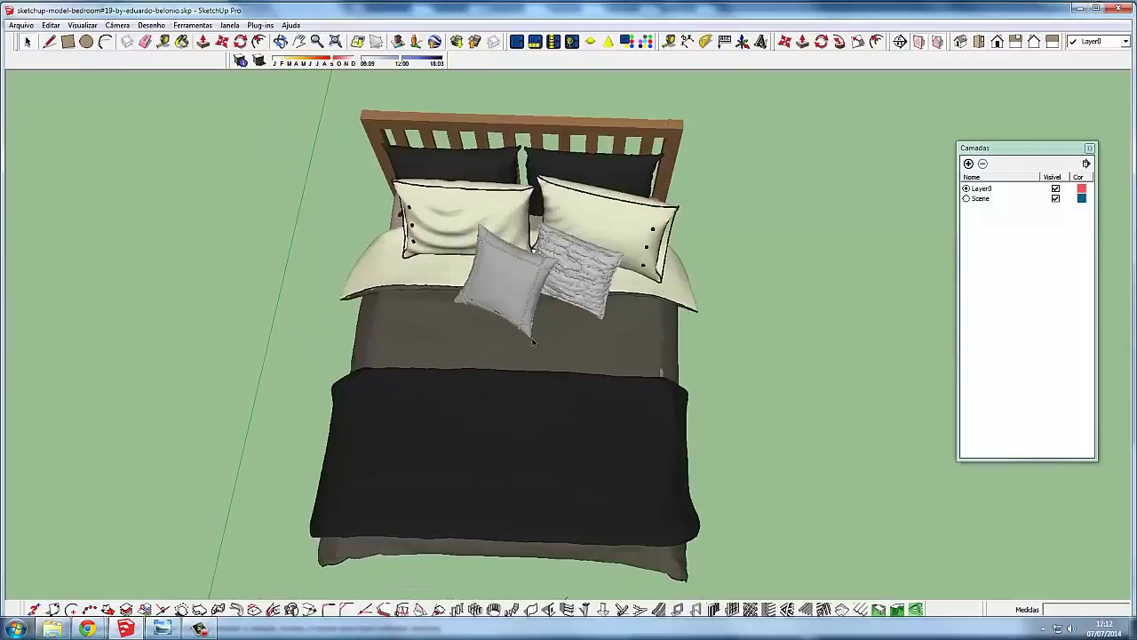
pyautogui.scroll(2, 532, 337)
pyautogui.scroll(-1, 533, 340)
pyautogui.scroll(-2, 531, 341)
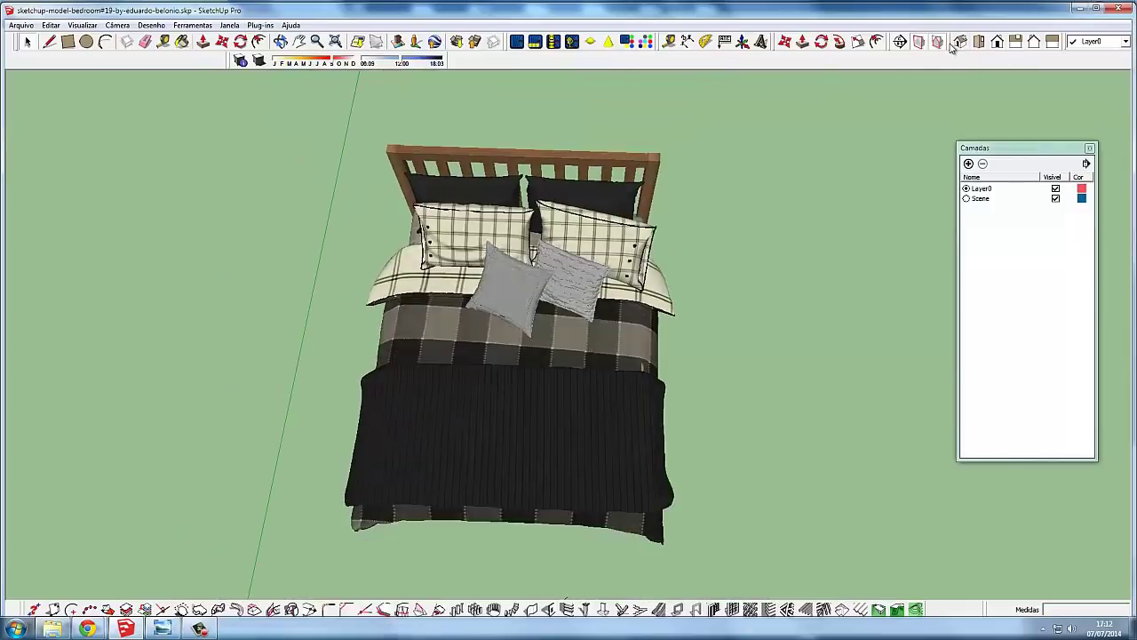
# - Float the standard views toolbar, then dock it back among the toolbars
pyautogui.moveTo(951, 41); pyautogui.dragTo(850, 108)
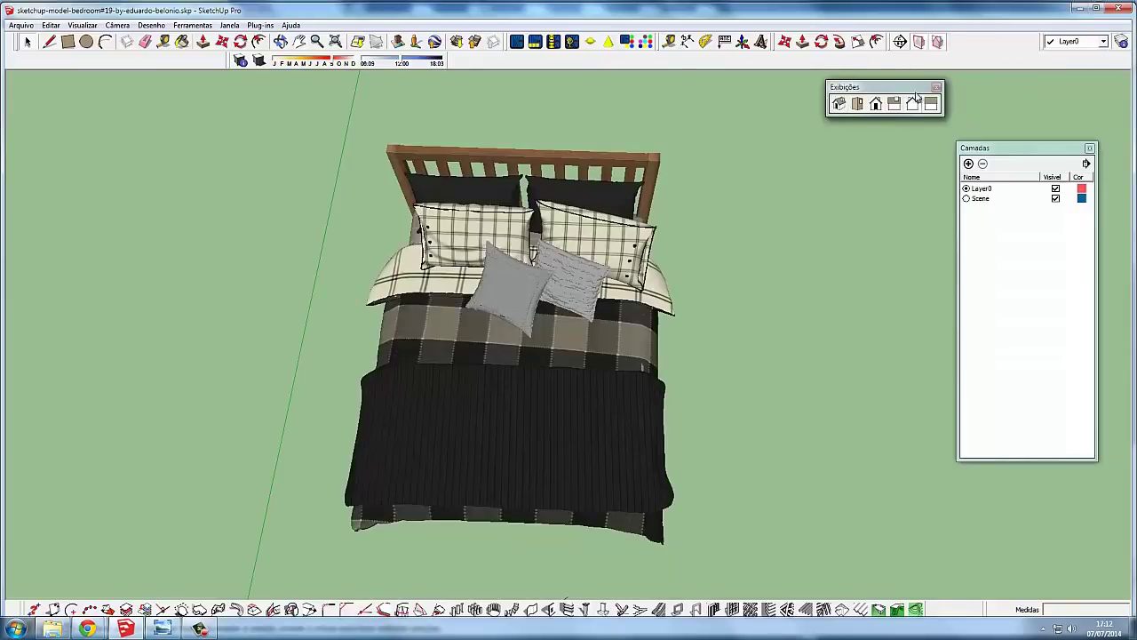
pyautogui.click(83, 25)
pyautogui.moveTo(118, 39)
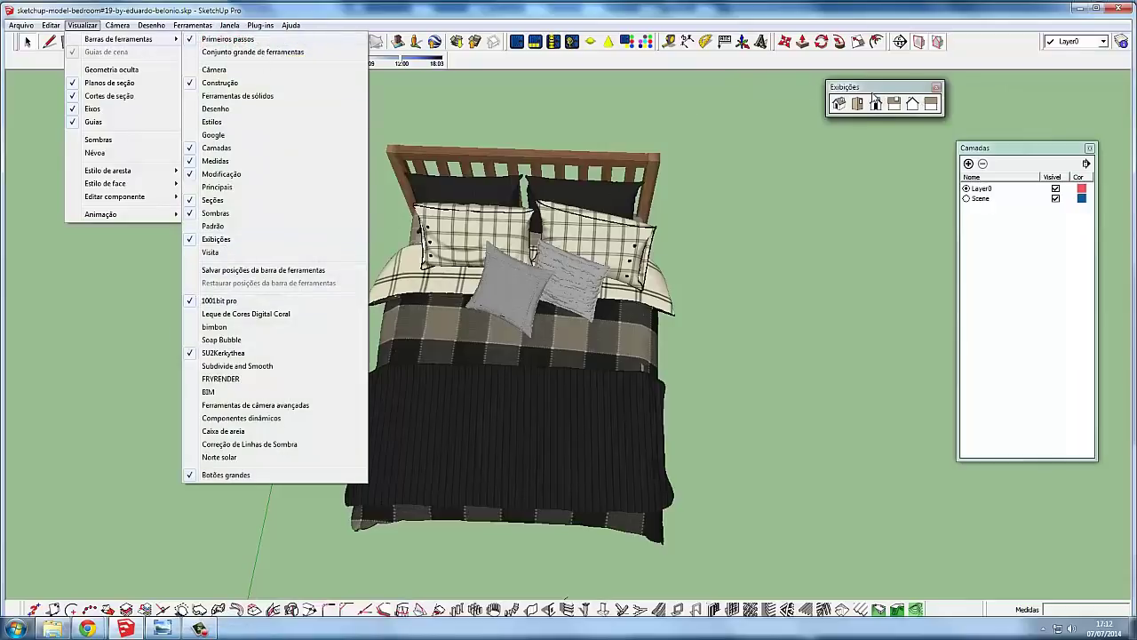
pyautogui.moveTo(860, 95); pyautogui.dragTo(922, 67)
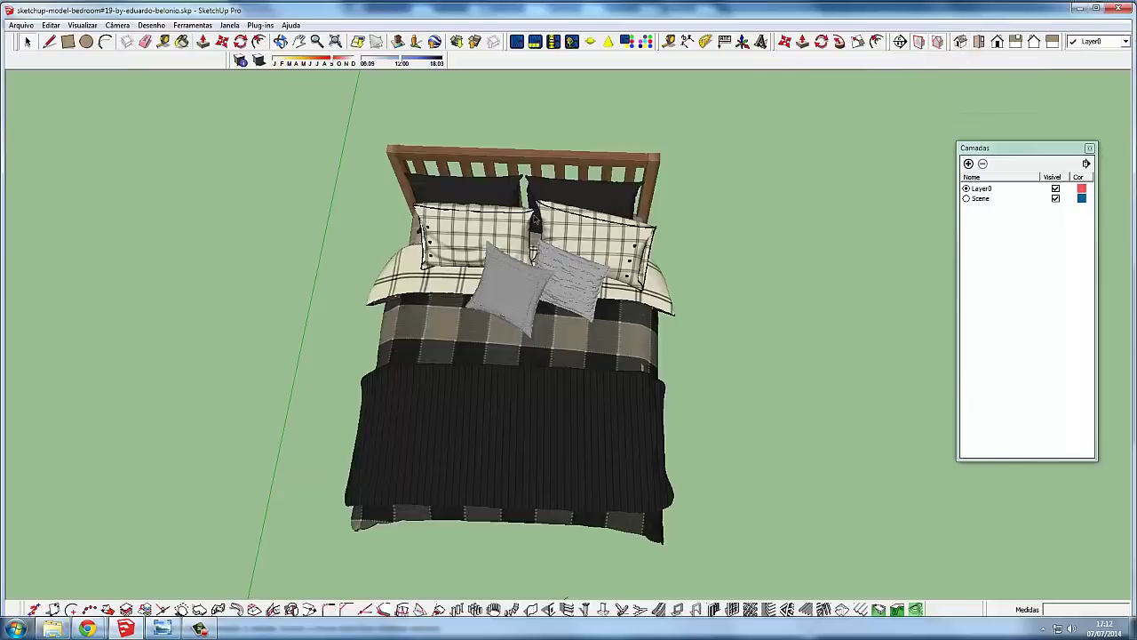
# - Set the bed to Top view, adjust framing, and try Parallel Projection before returning to Perspective
pyautogui.click(979, 44)
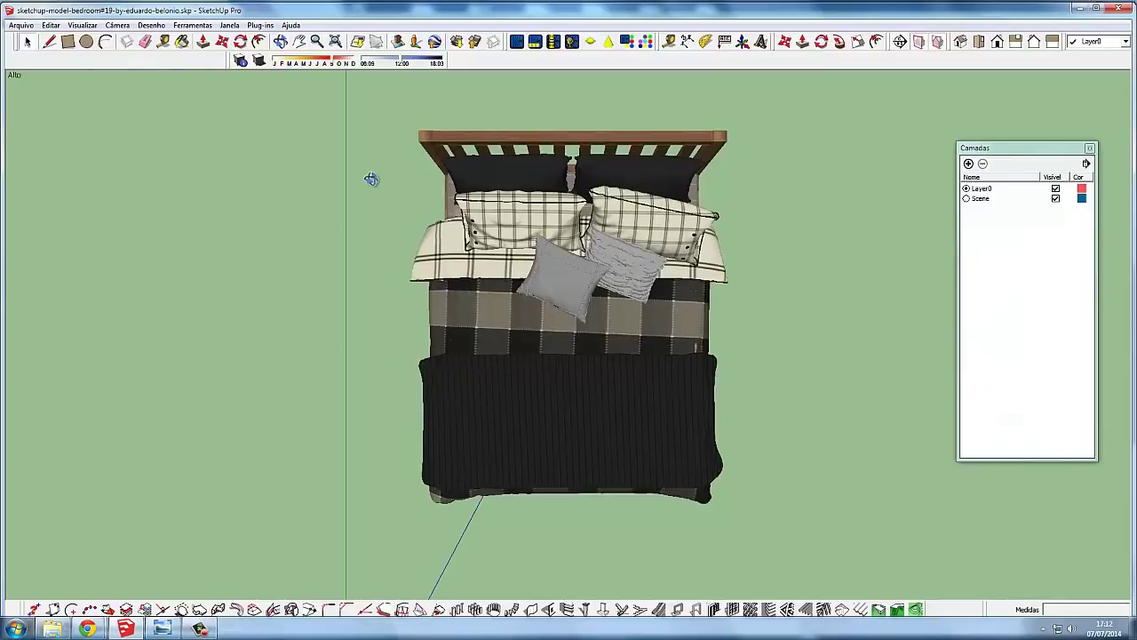
pyautogui.moveTo(373, 177)
pyautogui.mouseDown(button='middle')
pyautogui.moveTo(359, 174)
pyautogui.moveTo(413, 204)
pyautogui.mouseUp(button='middle')
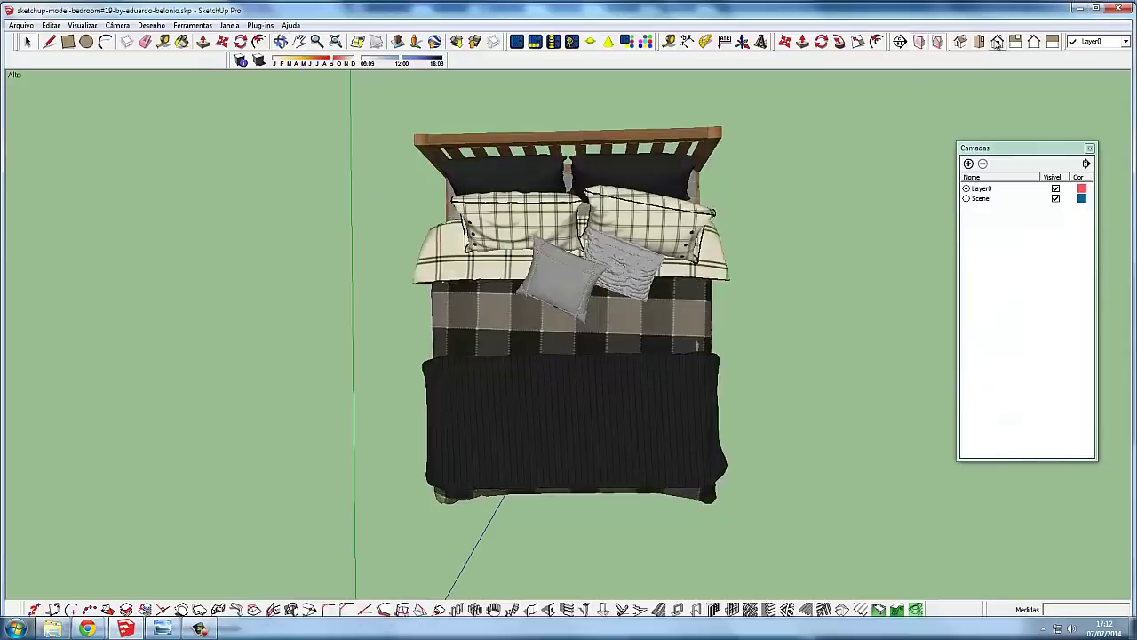
pyautogui.moveTo(924, 79)
pyautogui.mouseDown(button='middle')
pyautogui.moveTo(825, 183)
pyautogui.moveTo(790, 183)
pyautogui.mouseUp(button='middle')
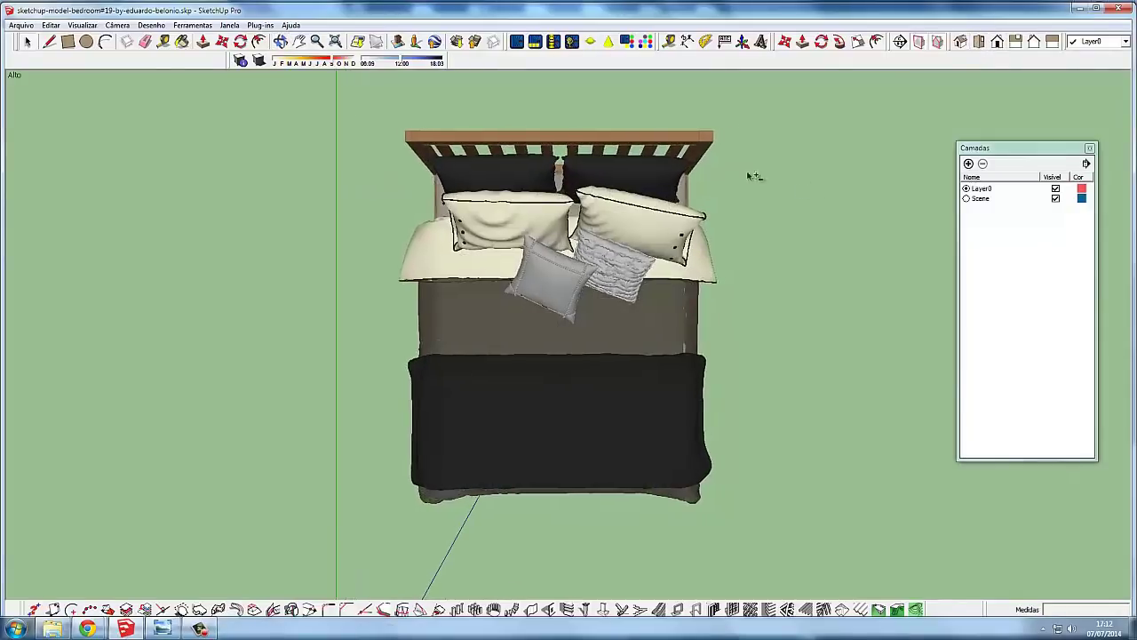
pyautogui.click(118, 25)
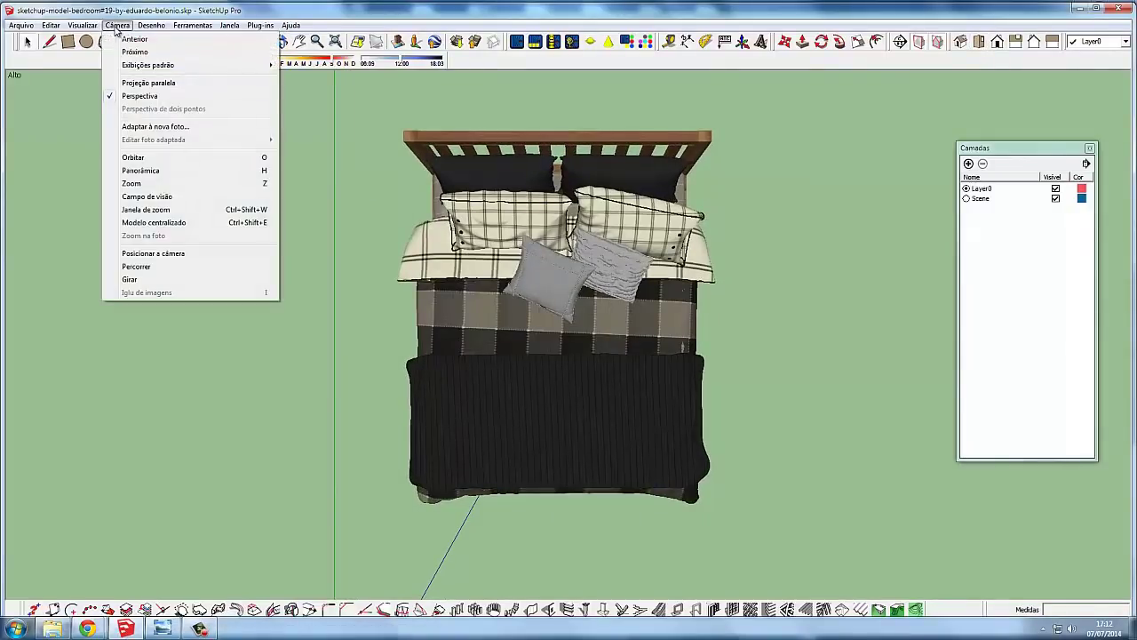
pyautogui.click(152, 84)
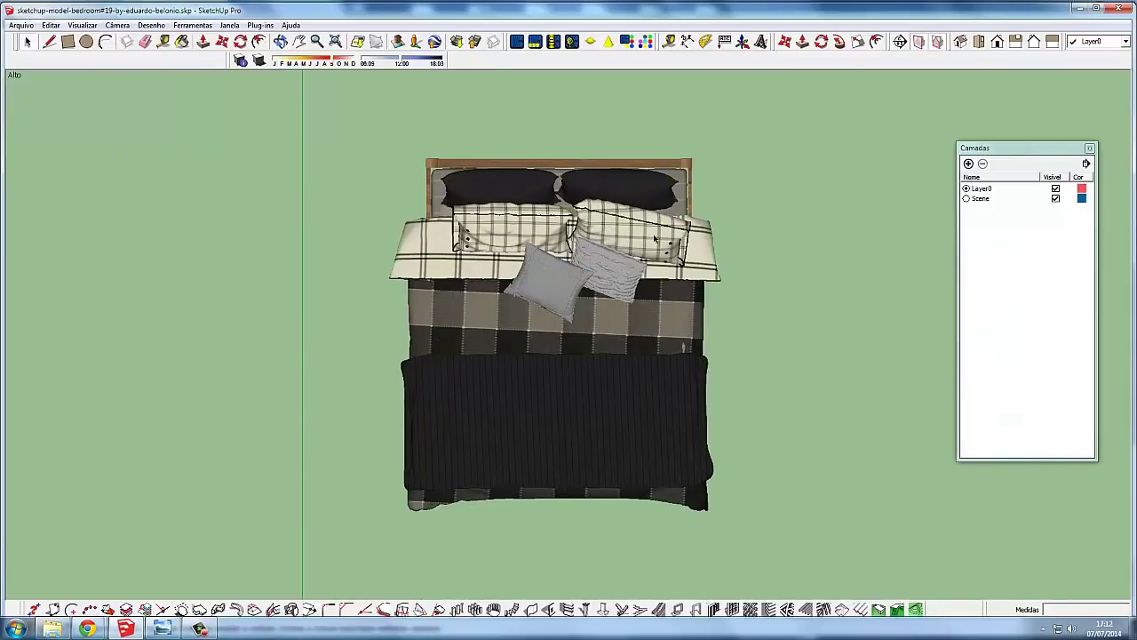
pyautogui.click(117, 25)
pyautogui.click(155, 96)
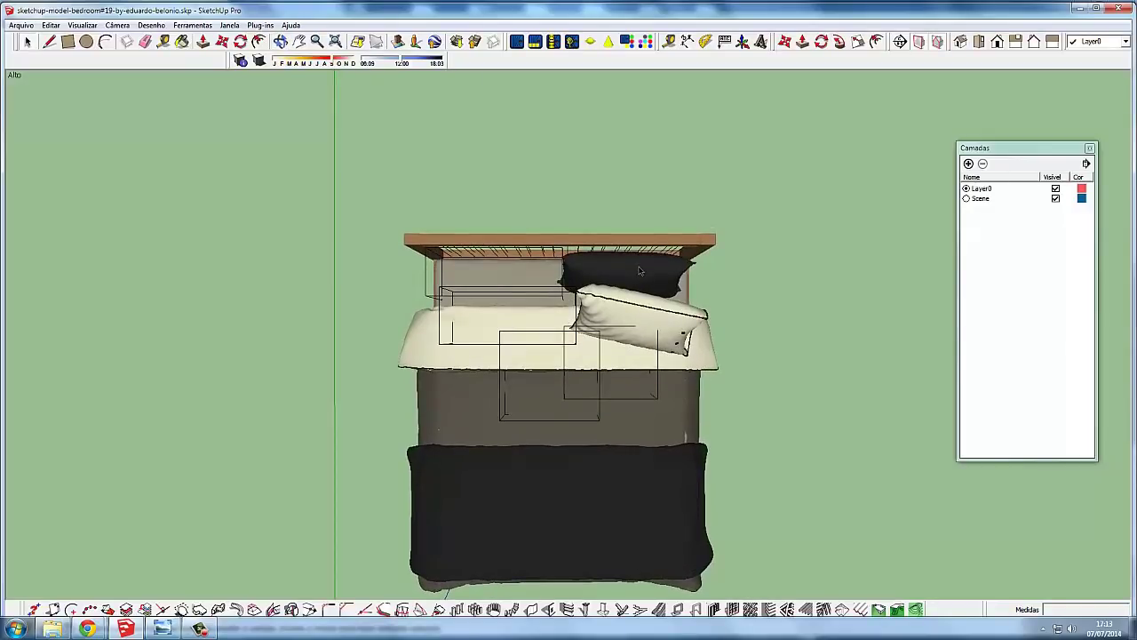
# - Zoom the top view, dismiss the colour-scheme prompt, and pan the bed lower
pyautogui.scroll(-1, 639, 270)
pyautogui.scroll(1, 639, 270)
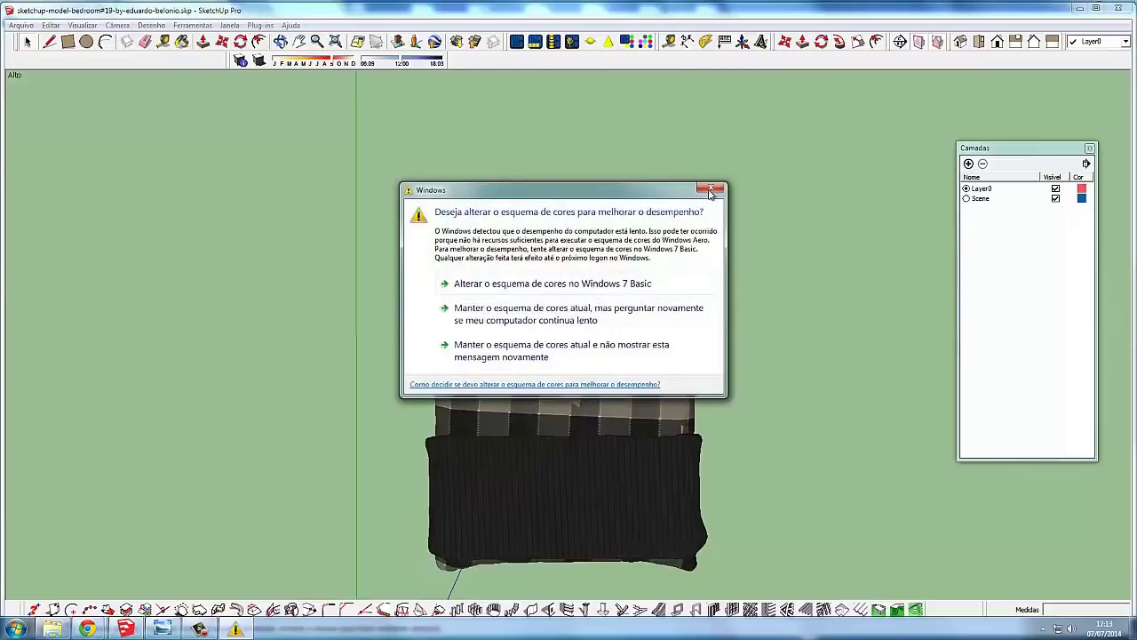
pyautogui.click(712, 194)
pyautogui.keyDown('shift'); pyautogui.moveTo(612, 260); pyautogui.dragTo(606, 284, button='middle'); pyautogui.keyUp('shift')
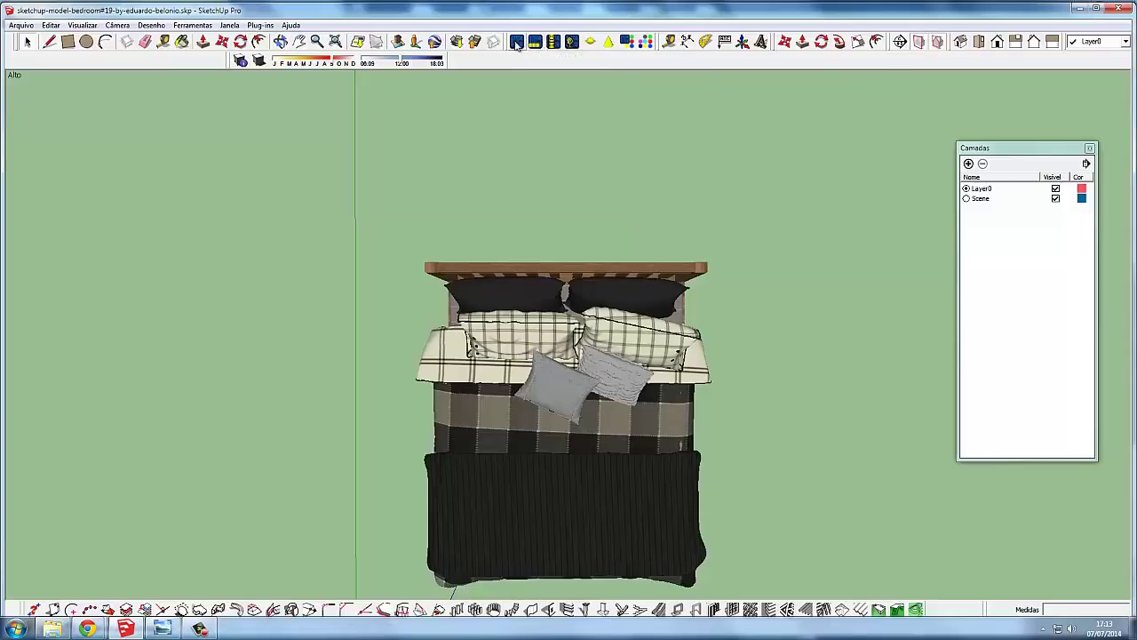
# - Export the bed for Kerkythea as cama.xml with default options, declining to open Kerkythea
pyautogui.click(516, 45)
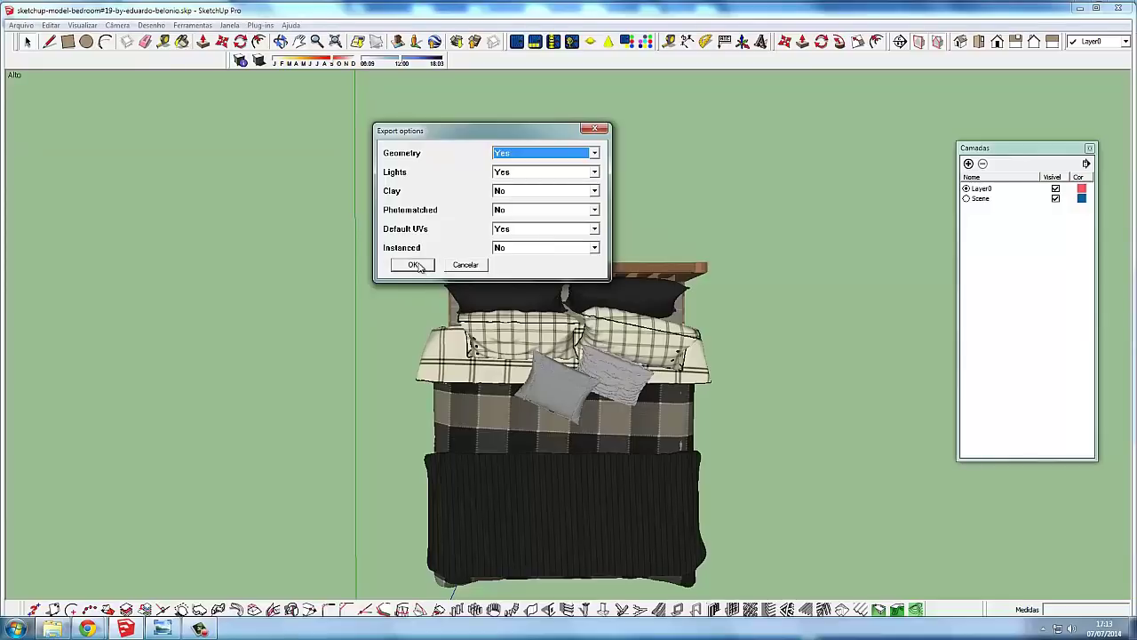
pyautogui.click(414, 265)
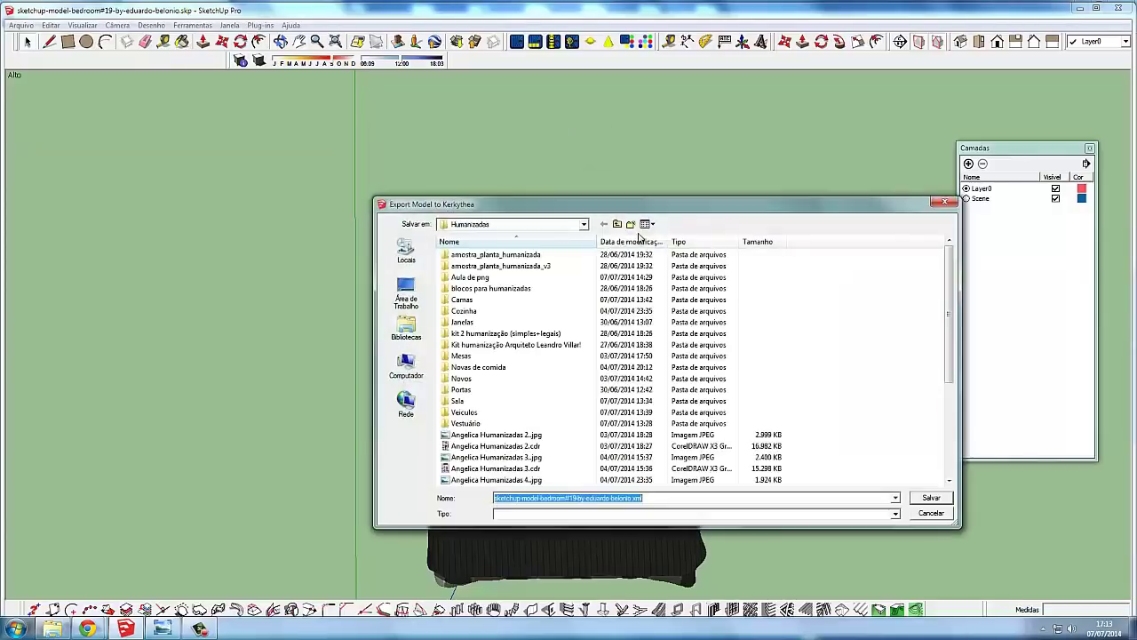
pyautogui.moveTo(618, 213); pyautogui.dragTo(504, 138)
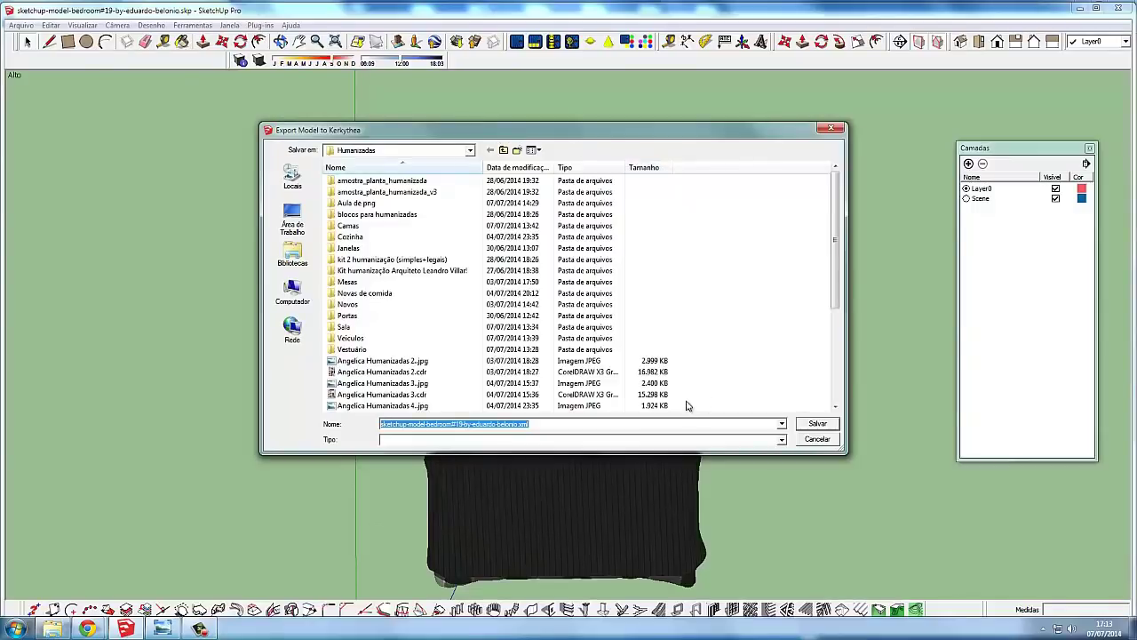
pyautogui.write('cama')
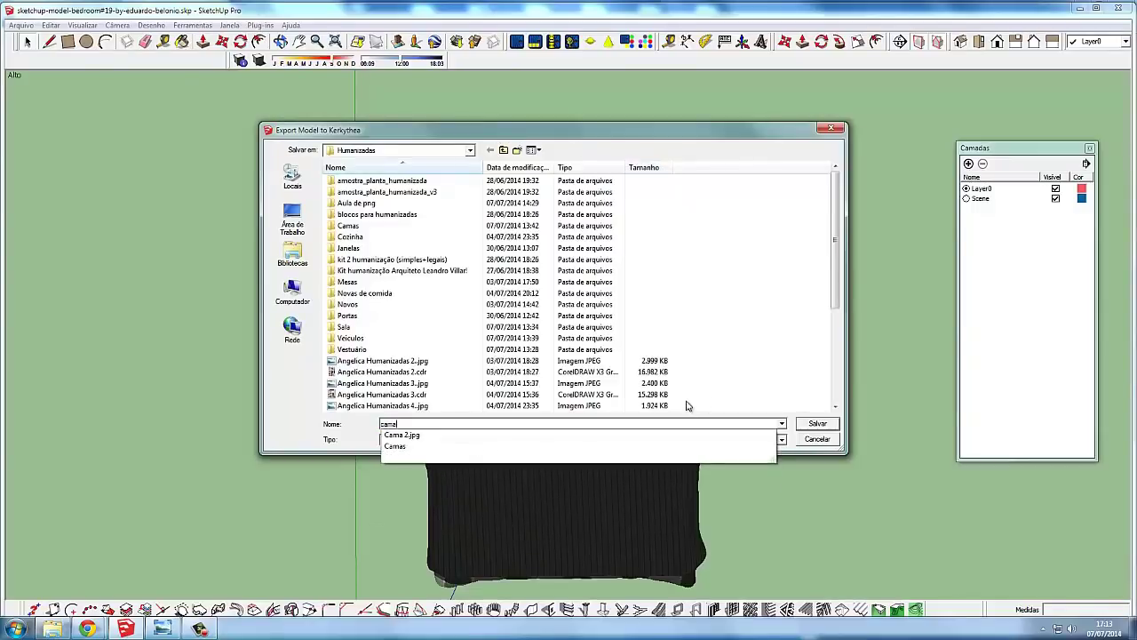
pyautogui.press('Return')
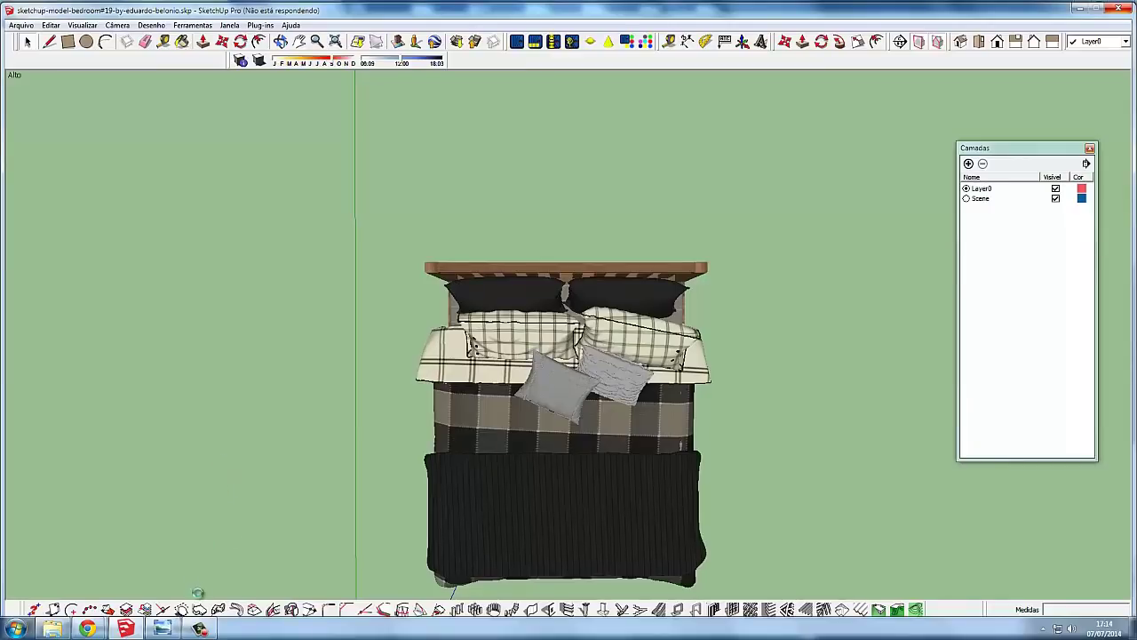
pyautogui.click(202, 628)
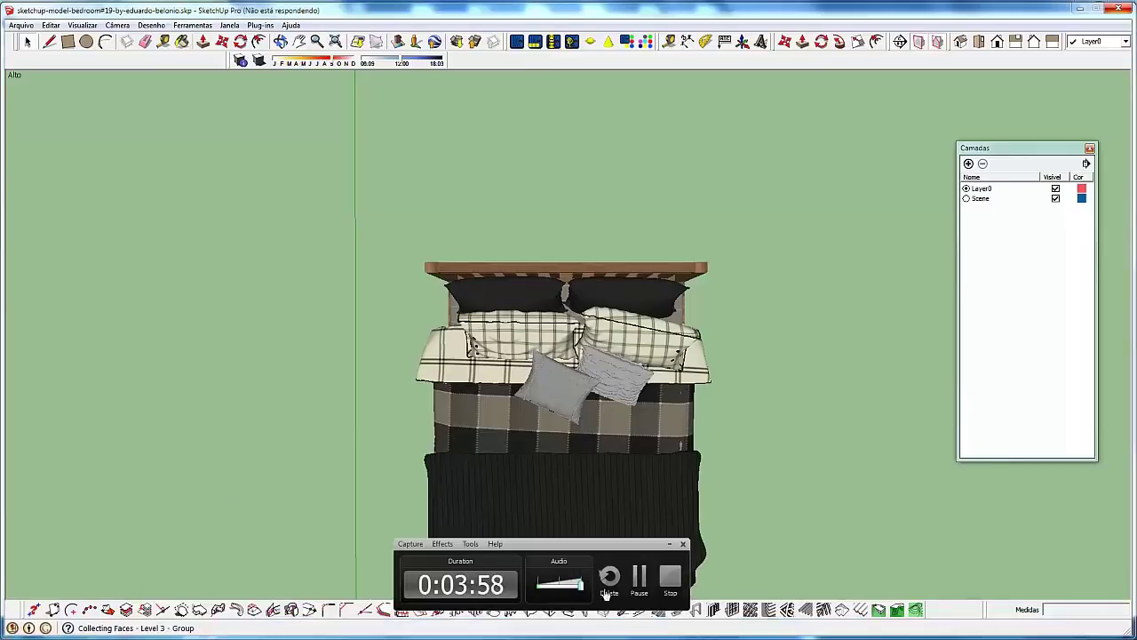
pyautogui.click(647, 583)
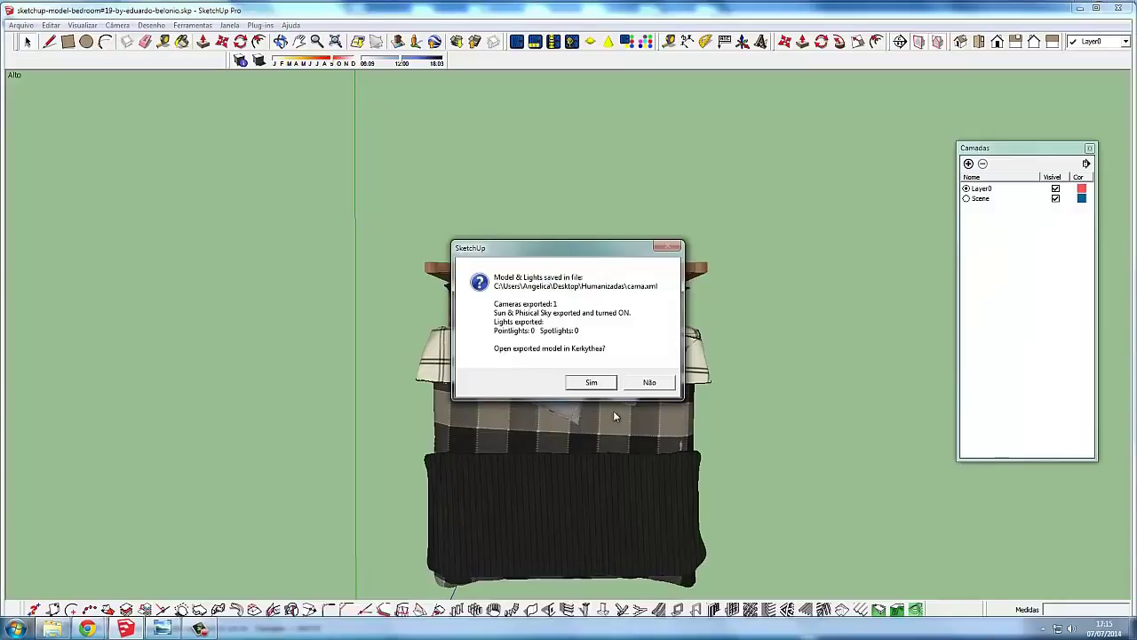
pyautogui.click(649, 385)
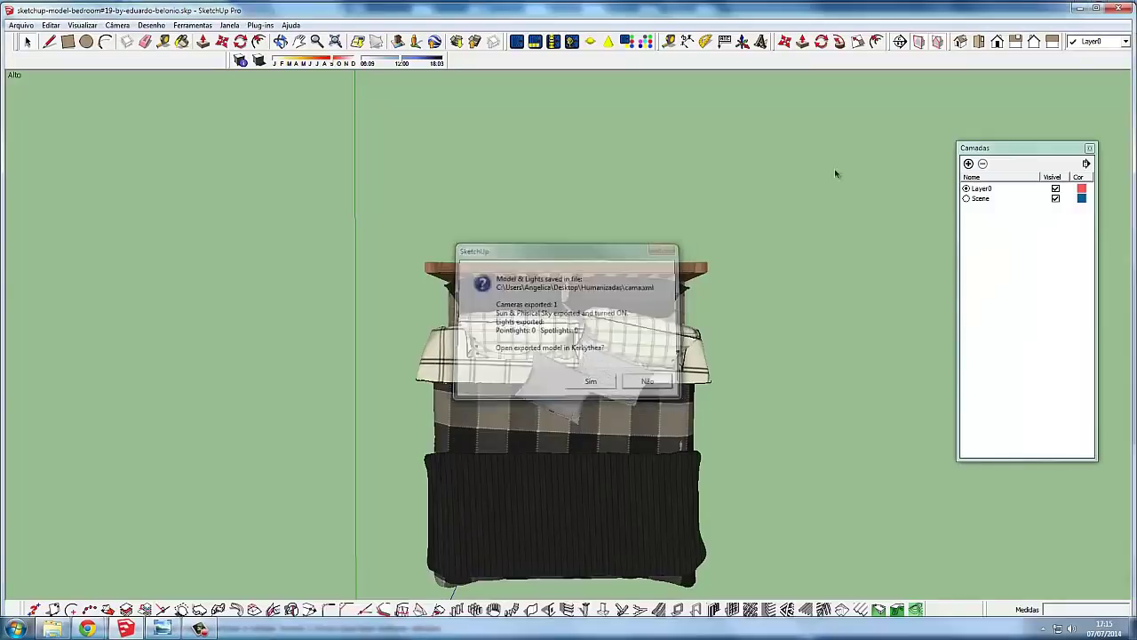
# - Close SketchUp without saving the bed, then open 031.skp with a chosen template
pyautogui.click(1117, 8)
pyautogui.click(589, 353)
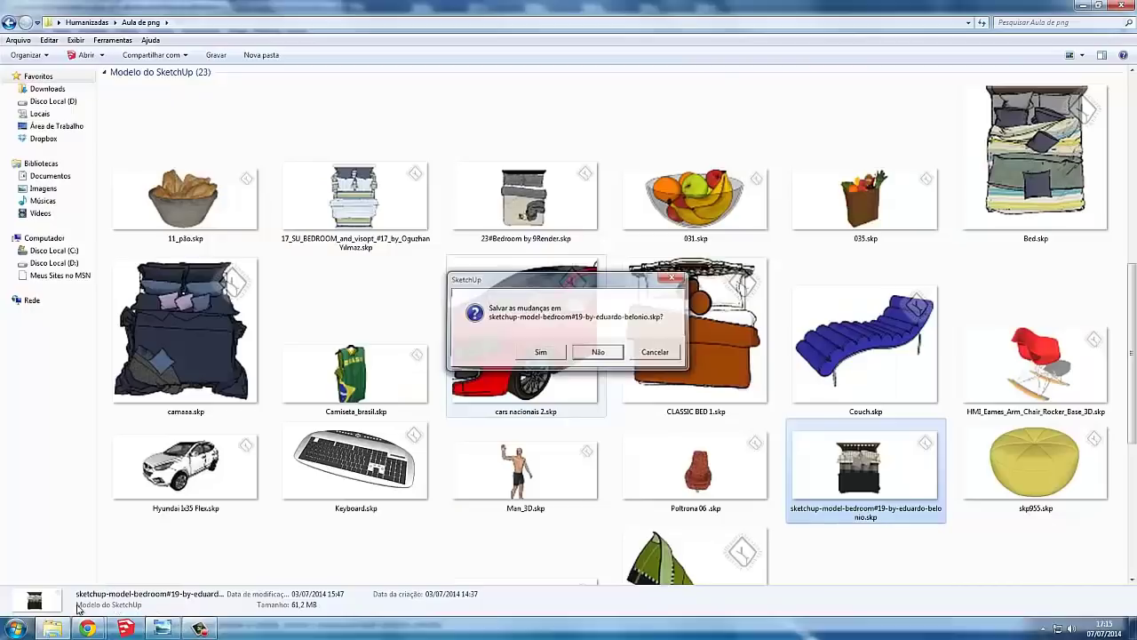
pyautogui.click(708, 226)
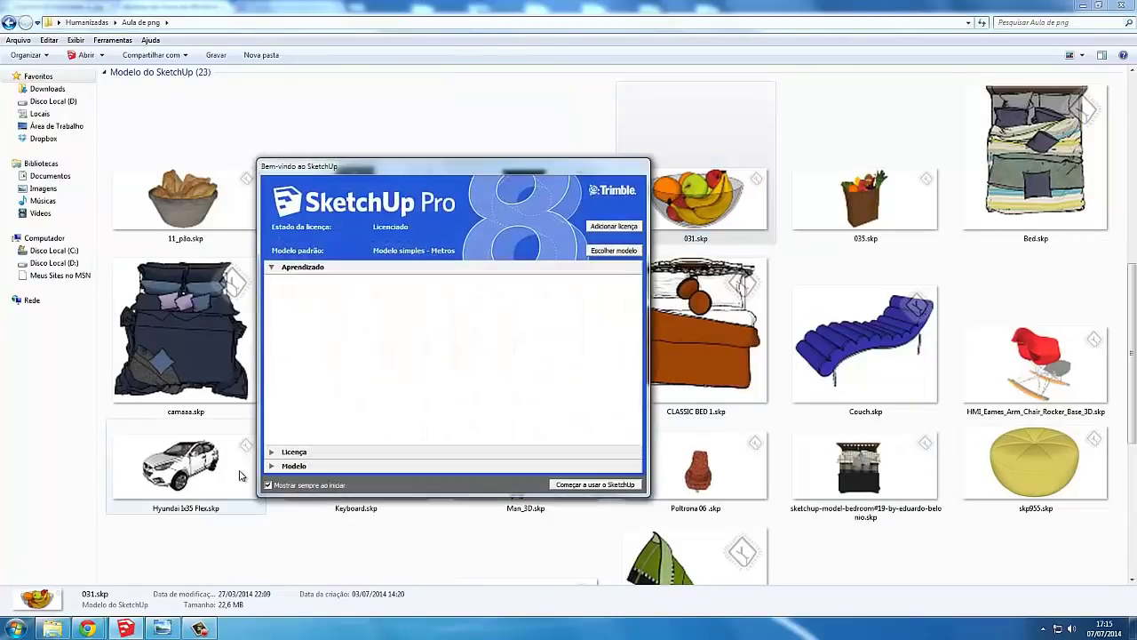
pyautogui.click(627, 255)
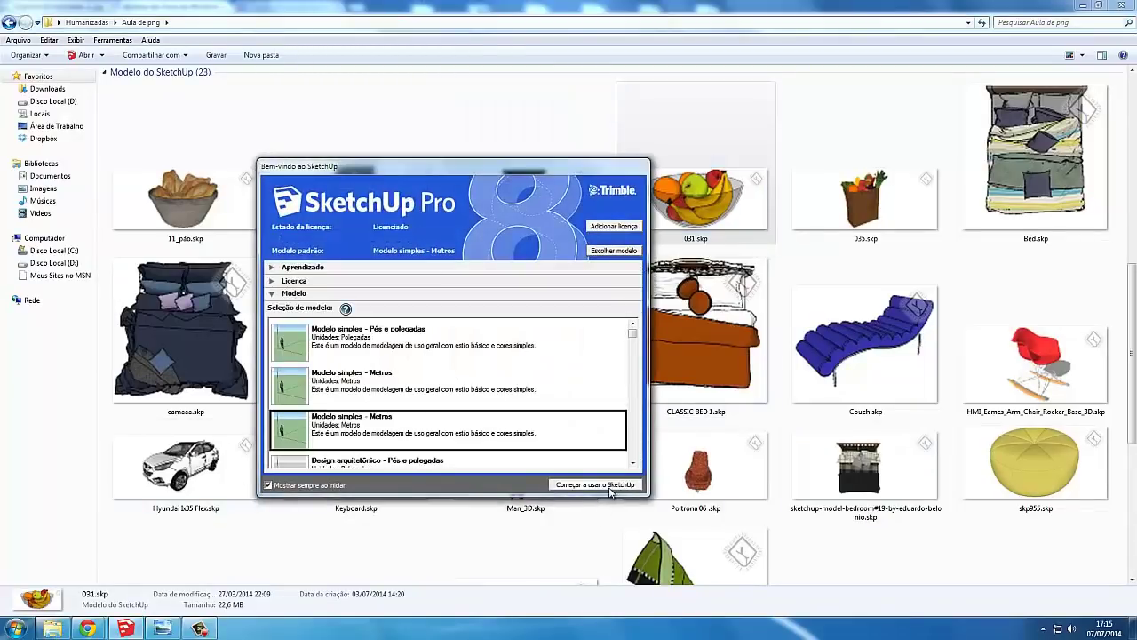
pyautogui.click(594, 485)
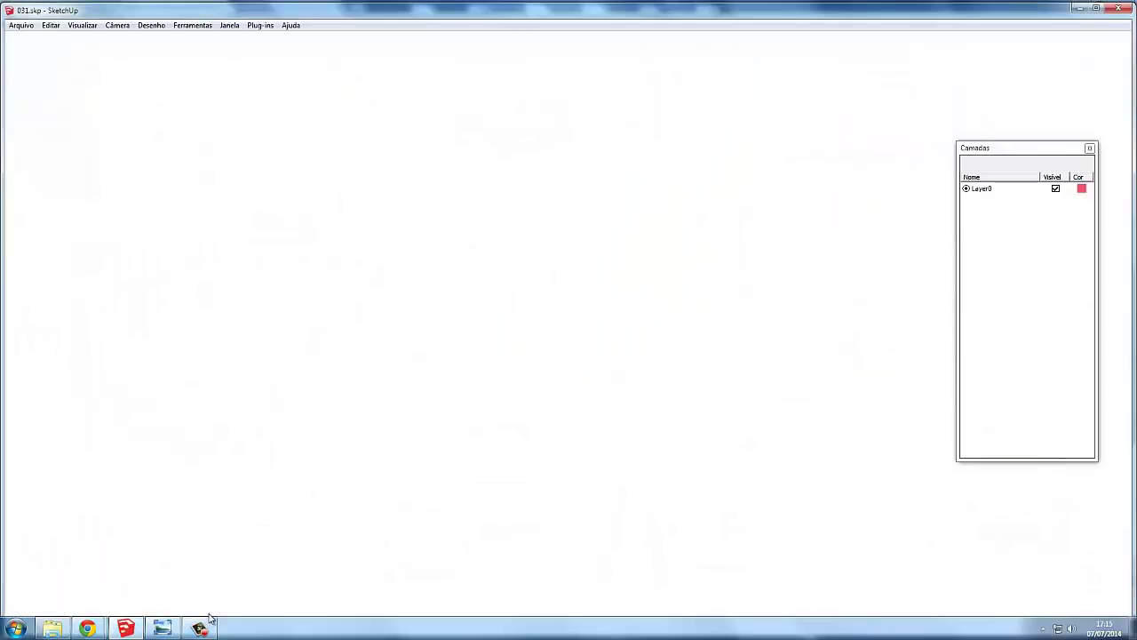
# - Collapse the Layers panel, switch to Top view, and zoom and centre the fruit bowl
pyautogui.click(1092, 148)
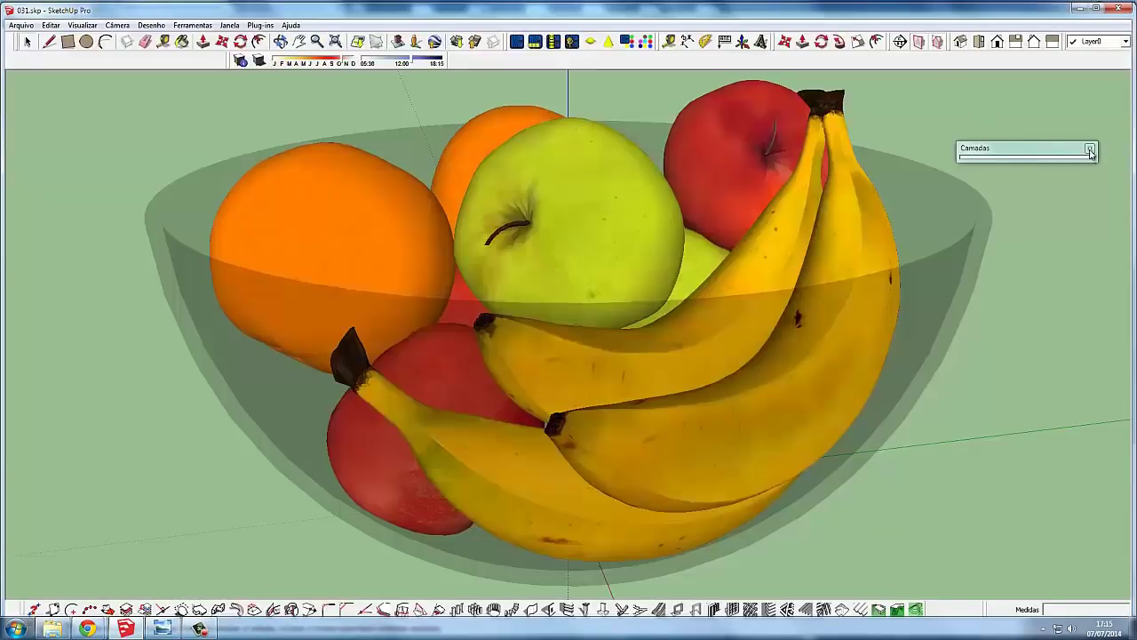
pyautogui.click(978, 42)
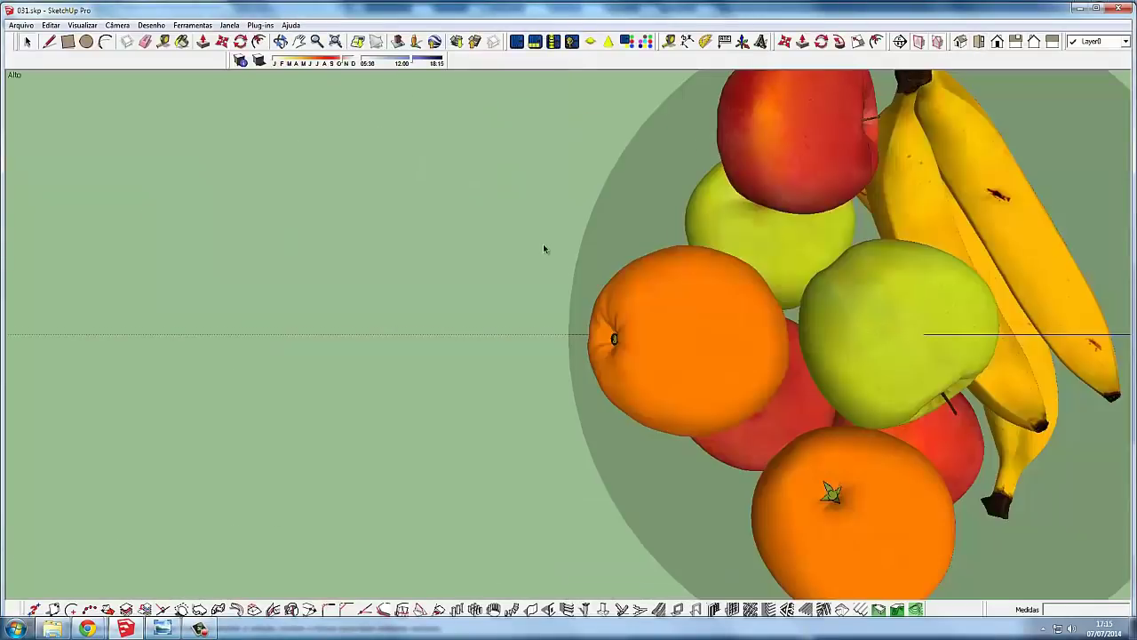
pyautogui.scroll(-3, 546, 242)
pyautogui.scroll(-3, 547, 236)
pyautogui.keyDown('shift'); pyautogui.moveTo(699, 227); pyautogui.dragTo(514, 225, button='middle'); pyautogui.keyUp('shift')
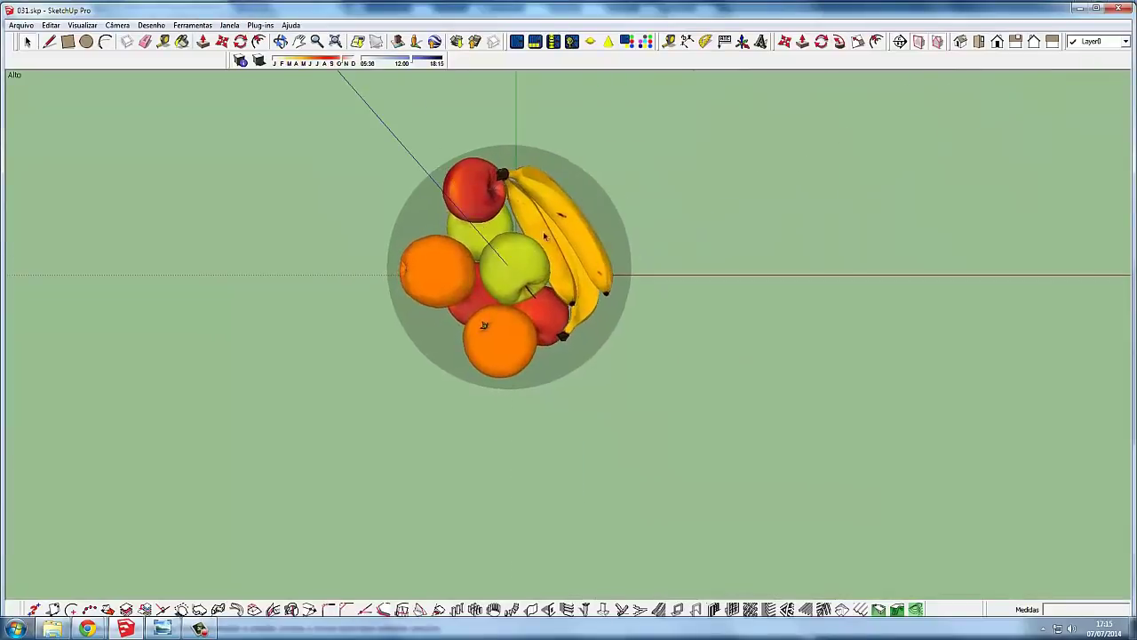
pyautogui.scroll(2, 514, 226)
pyautogui.scroll(1, 511, 225)
# - Toggle Parallel Projection and back to Perspective, then zoom in and nudge the bowl
pyautogui.click(117, 25)
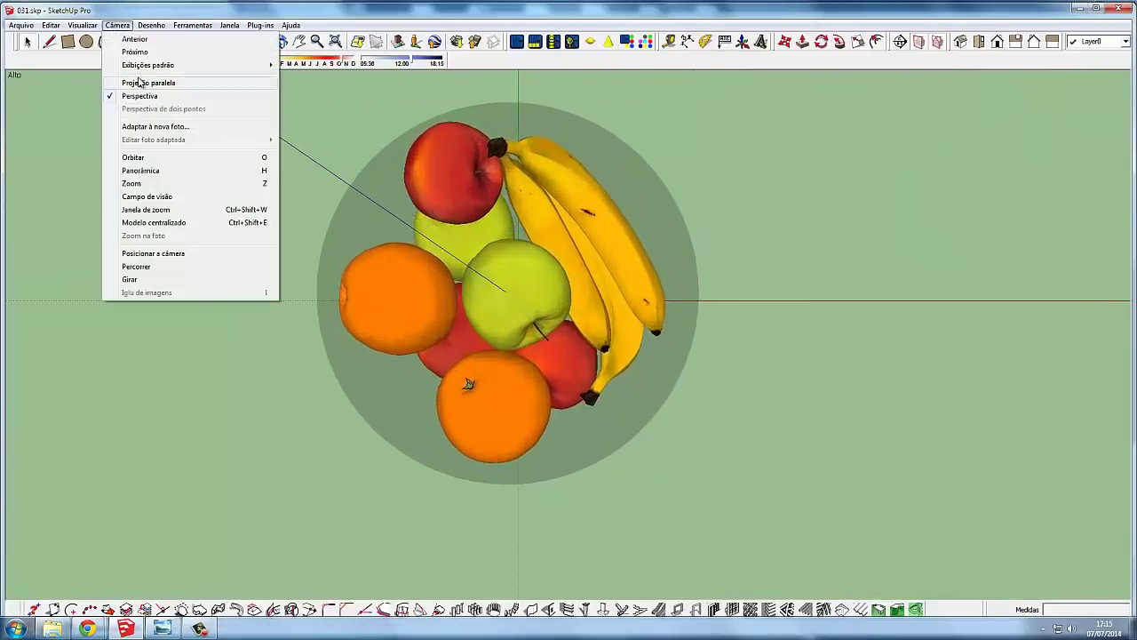
pyautogui.click(142, 83)
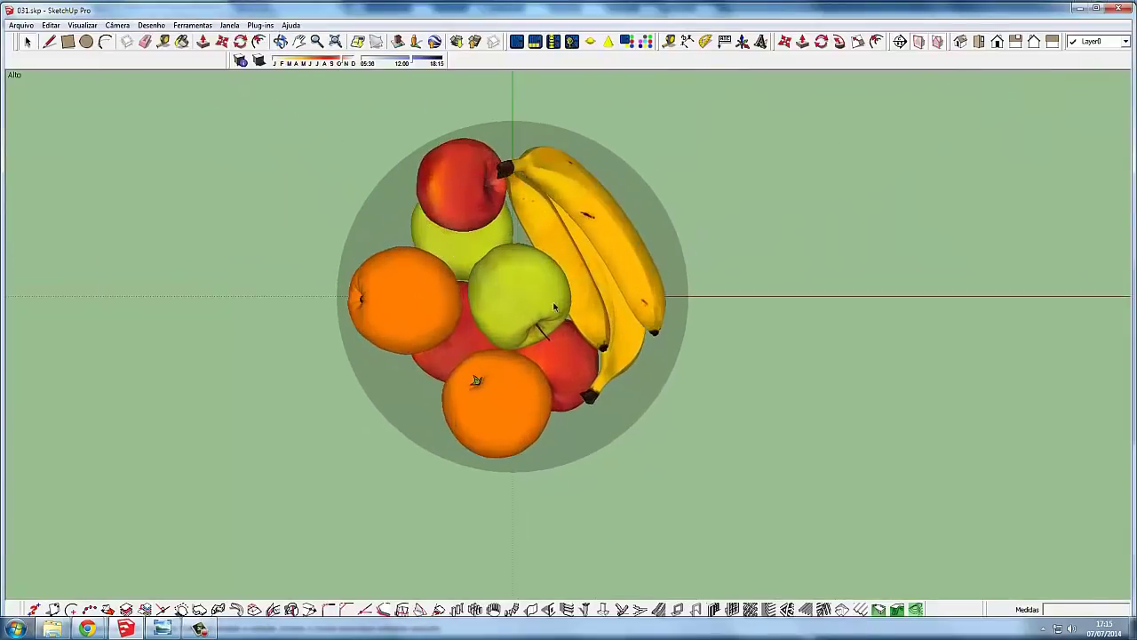
pyautogui.click(118, 25)
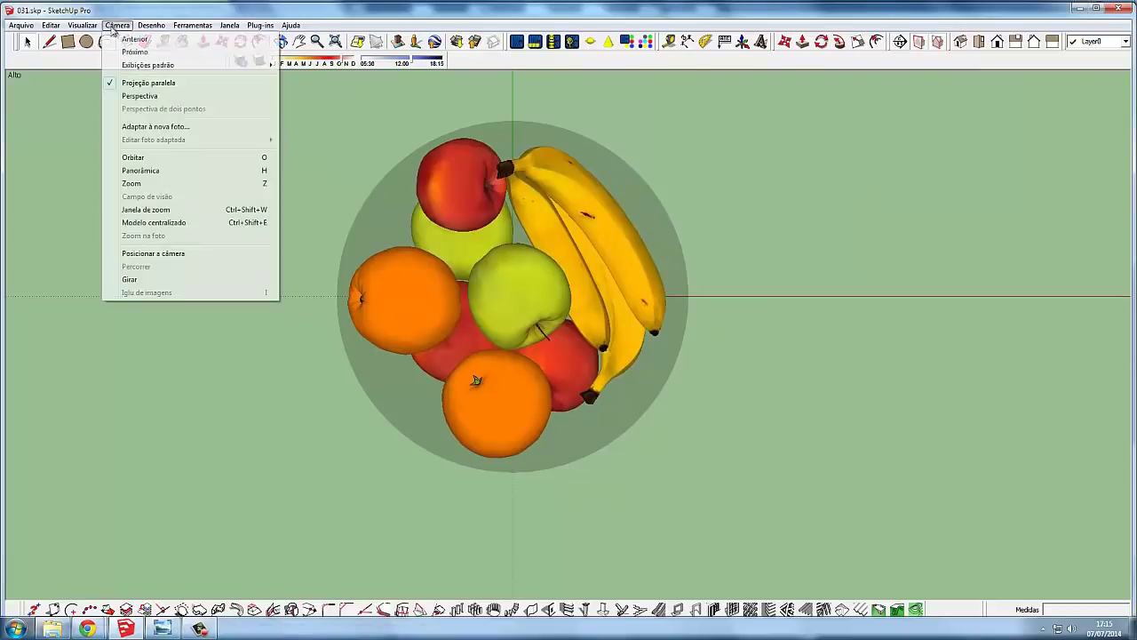
pyautogui.click(142, 96)
pyautogui.scroll(1, 376, 211)
pyautogui.scroll(1, 376, 210)
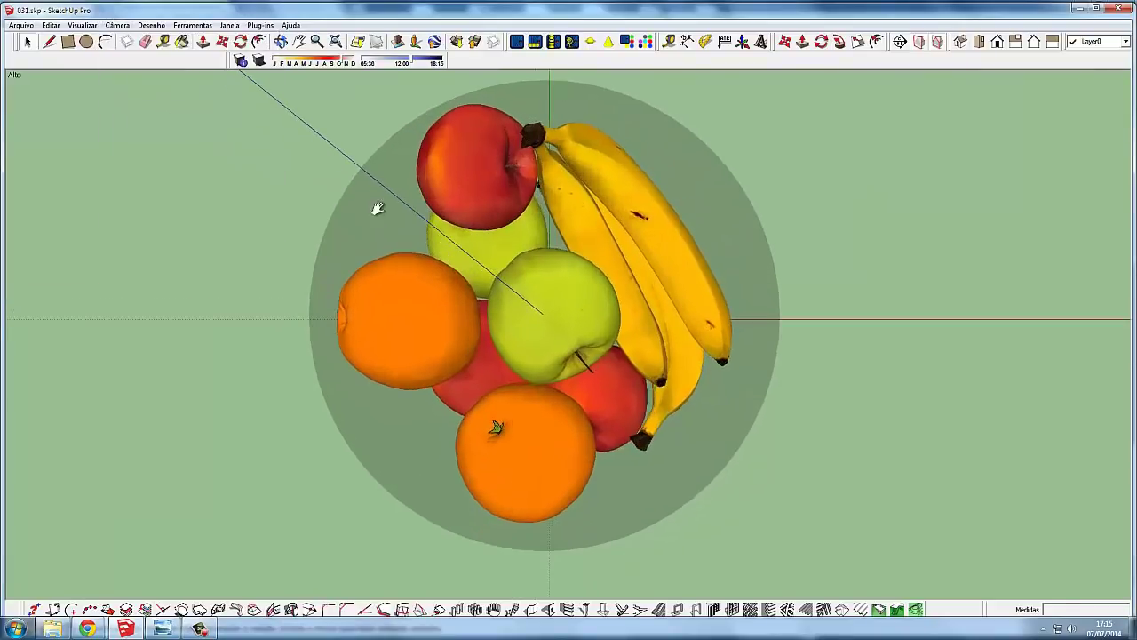
pyautogui.keyDown('shift'); pyautogui.moveTo(376, 211); pyautogui.dragTo(365, 213, button='middle'); pyautogui.keyUp('shift')
# - Export the fruit bowl as fruteira.xml with default options, decline Kerkythea, and close SketchUp
pyautogui.click(516, 41)
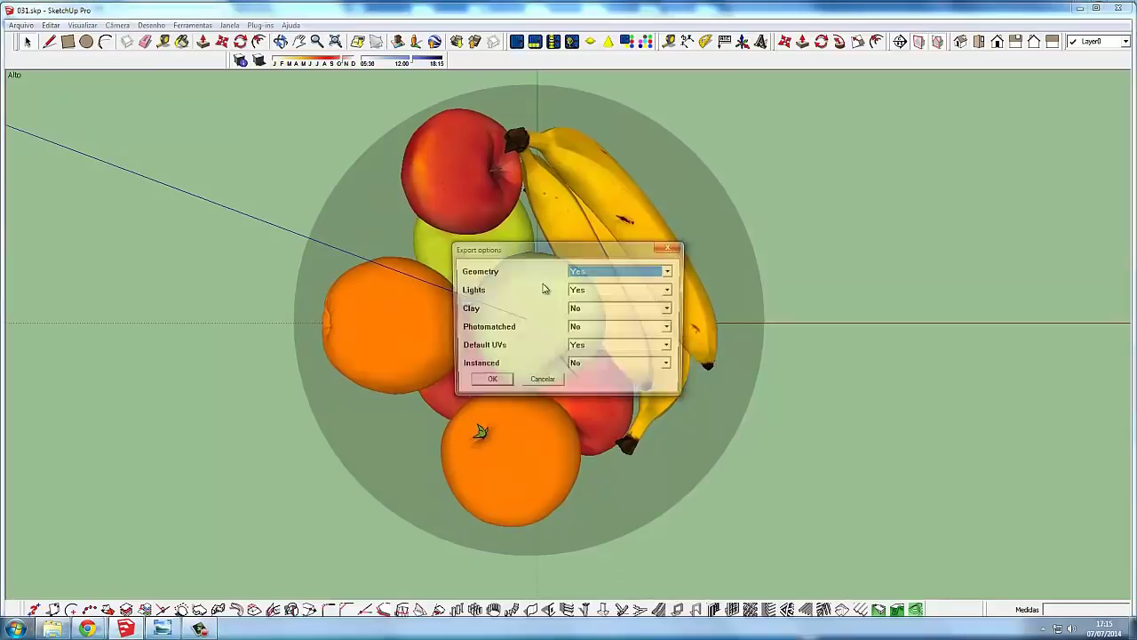
pyautogui.click(496, 382)
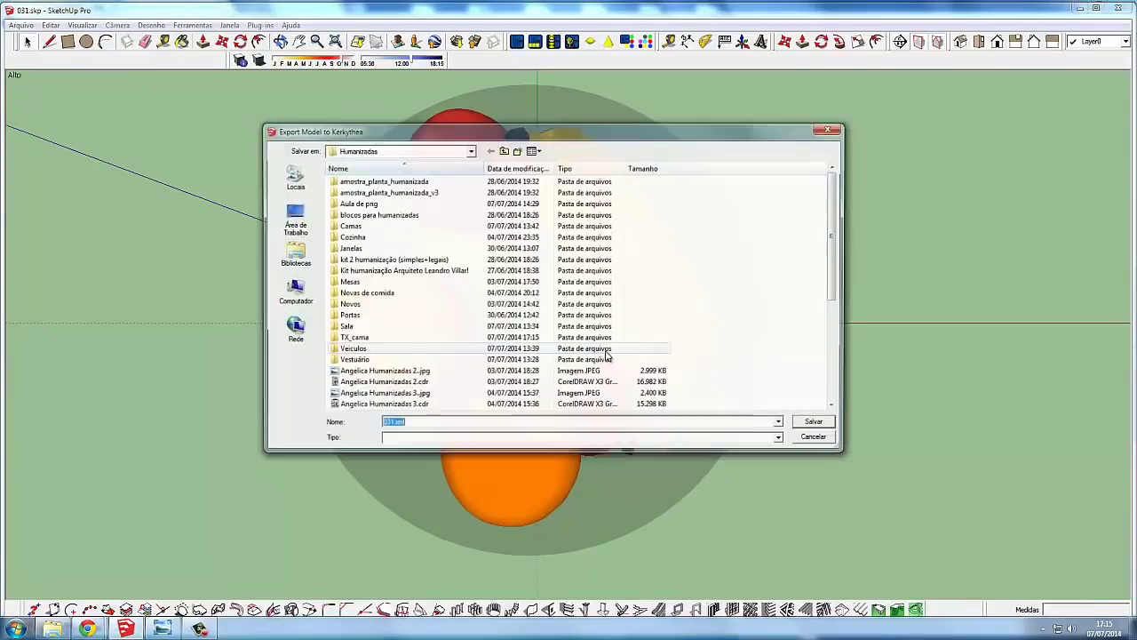
pyautogui.write('fruteira')
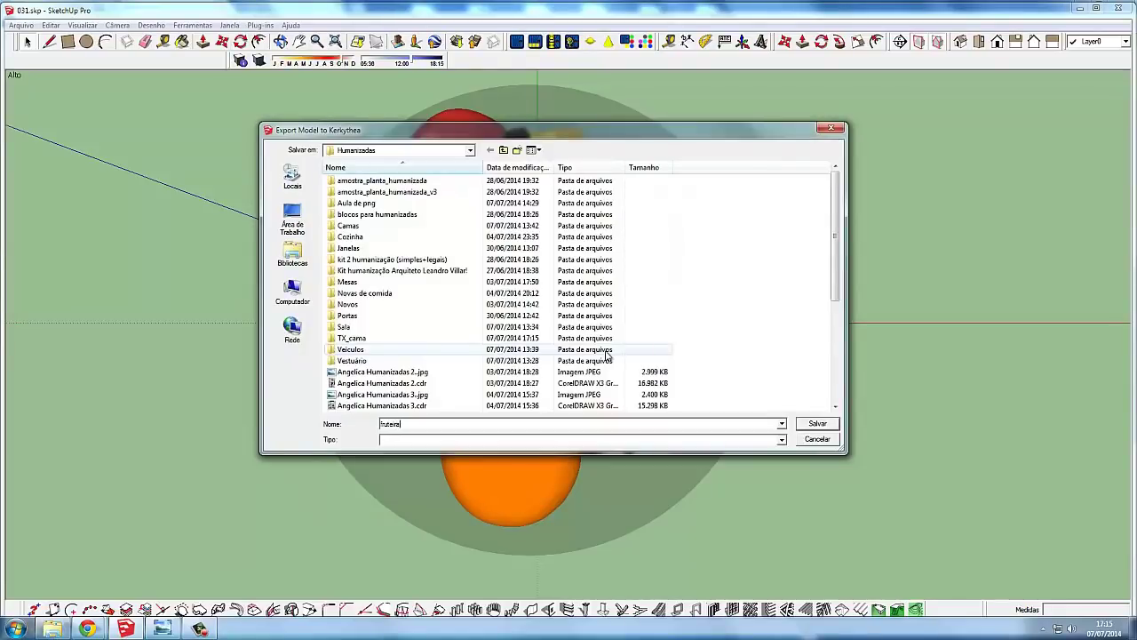
pyautogui.press('Return')
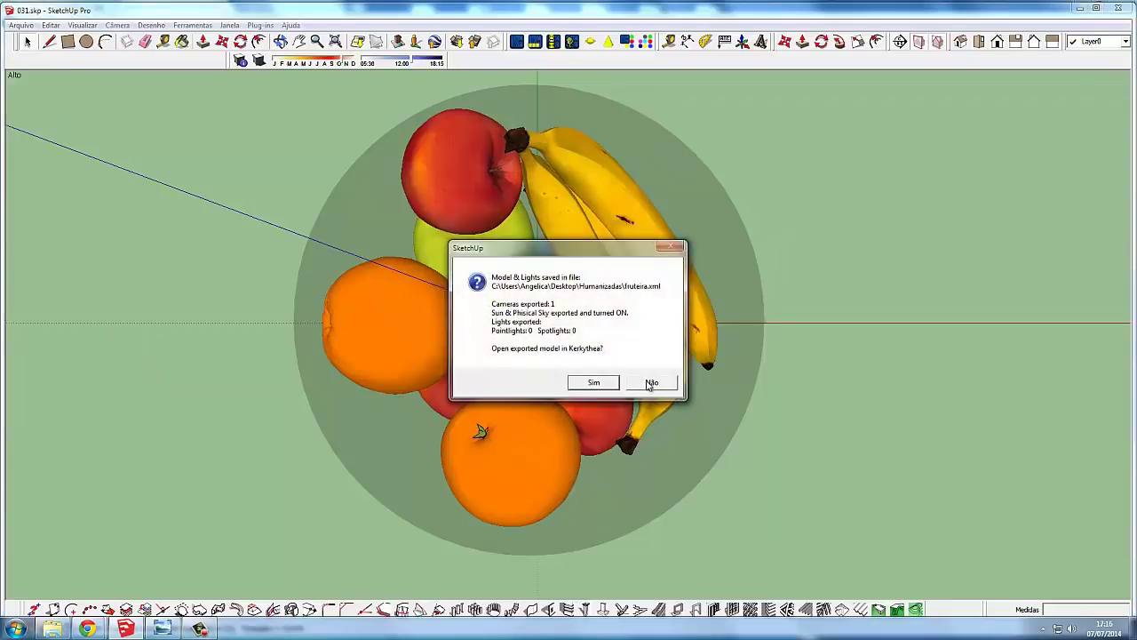
pyautogui.click(651, 383)
pyautogui.click(1119, 8)
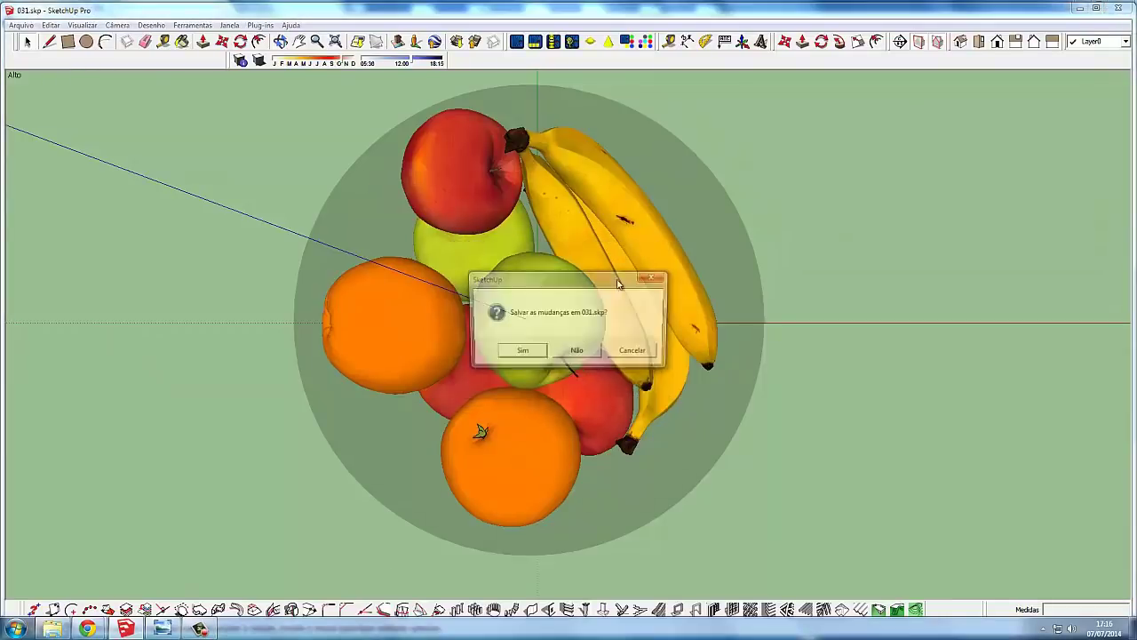
# - Discard changes to 031.skp and launch Kerkythea Boost (x64) via a 'kerk' search
pyautogui.click(577, 350)
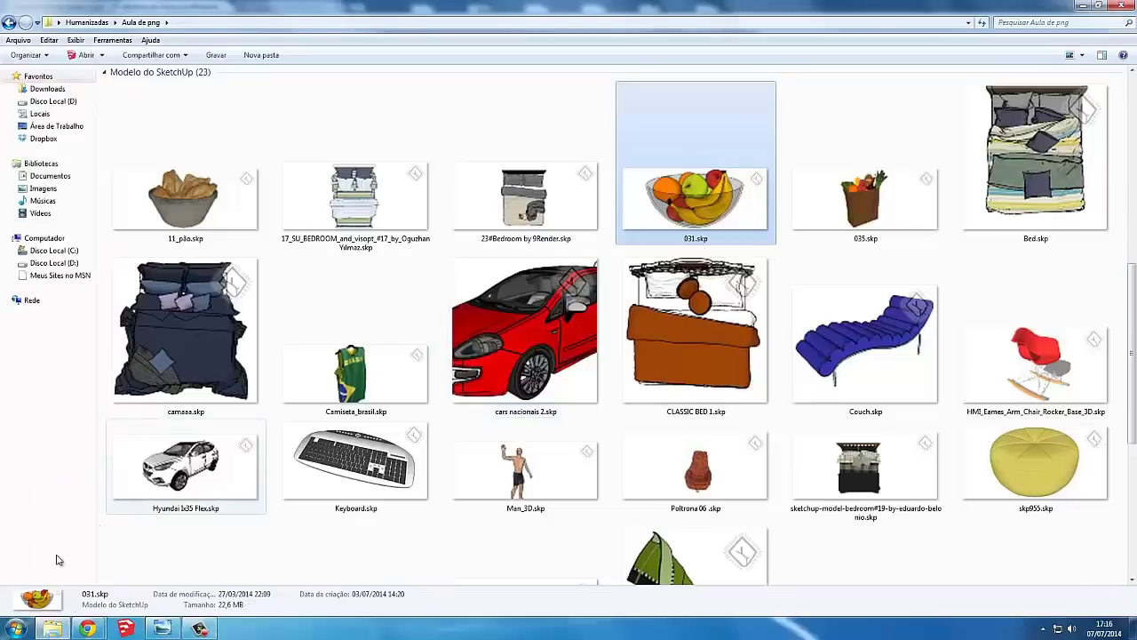
pyautogui.click(11, 631)
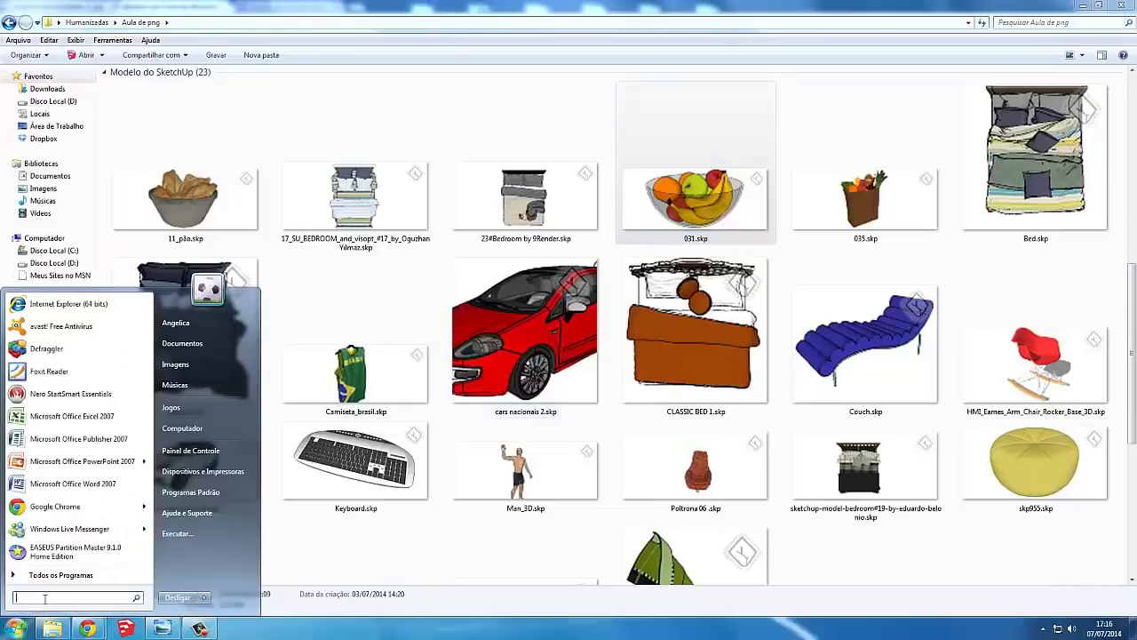
pyautogui.write('kerk')
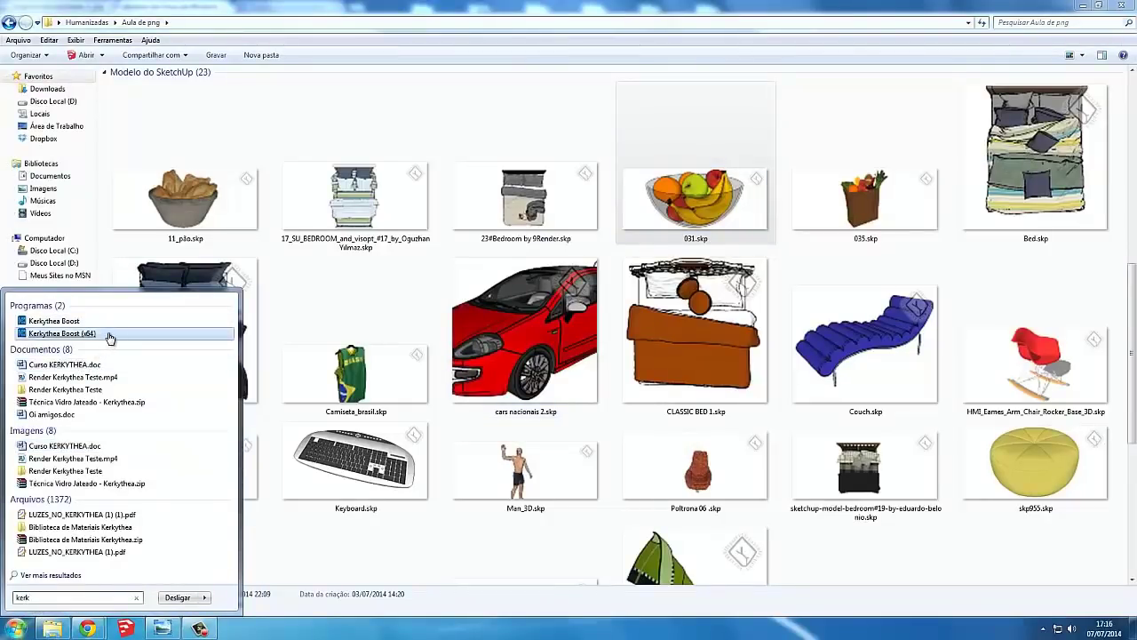
pyautogui.click(109, 335)
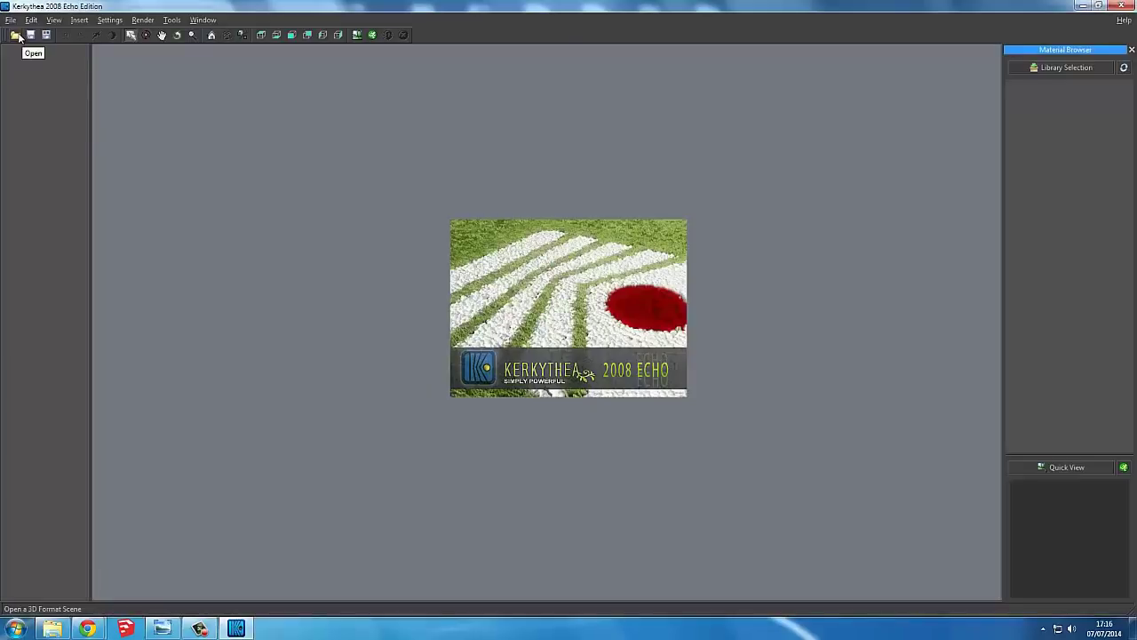
# - Open the cama.xml bed scene in Kerkythea
pyautogui.click(16, 35)
pyautogui.moveTo(108, 155); pyautogui.dragTo(264, 157)
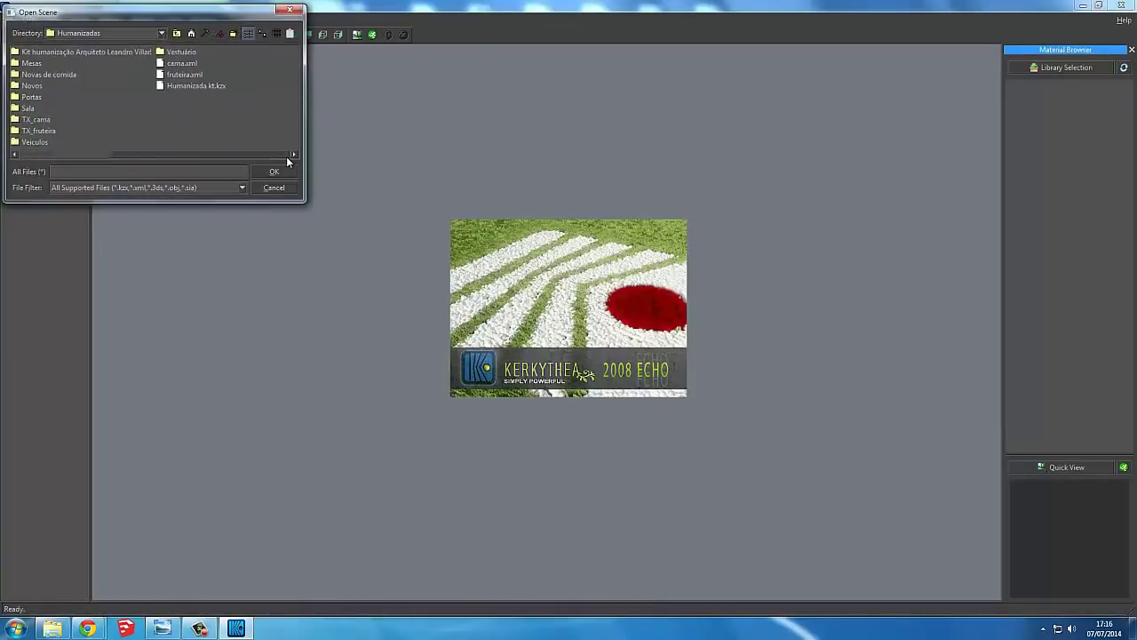
pyautogui.click(183, 74)
pyautogui.click(182, 64)
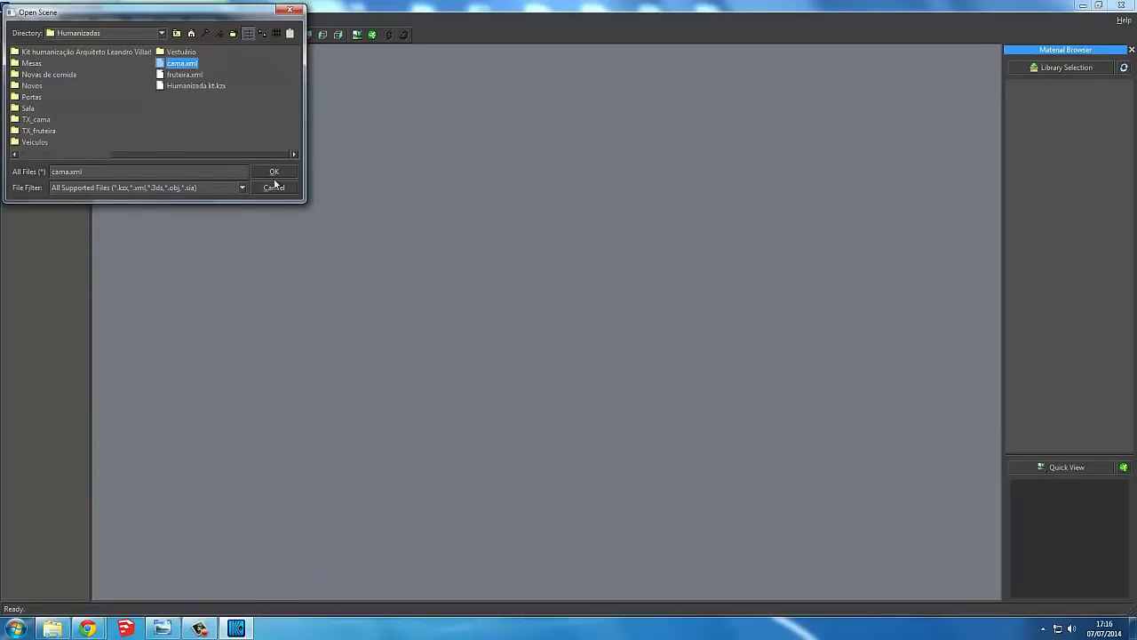
pyautogui.click(274, 171)
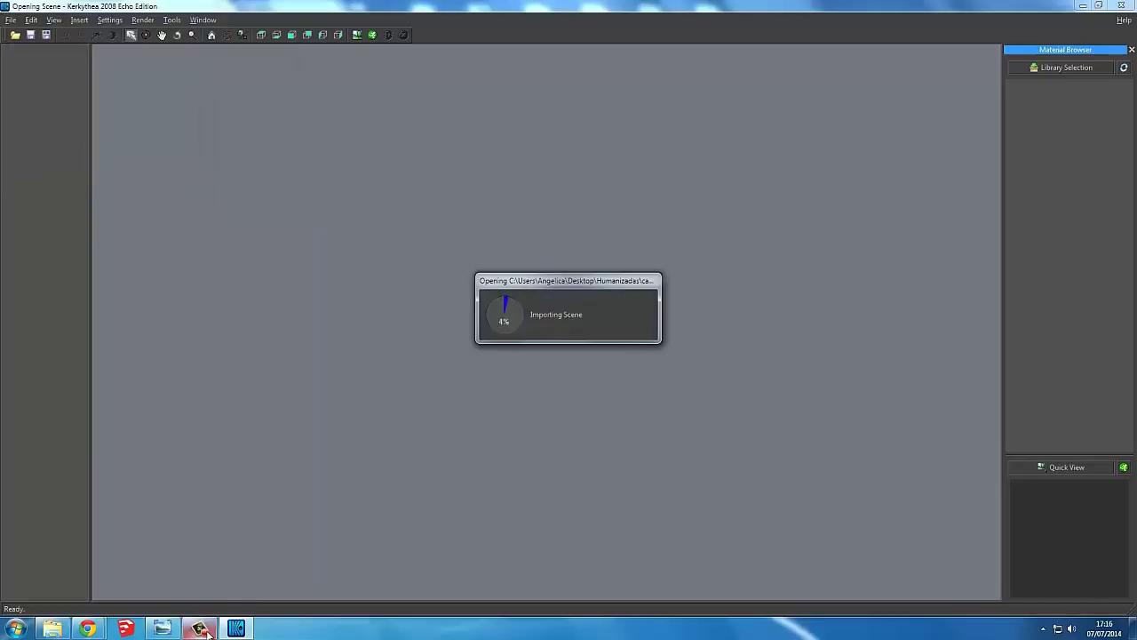
pyautogui.click(200, 628)
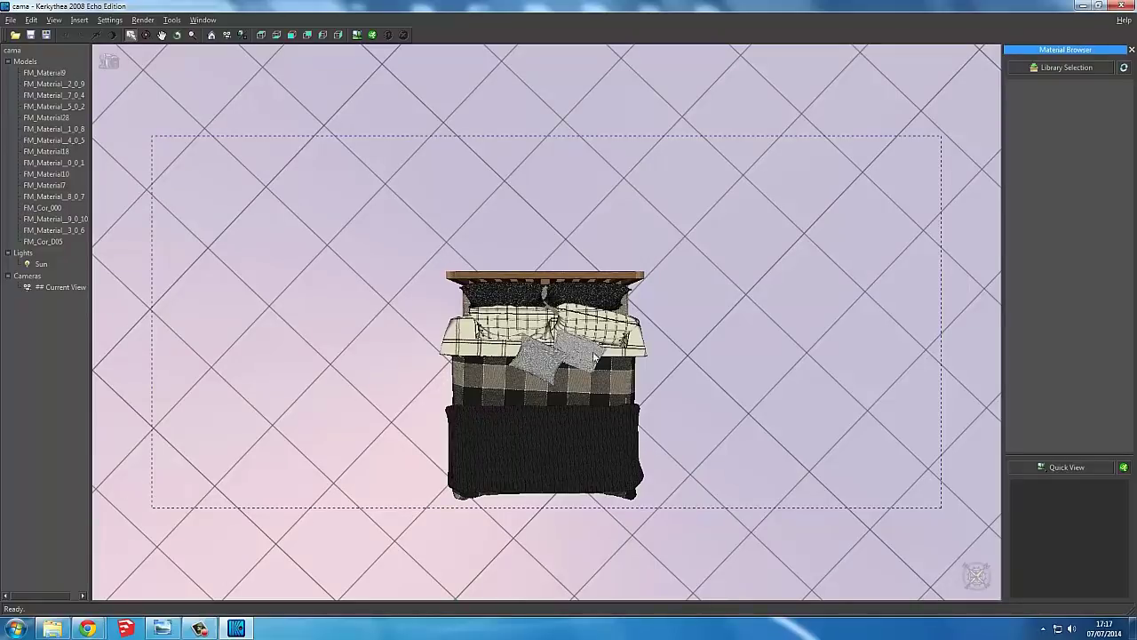
pyautogui.click(89, 629)
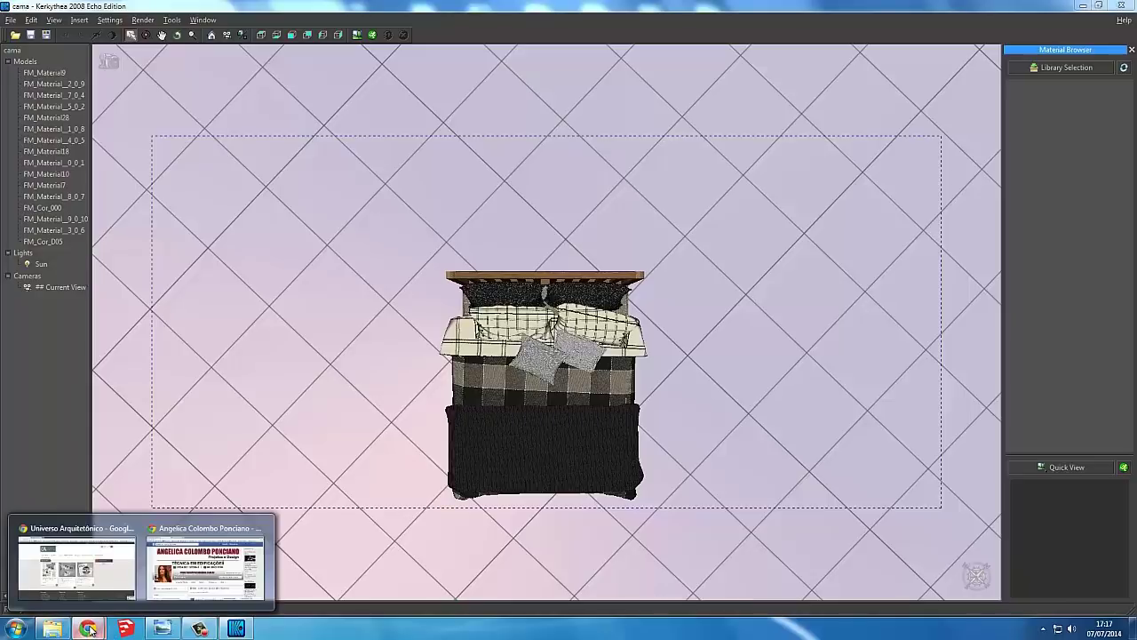
pyautogui.click(162, 593)
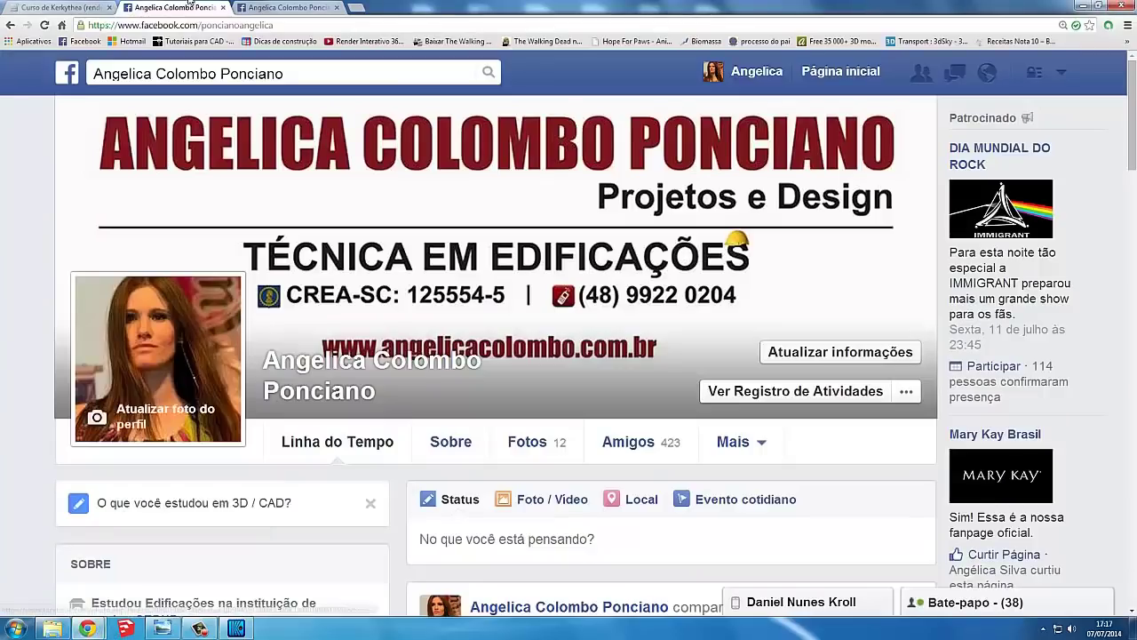
pyautogui.click(62, 7)
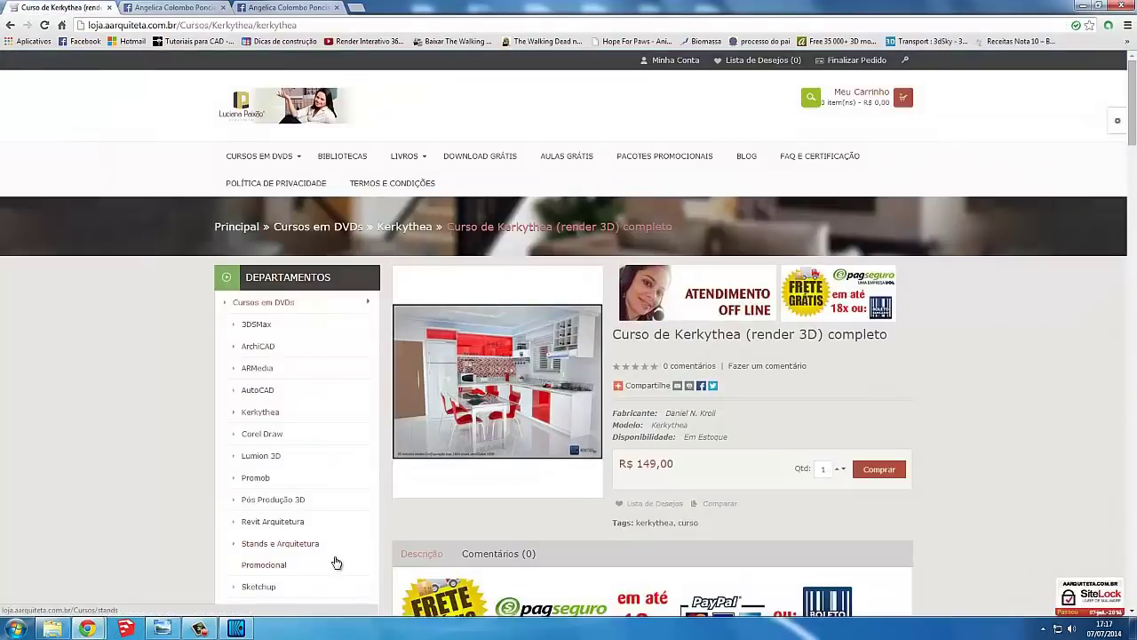
pyautogui.scroll(-1, 333, 563)
pyautogui.scroll(-1, 653, 306)
pyautogui.scroll(1, 649, 298)
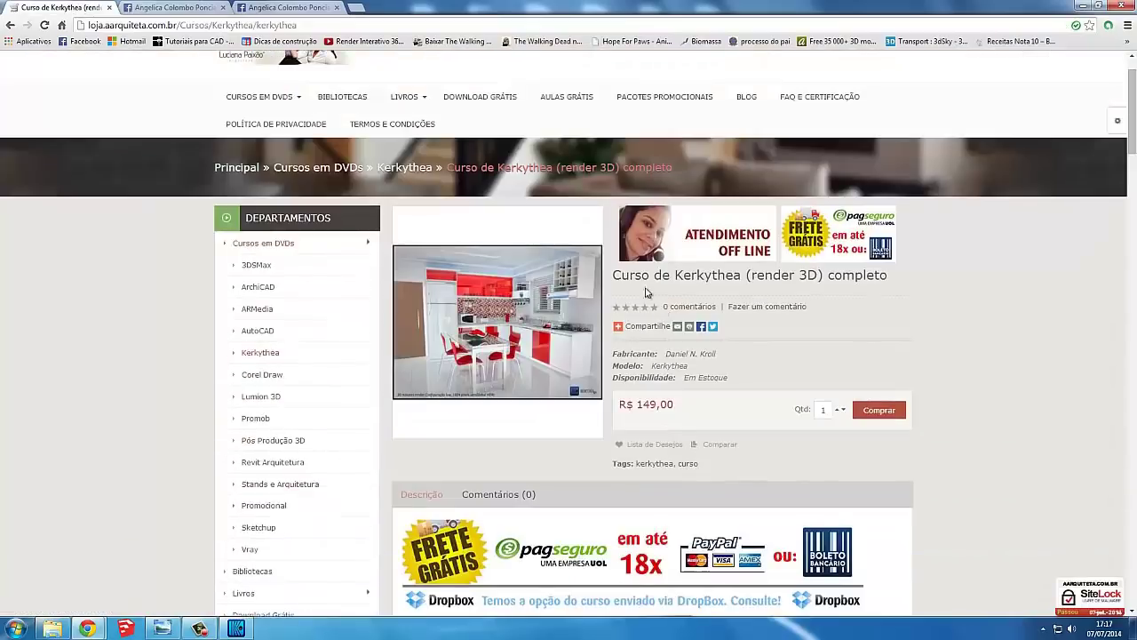
pyautogui.scroll(-2, 706, 360)
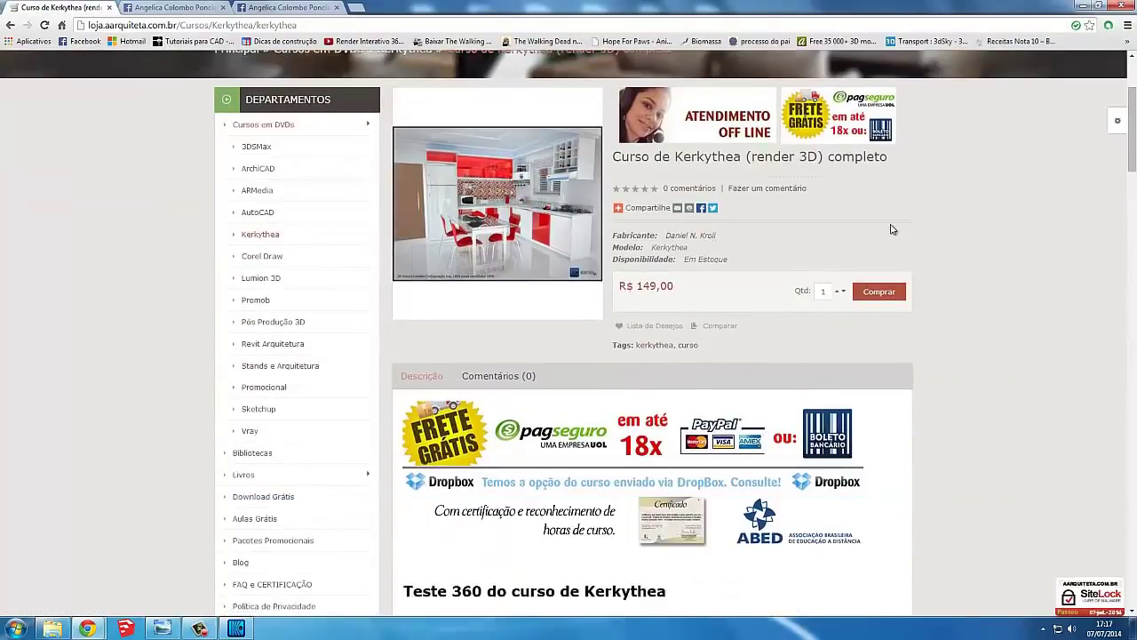
pyautogui.scroll(2, 893, 230)
pyautogui.scroll(-3, 931, 325)
pyautogui.scroll(-3, 831, 361)
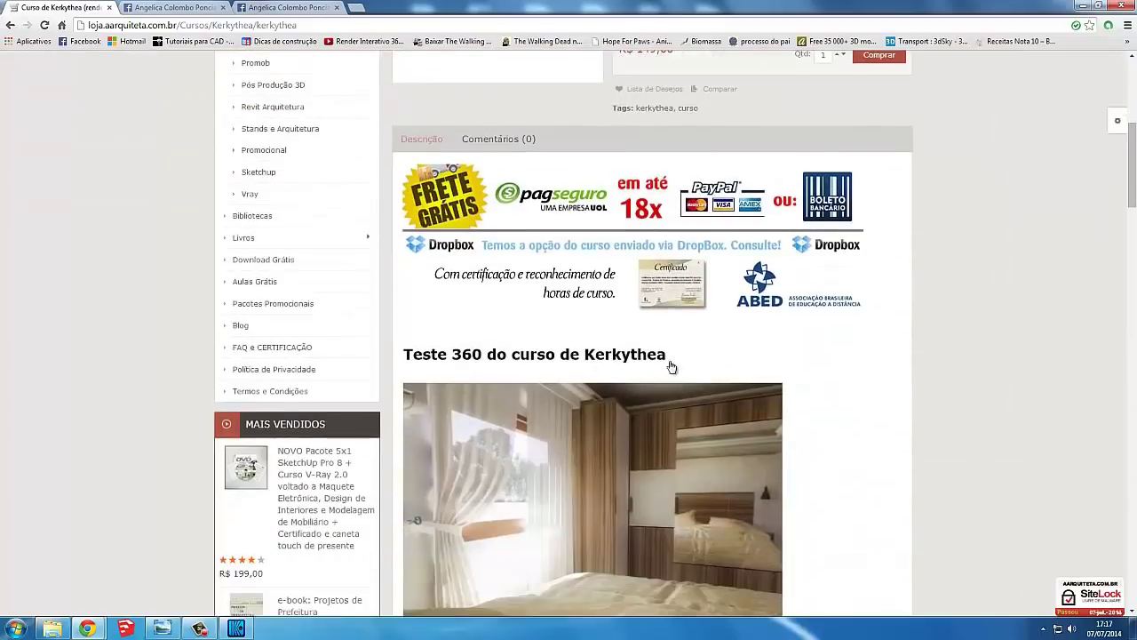
pyautogui.scroll(-4, 672, 368)
pyautogui.scroll(-4, 737, 347)
pyautogui.scroll(-3, 755, 343)
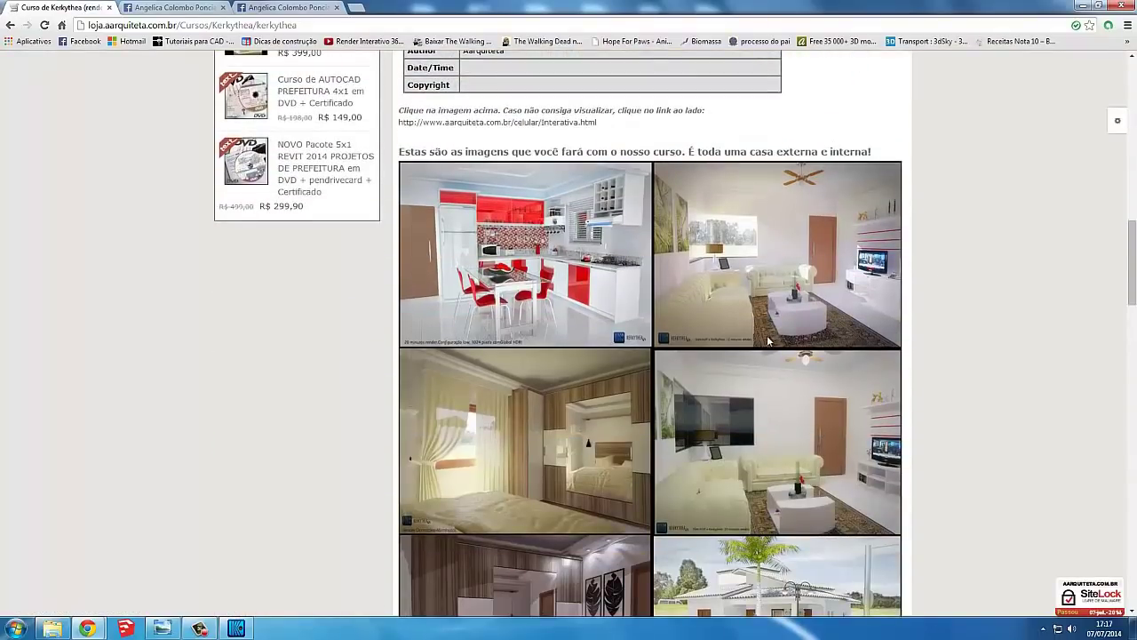
pyautogui.scroll(-5, 770, 341)
pyautogui.scroll(-3, 756, 343)
pyautogui.scroll(4, 756, 343)
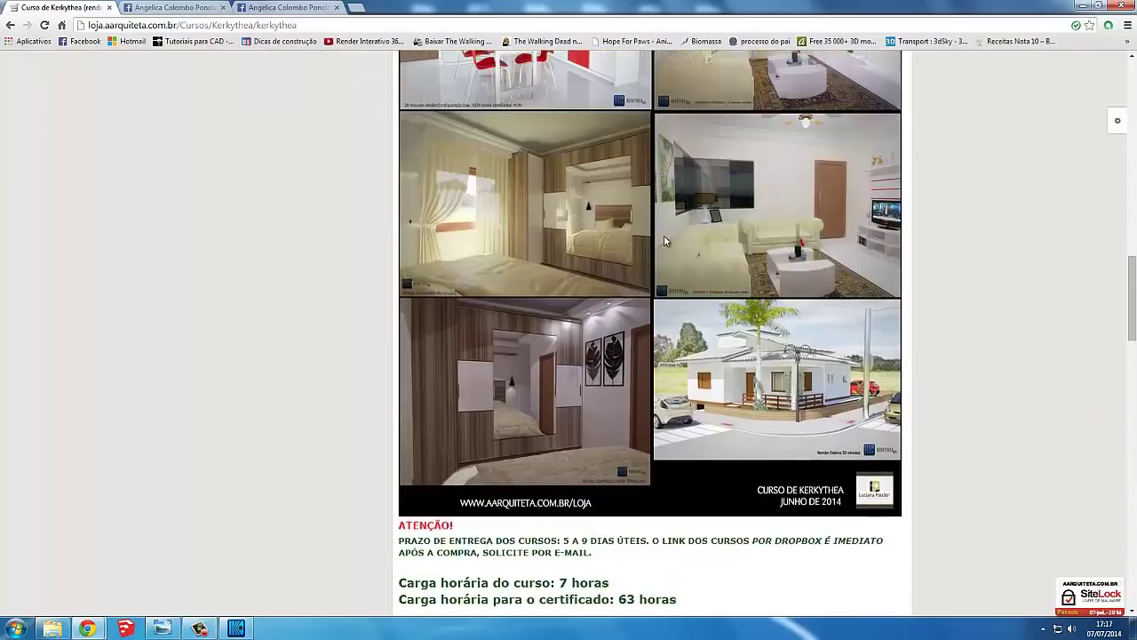
pyautogui.scroll(4, 664, 235)
pyautogui.scroll(2, 663, 234)
pyautogui.scroll(-3, 533, 244)
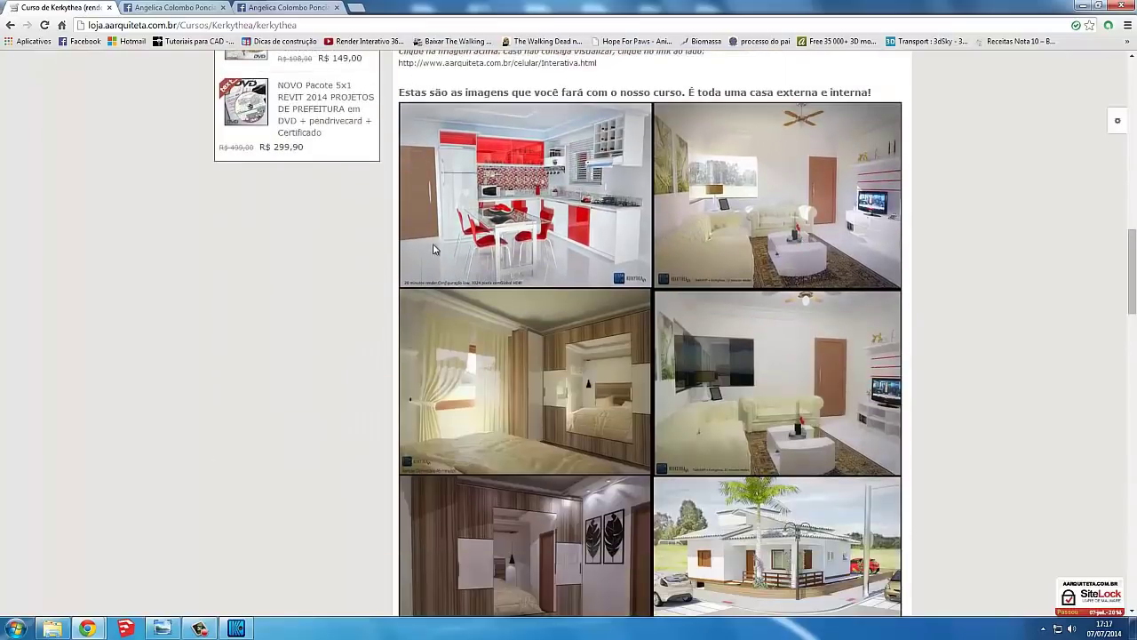
pyautogui.scroll(-3, 544, 278)
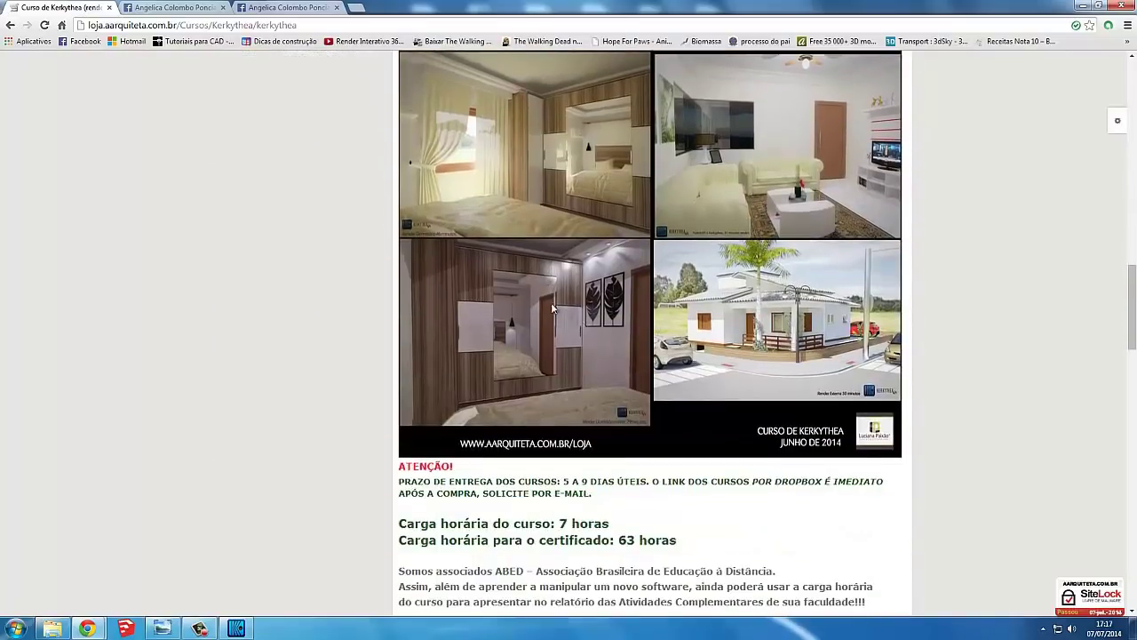
pyautogui.scroll(-5, 552, 308)
pyautogui.scroll(-4, 533, 302)
pyautogui.scroll(-5, 511, 298)
pyautogui.scroll(-5, 471, 311)
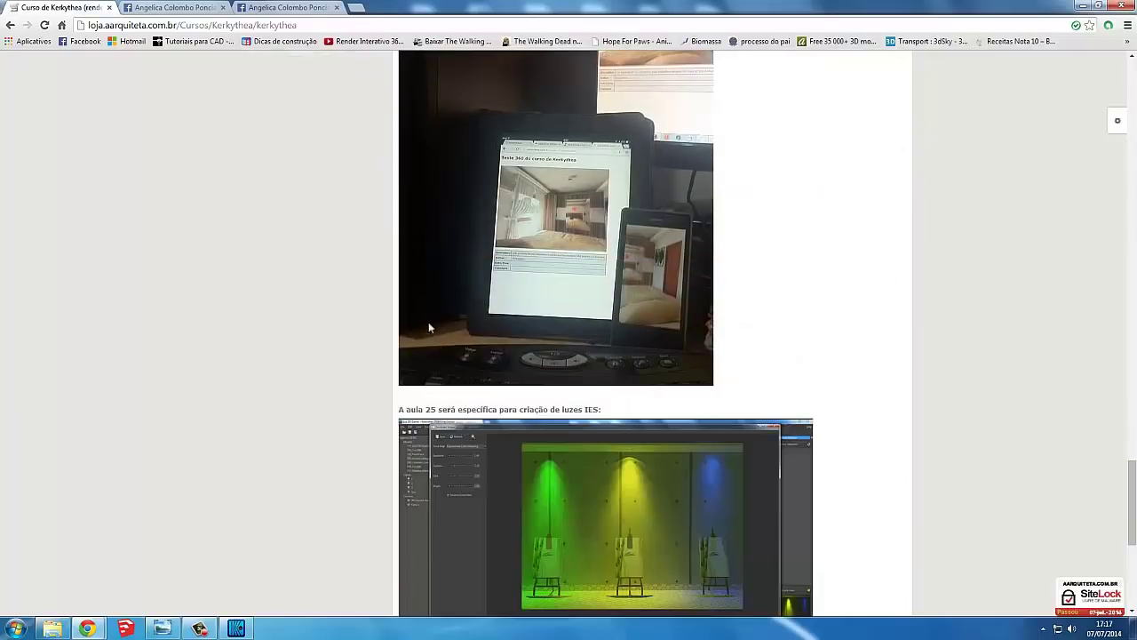
pyautogui.scroll(-2, 675, 333)
pyautogui.scroll(-3, 711, 281)
pyautogui.scroll(4, 711, 282)
pyautogui.scroll(7, 711, 281)
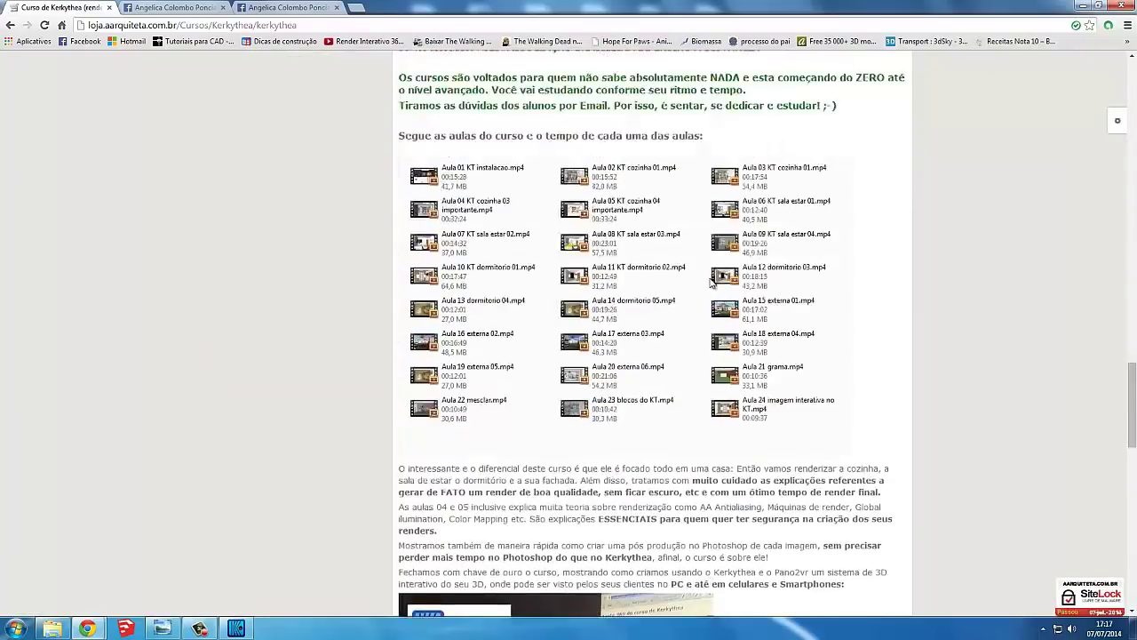
pyautogui.scroll(6, 710, 282)
pyautogui.scroll(7, 710, 281)
pyautogui.scroll(5, 711, 282)
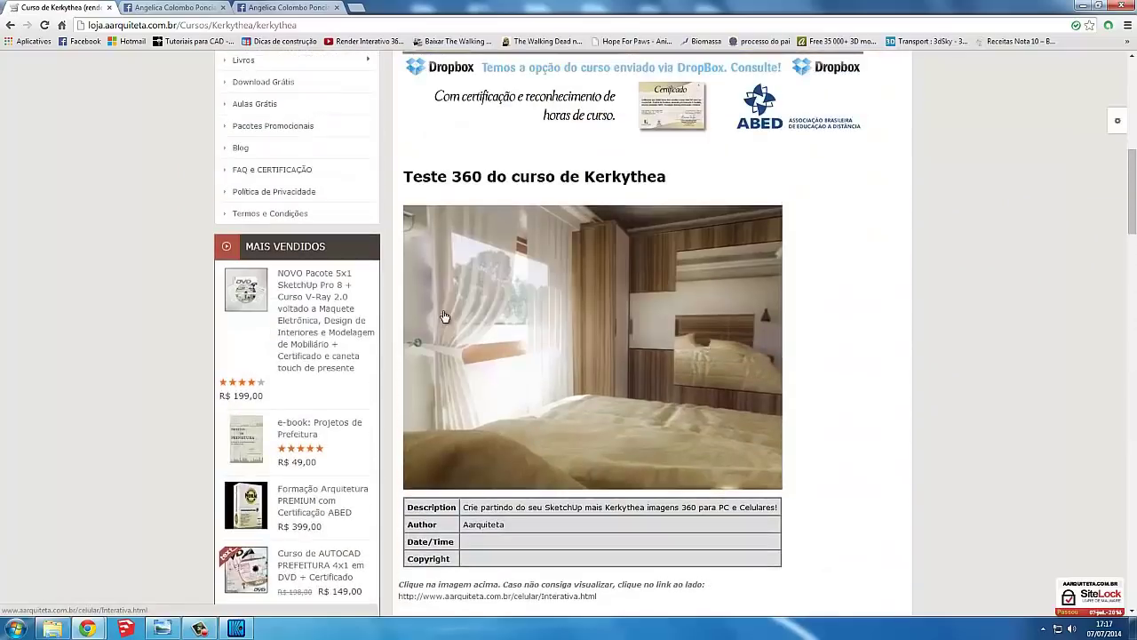
pyautogui.click(236, 628)
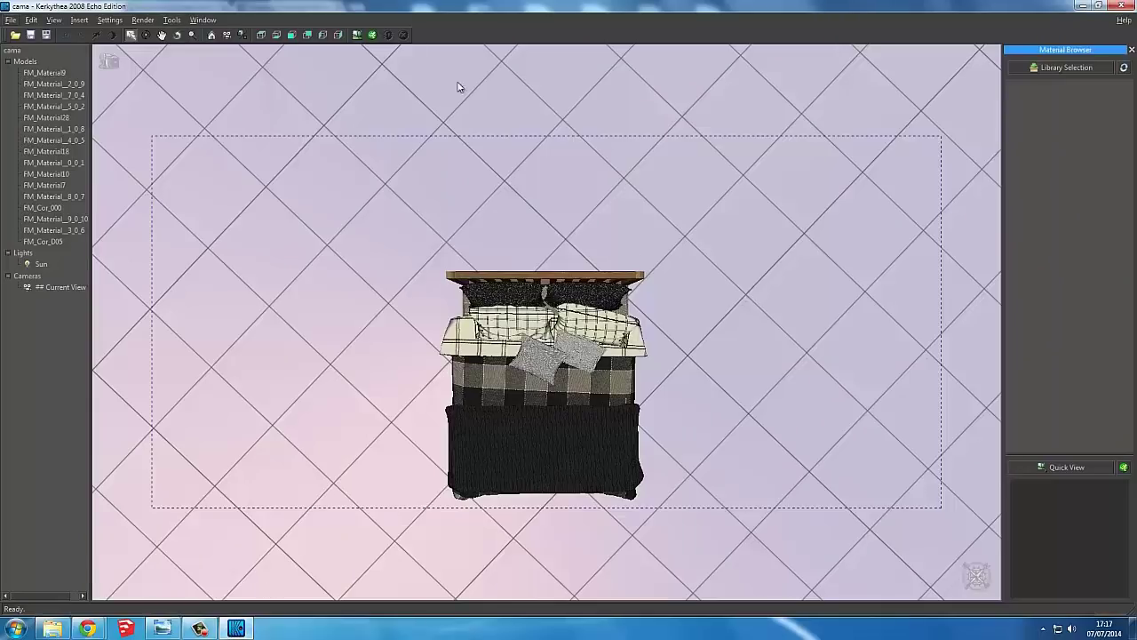
# - Give the blanket material FM_Material_9_0_10 a dark knit bump texture at strength 2
pyautogui.click(585, 451)
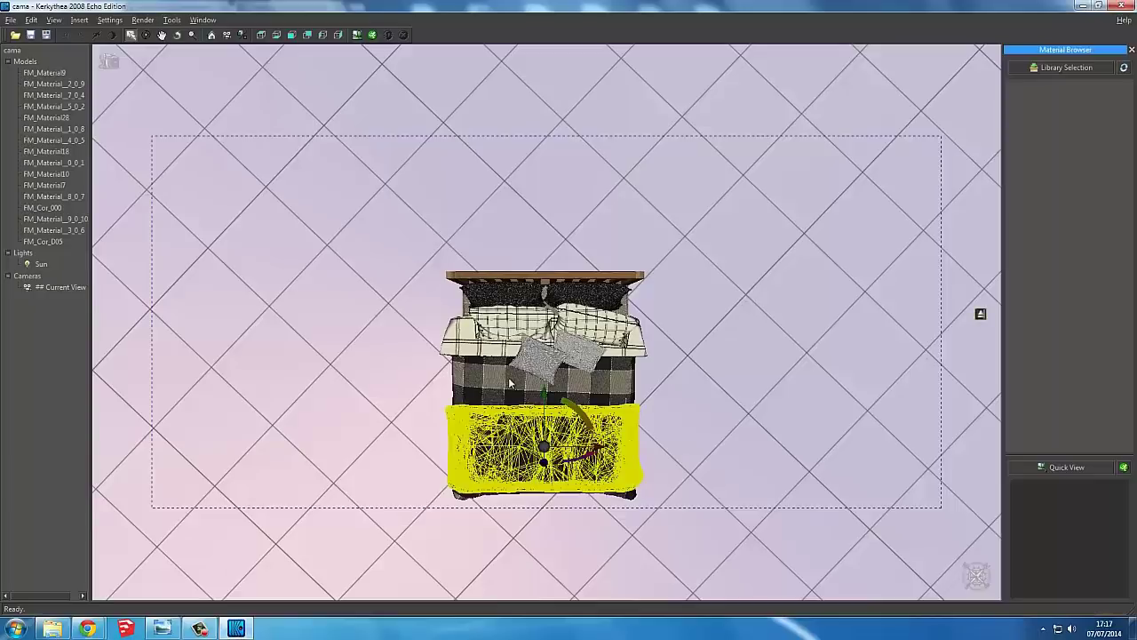
pyautogui.rightClick(73, 219)
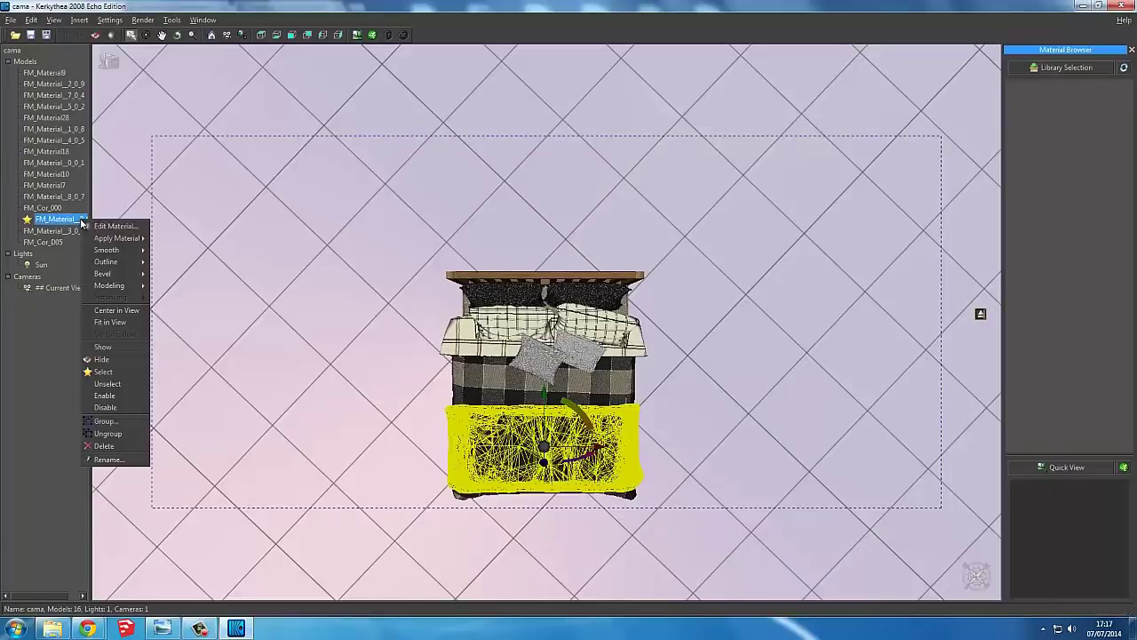
pyautogui.click(213, 229)
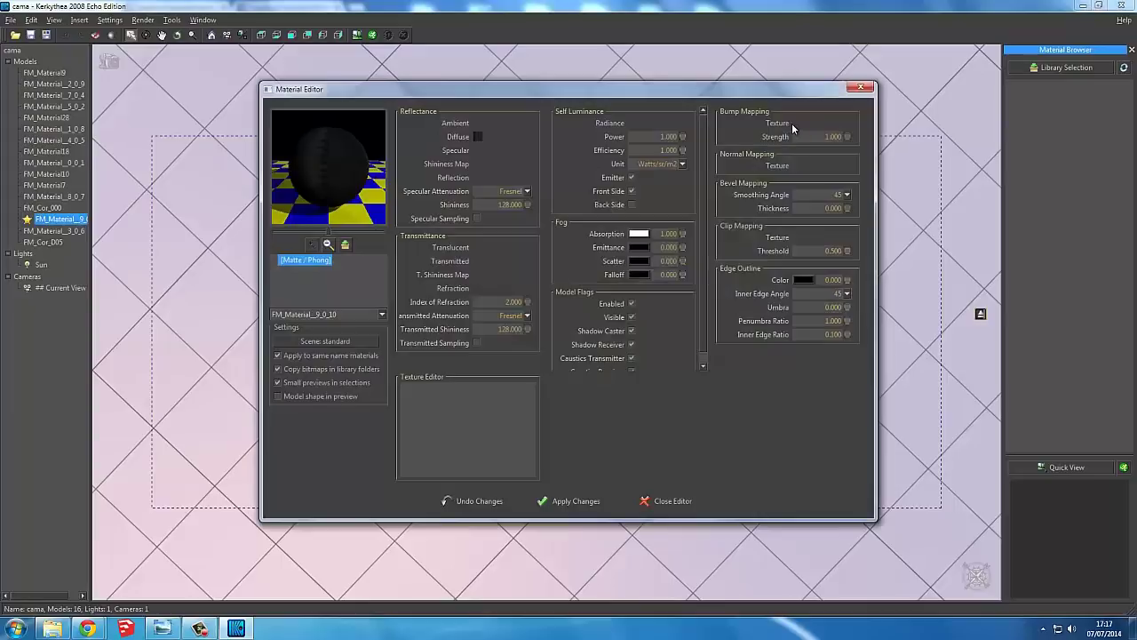
pyautogui.doubleClick(793, 129)
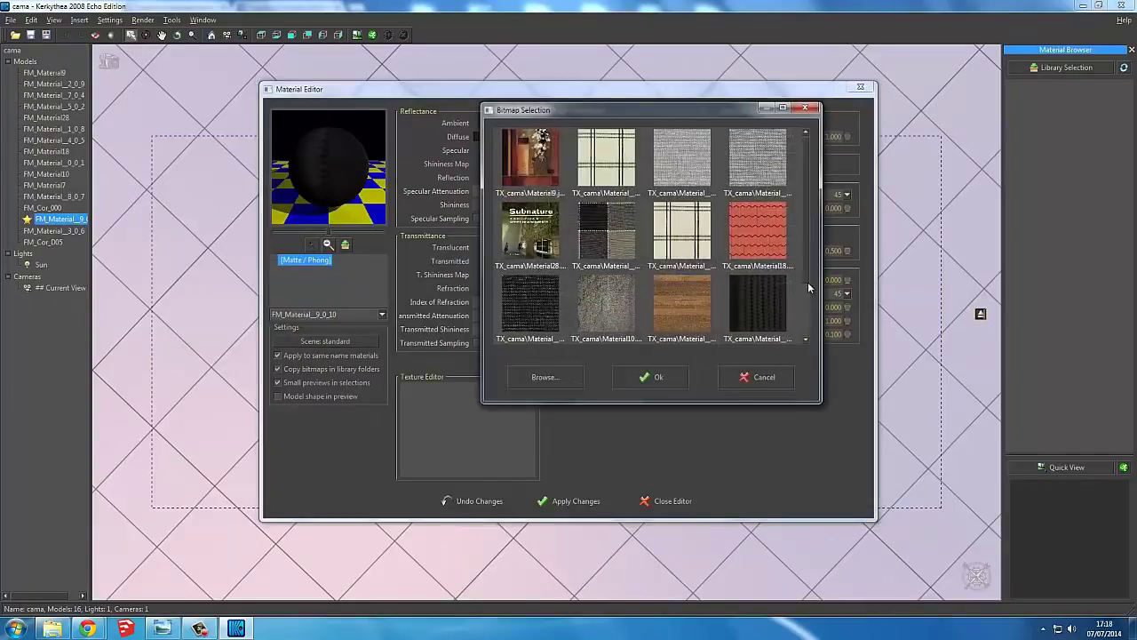
pyautogui.click(757, 304)
pyautogui.click(658, 377)
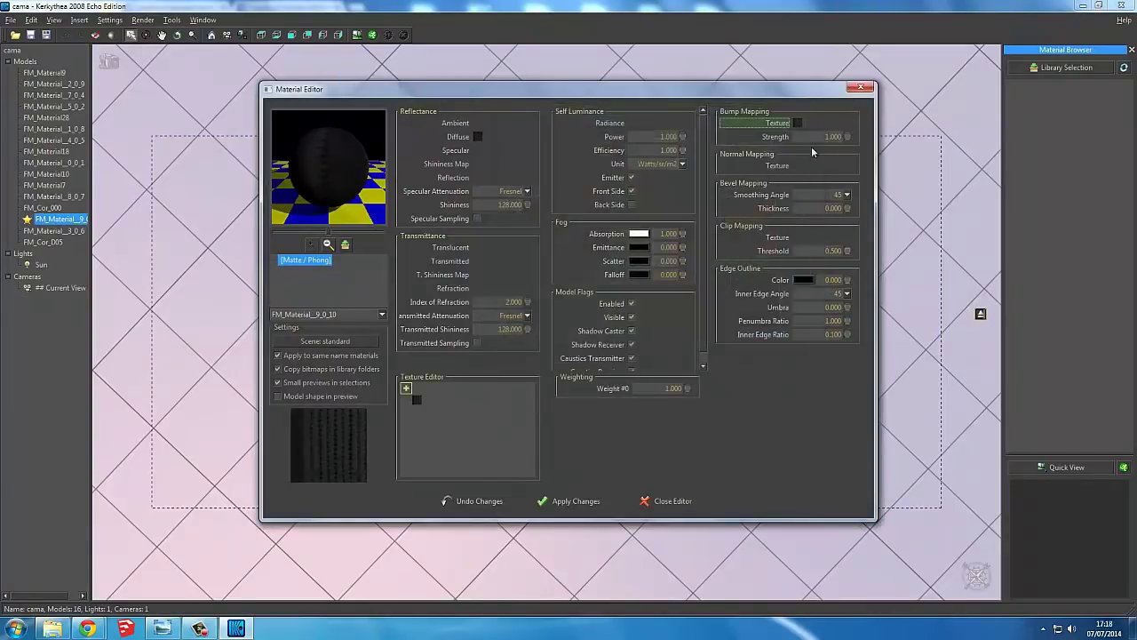
pyautogui.press('Tab')
pyautogui.write('2')
pyautogui.click(582, 502)
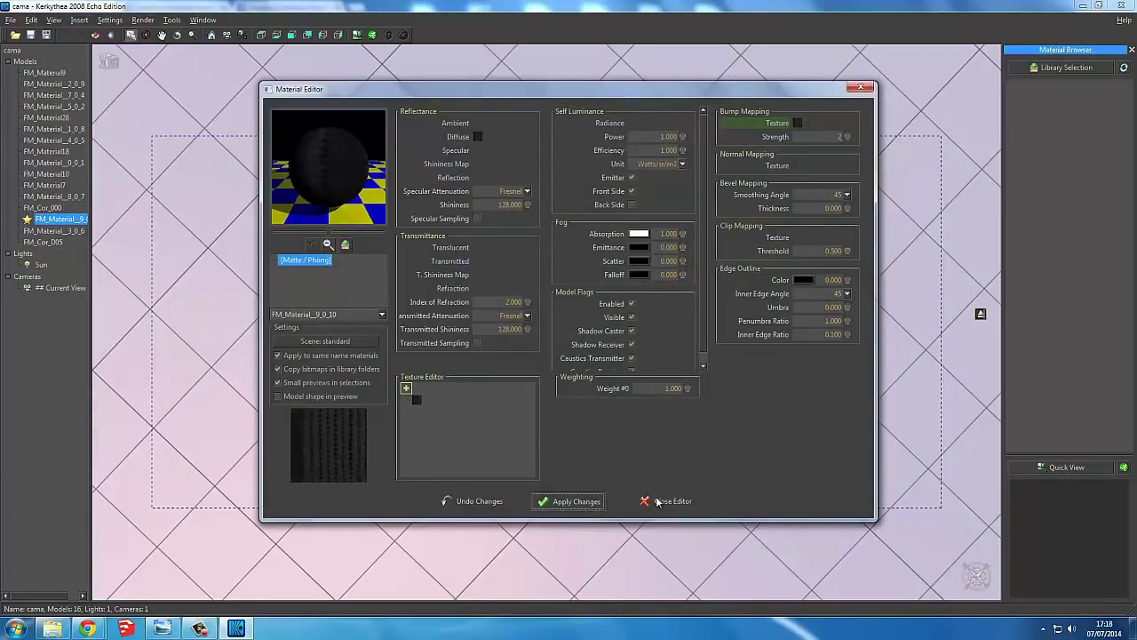
pyautogui.click(665, 502)
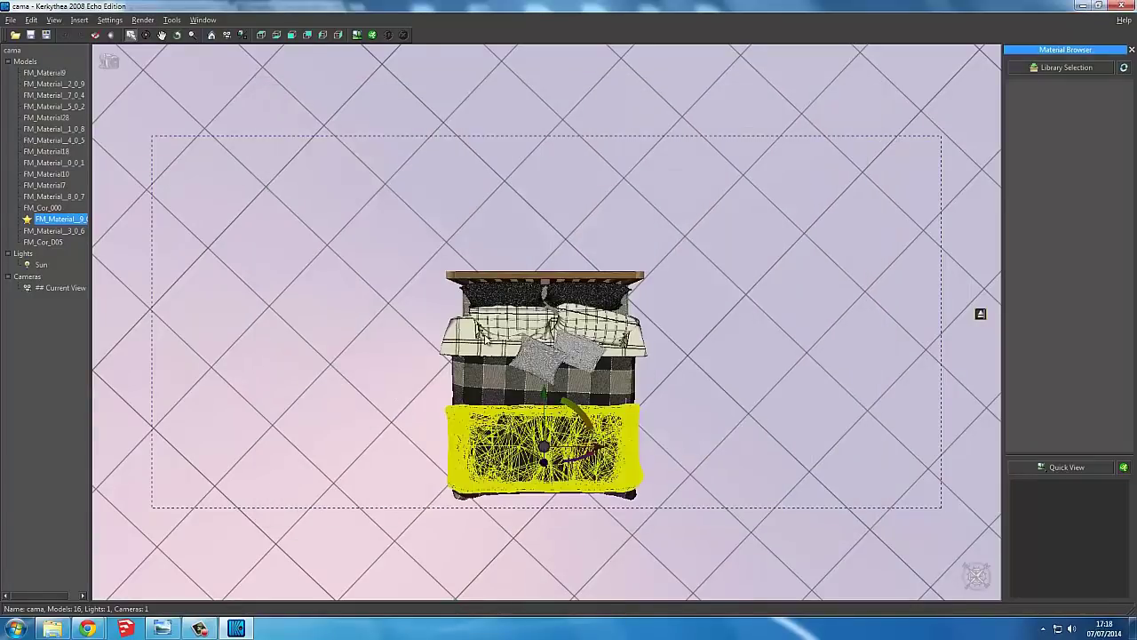
# - Give the upper cover material FM_Material_1_0_8 a dark fabric bump texture at strength 2
pyautogui.click(488, 388)
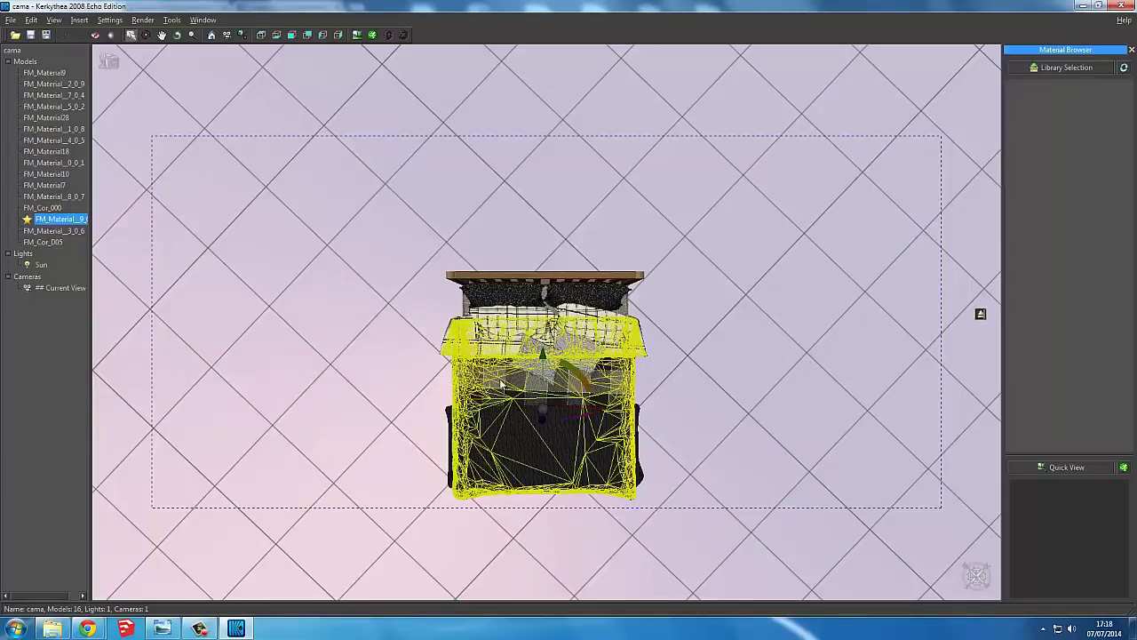
pyautogui.rightClick(79, 131)
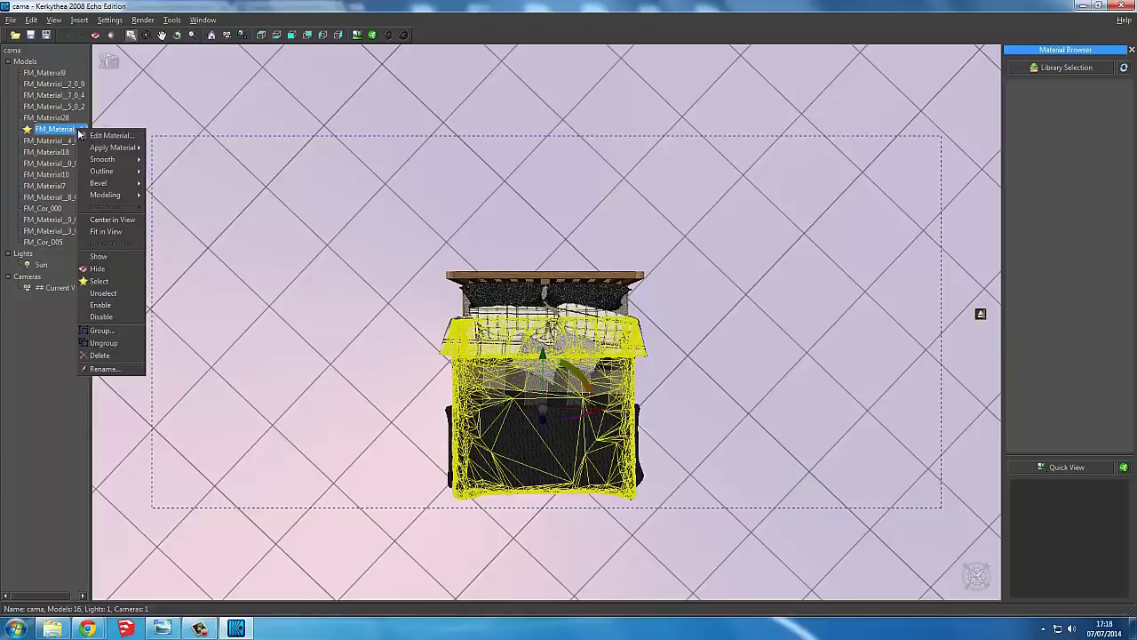
pyautogui.click(110, 135)
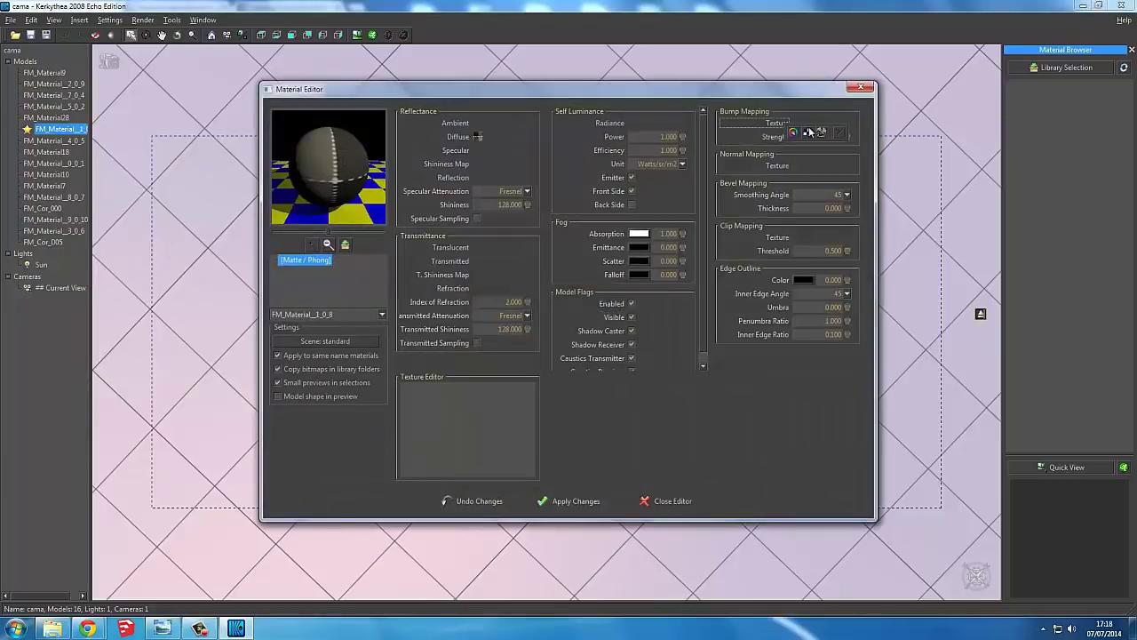
pyautogui.click(808, 132)
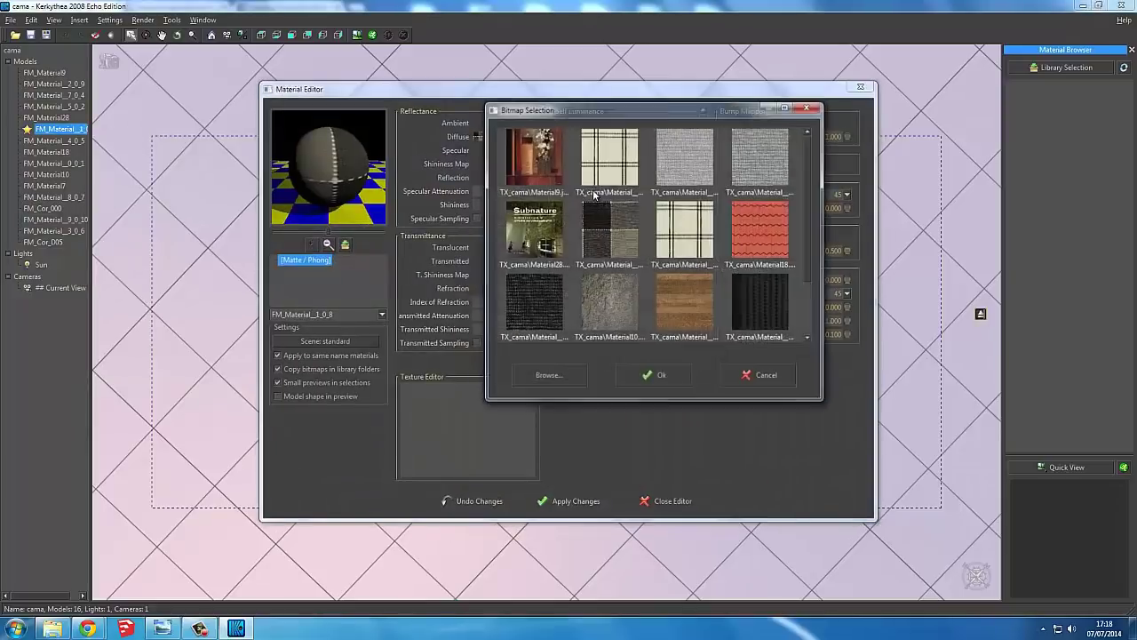
pyautogui.click(624, 242)
pyautogui.click(649, 376)
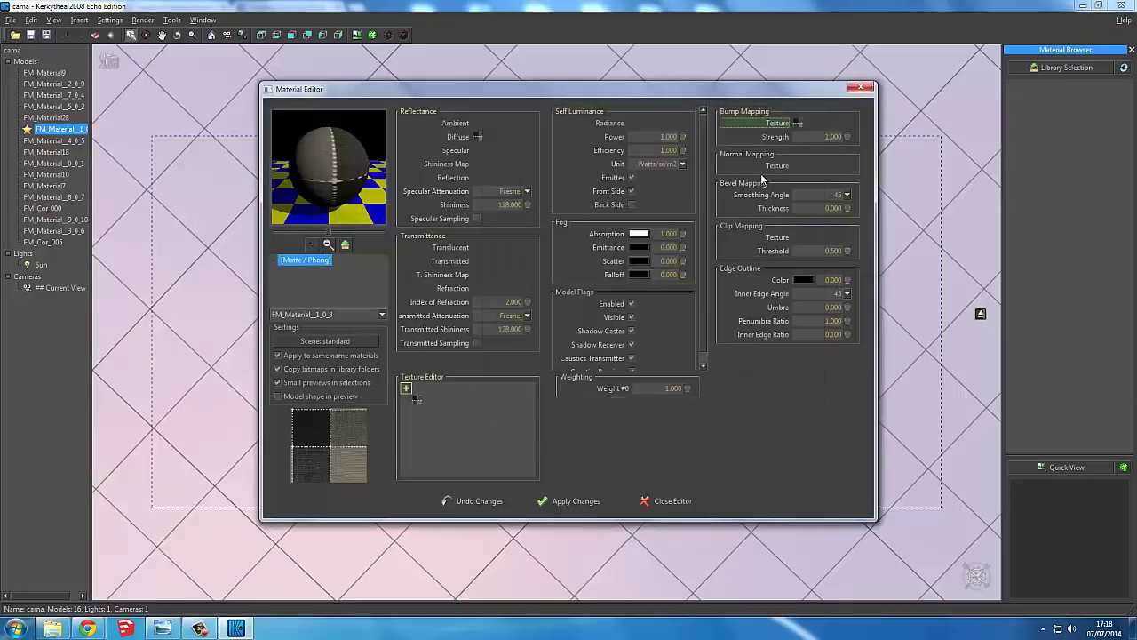
pyautogui.click(819, 137)
pyautogui.write('2')
pyautogui.click(580, 503)
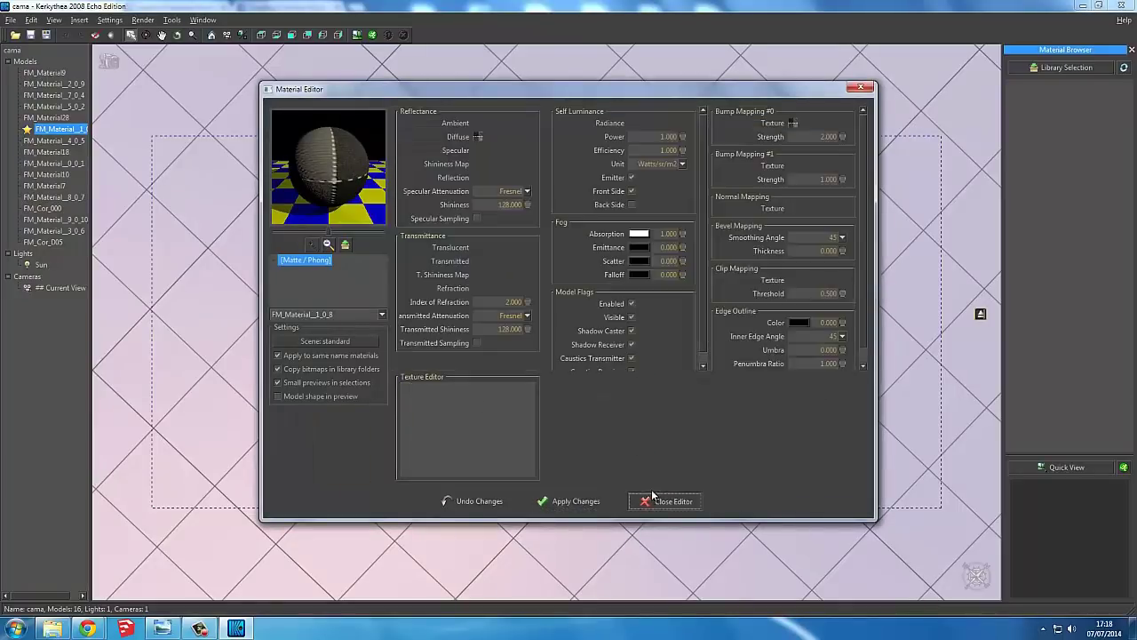
pyautogui.click(668, 501)
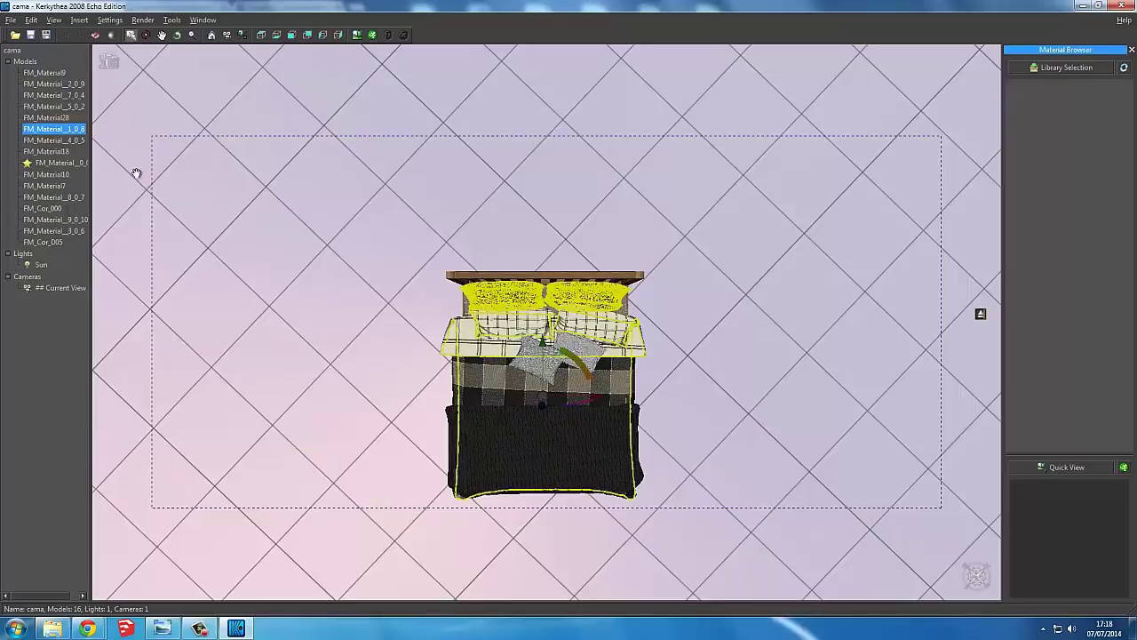
# - Assign the pillows' FM_Material_0_0_1 a dark knit bump map at strength 2, then deselect the bed
pyautogui.rightClick(71, 165)
pyautogui.click(115, 167)
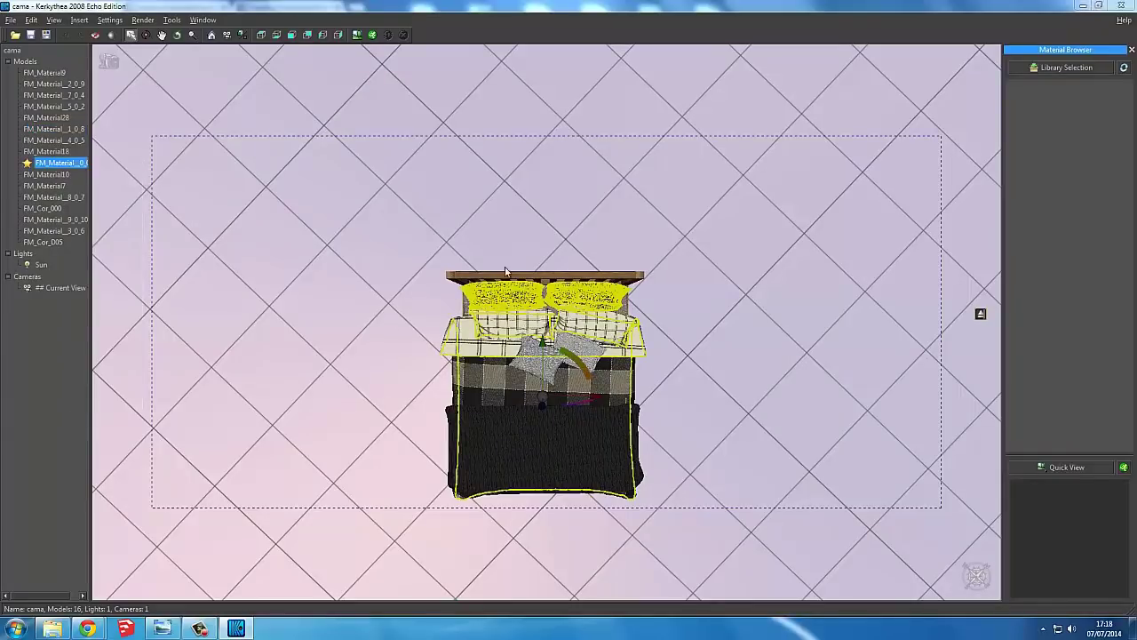
pyautogui.click(783, 129)
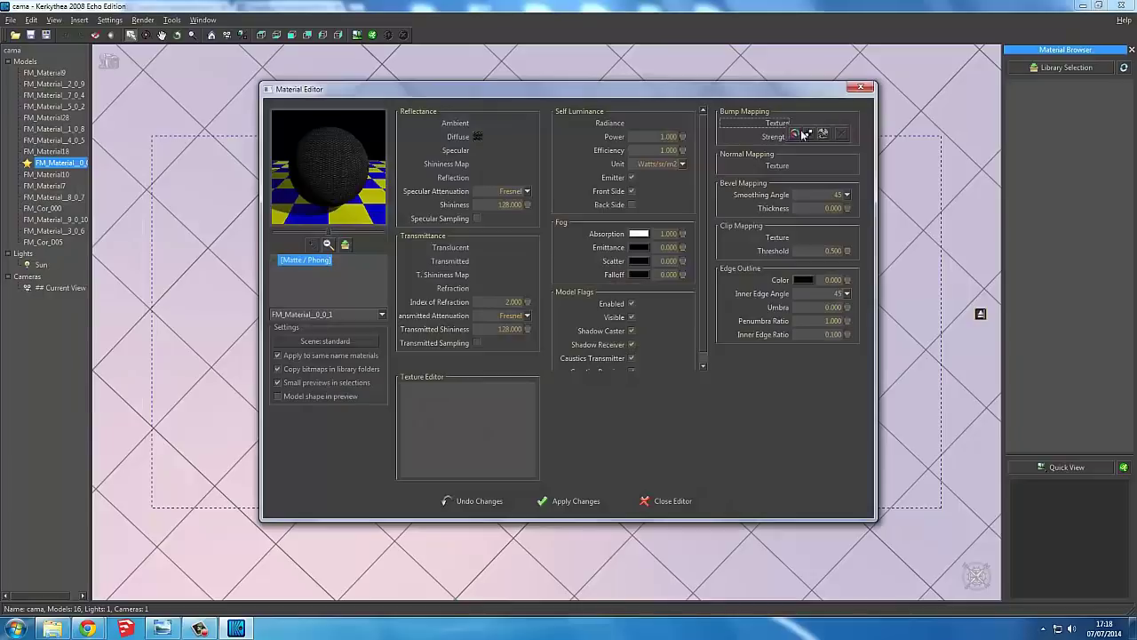
pyautogui.click(808, 134)
pyautogui.click(549, 308)
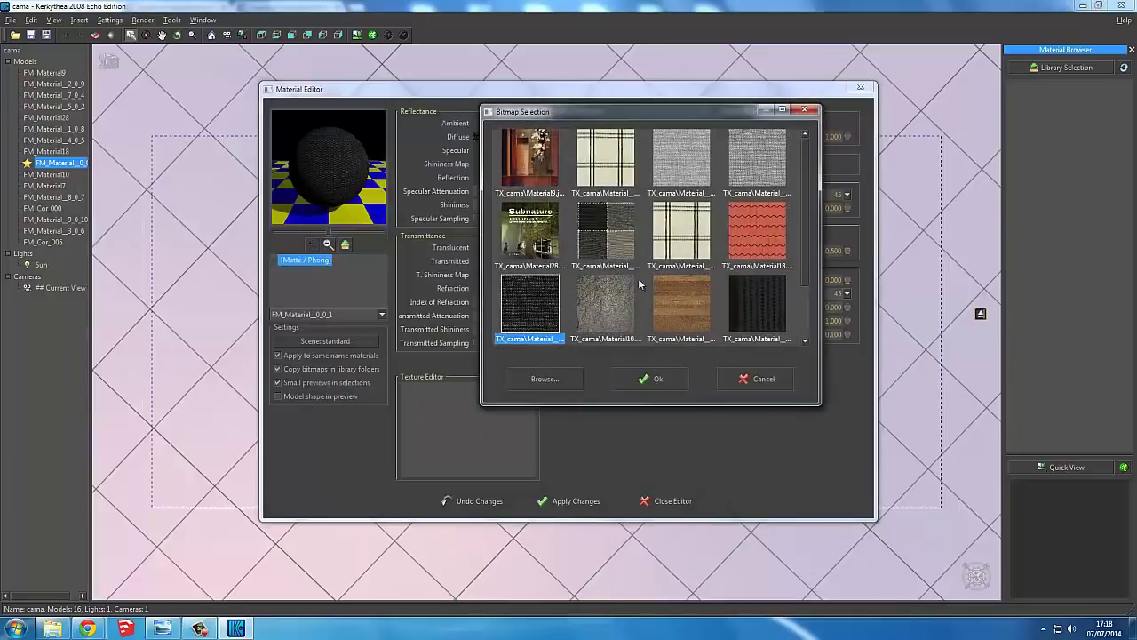
pyautogui.moveTo(804, 223); pyautogui.dragTo(804, 266)
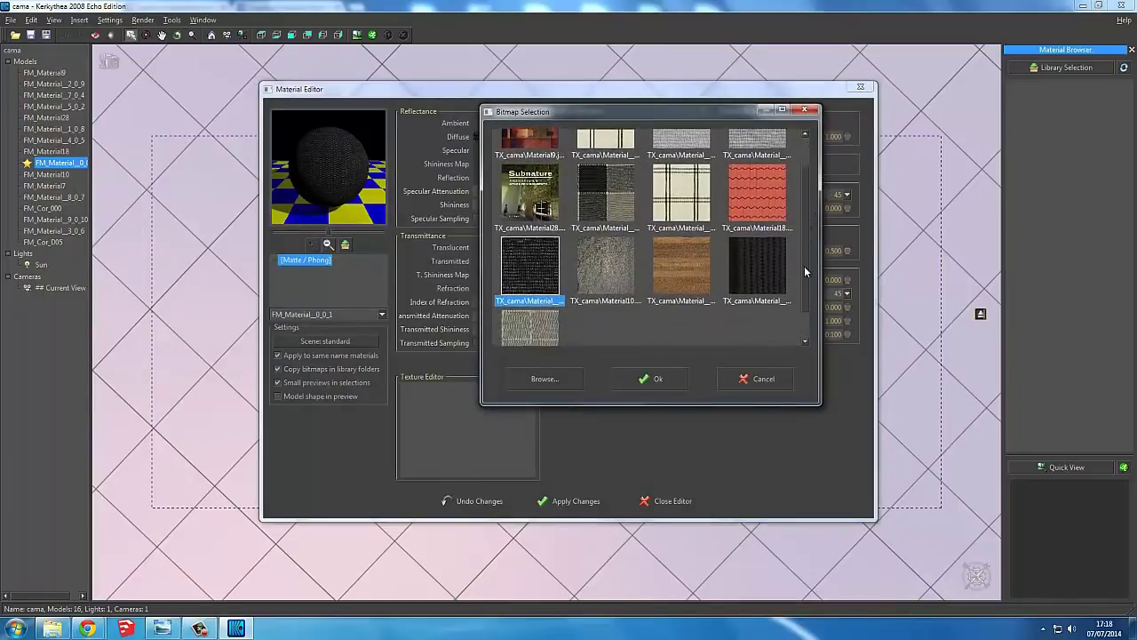
pyautogui.click(658, 379)
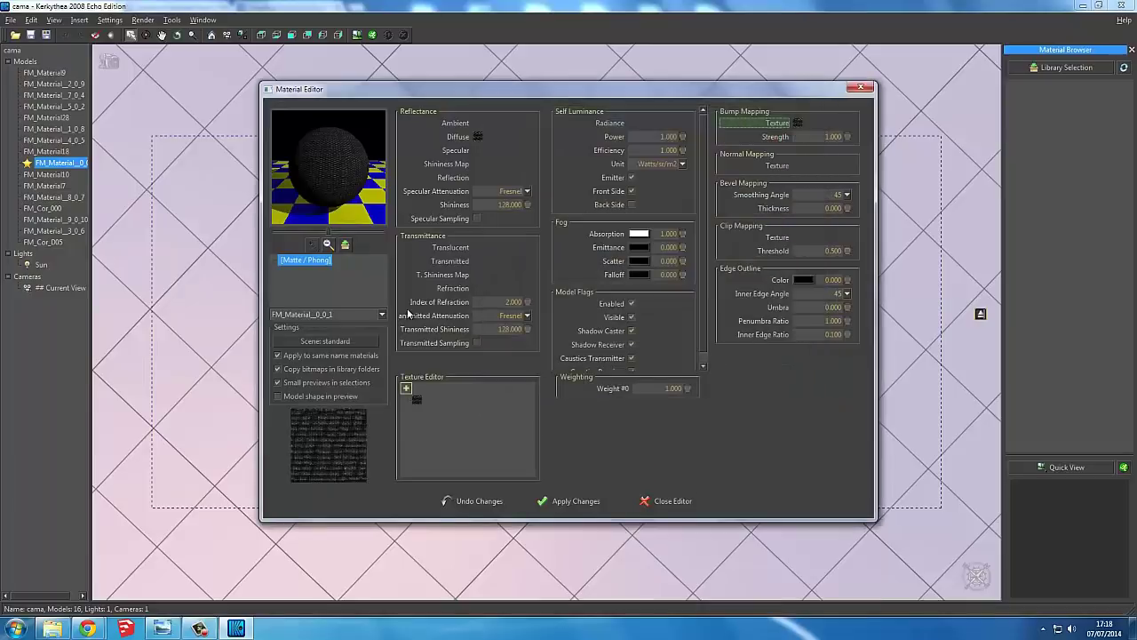
pyautogui.click(839, 137)
pyautogui.write('2')
pyautogui.click(576, 500)
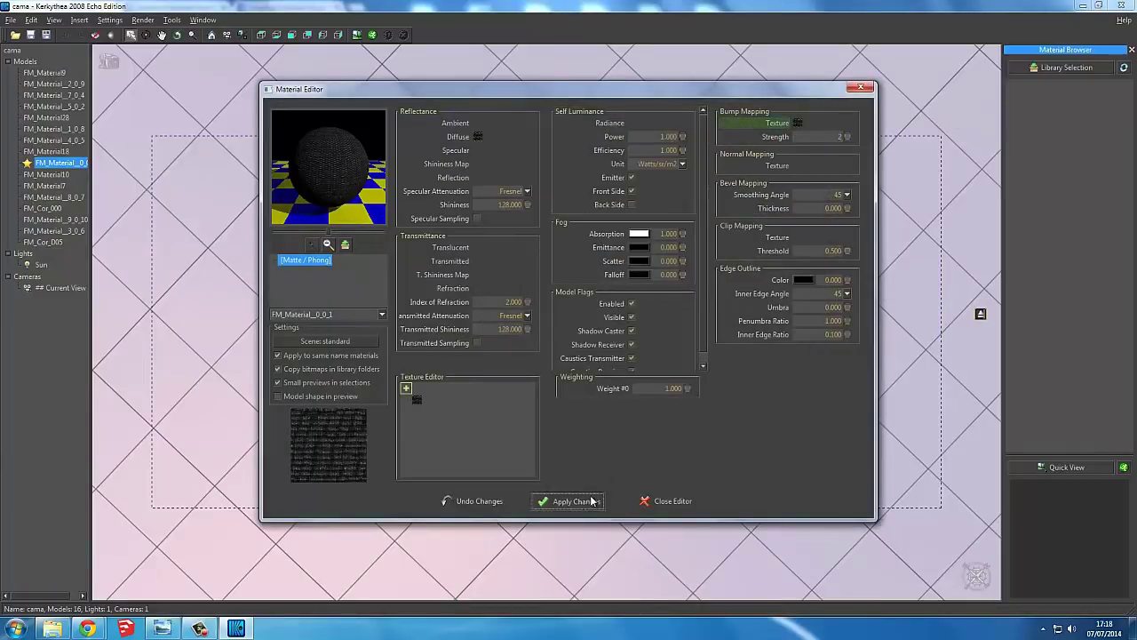
pyautogui.click(667, 501)
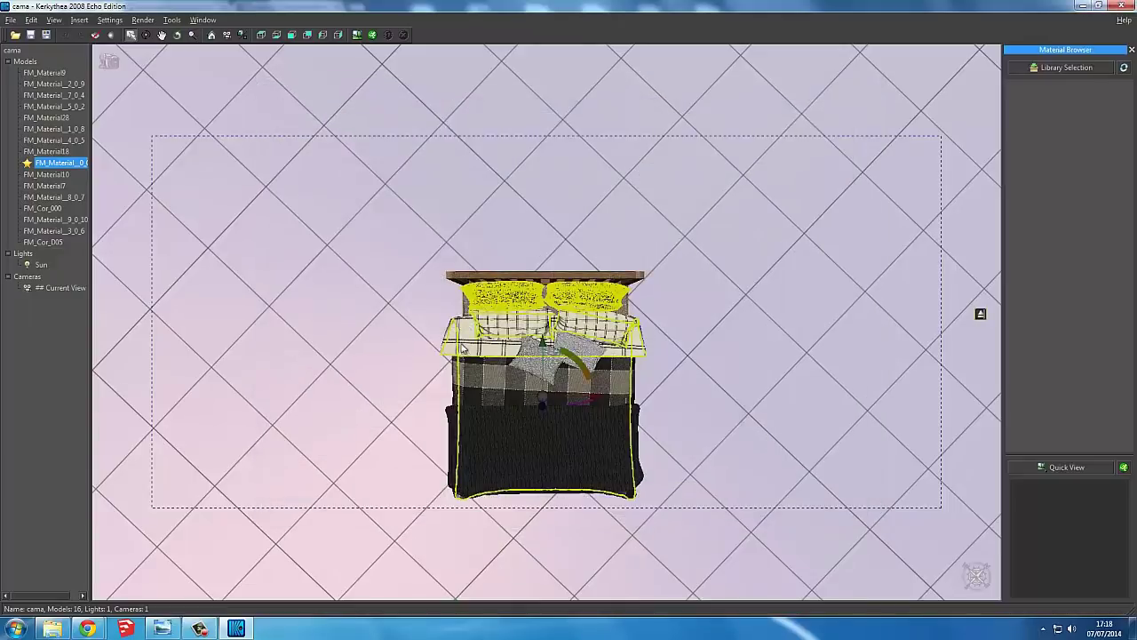
pyautogui.click(293, 353)
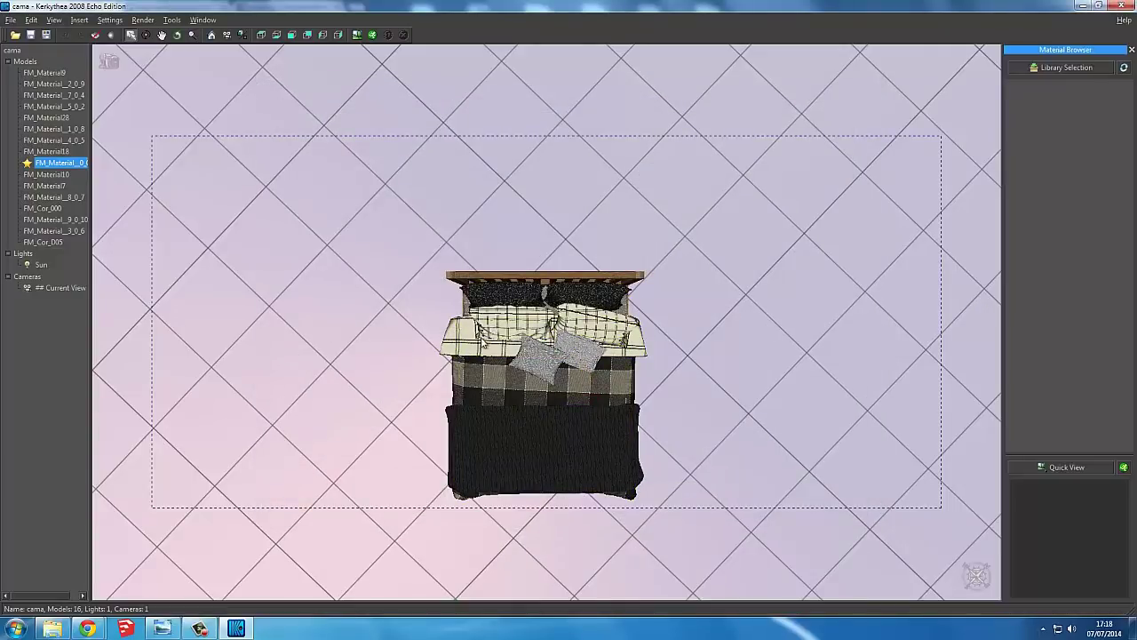
# - Give the plaid material FM_Material_2_0_9 a cream plaid bump texture at strength 2
pyautogui.click(470, 338)
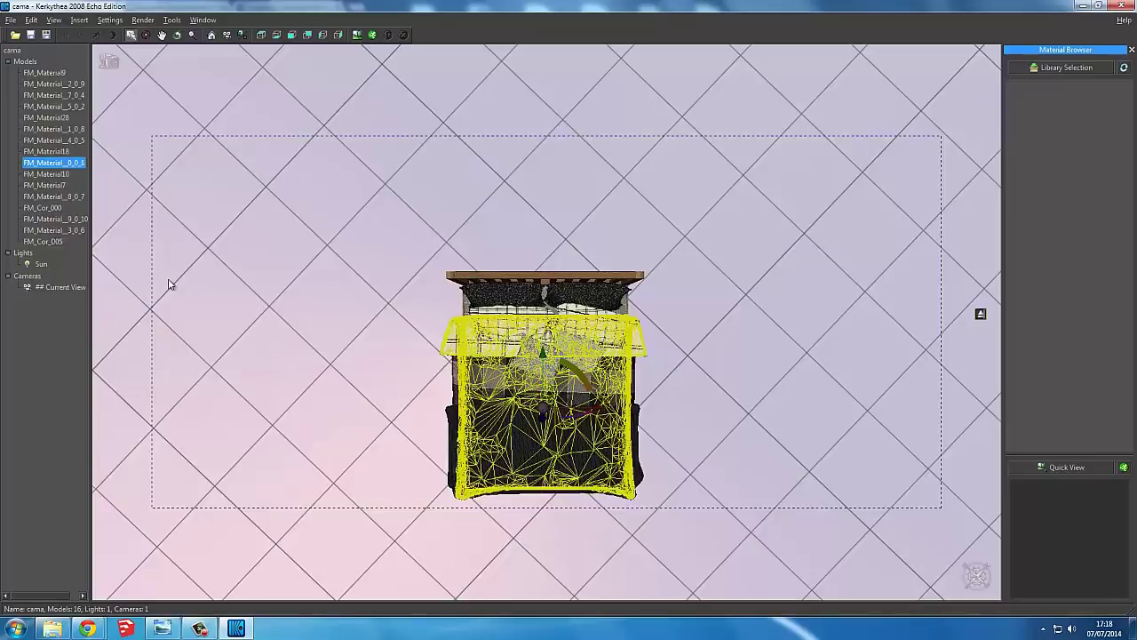
pyautogui.click(512, 342)
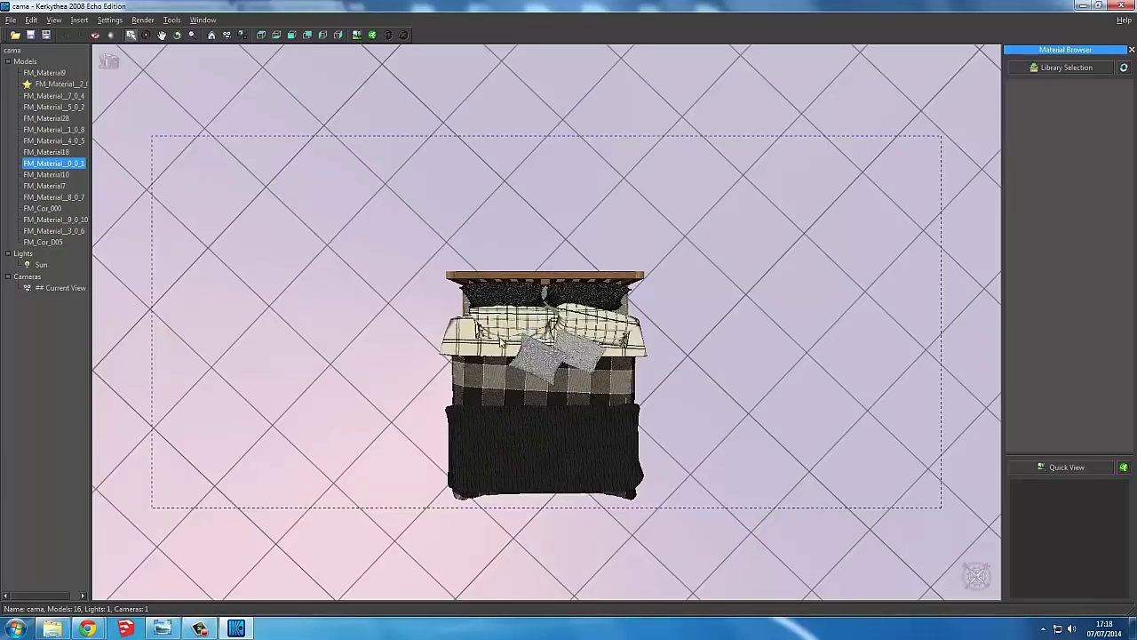
pyautogui.rightClick(74, 85)
pyautogui.click(102, 89)
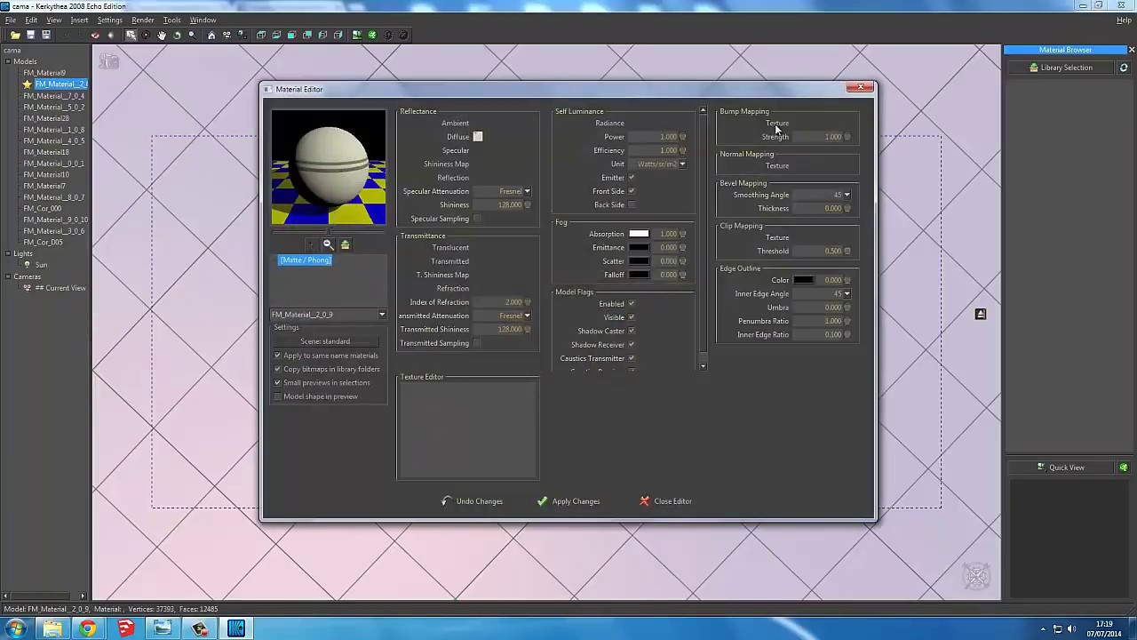
pyautogui.click(805, 131)
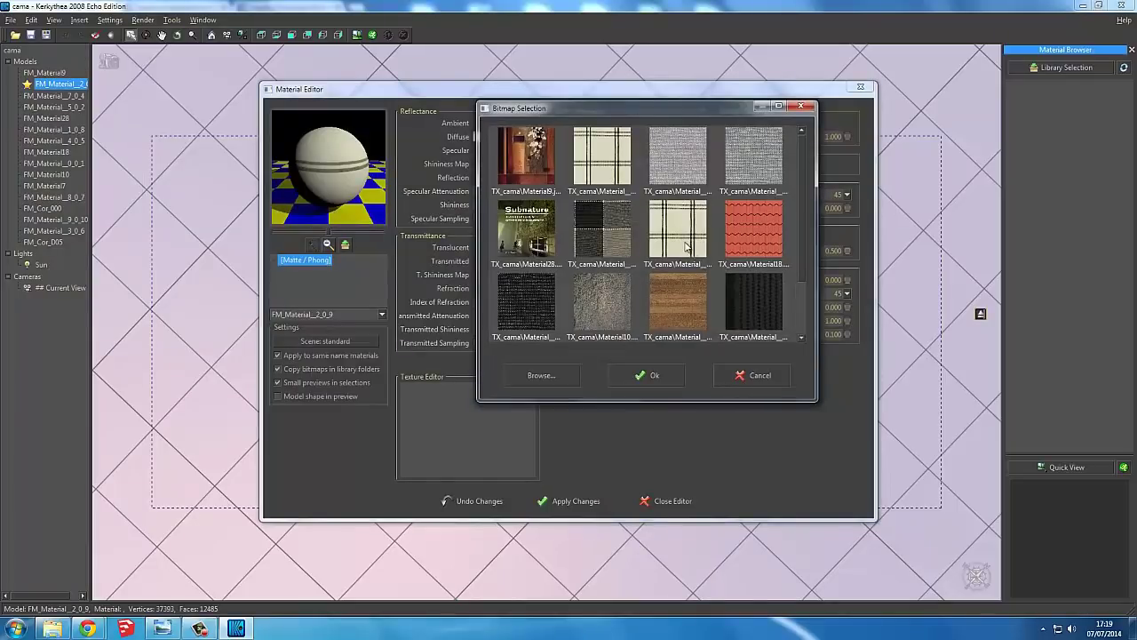
pyautogui.click(613, 173)
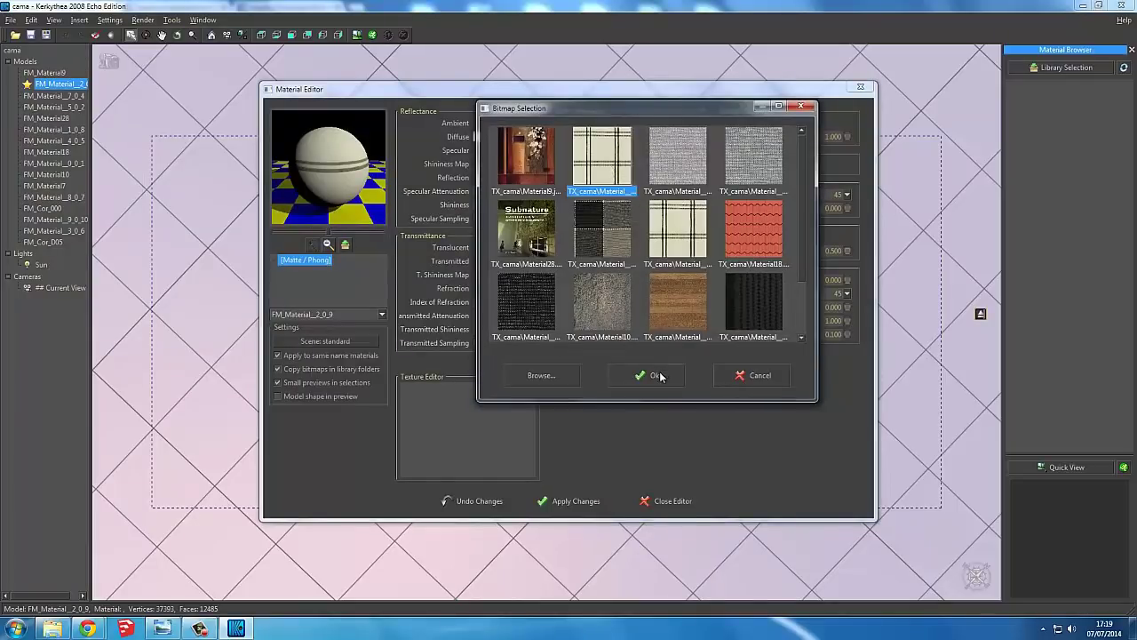
pyautogui.click(653, 375)
pyautogui.click(809, 138)
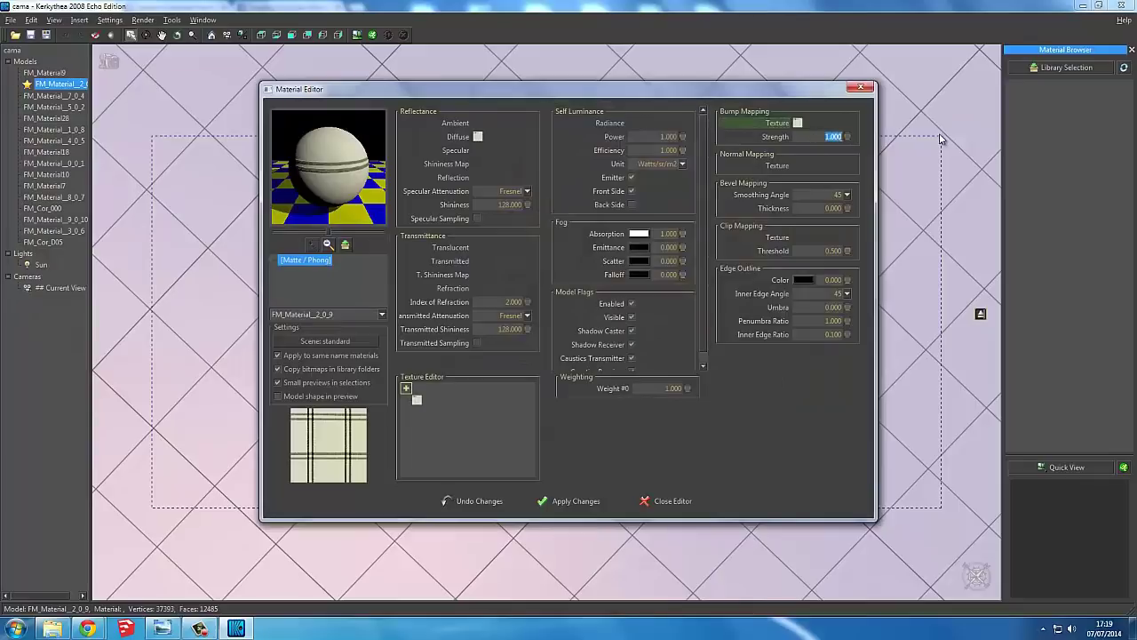
pyautogui.write('2')
pyautogui.rightClick(321, 174)
pyautogui.click(361, 153)
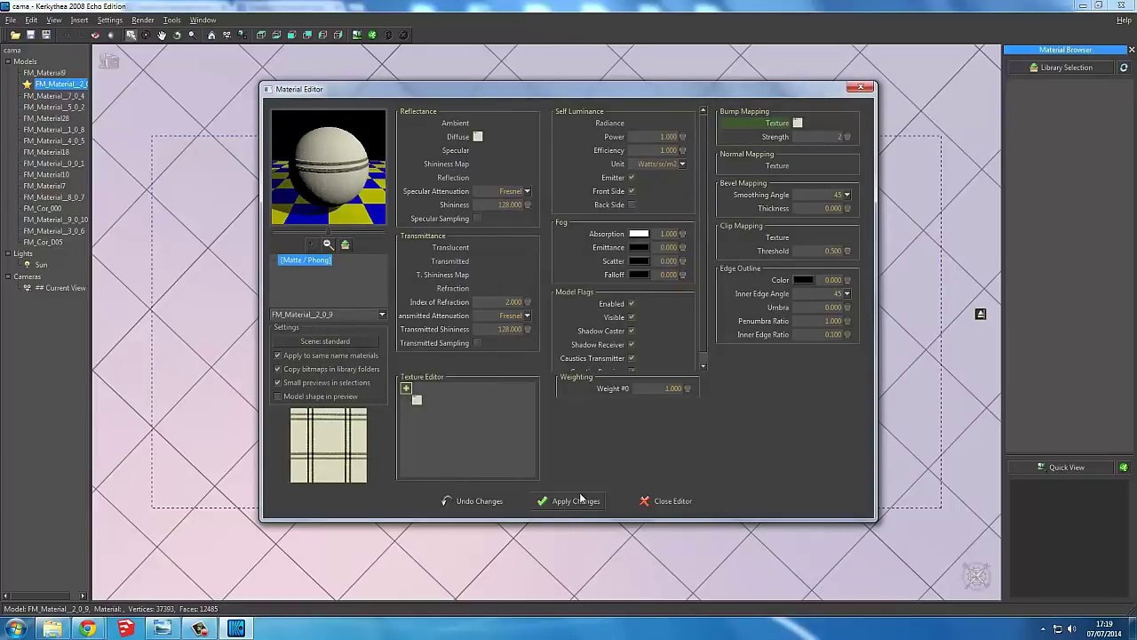
pyautogui.click(668, 501)
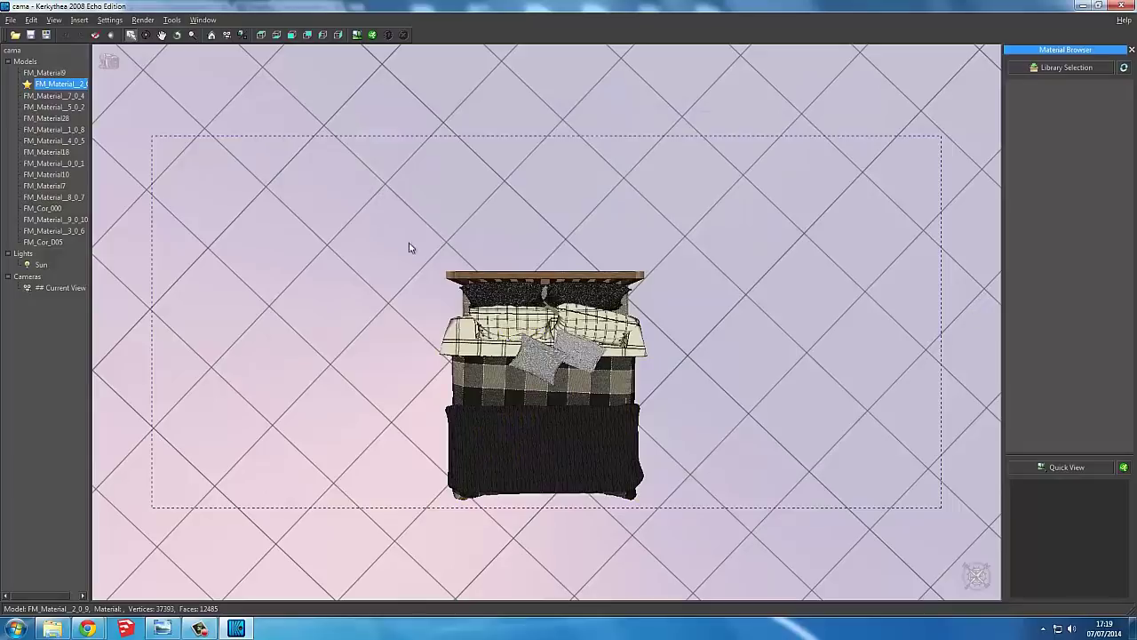
pyautogui.click(484, 283)
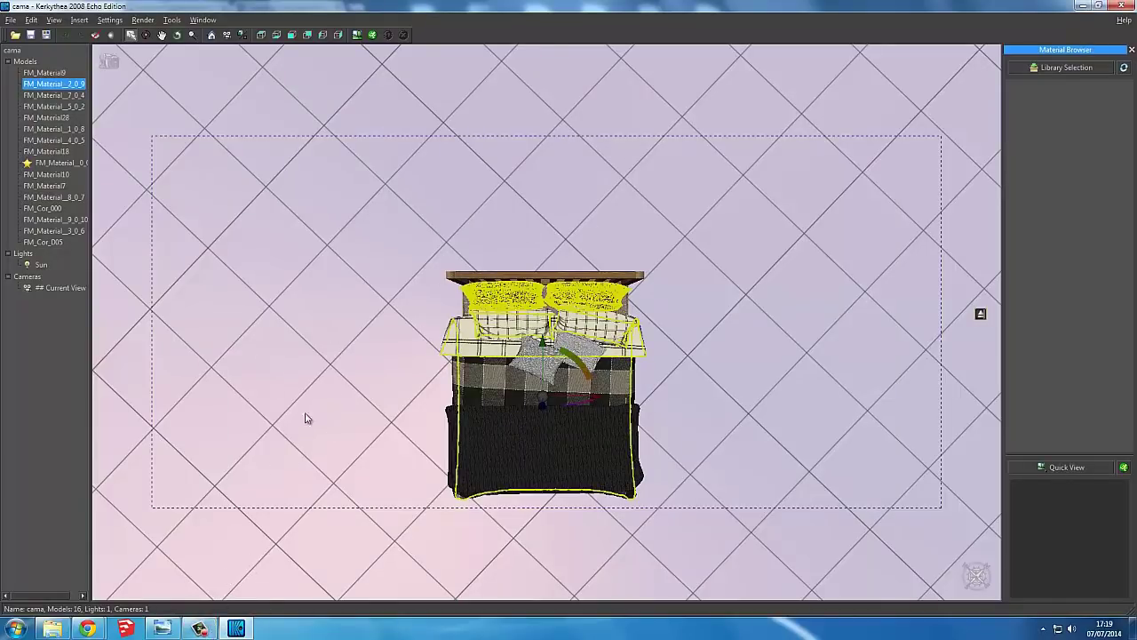
pyautogui.click(211, 630)
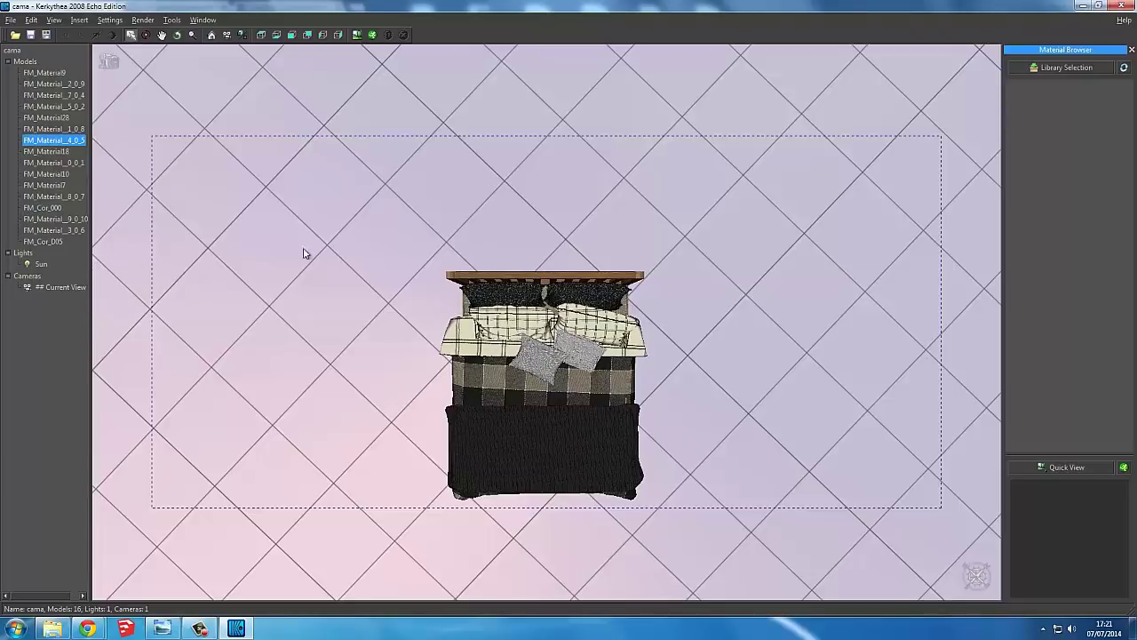
pyautogui.rightClick(45, 266)
pyautogui.click(24, 336)
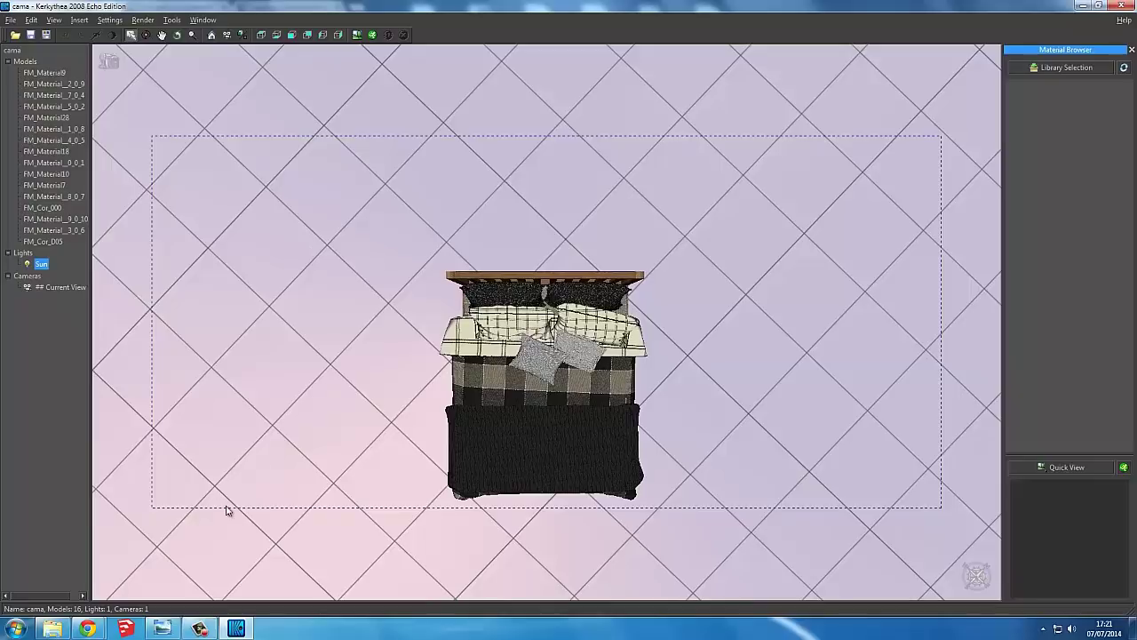
# - Keep the Sun light enabled but switch off its shadows
pyautogui.rightClick(42, 268)
pyautogui.click(54, 274)
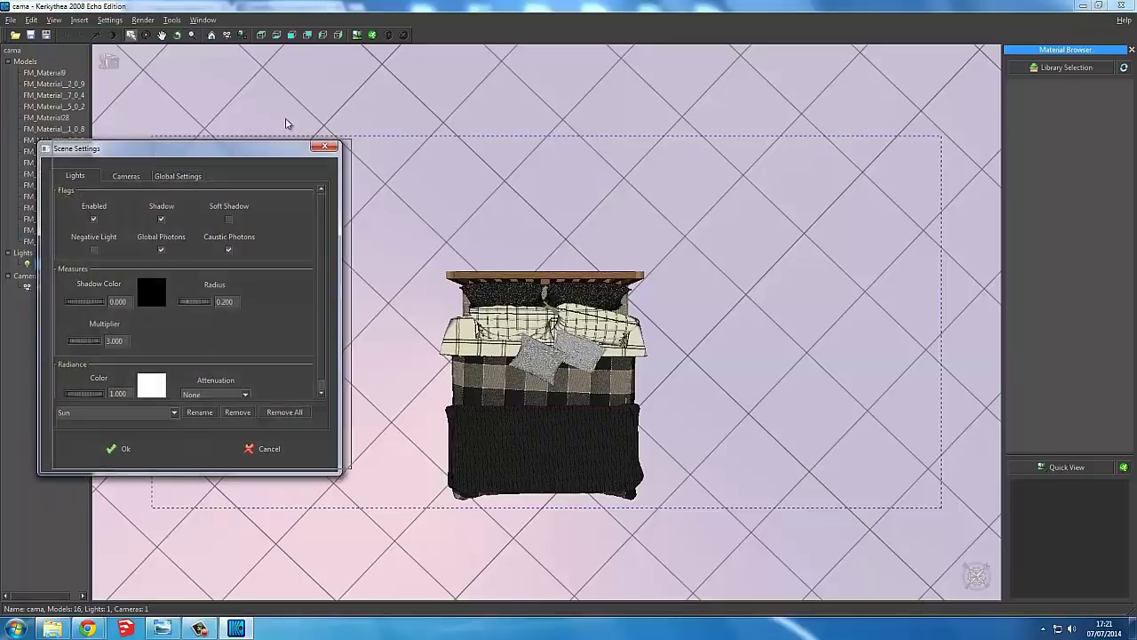
pyautogui.moveTo(166, 148); pyautogui.dragTo(330, 104)
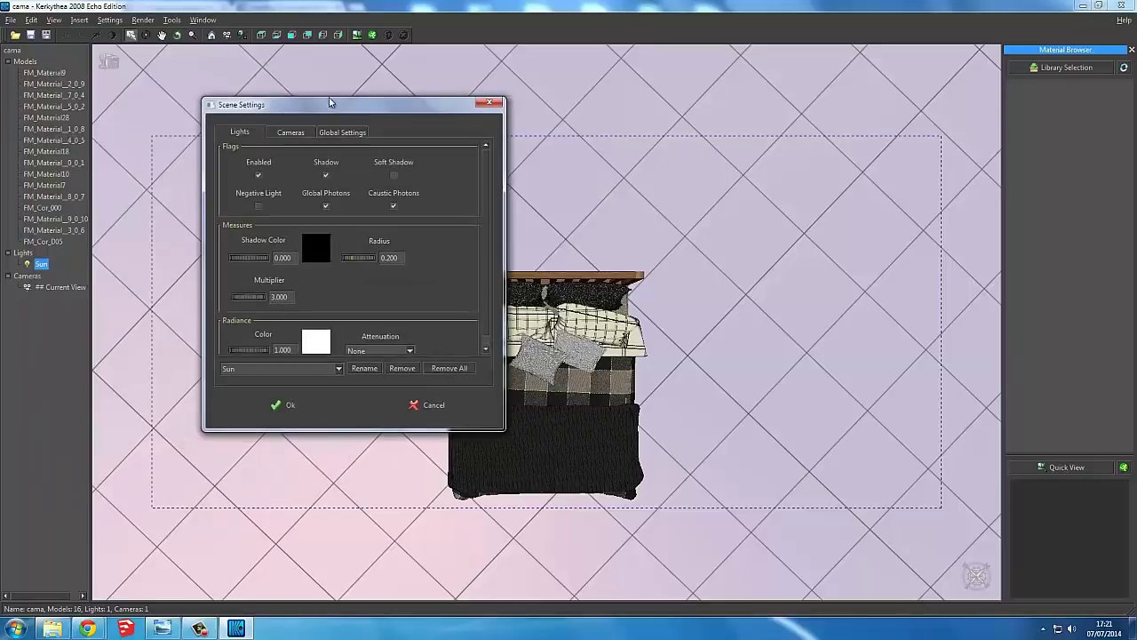
pyautogui.moveTo(247, 102); pyautogui.dragTo(237, 97)
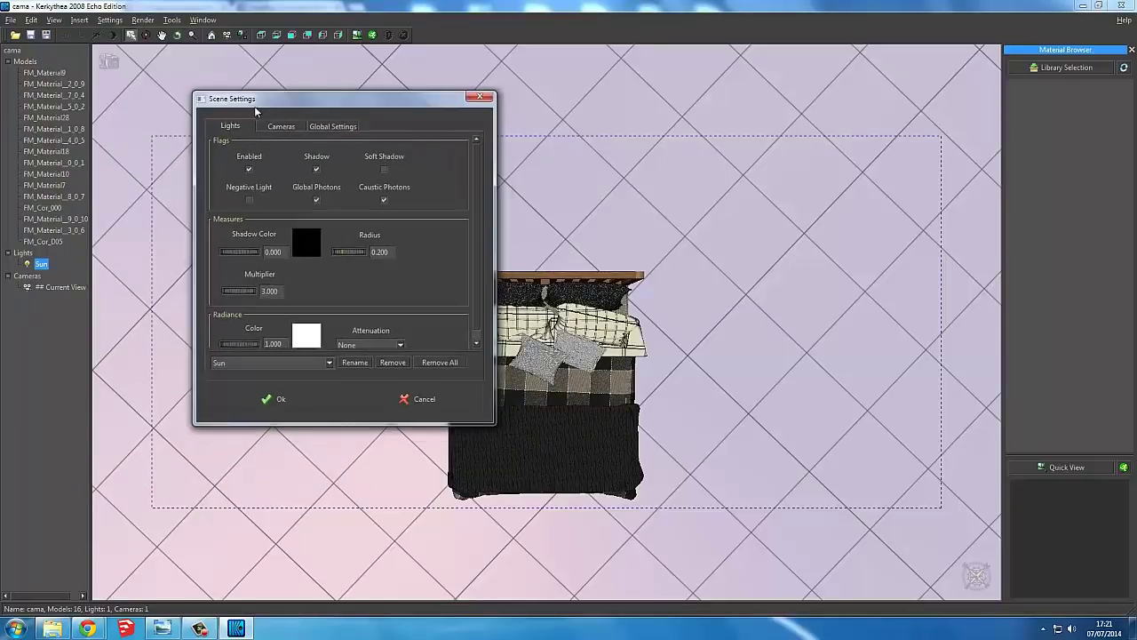
pyautogui.click(250, 170)
pyautogui.click(250, 170)
pyautogui.click(319, 168)
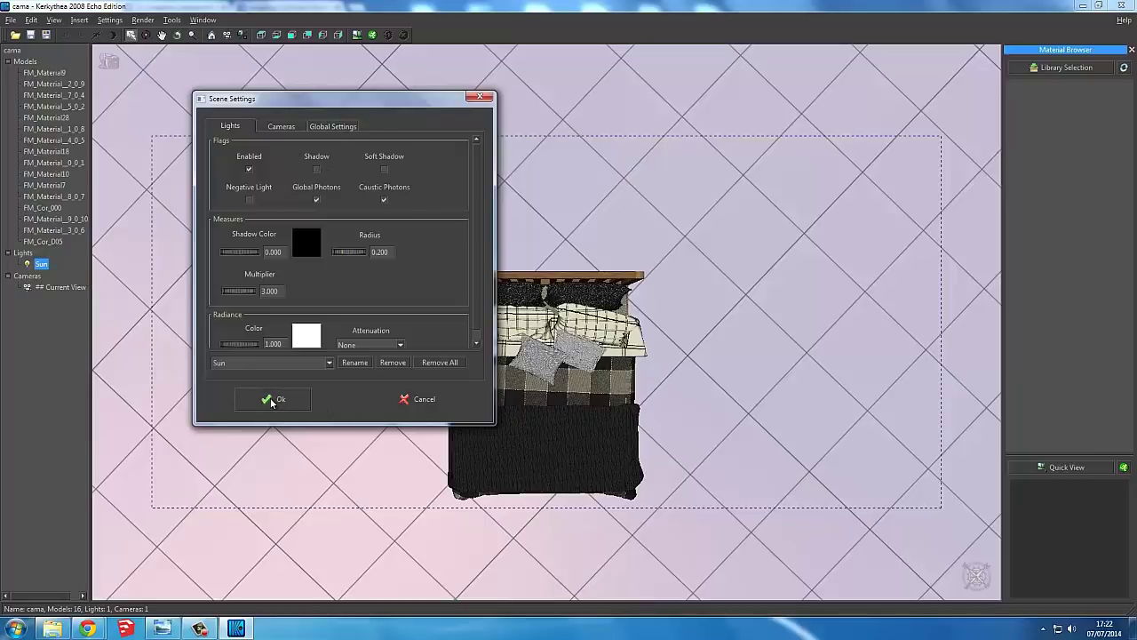
pyautogui.click(272, 400)
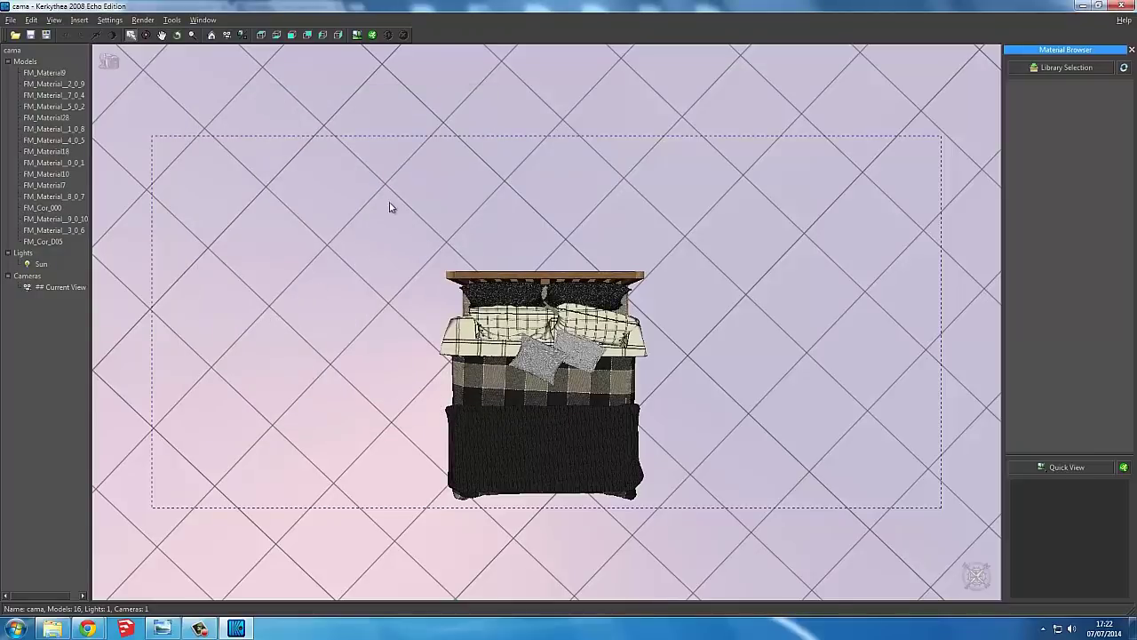
# - Render the bed top view at 1899x894 using 2 threads
pyautogui.click(372, 34)
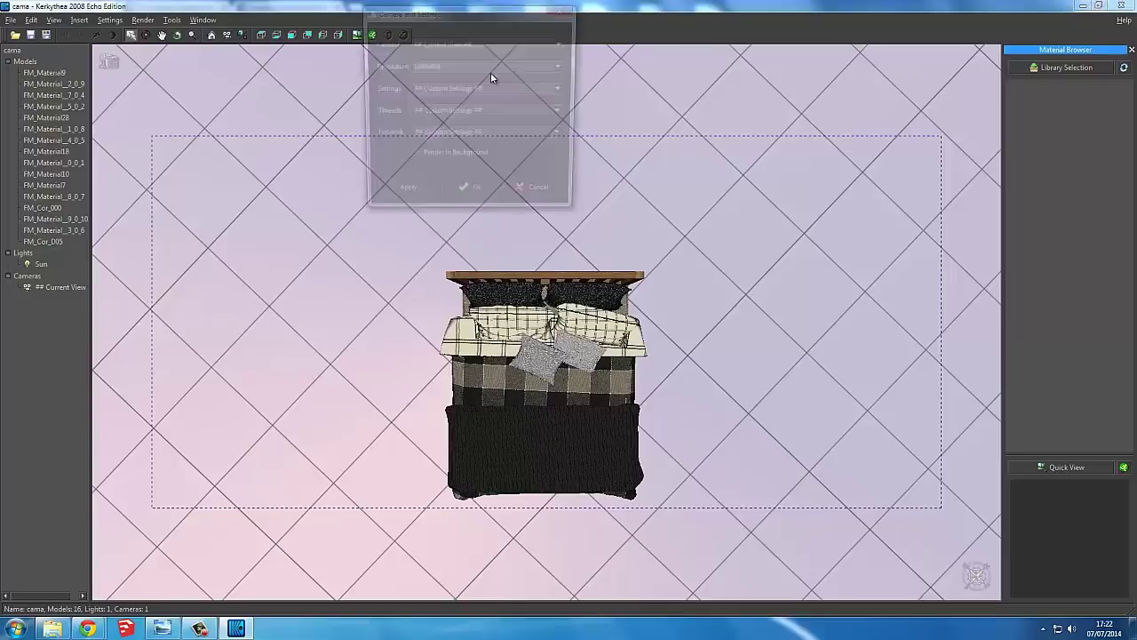
pyautogui.moveTo(476, 18); pyautogui.dragTo(446, 54)
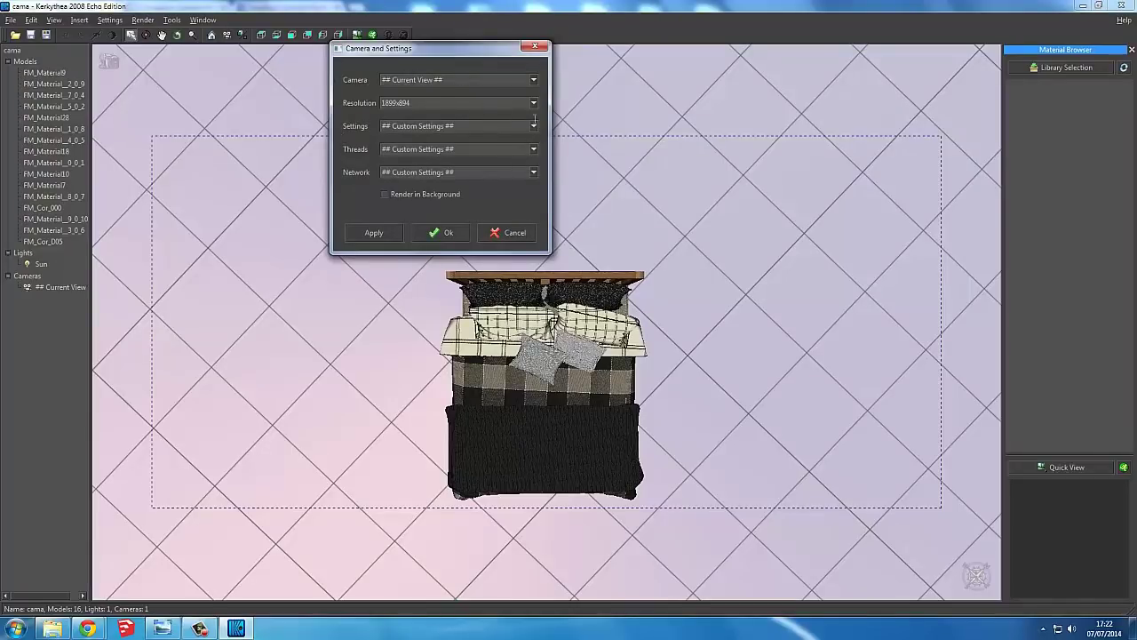
pyautogui.click(535, 149)
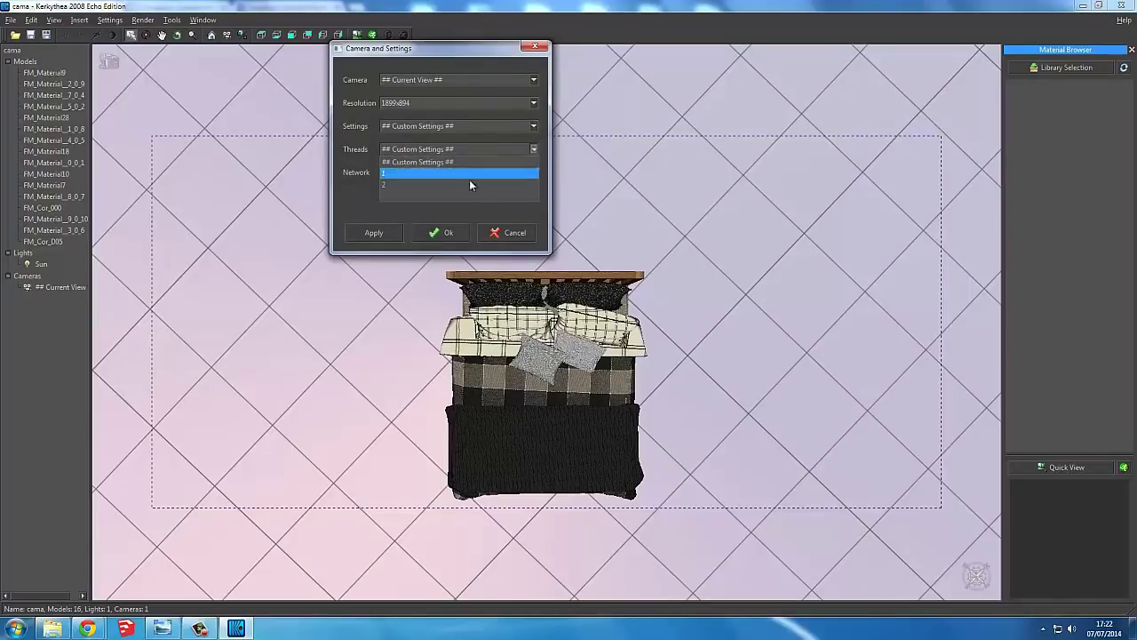
pyautogui.click(469, 180)
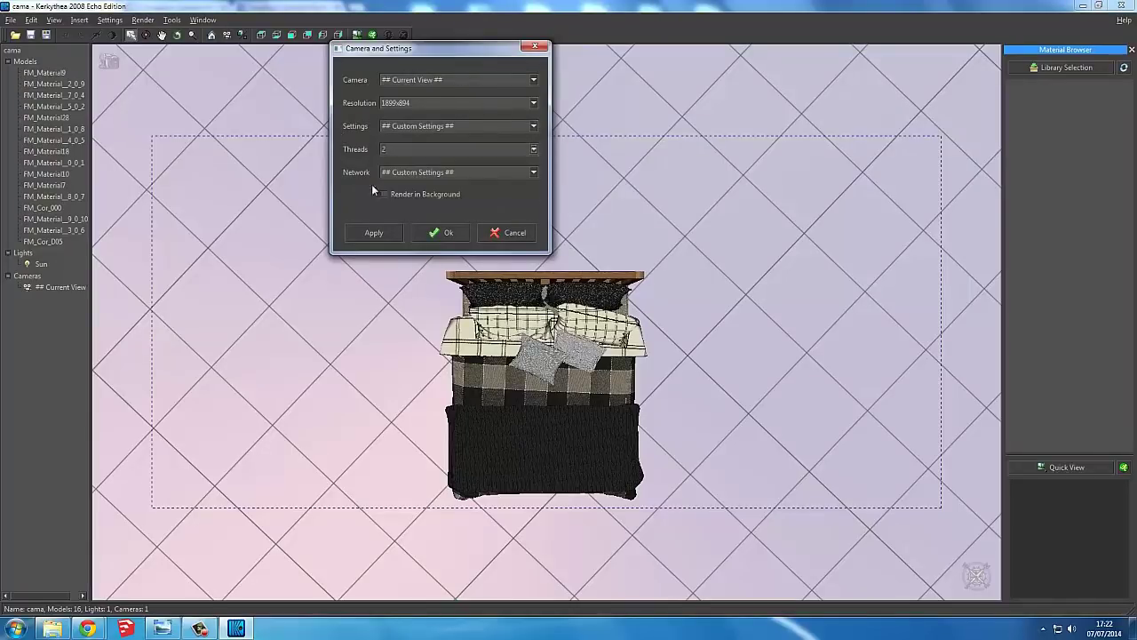
pyautogui.click(445, 234)
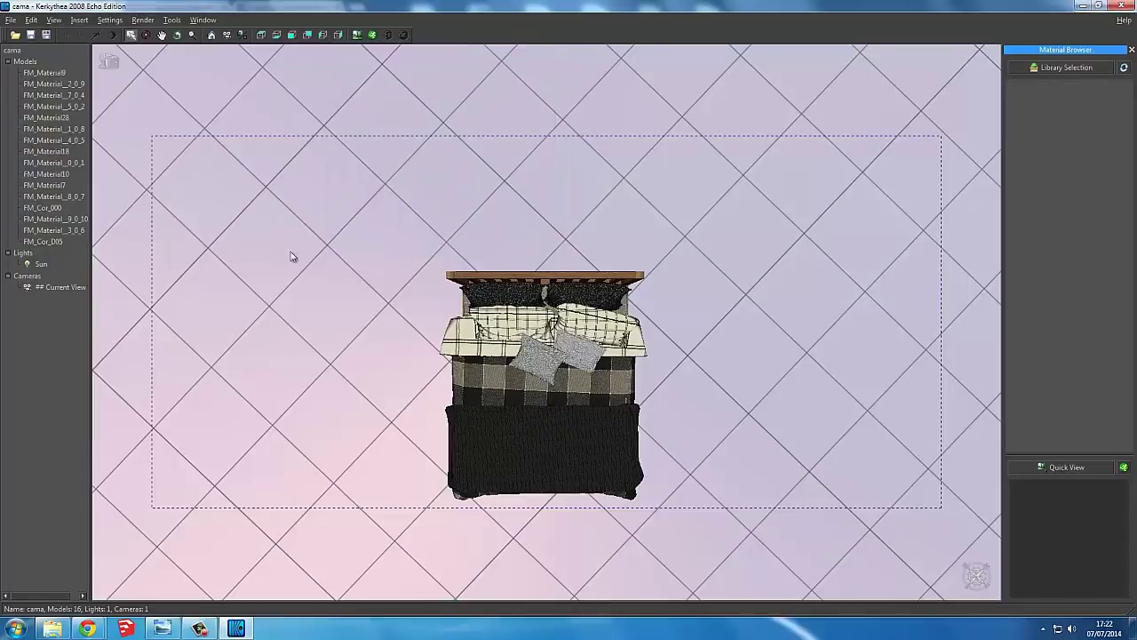
pyautogui.click(200, 629)
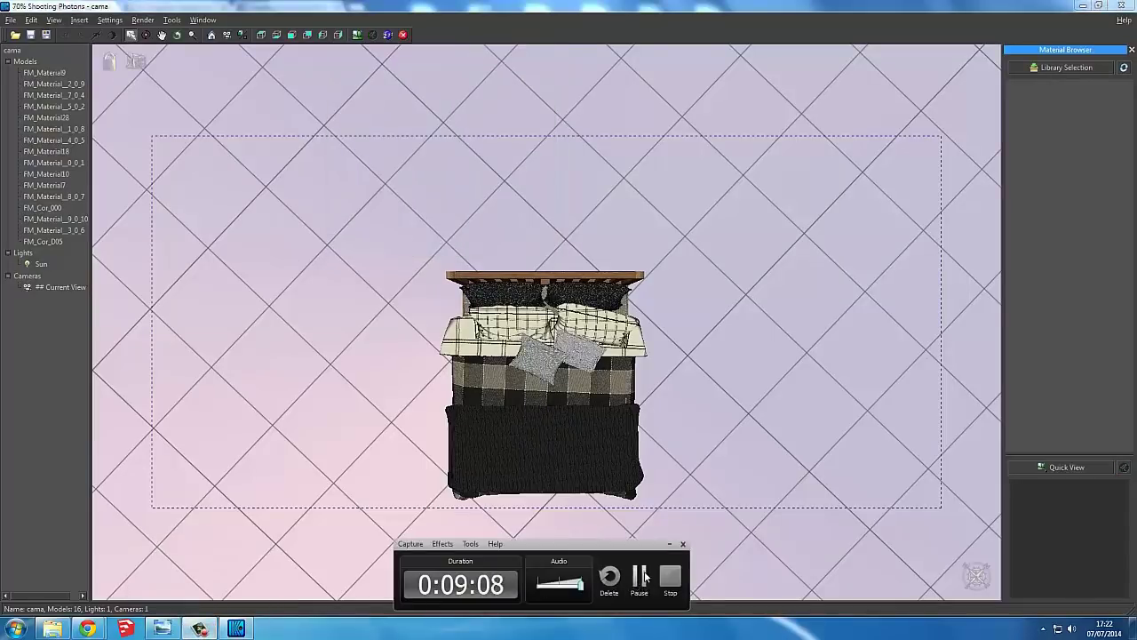
pyautogui.click(387, 34)
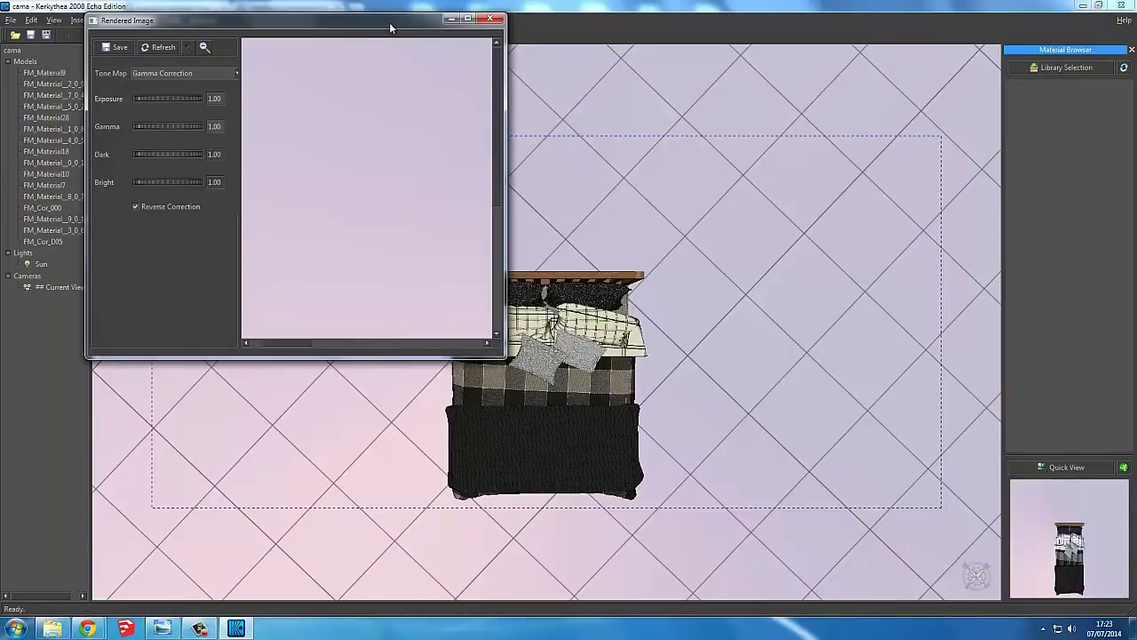
# - Keep Gamma Correction tone mapping, save the bed render as JPEG 'Cama', and close the window
pyautogui.doubleClick(390, 25)
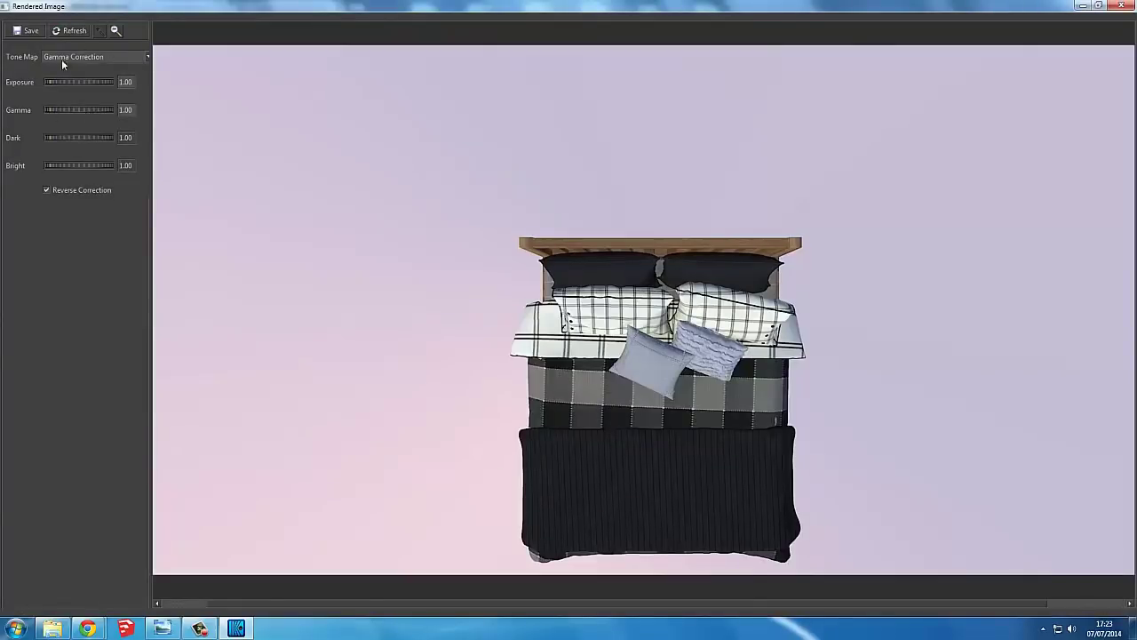
pyautogui.click(147, 59)
pyautogui.click(147, 59)
pyautogui.click(143, 55)
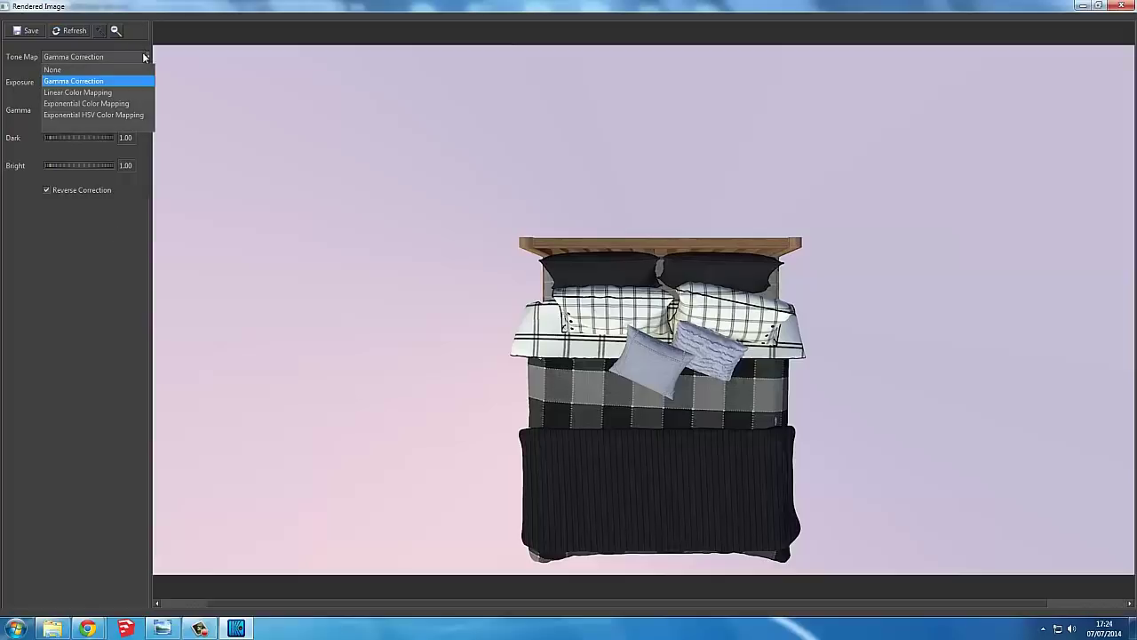
pyautogui.click(124, 57)
pyautogui.click(31, 31)
pyautogui.write('Cama')
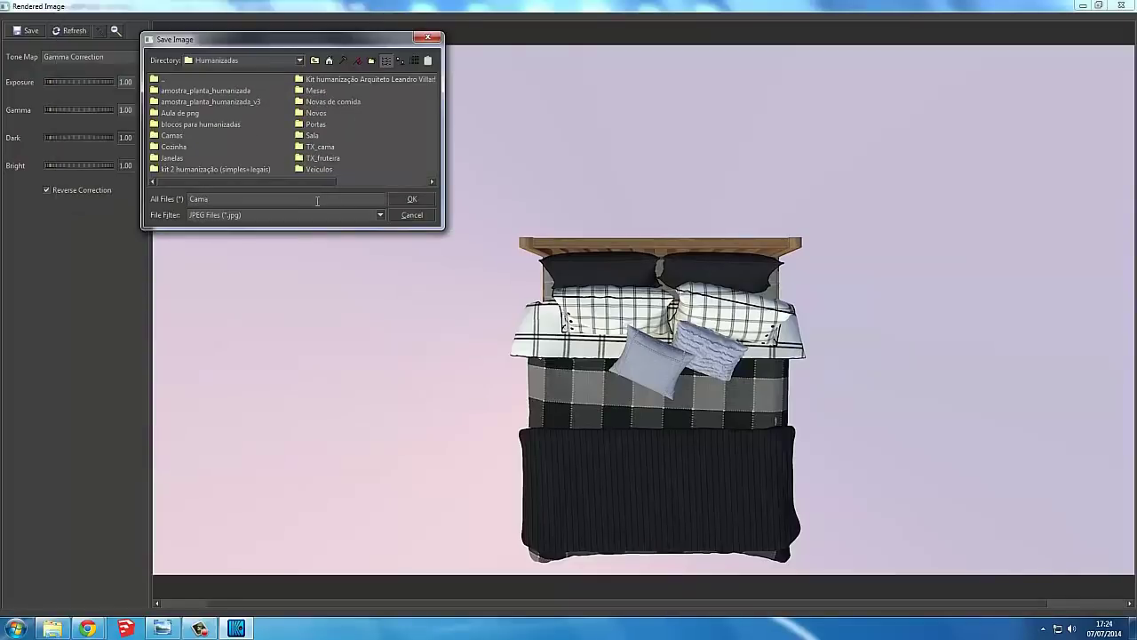
pyautogui.press('Return')
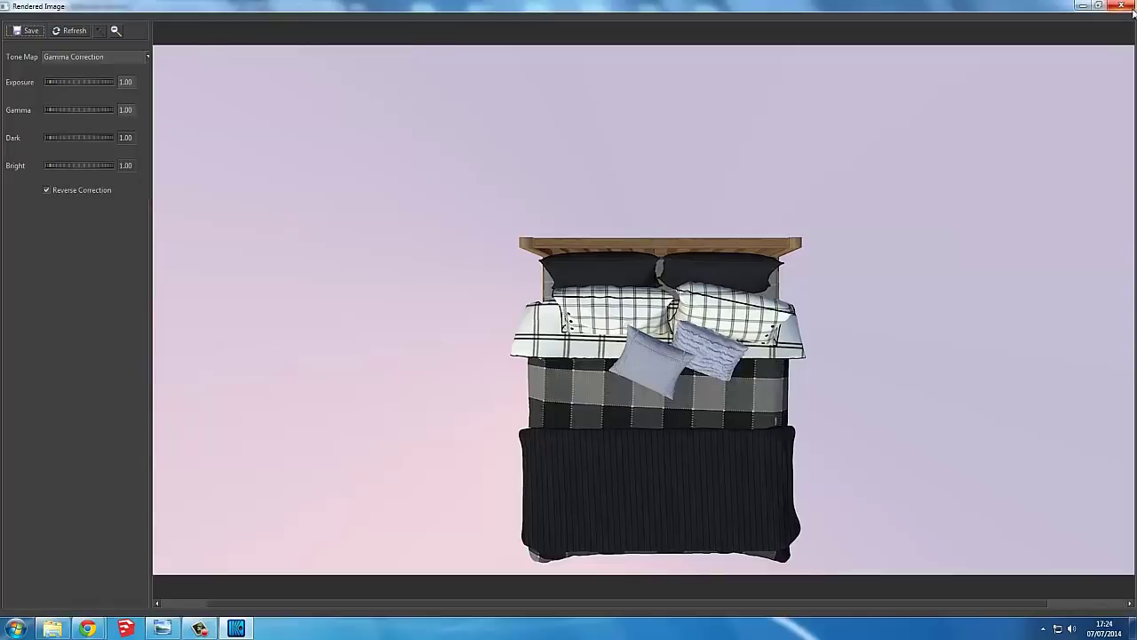
pyautogui.click(1122, 7)
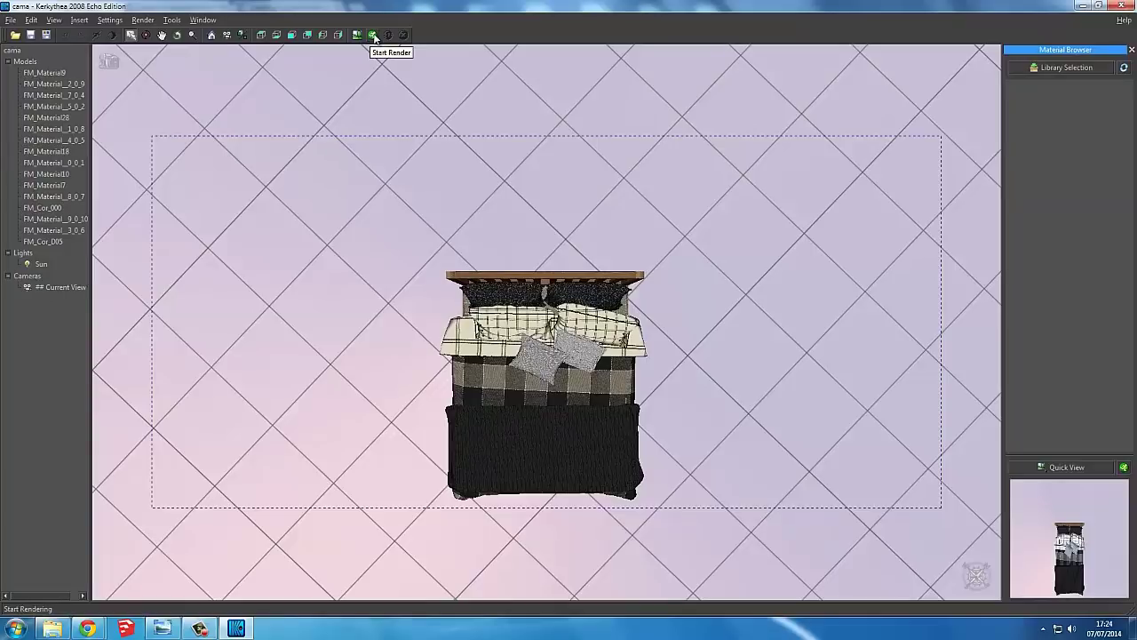
# - Render the bed again using the LR02. Light Pass preset
pyautogui.click(374, 37)
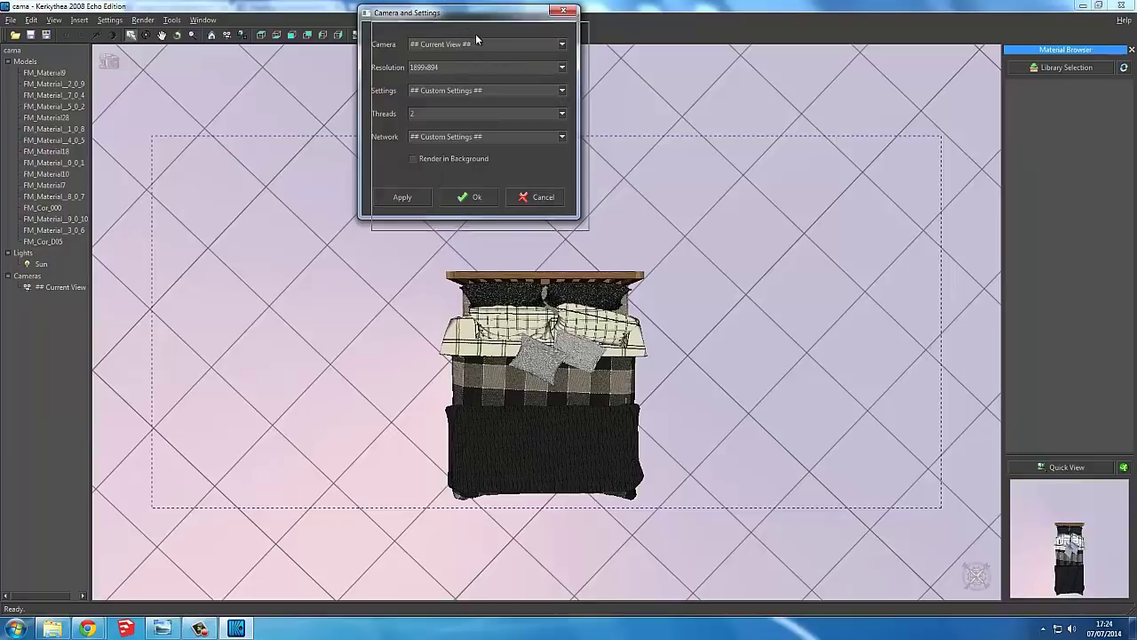
pyautogui.moveTo(469, 12); pyautogui.dragTo(480, 29)
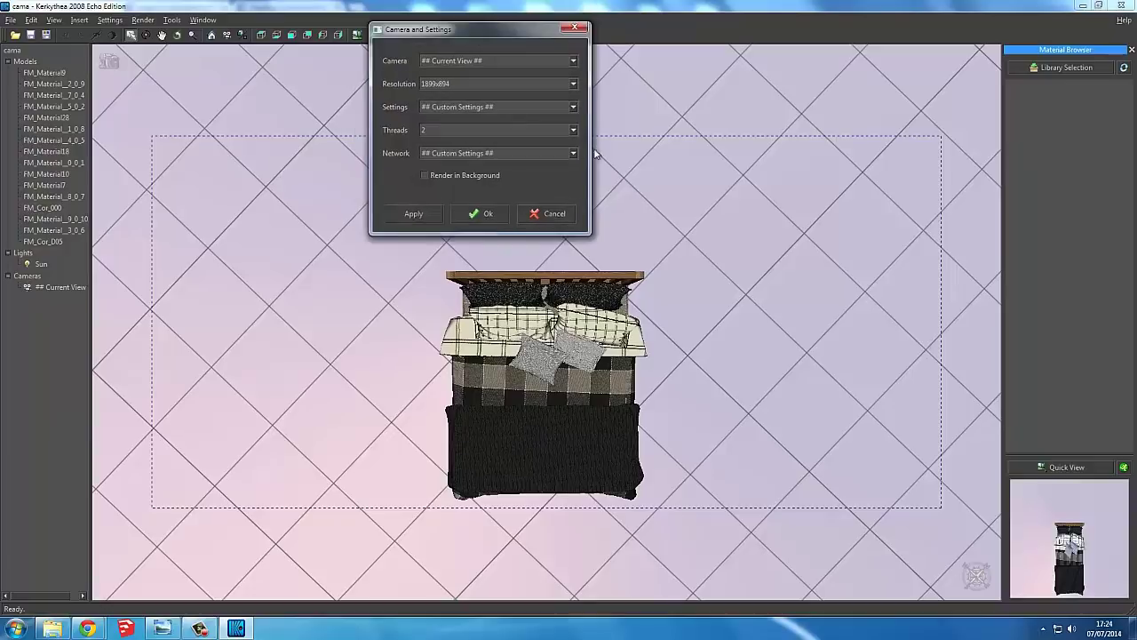
pyautogui.click(574, 108)
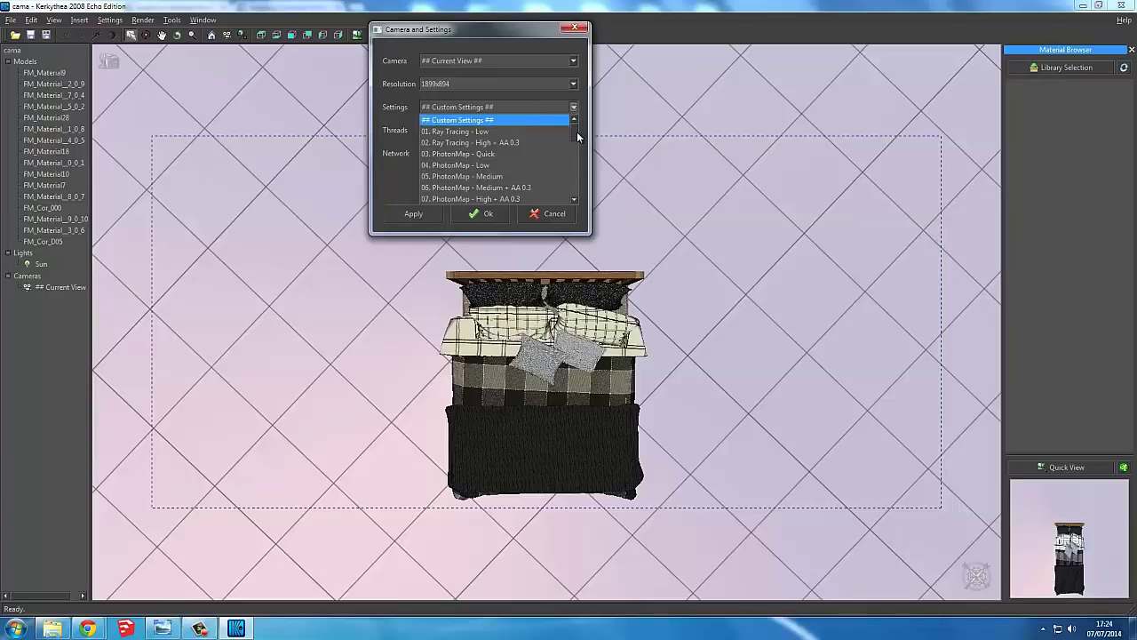
pyautogui.moveTo(577, 132); pyautogui.dragTo(578, 159)
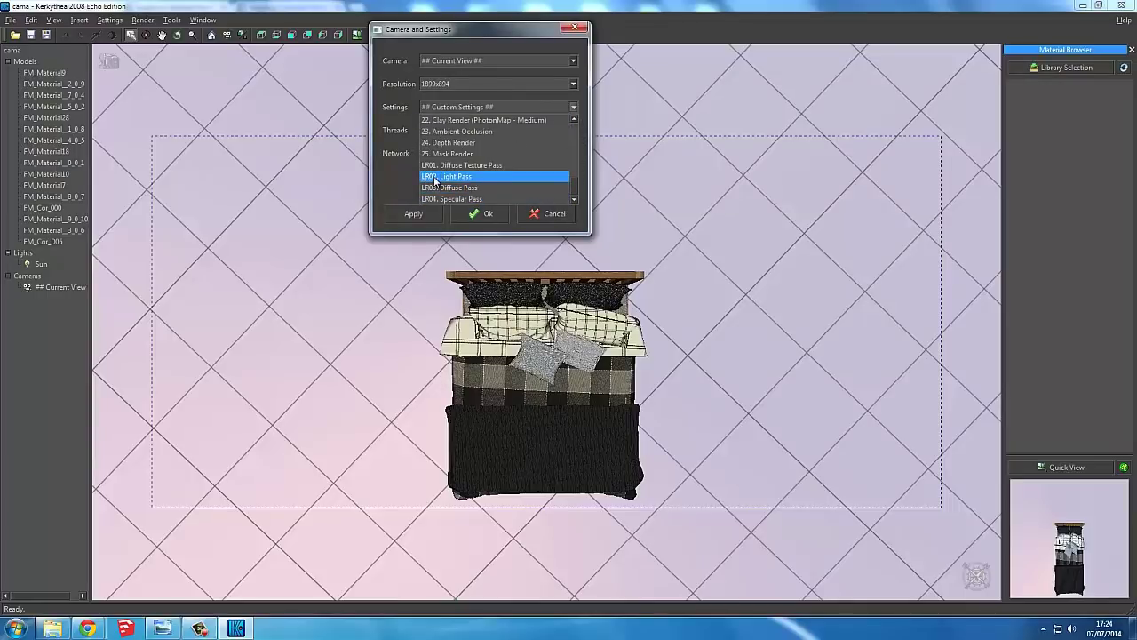
pyautogui.click(522, 176)
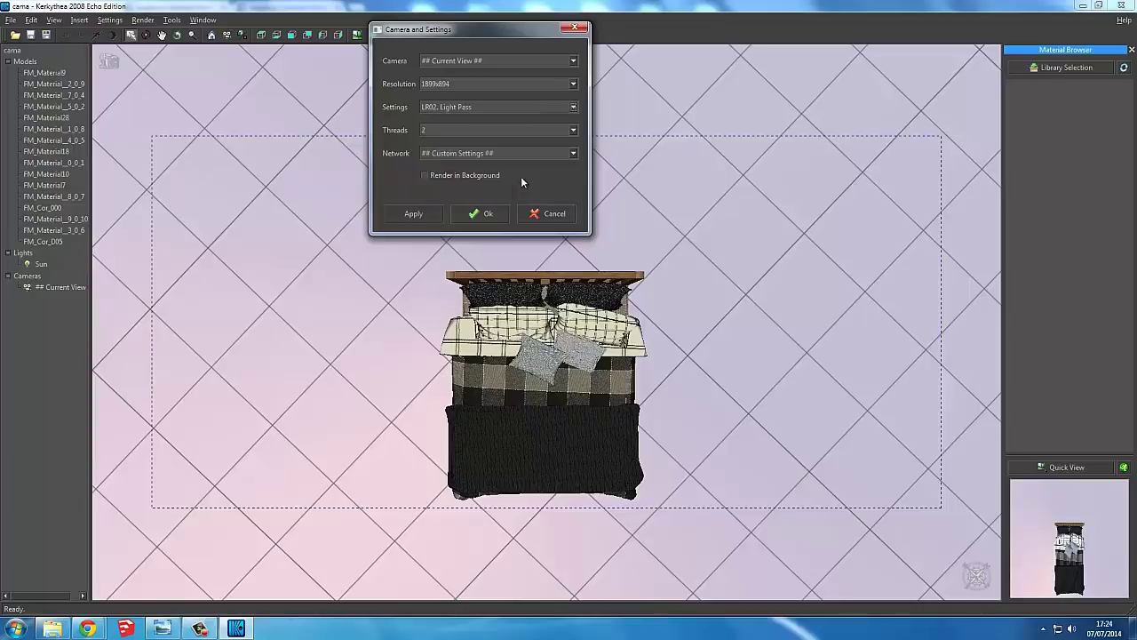
pyautogui.click(487, 213)
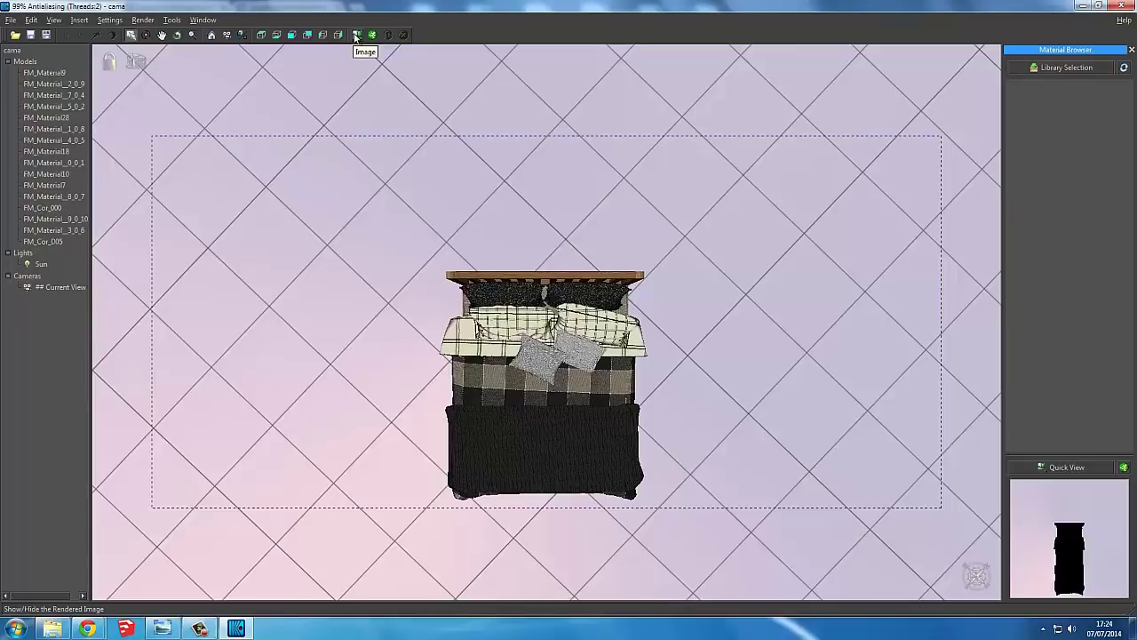
# - Show the finished silhouette render full screen and begin saving it
pyautogui.click(384, 32)
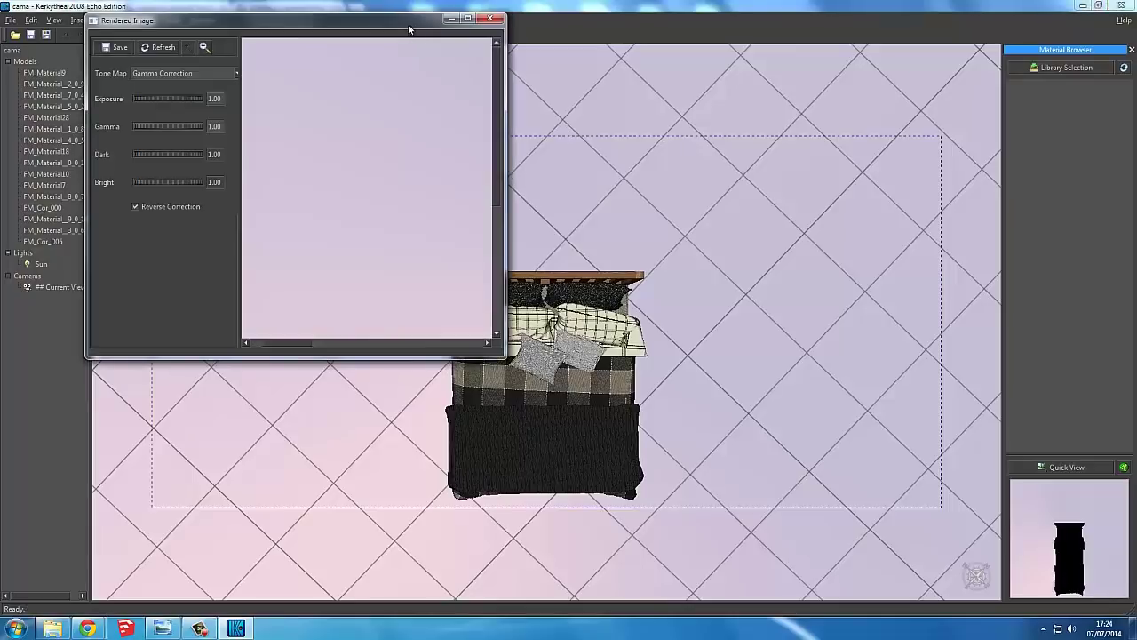
pyautogui.doubleClick(411, 25)
pyautogui.click(30, 32)
pyautogui.write('Cama 2')
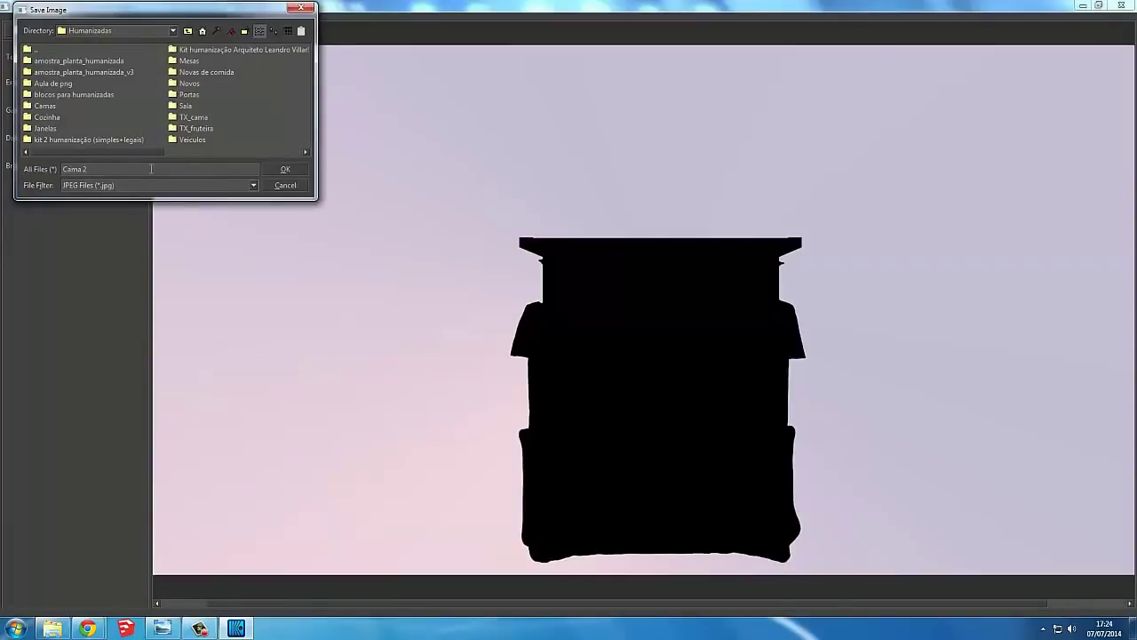
# - Save the silhouette render as 'Cama 2' and quit Kerkythea
pyautogui.press('Return')
pyautogui.click(1122, 5)
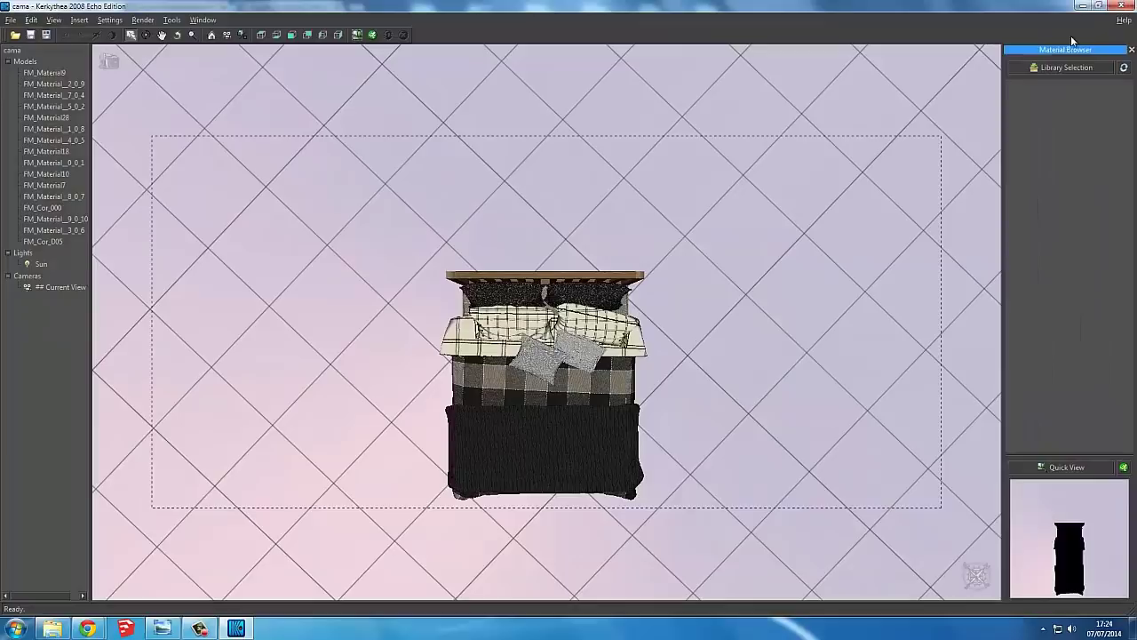
pyautogui.click(16, 628)
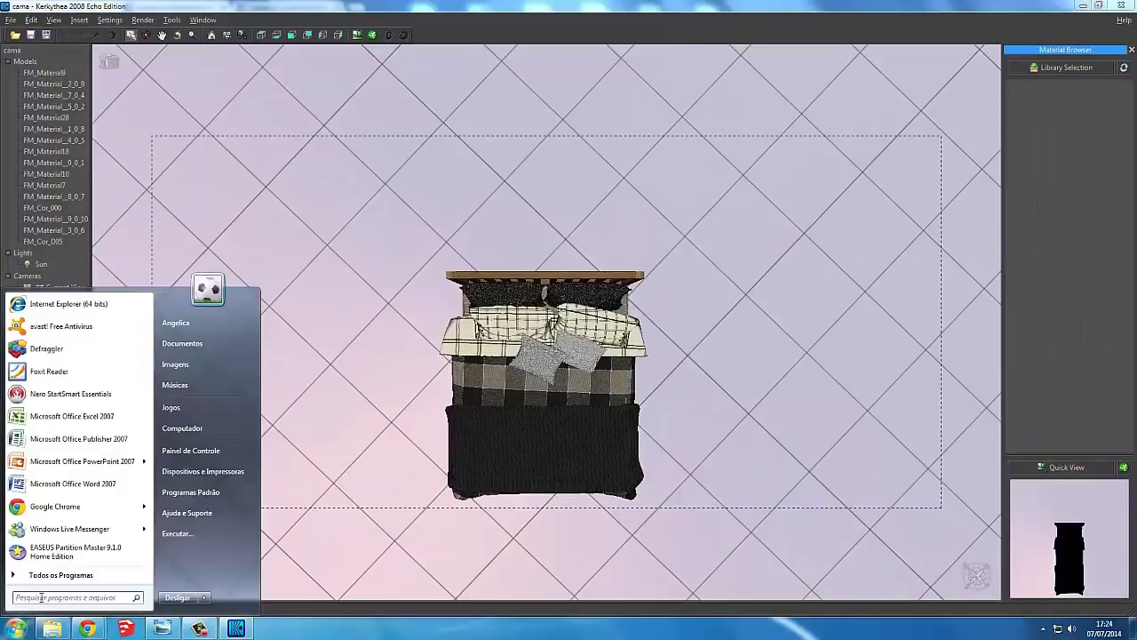
pyautogui.click(42, 597)
pyautogui.rightClick(236, 629)
pyautogui.click(187, 594)
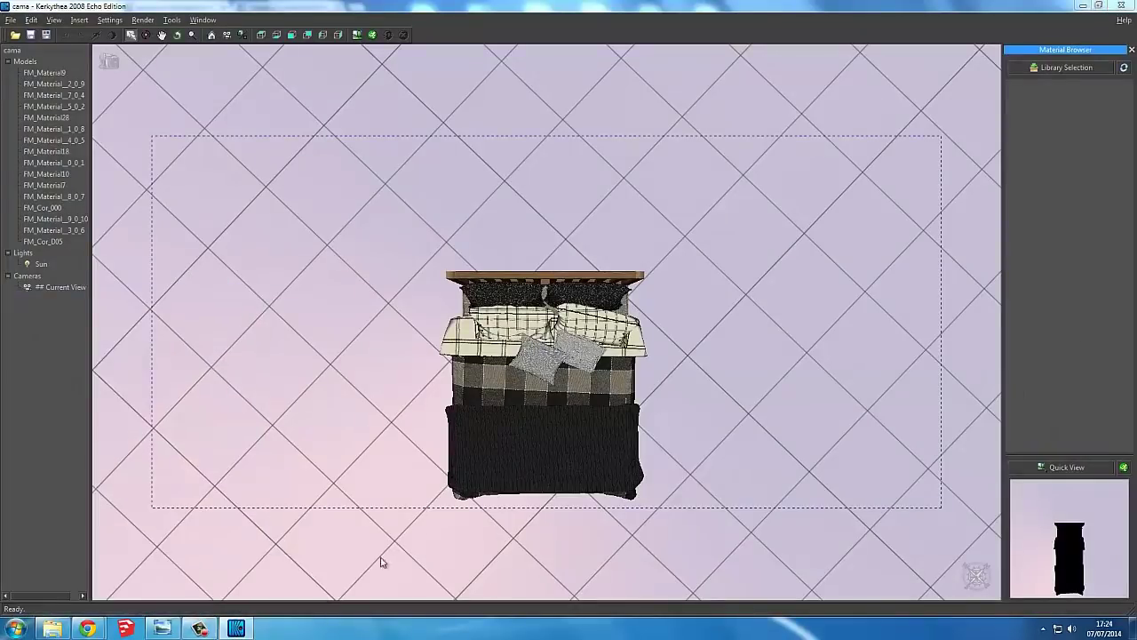
pyautogui.click(534, 339)
# - Relaunch Kerkythea Boost (x64) from a Start menu search for 'kerk'
pyautogui.click(16, 626)
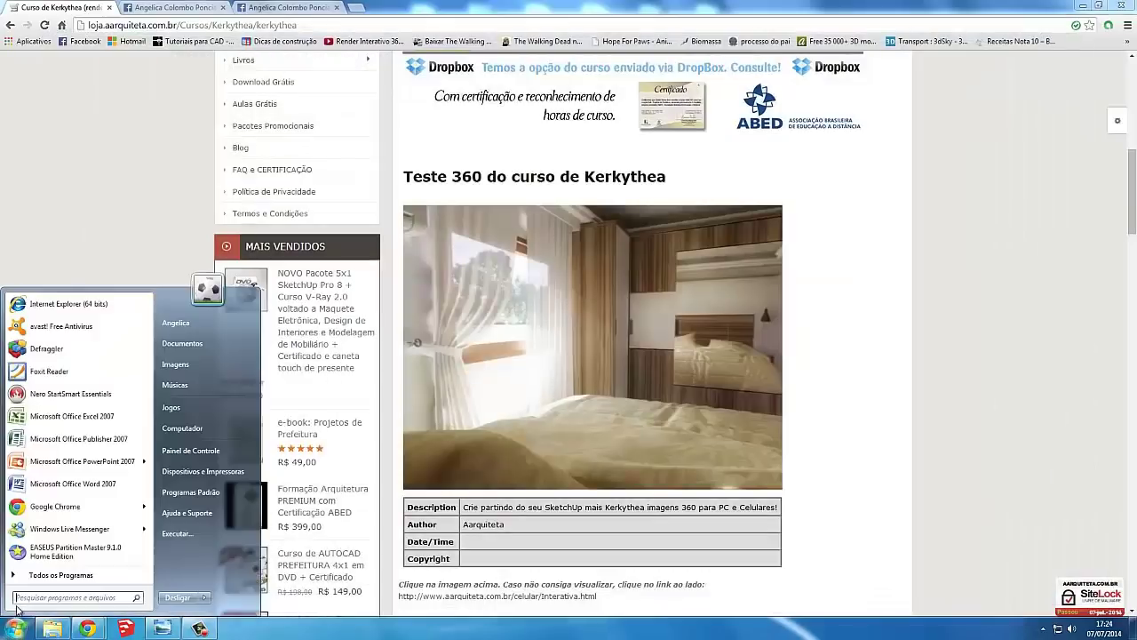
pyautogui.click(28, 598)
pyautogui.write('ker')
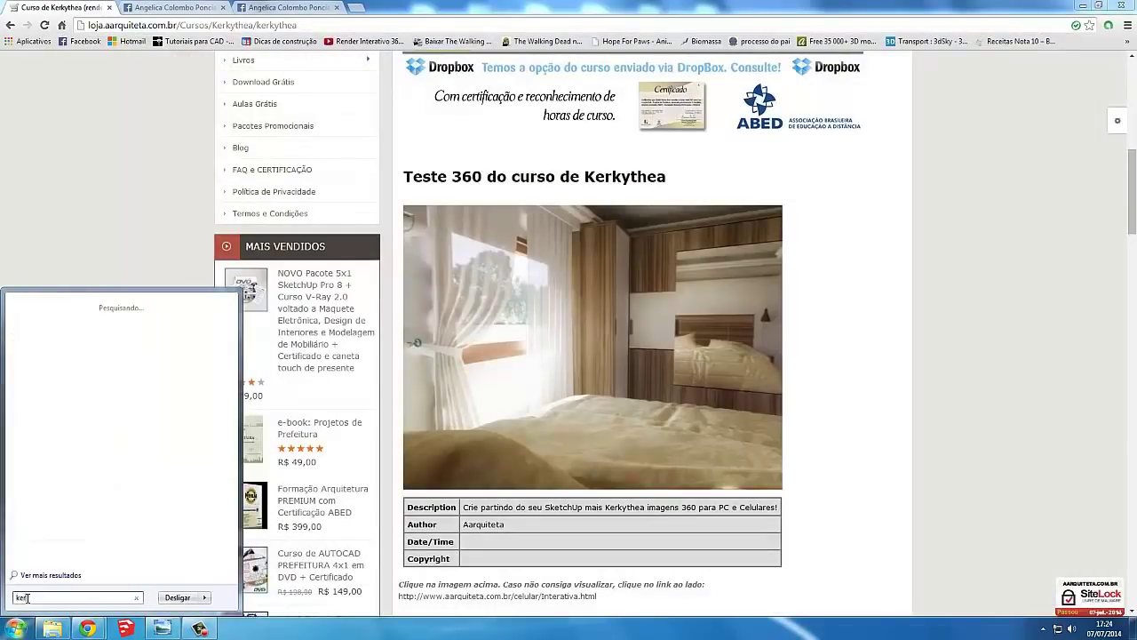
pyautogui.write('k')
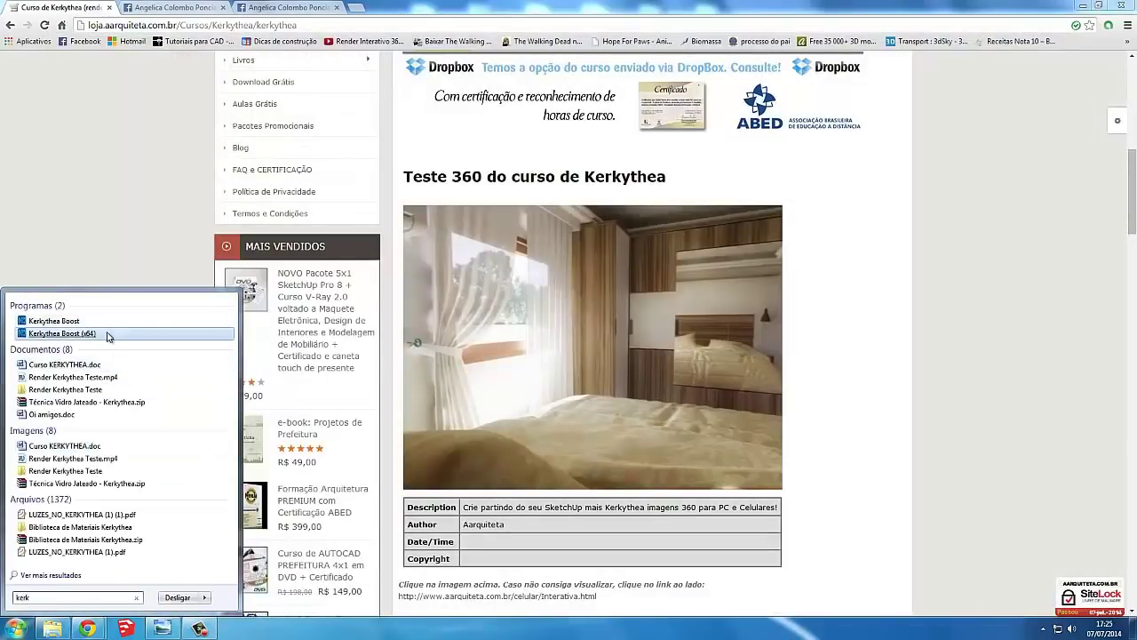
pyautogui.click(62, 333)
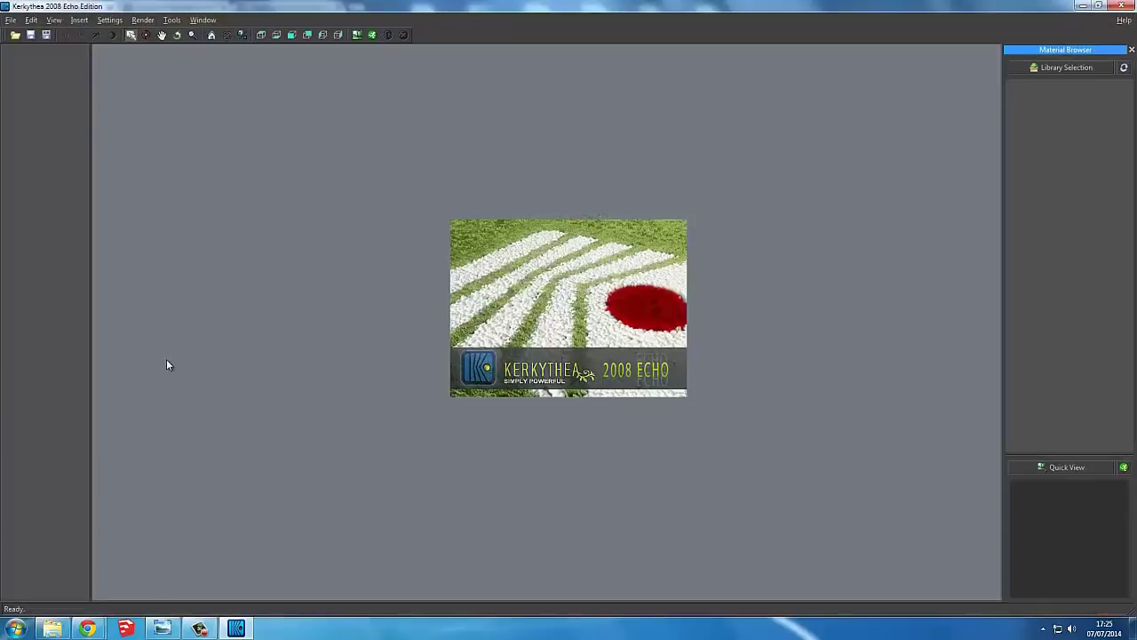
# - Load the fruteira.xml fruit bowl scene from the Humanizadas folder
pyautogui.click(11, 19)
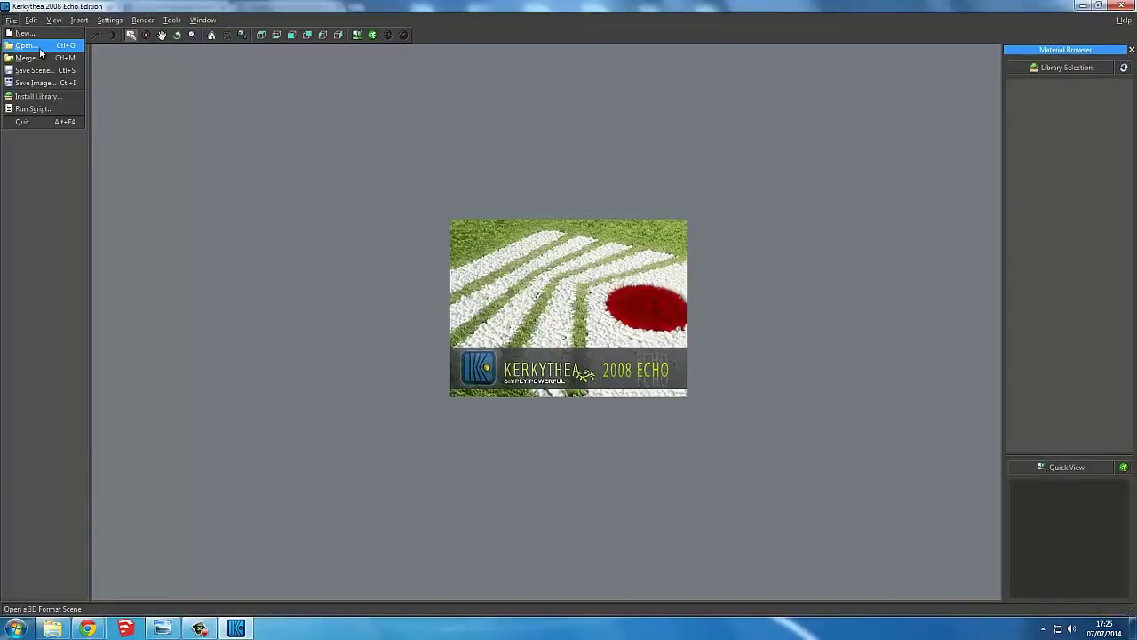
pyautogui.click(39, 47)
pyautogui.moveTo(160, 169); pyautogui.dragTo(257, 167)
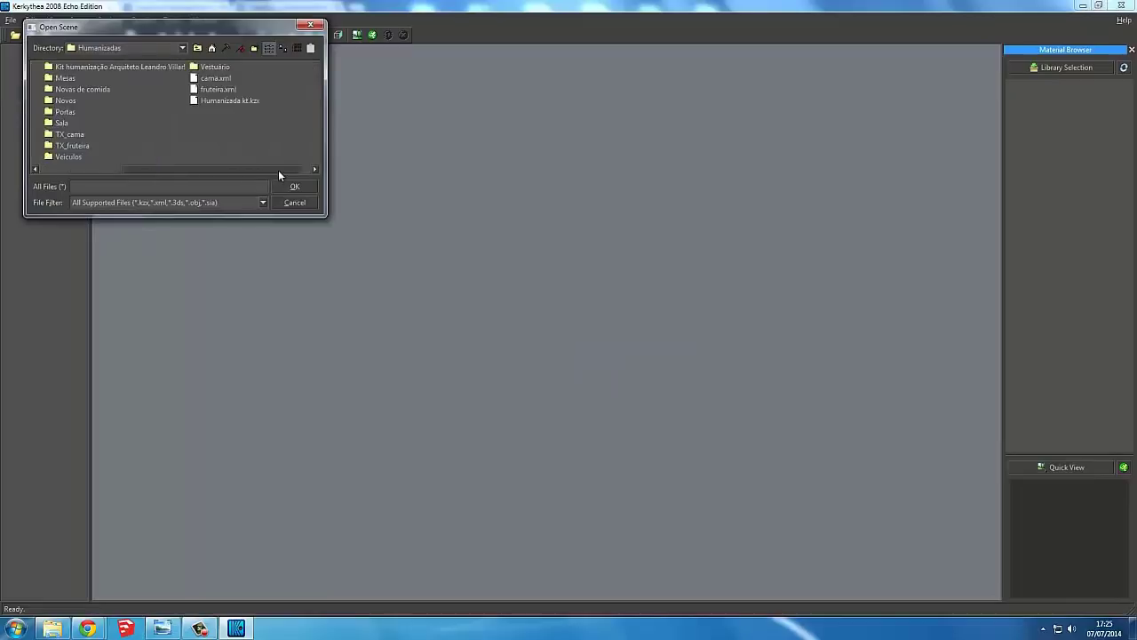
pyautogui.click(206, 89)
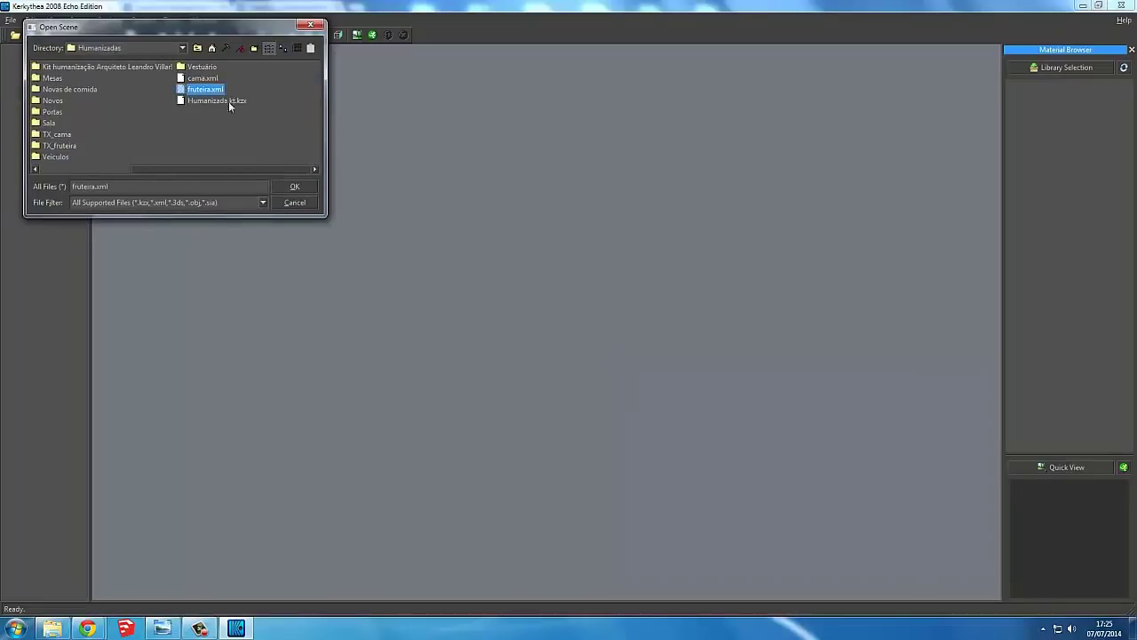
pyautogui.click(294, 186)
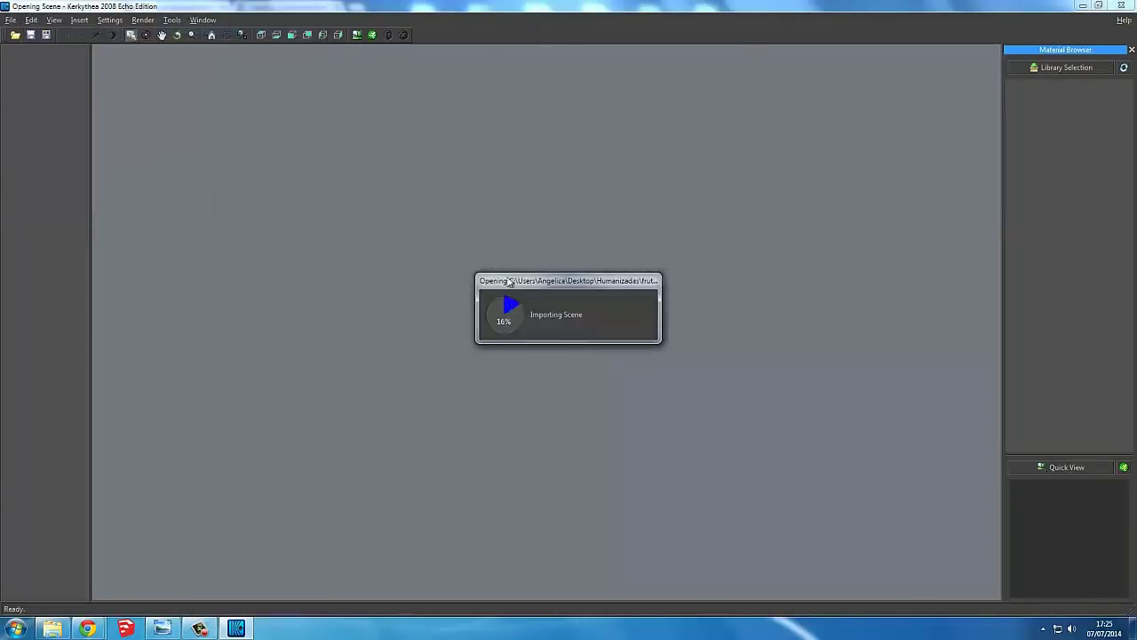
pyautogui.moveTo(513, 255); pyautogui.dragTo(596, 259)
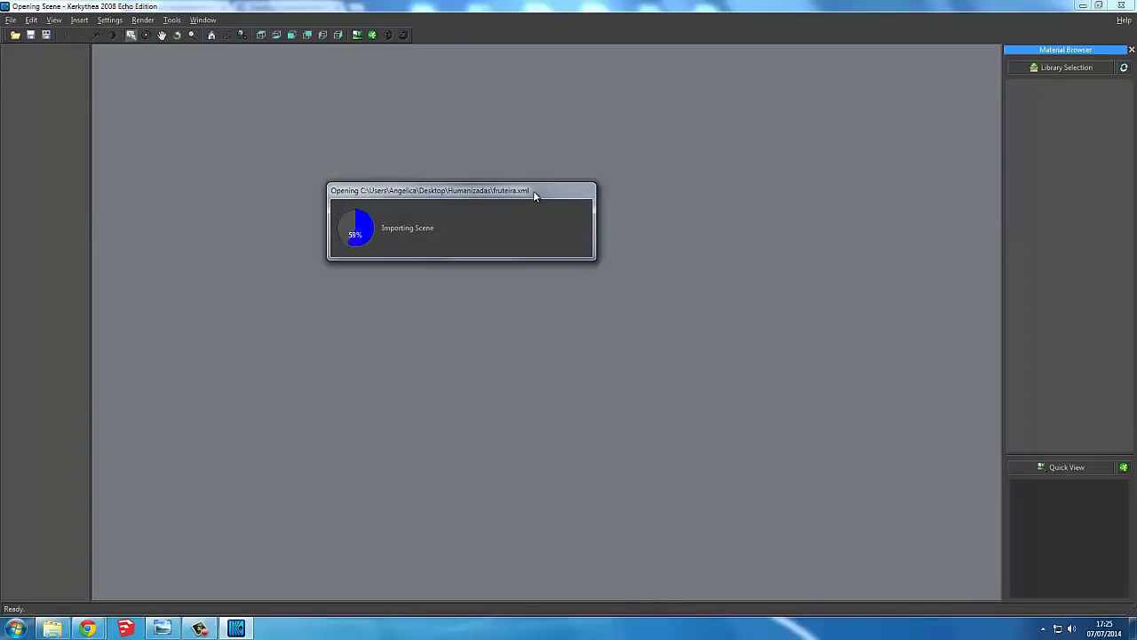
pyautogui.moveTo(534, 195); pyautogui.dragTo(562, 203)
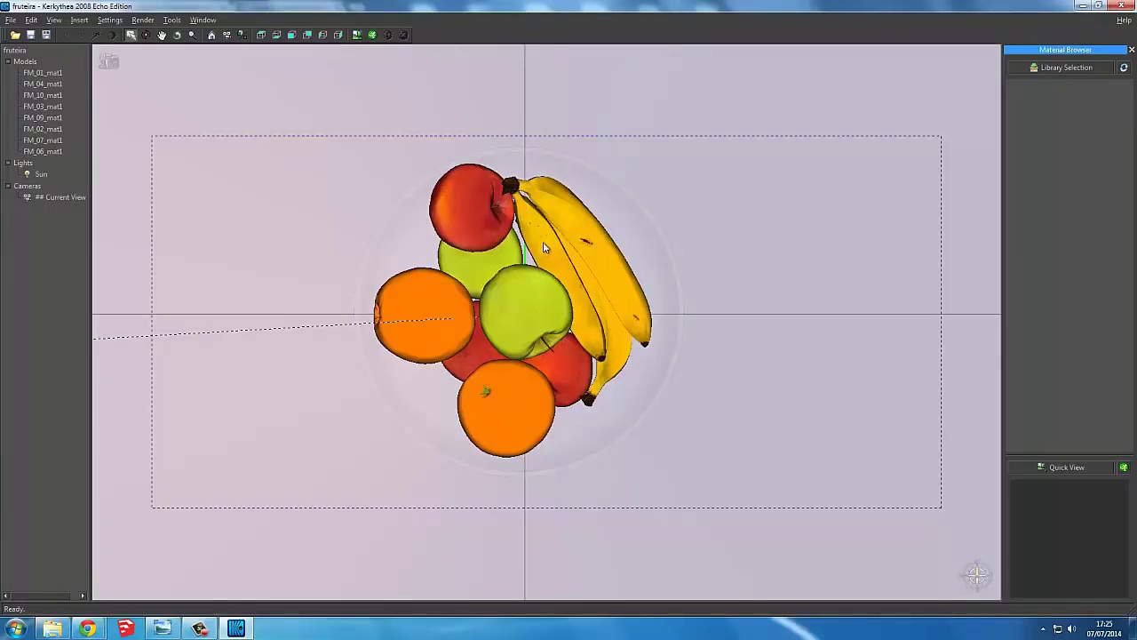
# - Give the apple material FM_06_mat1 the TX_fruteira 06 bump texture at strength 1.5
pyautogui.click(473, 228)
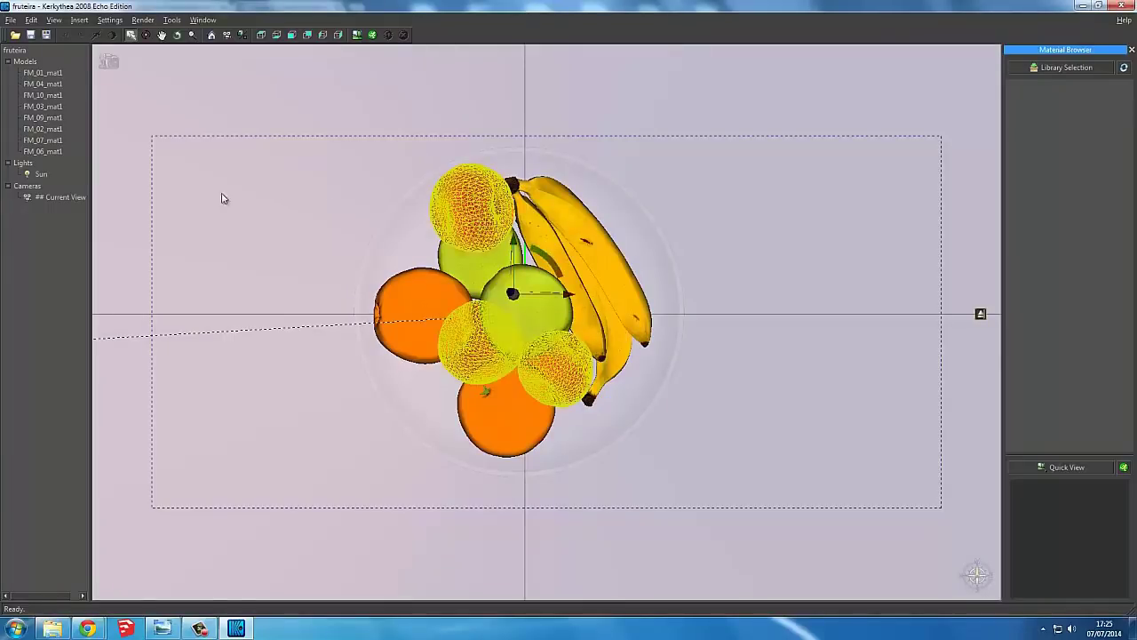
pyautogui.rightClick(49, 153)
pyautogui.click(71, 161)
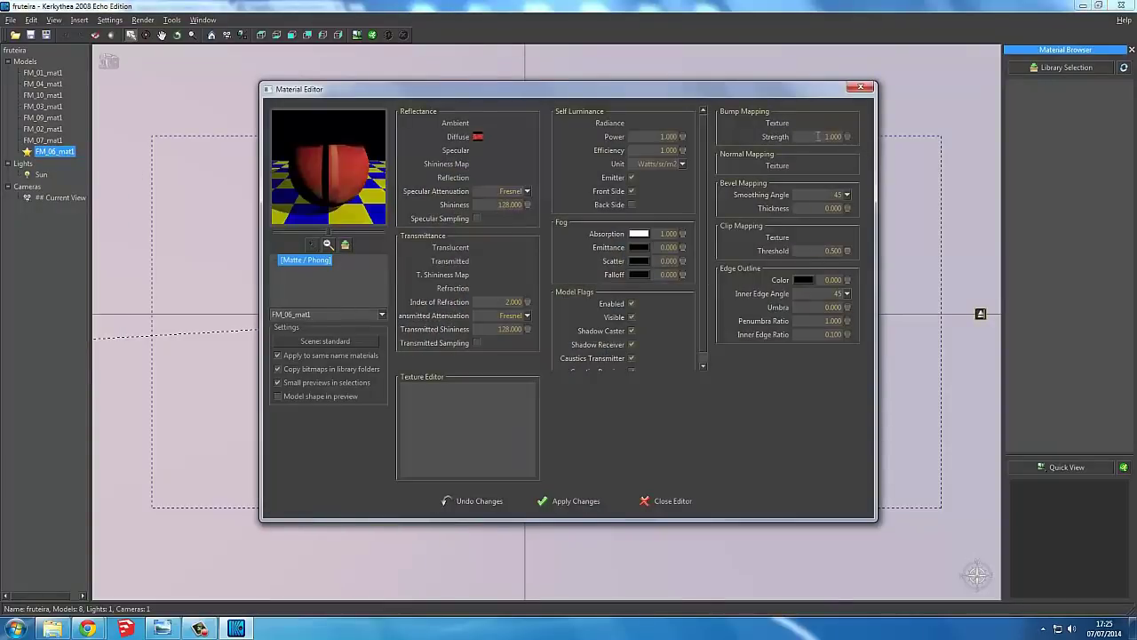
pyautogui.rightClick(781, 124)
pyautogui.click(817, 140)
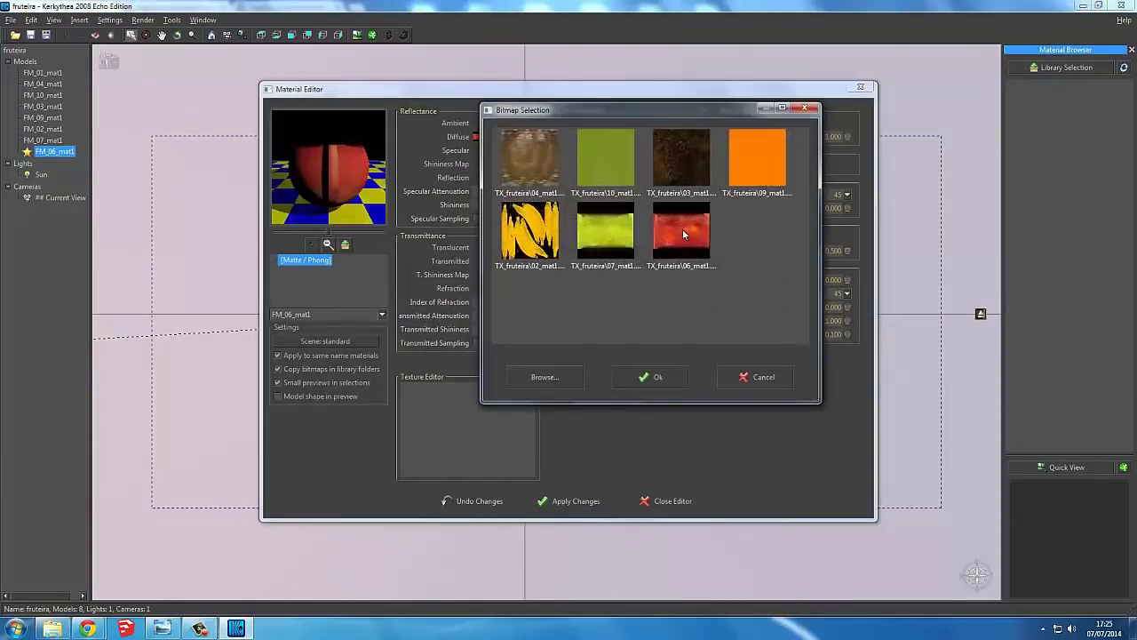
pyautogui.click(682, 229)
pyautogui.click(657, 378)
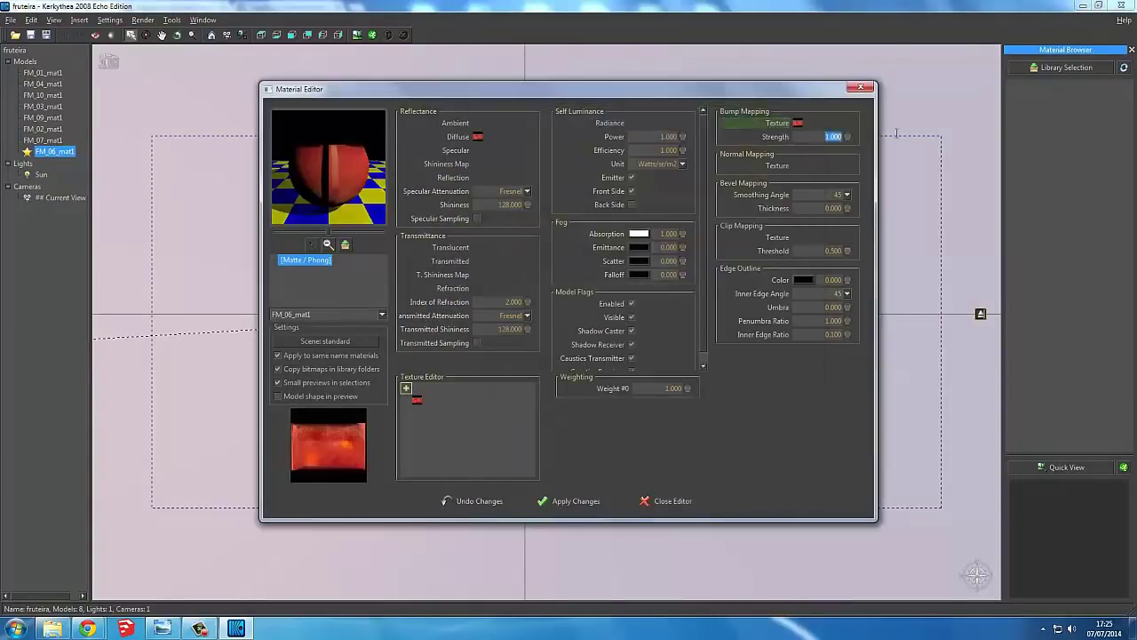
pyautogui.write('1')
pyautogui.write('.5')
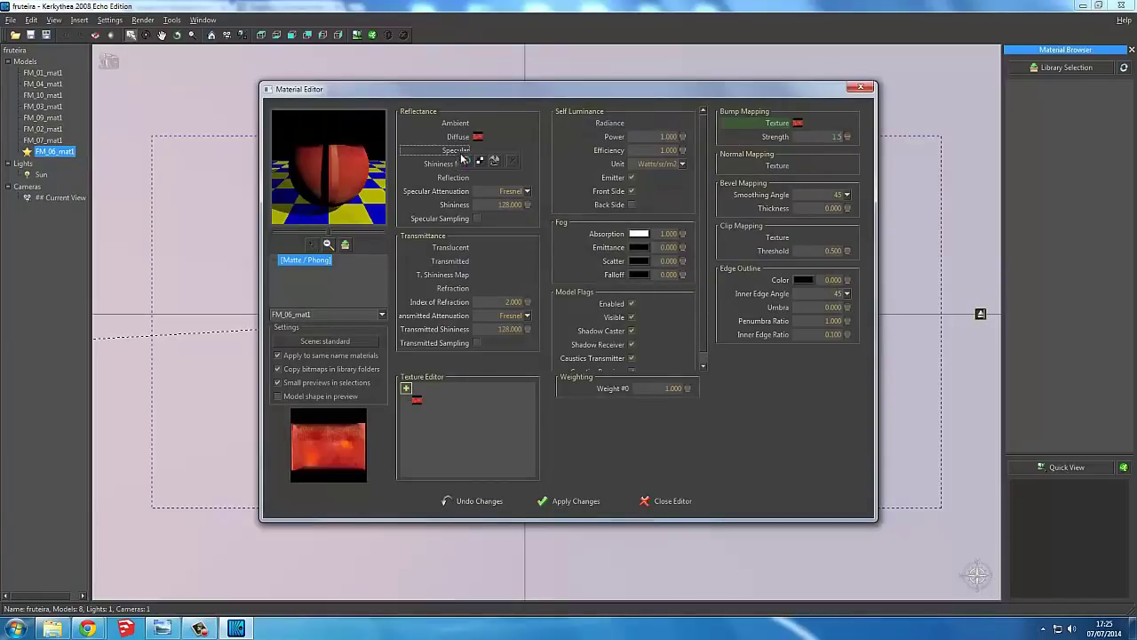
# - Set FM_06_mat1 specular attenuation to Cosine with shininess 10 and apply the changes
pyautogui.click(519, 177)
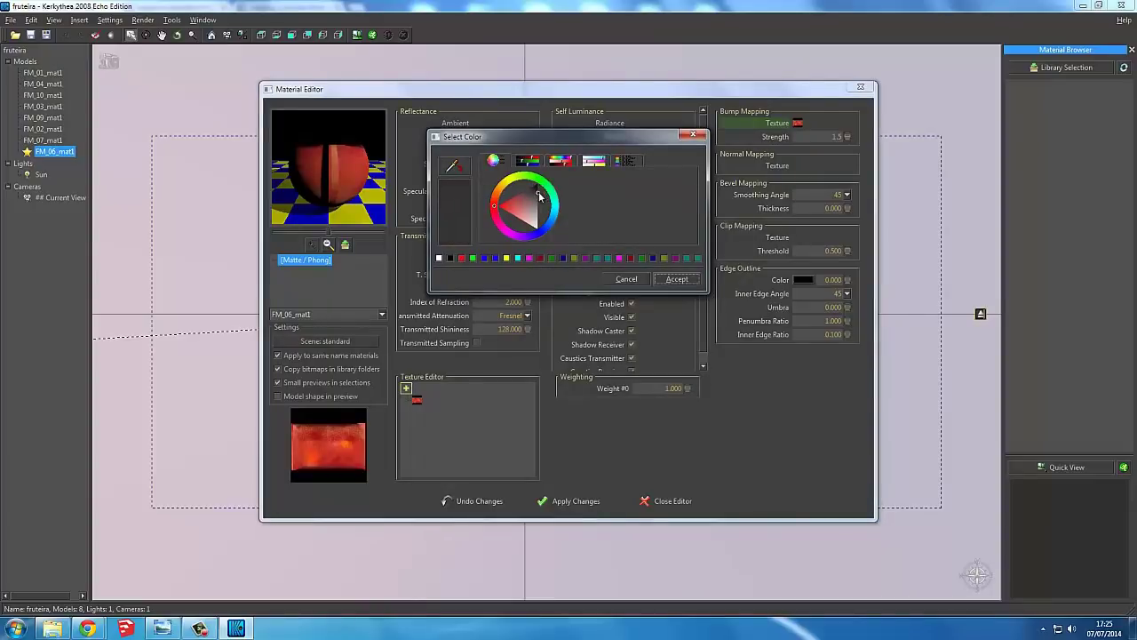
pyautogui.click(687, 282)
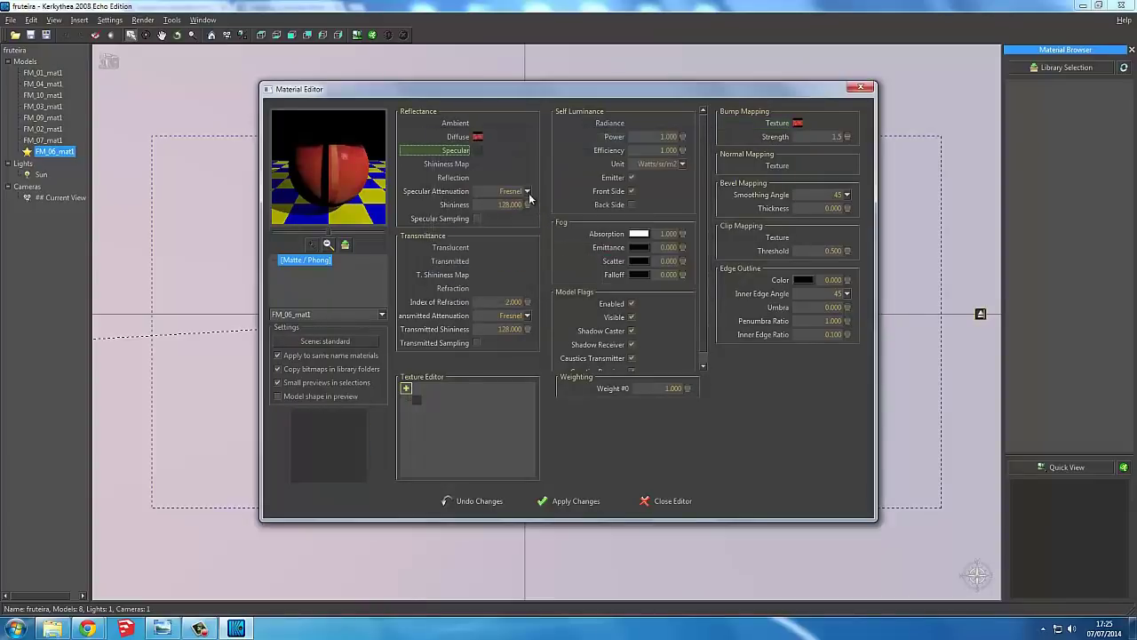
pyautogui.click(526, 192)
pyautogui.click(523, 203)
pyautogui.click(527, 192)
pyautogui.click(511, 197)
pyautogui.moveTo(497, 204); pyautogui.dragTo(549, 205)
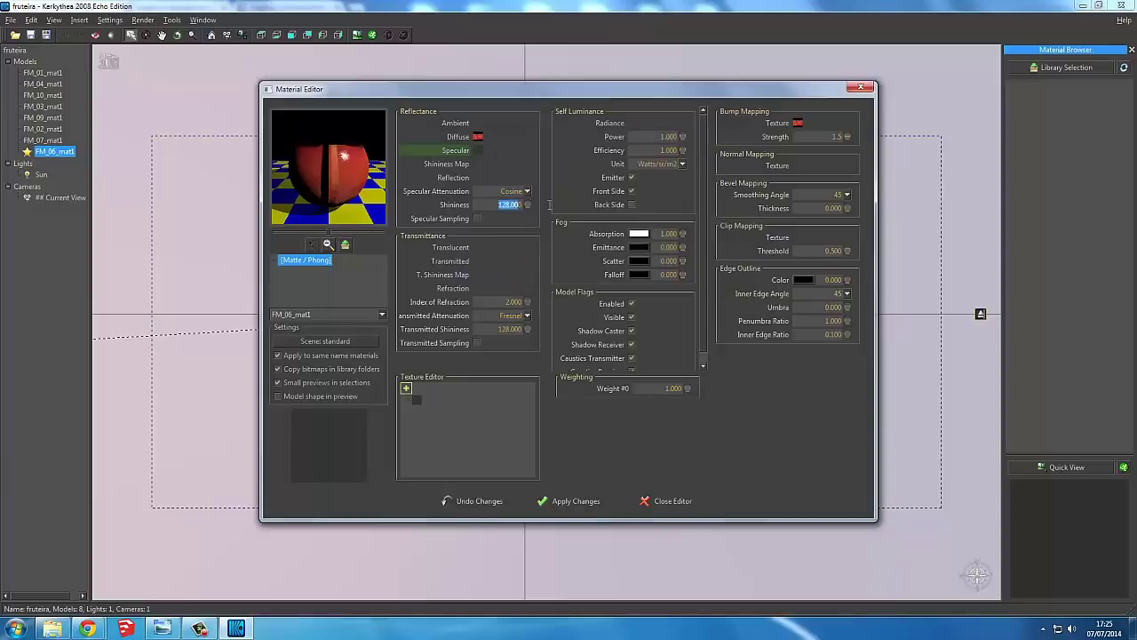
pyautogui.write('10')
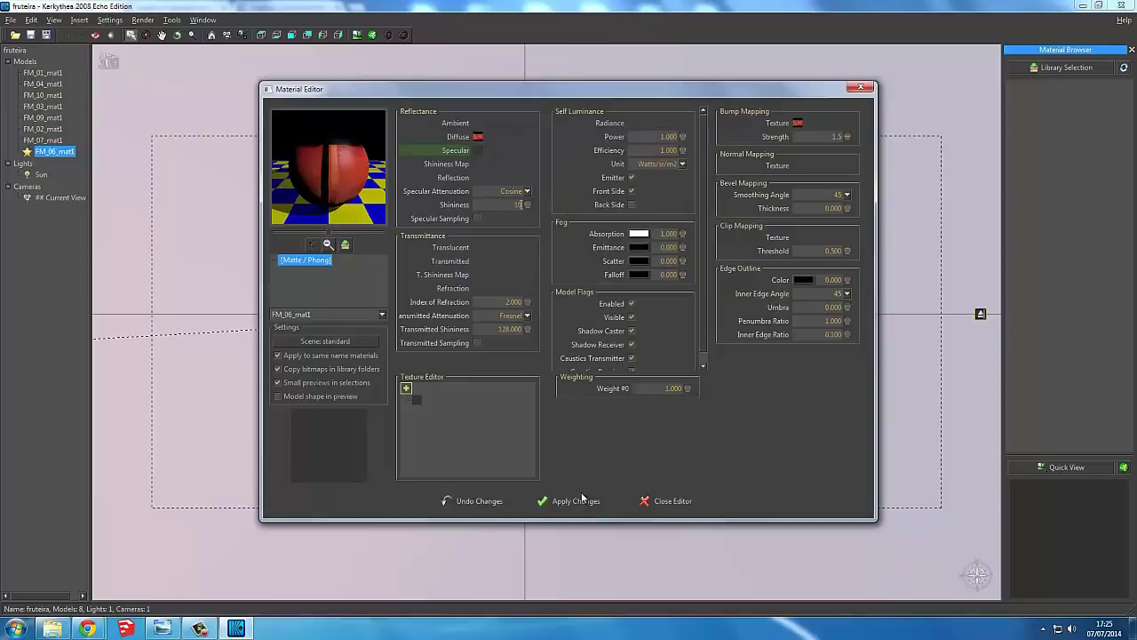
pyautogui.click(584, 503)
pyautogui.click(665, 502)
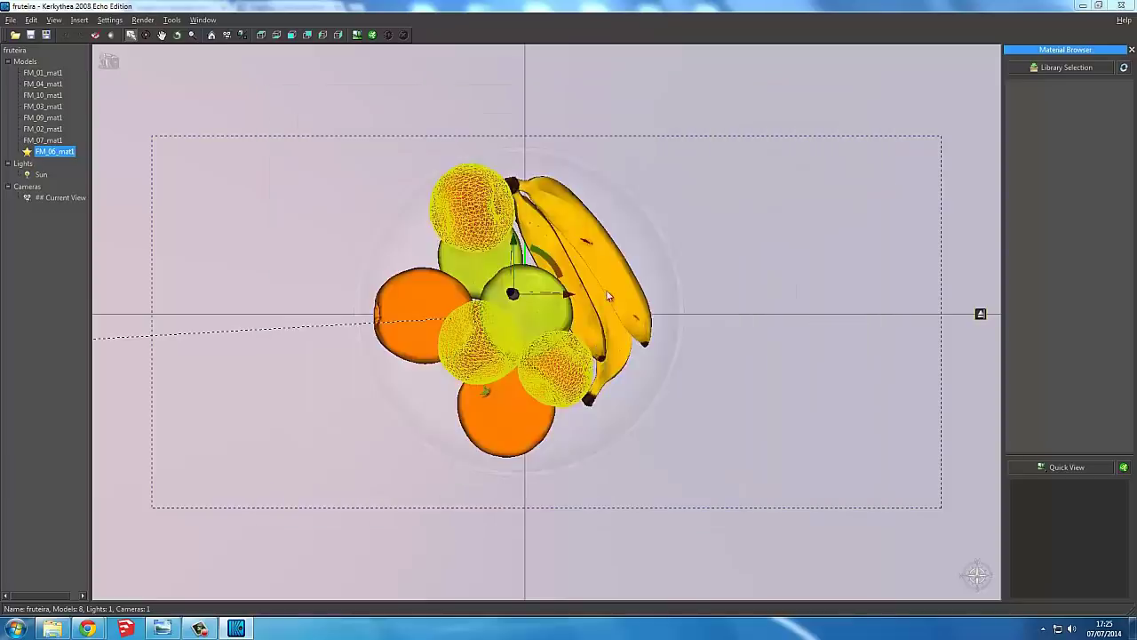
# - Deselect the apples and select the fruit bowl model FM_01_mat1
pyautogui.click(290, 256)
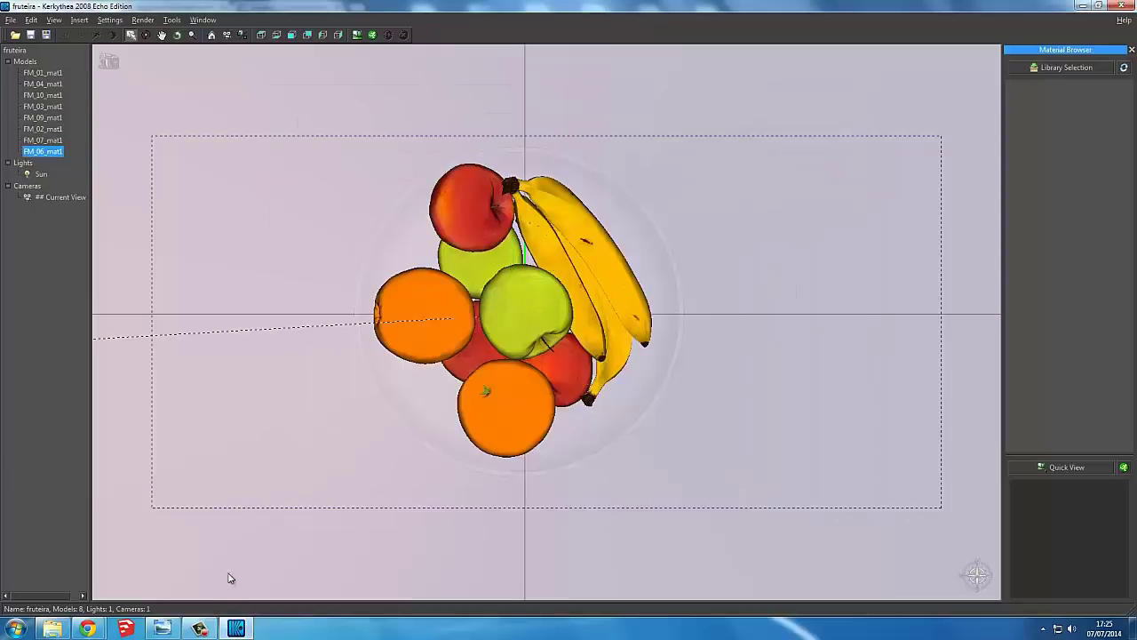
pyautogui.click(199, 628)
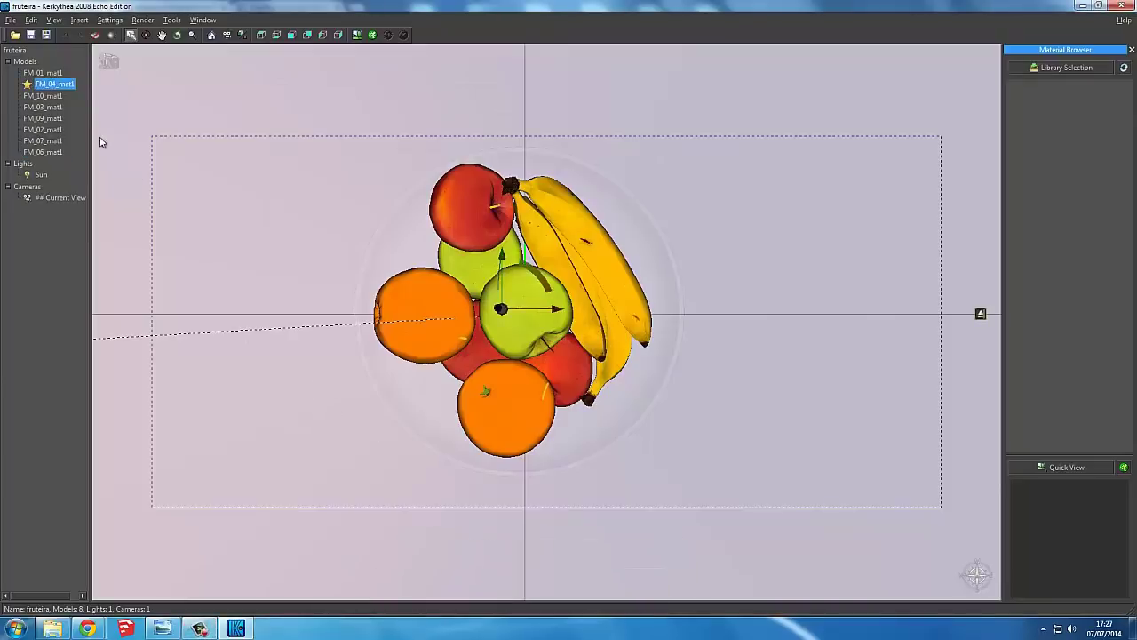
pyautogui.click(64, 86)
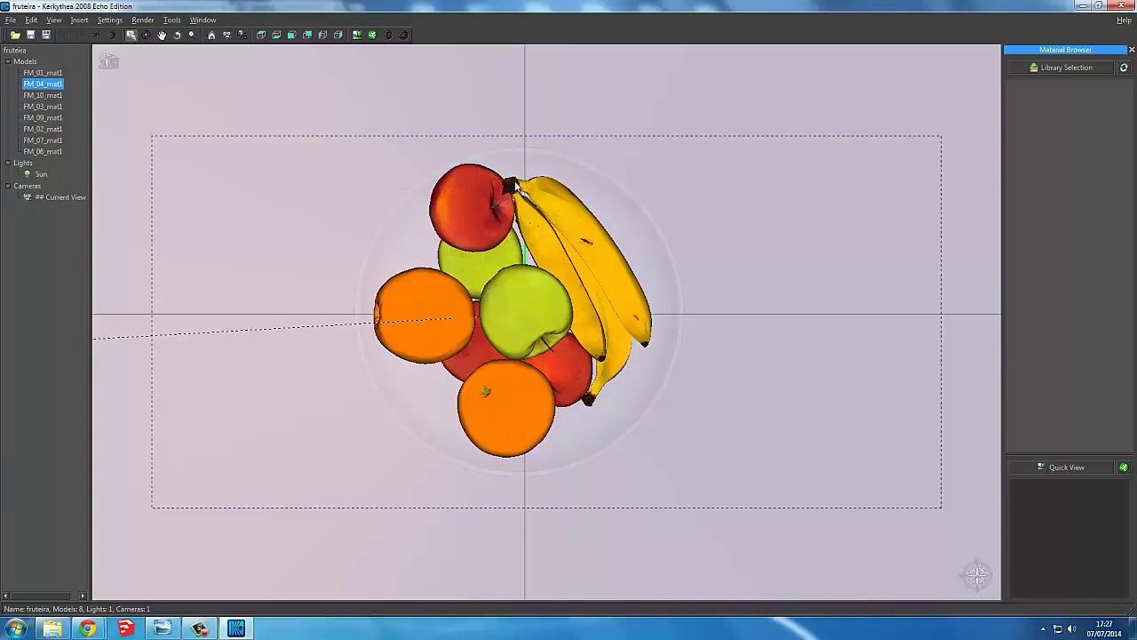
pyautogui.click(398, 208)
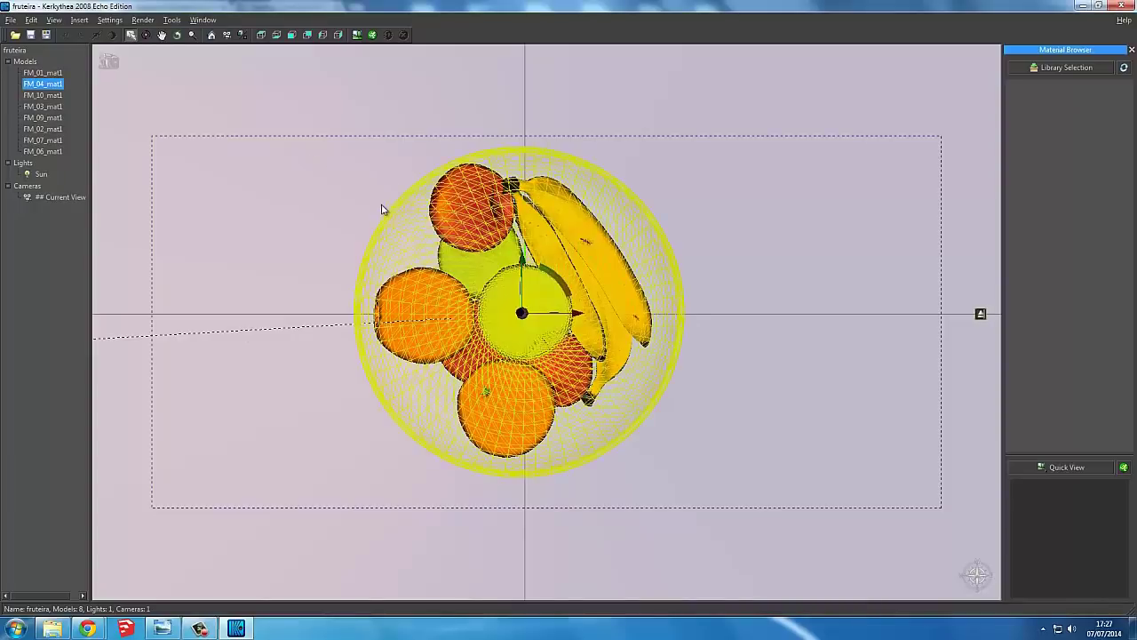
# - Give FM_01_mat1 the Basic Glasses I1-Diamond material (index 2.417) and apply it
pyautogui.rightClick(54, 74)
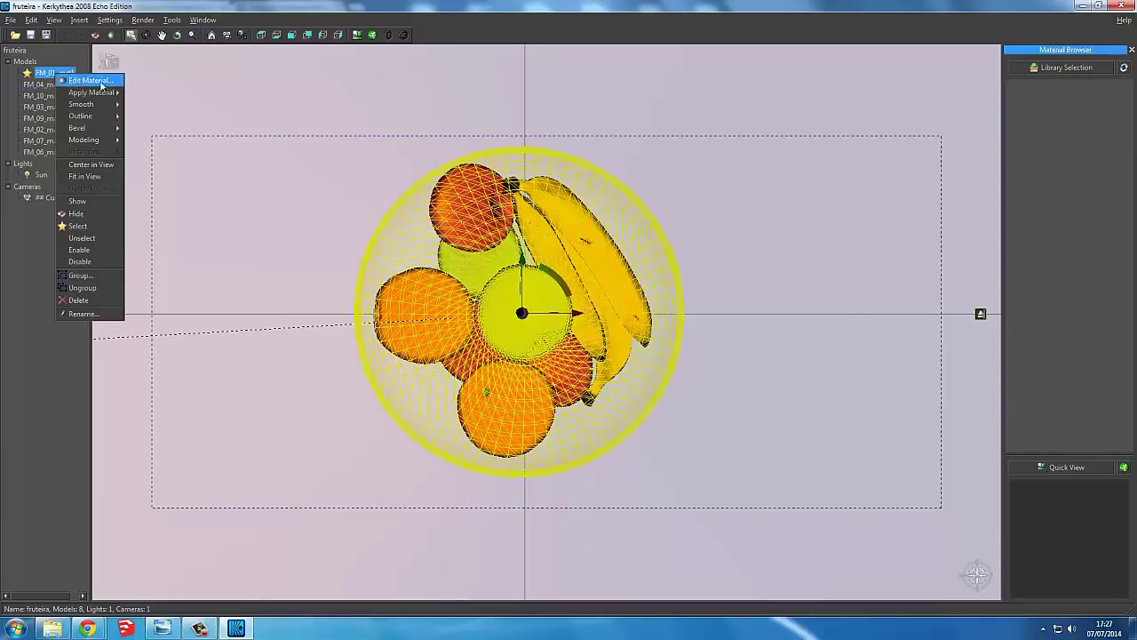
pyautogui.click(97, 80)
pyautogui.click(335, 169)
pyautogui.moveTo(418, 339)
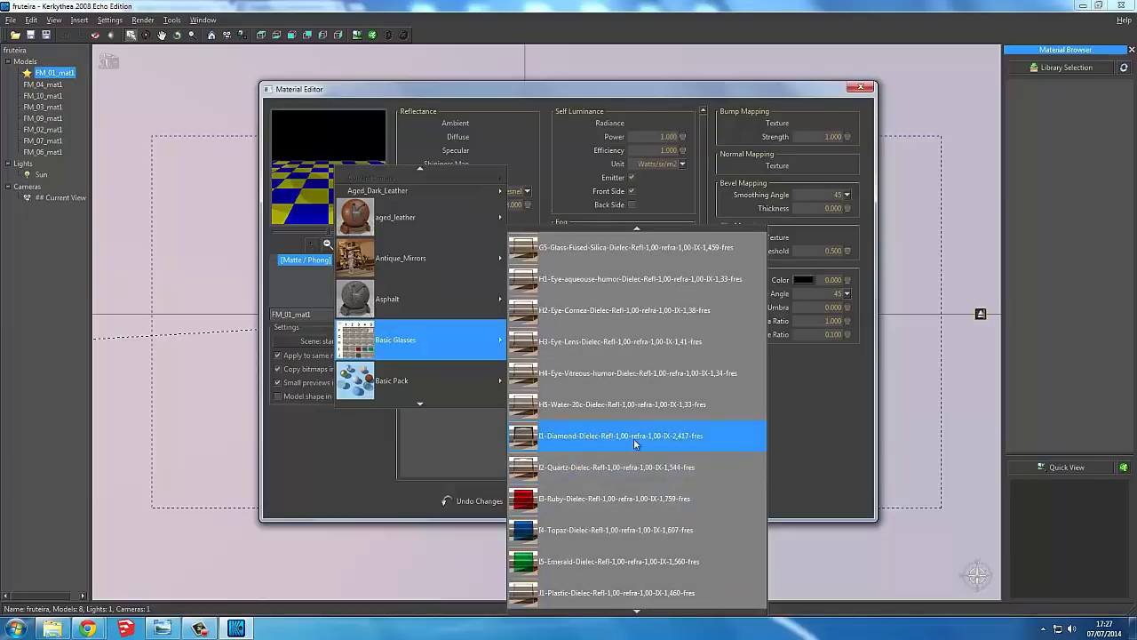
pyautogui.click(643, 437)
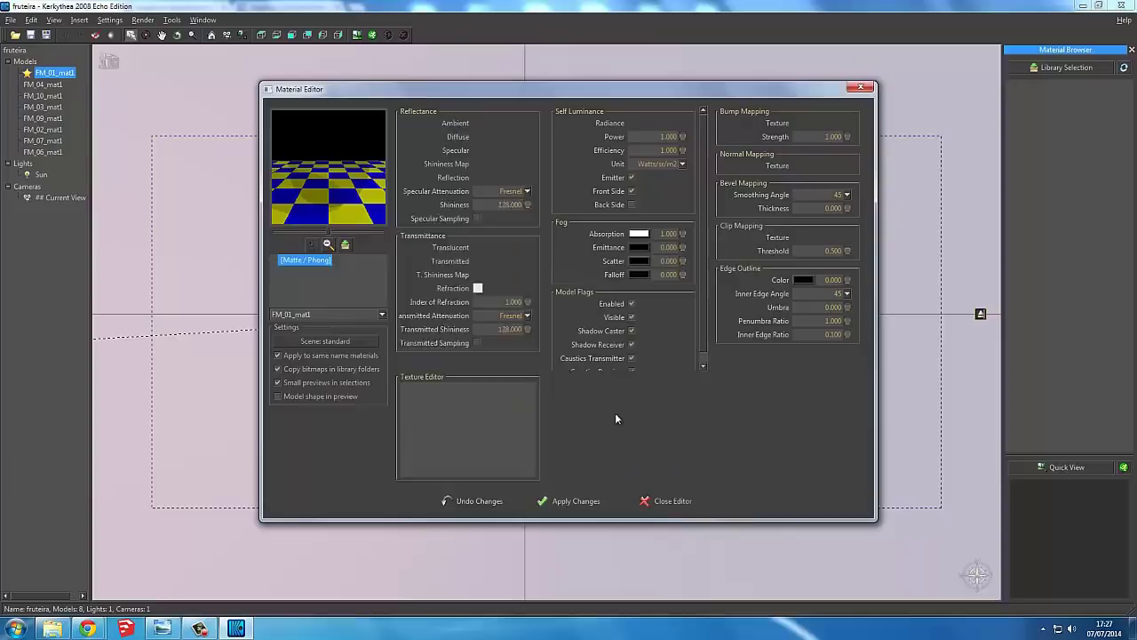
pyautogui.click(576, 500)
pyautogui.click(662, 500)
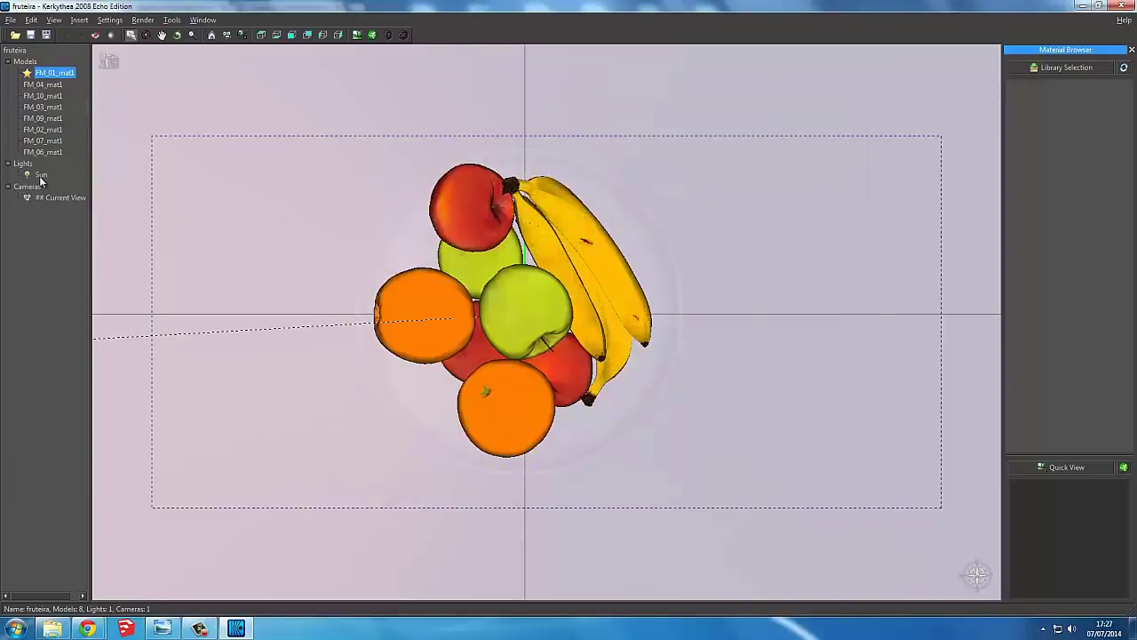
# - Confirm the Sun light settings and start the top-view render on 2 threads
pyautogui.rightClick(43, 176)
pyautogui.click(64, 181)
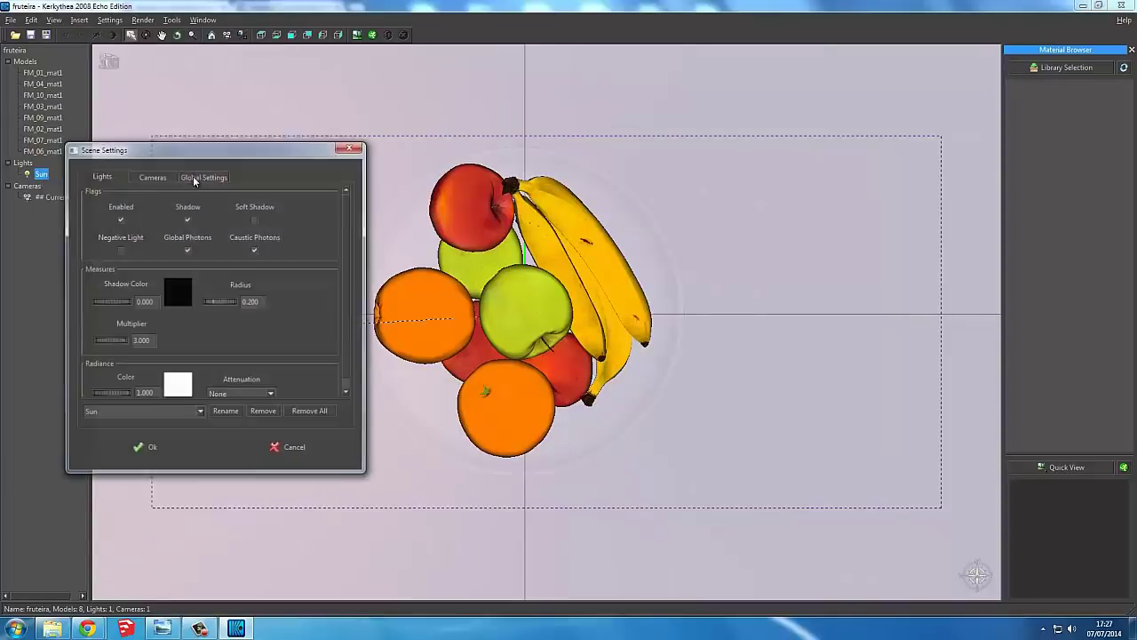
pyautogui.click(149, 448)
pyautogui.click(373, 36)
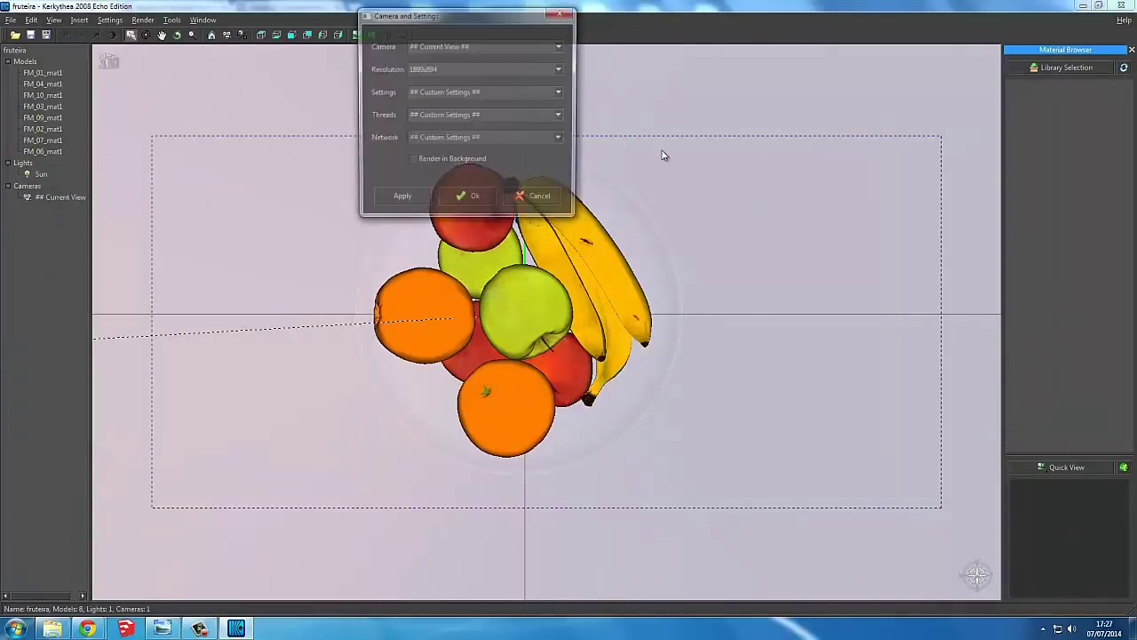
pyautogui.click(560, 116)
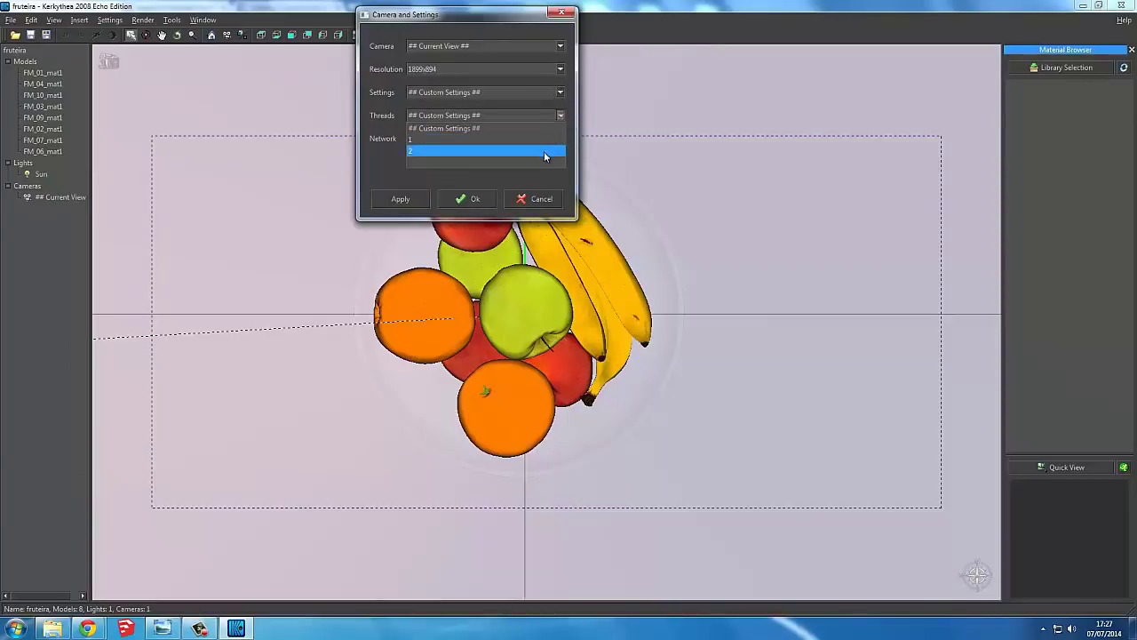
pyautogui.click(541, 153)
pyautogui.click(471, 199)
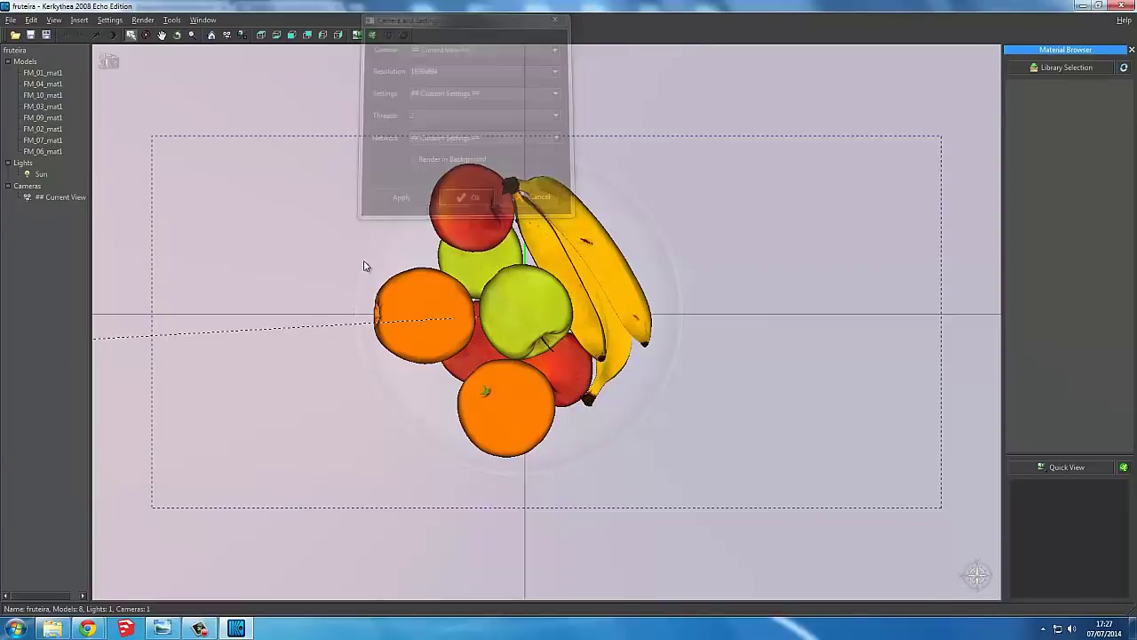
# - Drag Cama.jpg from the Humanizadas folder into the SketchUp model
pyautogui.click(200, 629)
pyautogui.click(640, 576)
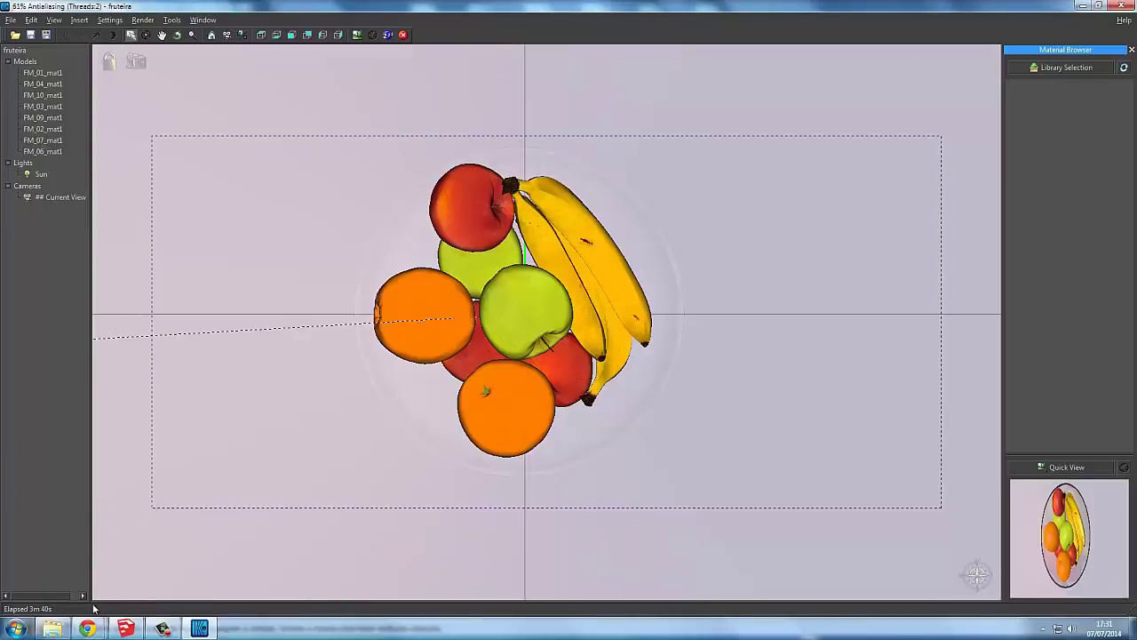
pyautogui.click(53, 629)
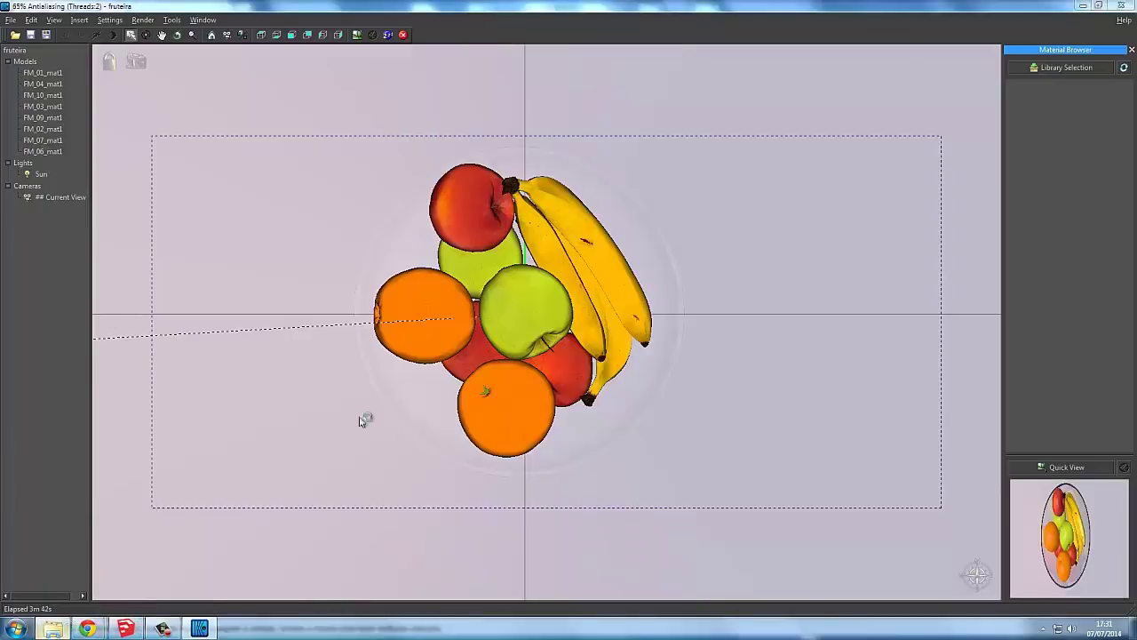
pyautogui.moveTo(1044, 230)
pyautogui.mouseDown()
pyautogui.moveTo(171, 607)
pyautogui.moveTo(189, 627)
pyautogui.moveTo(160, 619)
pyautogui.moveTo(125, 632)
pyautogui.moveTo(296, 560)
pyautogui.moveTo(101, 633)
pyautogui.mouseUp()
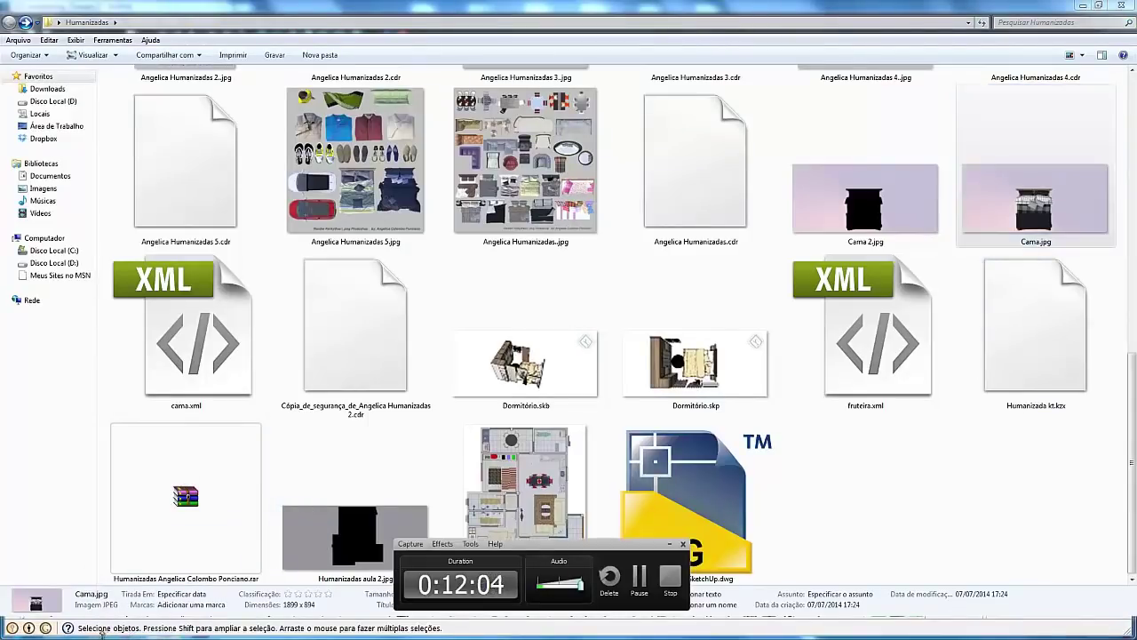
# - Orbit closer and select the rectangle holding the bed image
pyautogui.click(640, 579)
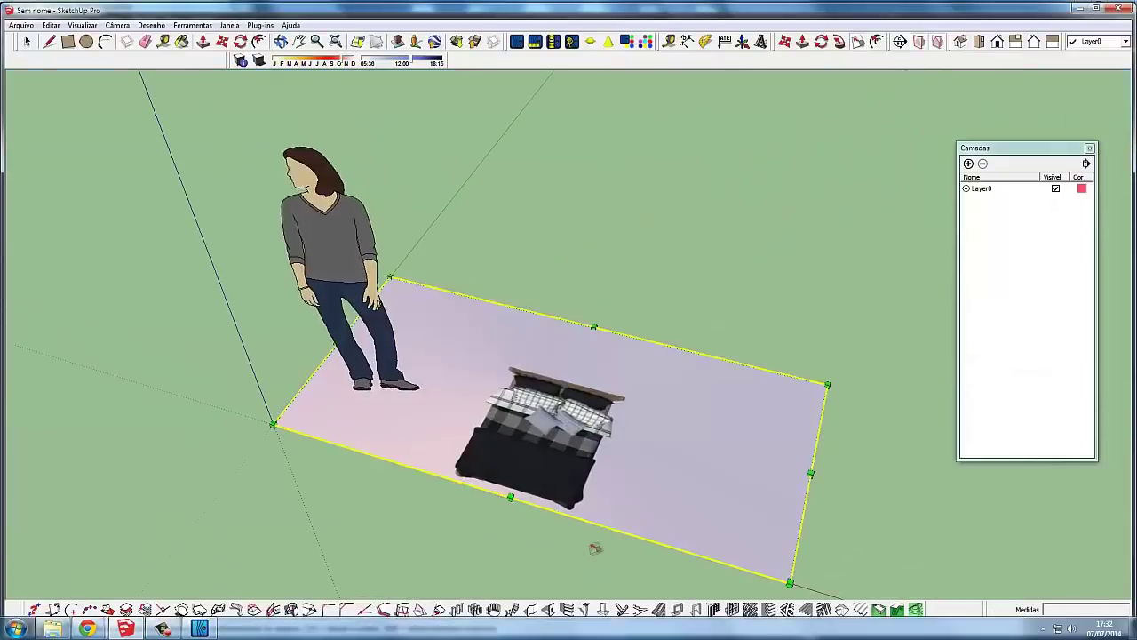
pyautogui.moveTo(592, 541); pyautogui.dragTo(147, 195, button='middle')
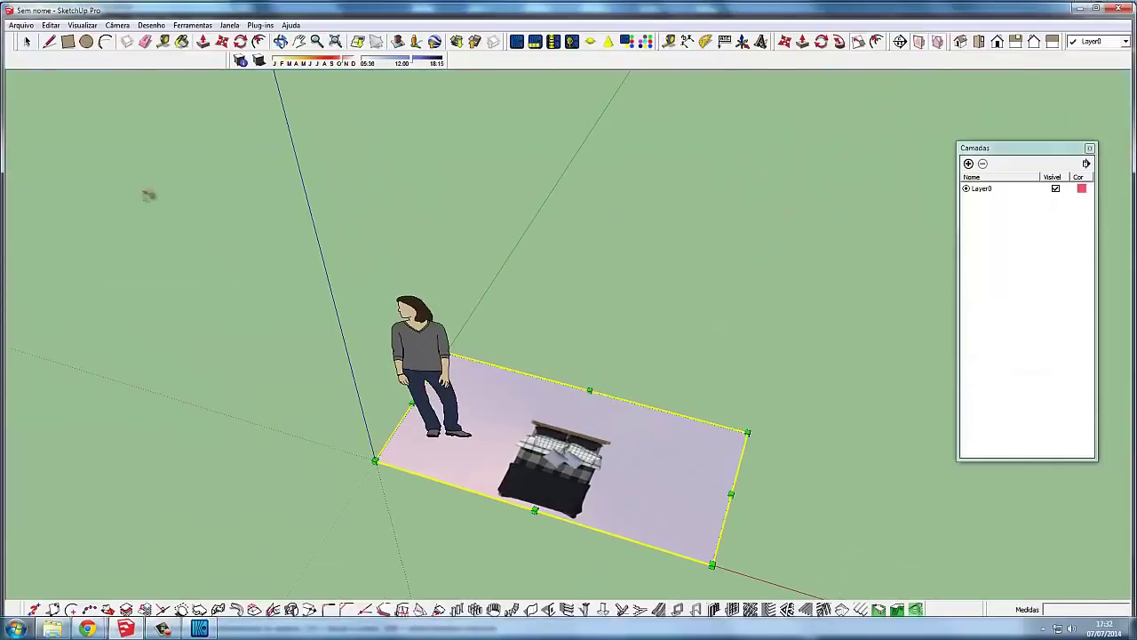
pyautogui.click(29, 41)
pyautogui.moveTo(598, 381); pyautogui.dragTo(606, 527, button='middle')
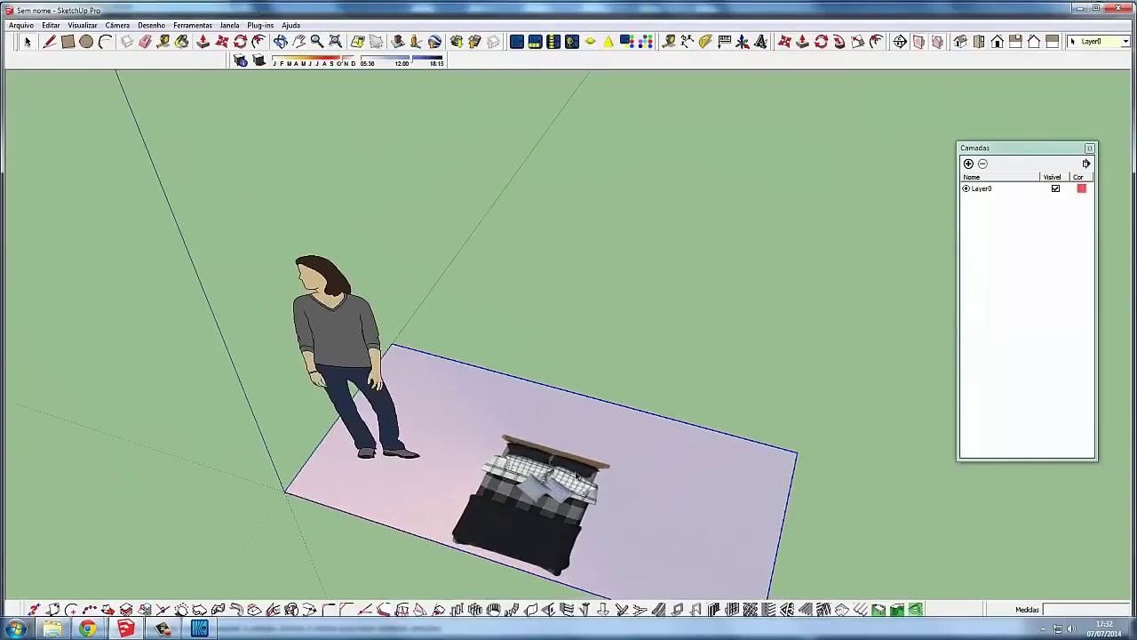
# - Inspect the bed plane, then delete the floor plane and bed from the model
pyautogui.scroll(3, 606, 527)
pyautogui.scroll(2, 579, 519)
pyautogui.scroll(-1, 579, 519)
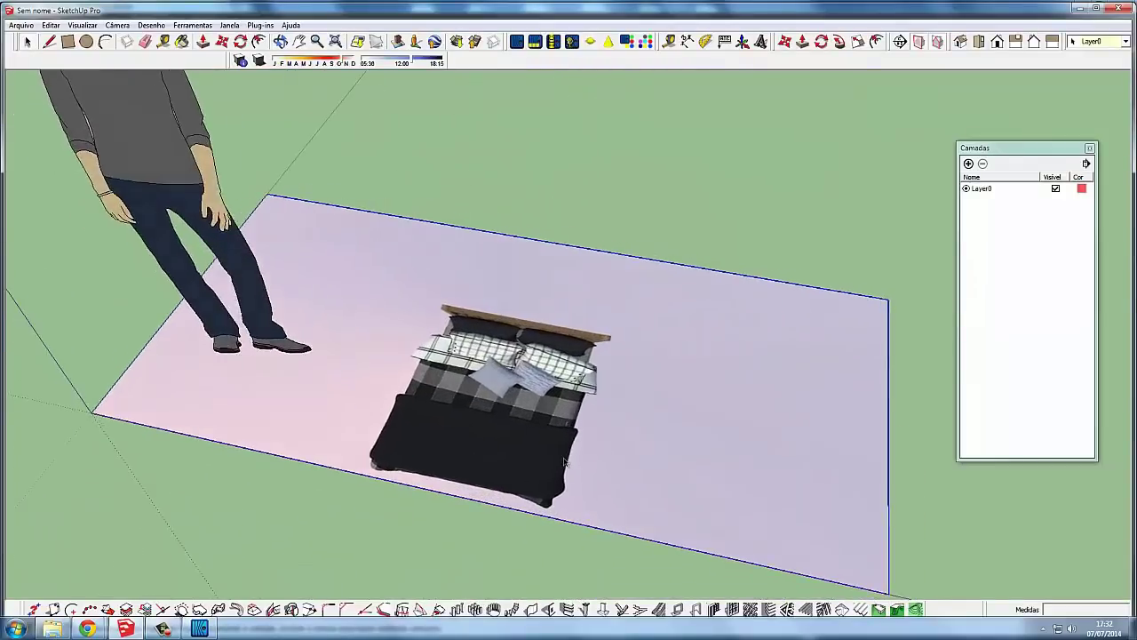
pyautogui.scroll(-2, 573, 468)
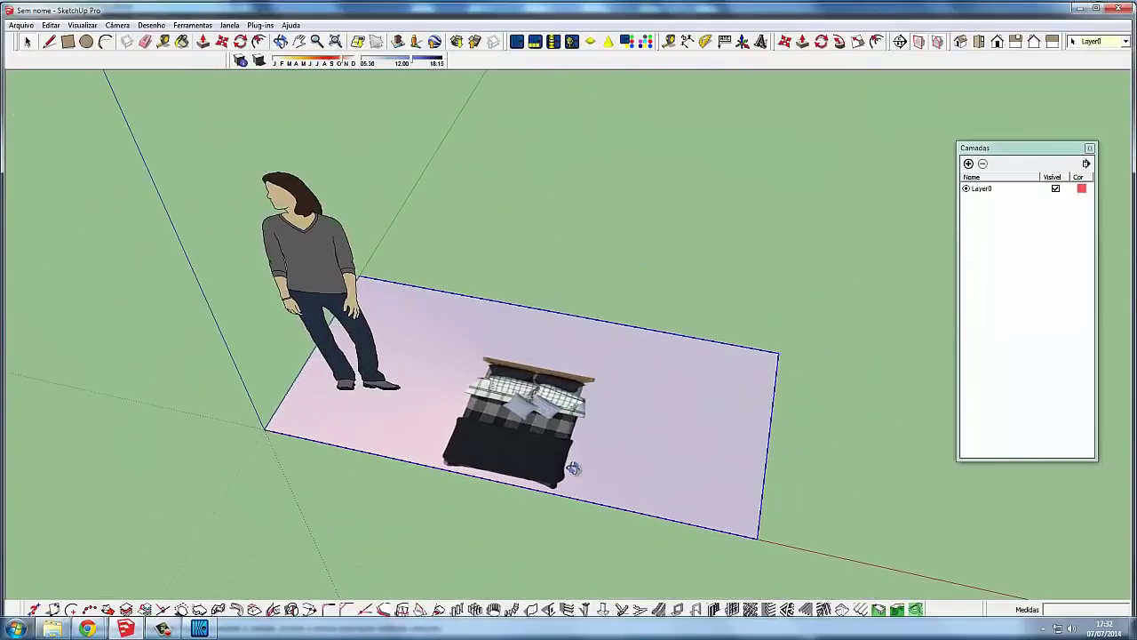
pyautogui.scroll(2, 579, 462)
pyautogui.scroll(-2, 613, 433)
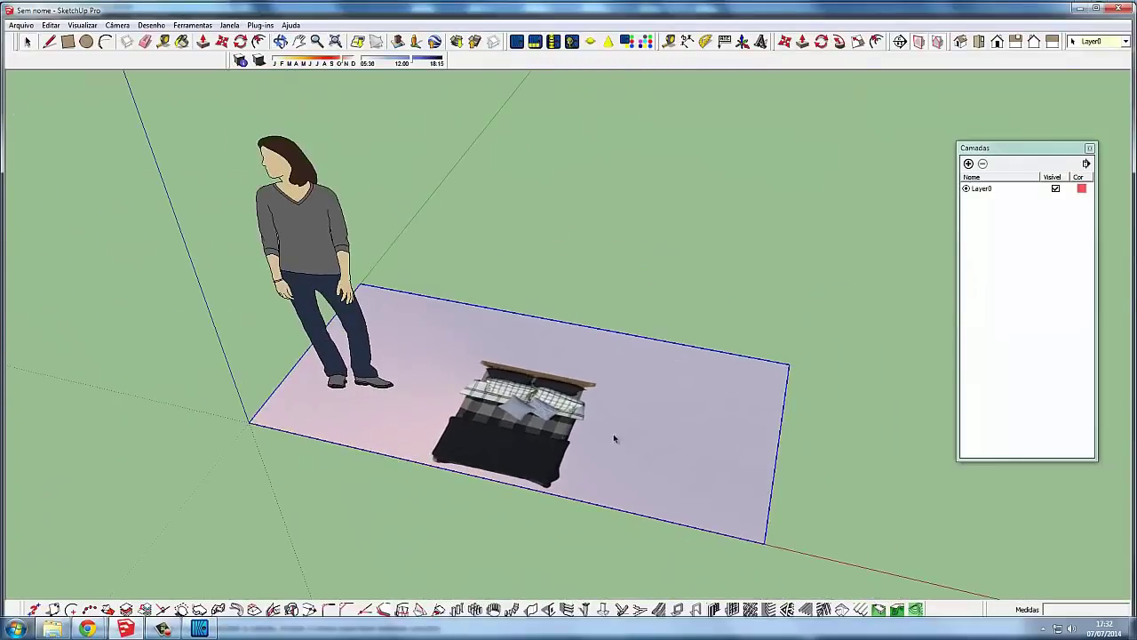
pyautogui.scroll(3, 614, 433)
pyautogui.scroll(-3, 551, 412)
pyautogui.scroll(3, 373, 363)
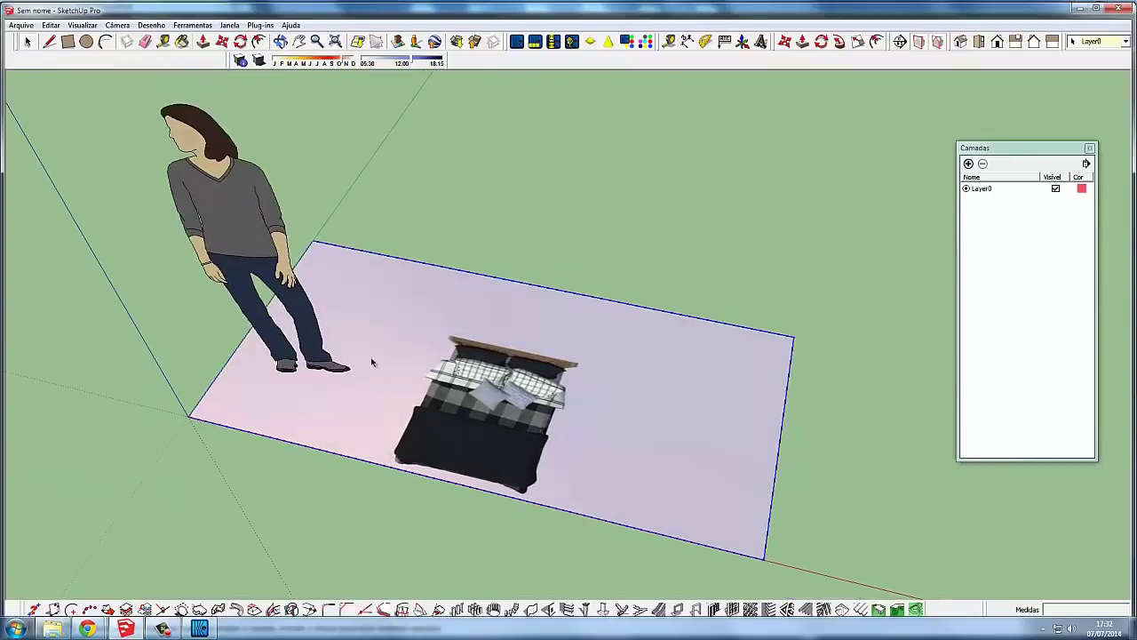
pyautogui.scroll(1, 471, 284)
pyautogui.scroll(-3, 475, 293)
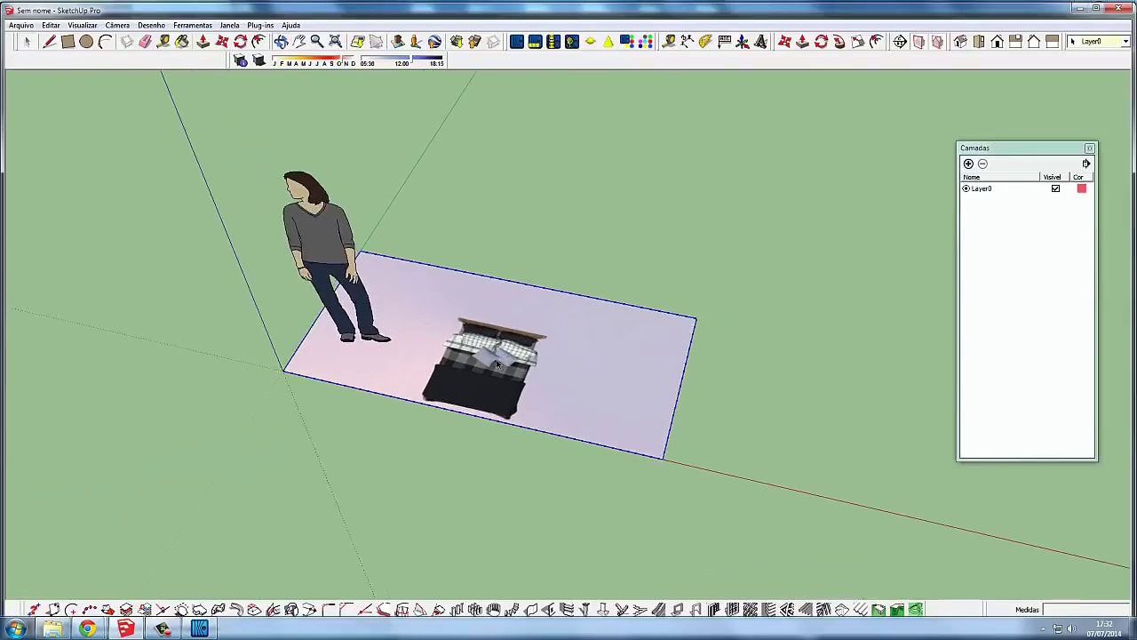
pyautogui.scroll(3, 602, 271)
pyautogui.scroll(-2, 586, 272)
pyautogui.scroll(-1, 642, 296)
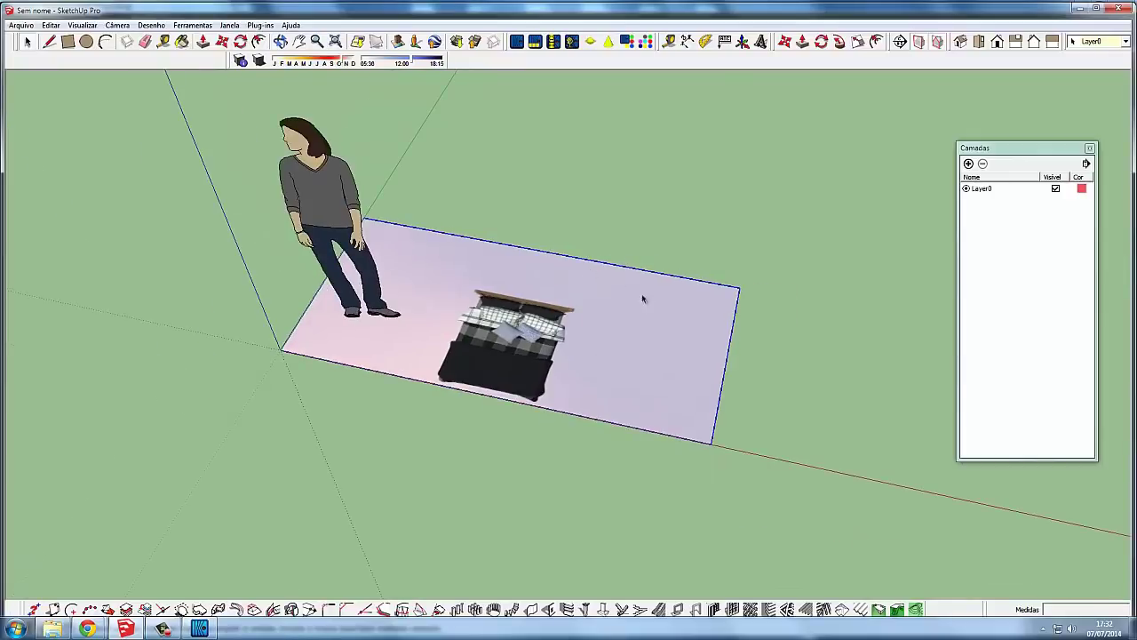
pyautogui.scroll(2, 610, 347)
pyautogui.scroll(2, 431, 375)
pyautogui.scroll(-2, 429, 374)
pyautogui.scroll(-1, 441, 390)
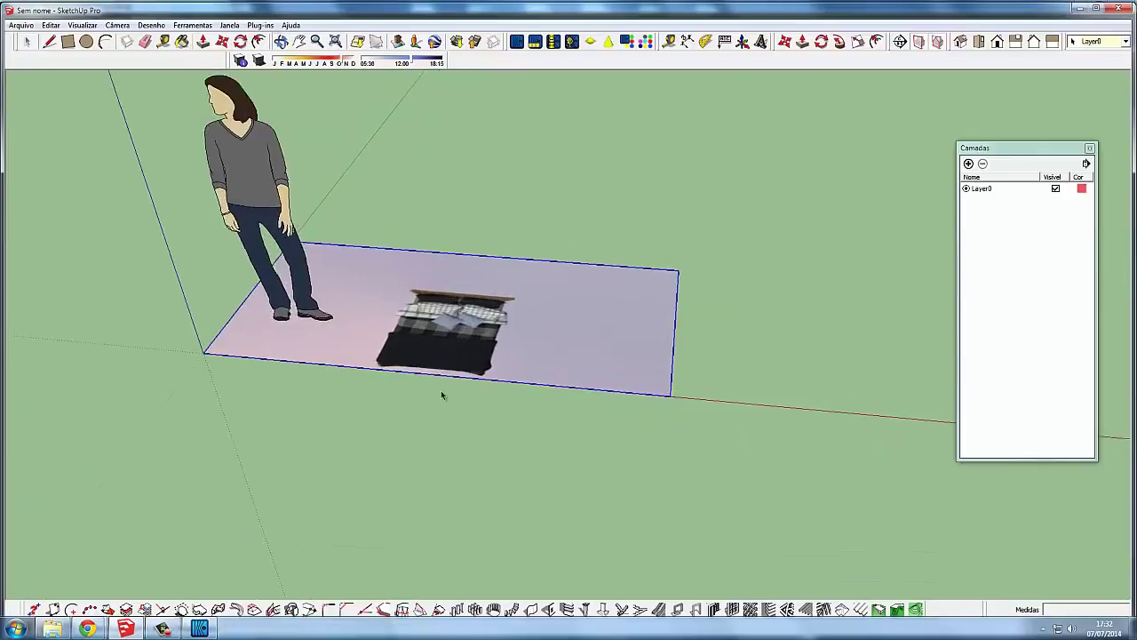
pyautogui.scroll(2, 441, 391)
pyautogui.scroll(-1, 495, 328)
pyautogui.scroll(1, 369, 311)
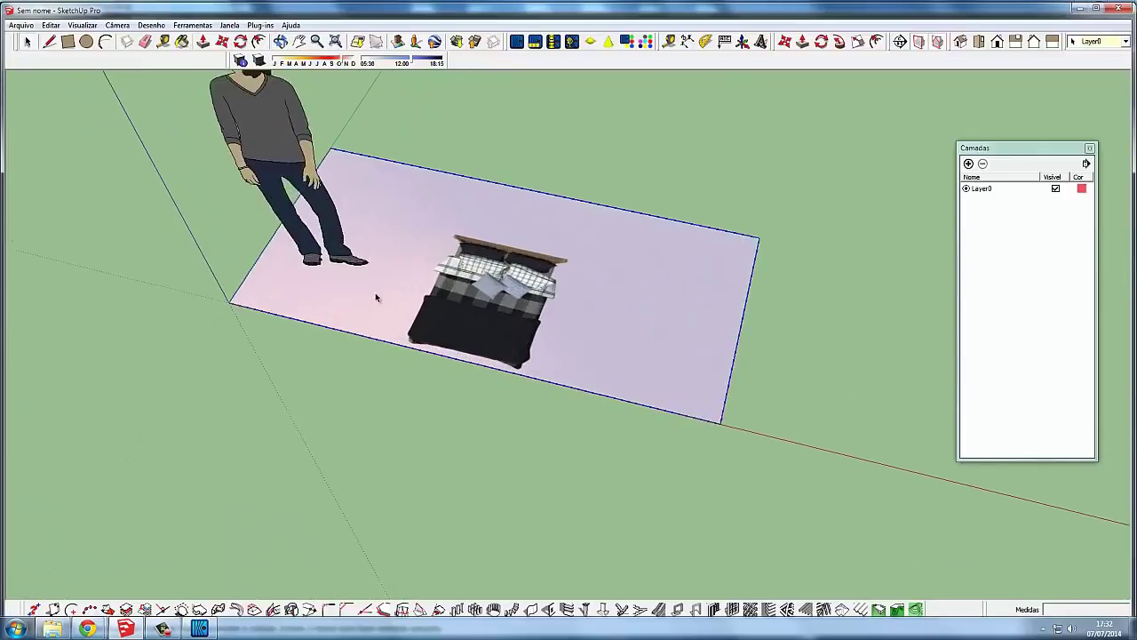
pyautogui.scroll(1, 380, 262)
pyautogui.scroll(1, 383, 252)
pyautogui.scroll(-2, 392, 247)
pyautogui.scroll(-1, 392, 246)
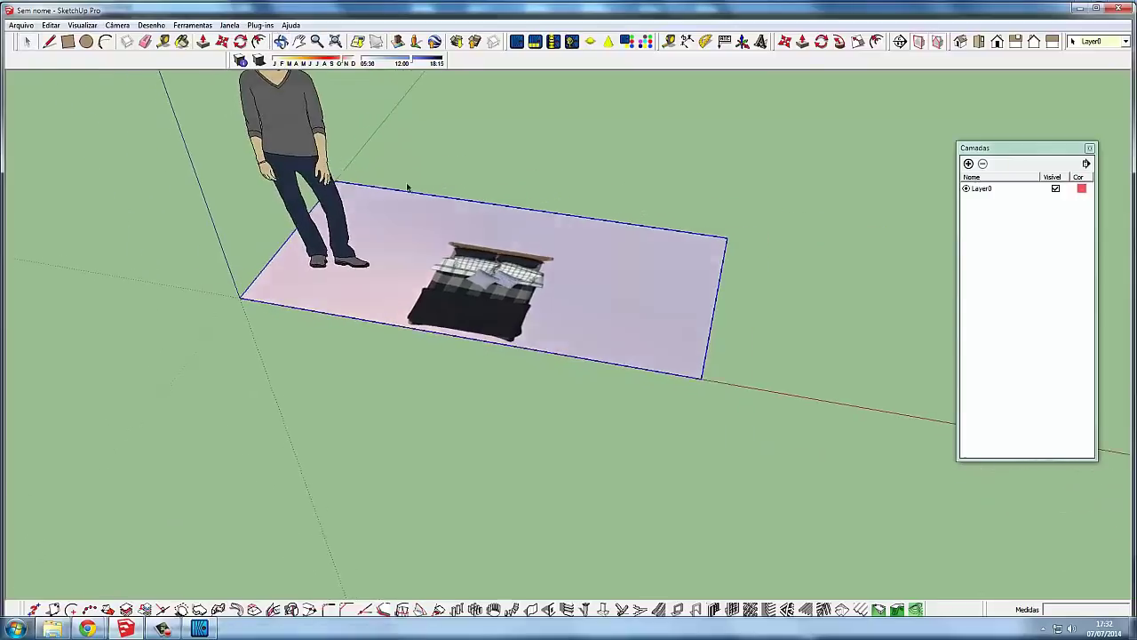
pyautogui.scroll(1, 409, 205)
pyautogui.scroll(1, 452, 241)
pyautogui.scroll(-2, 480, 259)
pyautogui.scroll(1, 481, 259)
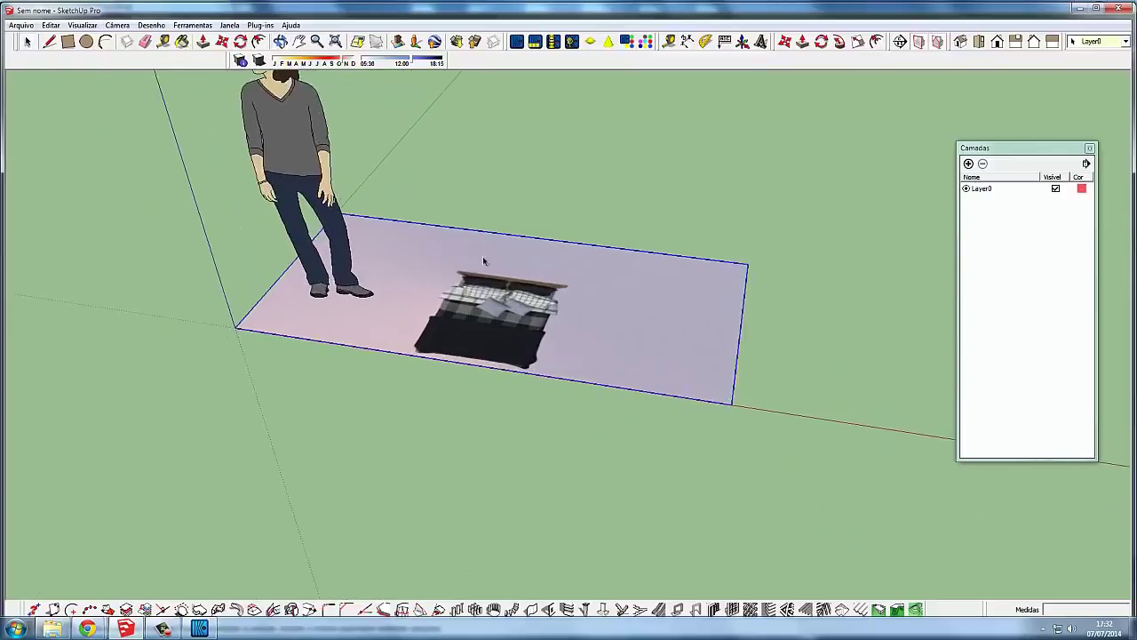
pyautogui.scroll(1, 533, 289)
pyautogui.scroll(1, 566, 291)
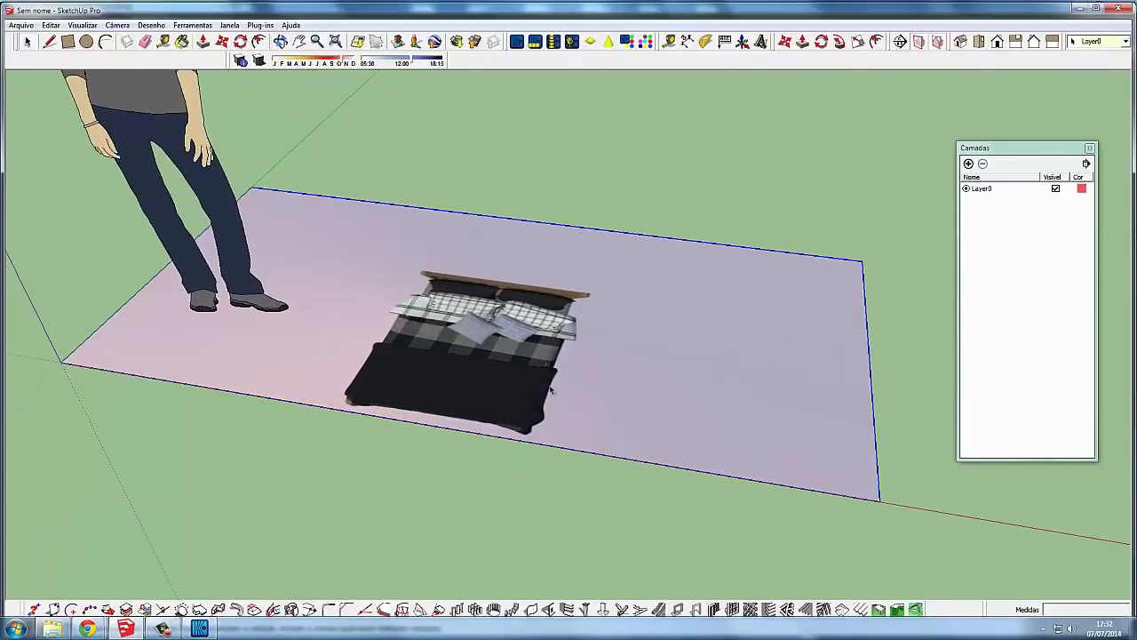
pyautogui.scroll(-2, 547, 332)
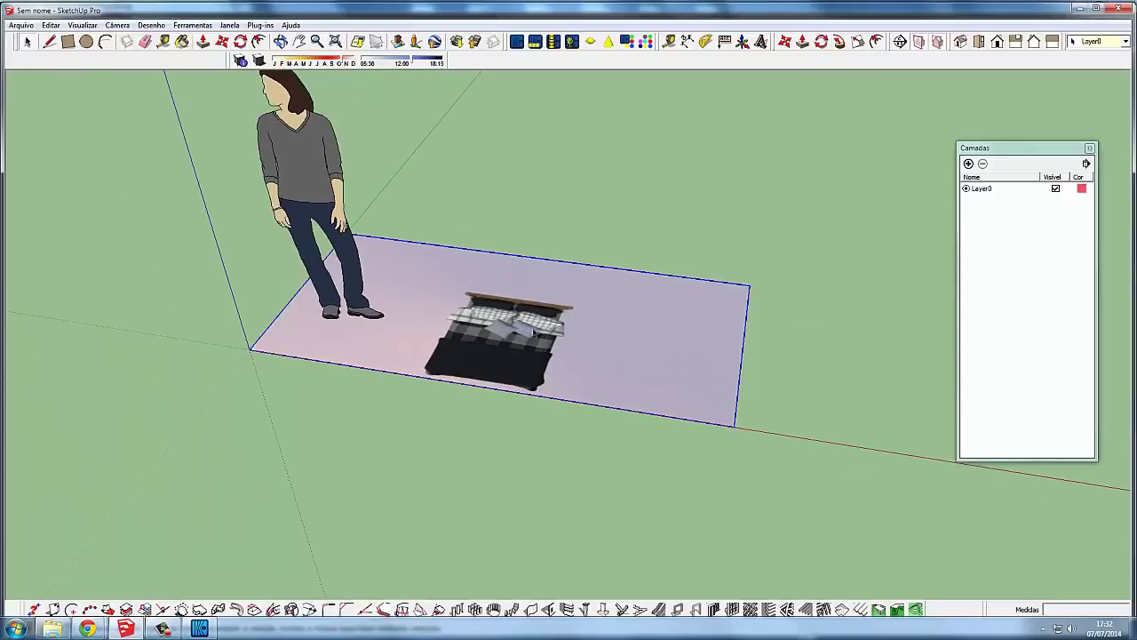
pyautogui.moveTo(480, 313); pyautogui.dragTo(464, 308, button='middle')
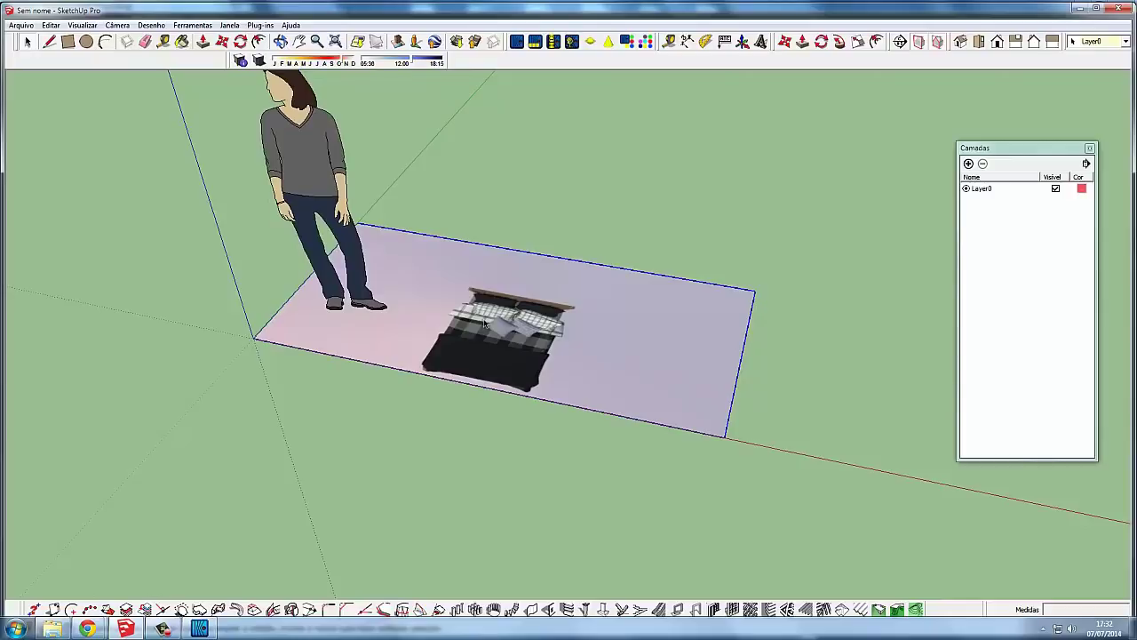
pyautogui.press('Delete')
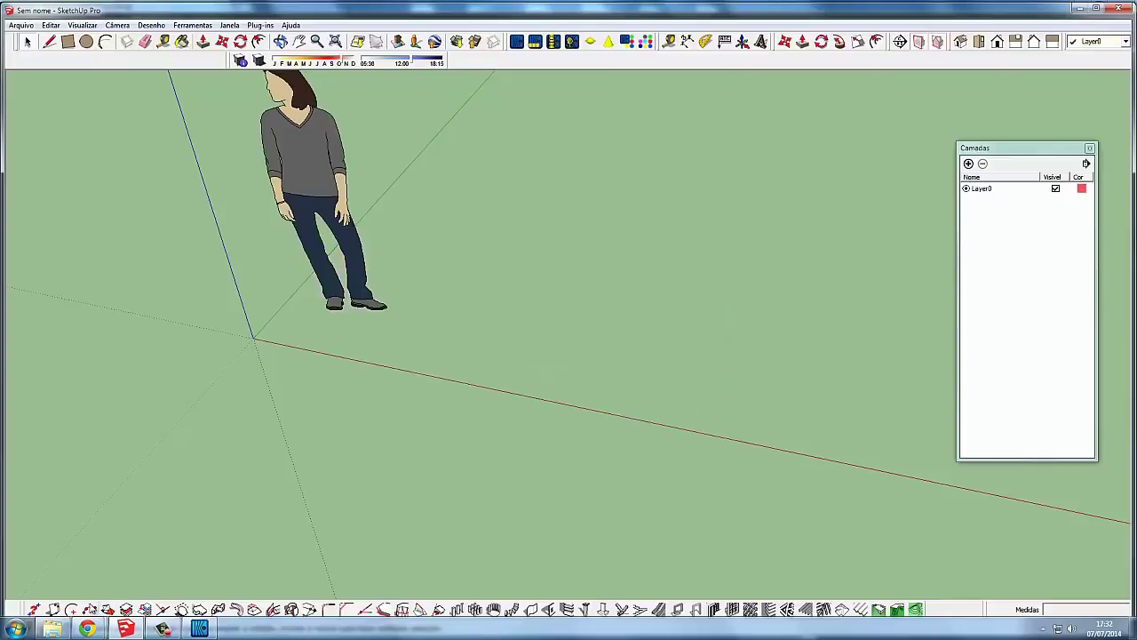
# - Render the fruit bowl top view and save it as a JPEG, closing the image window
pyautogui.click(200, 629)
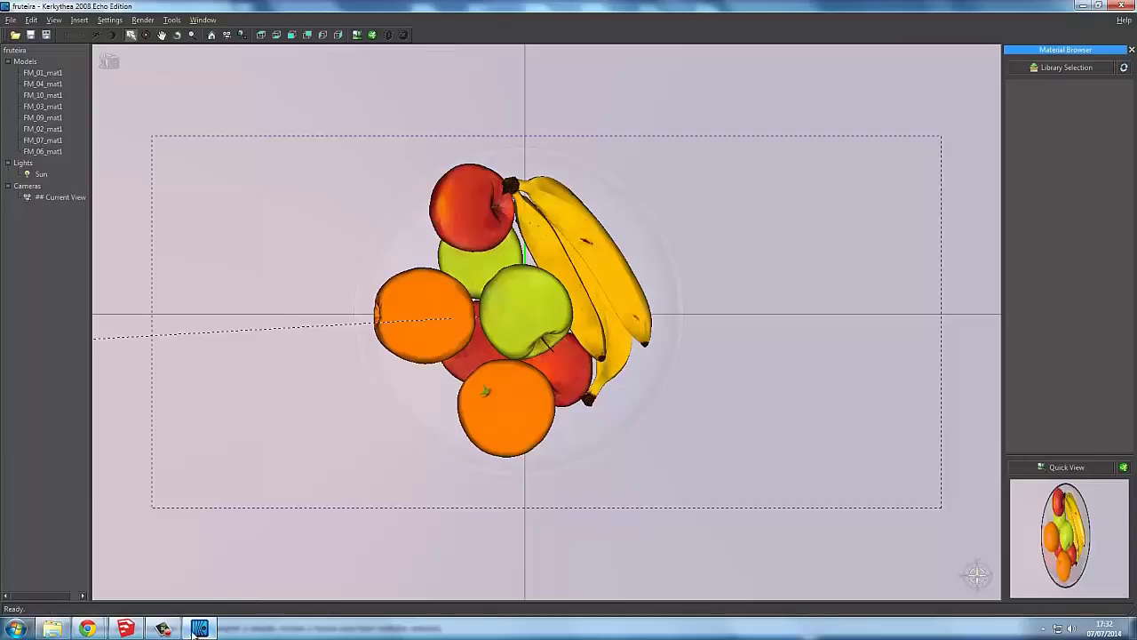
pyautogui.click(372, 34)
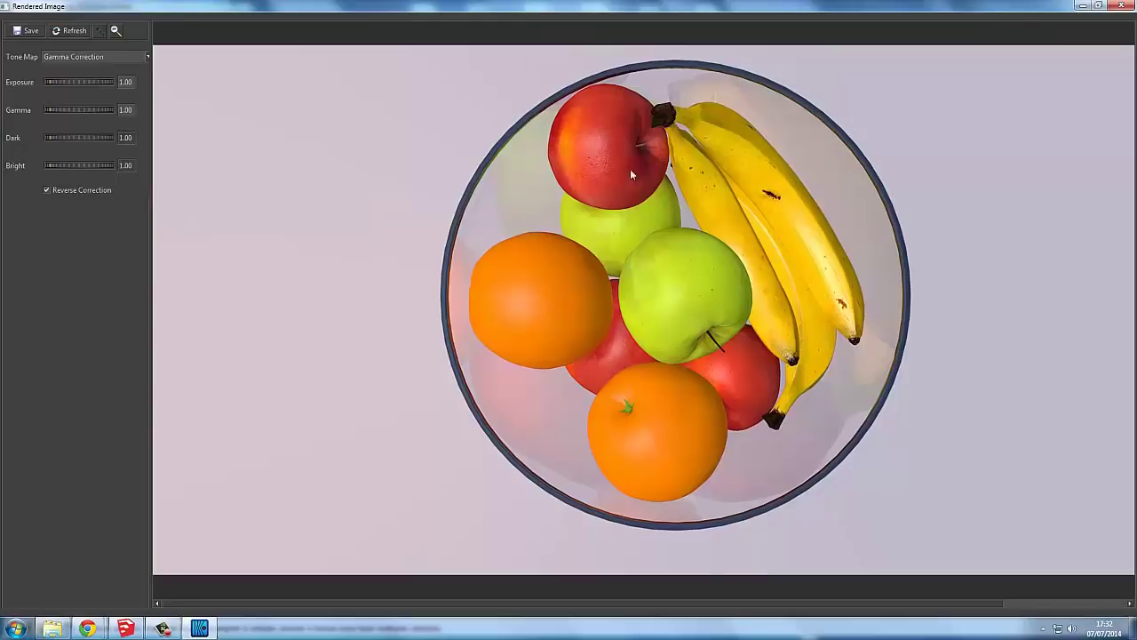
pyautogui.click(27, 31)
pyautogui.write('Fruteia')
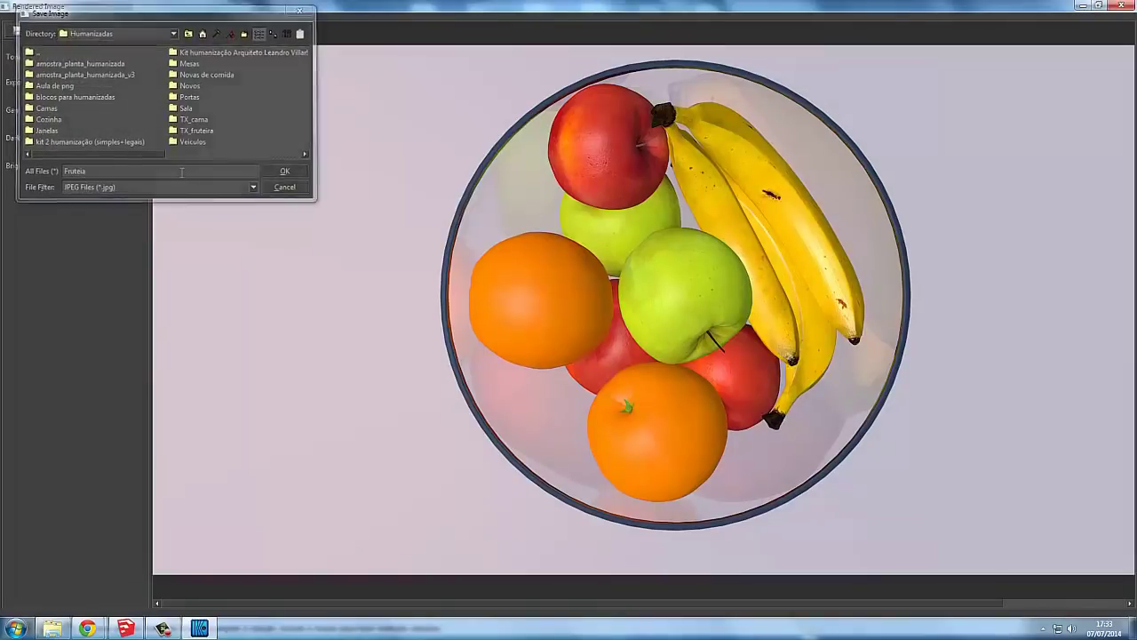
pyautogui.press('Return')
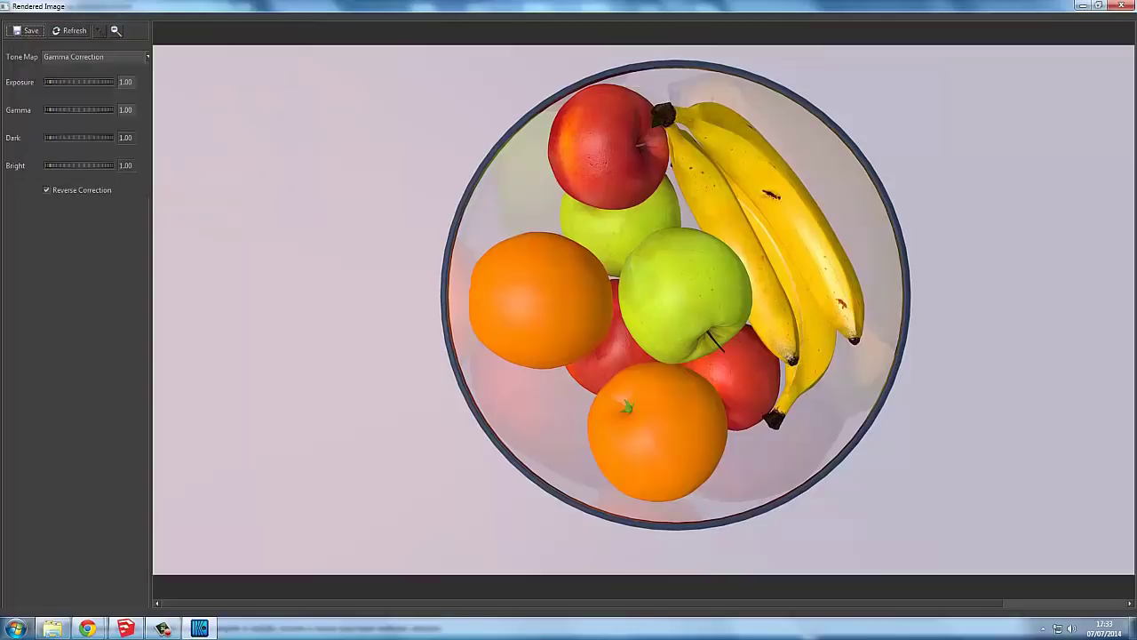
pyautogui.click(1122, 5)
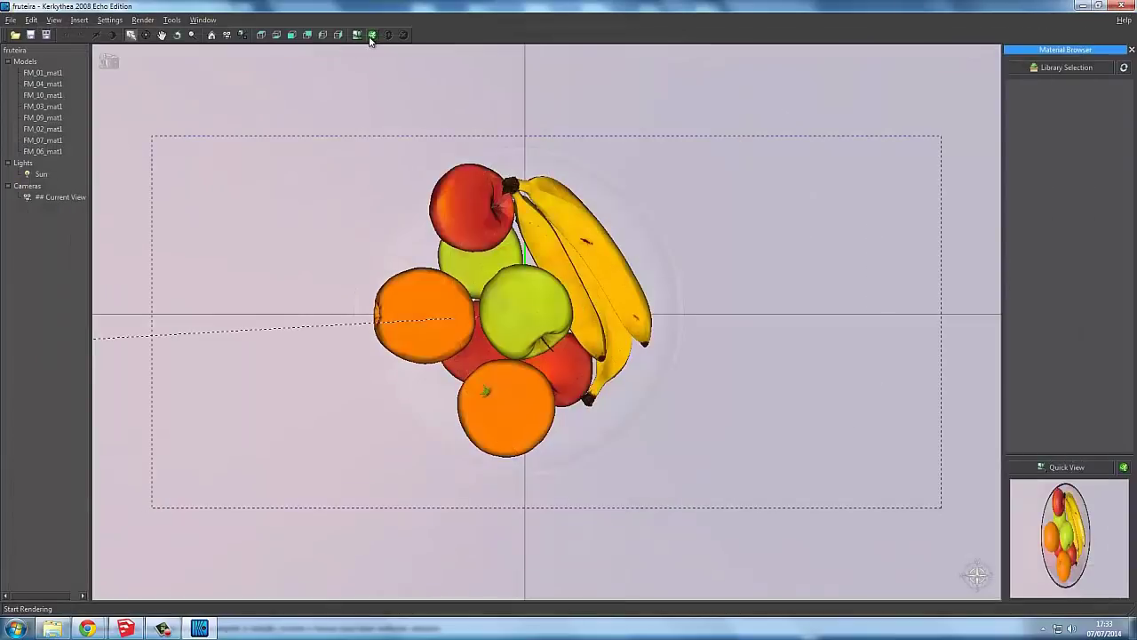
# - Render the bowl with the LR02. Light Pass preset to get a black silhouette
pyautogui.click(371, 35)
pyautogui.click(557, 94)
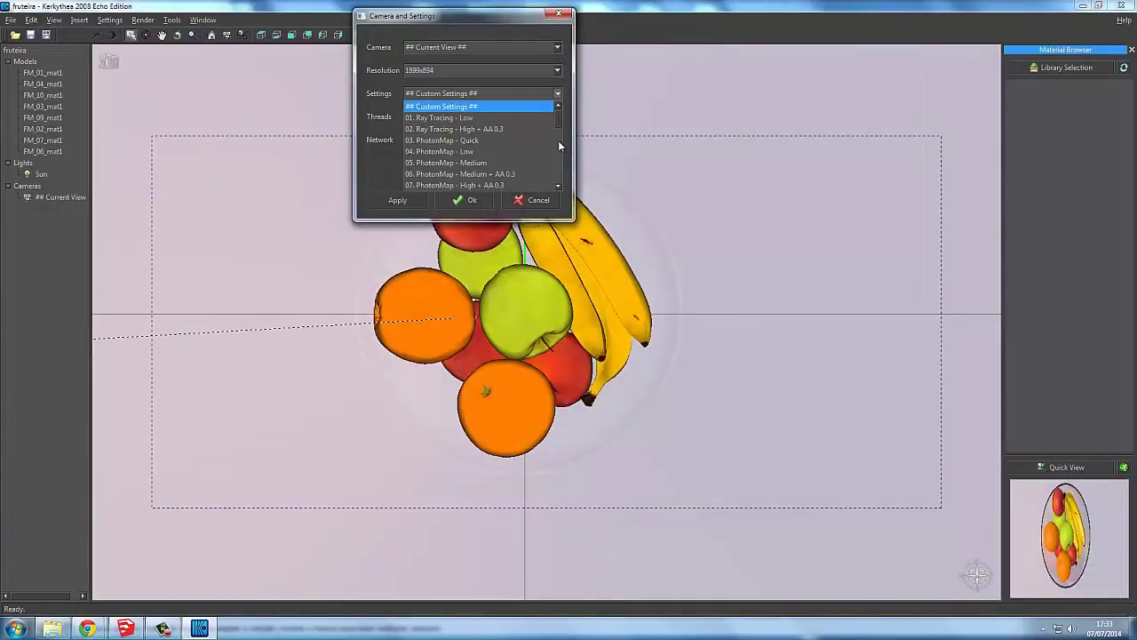
pyautogui.moveTo(558, 140); pyautogui.dragTo(560, 186)
pyautogui.click(453, 162)
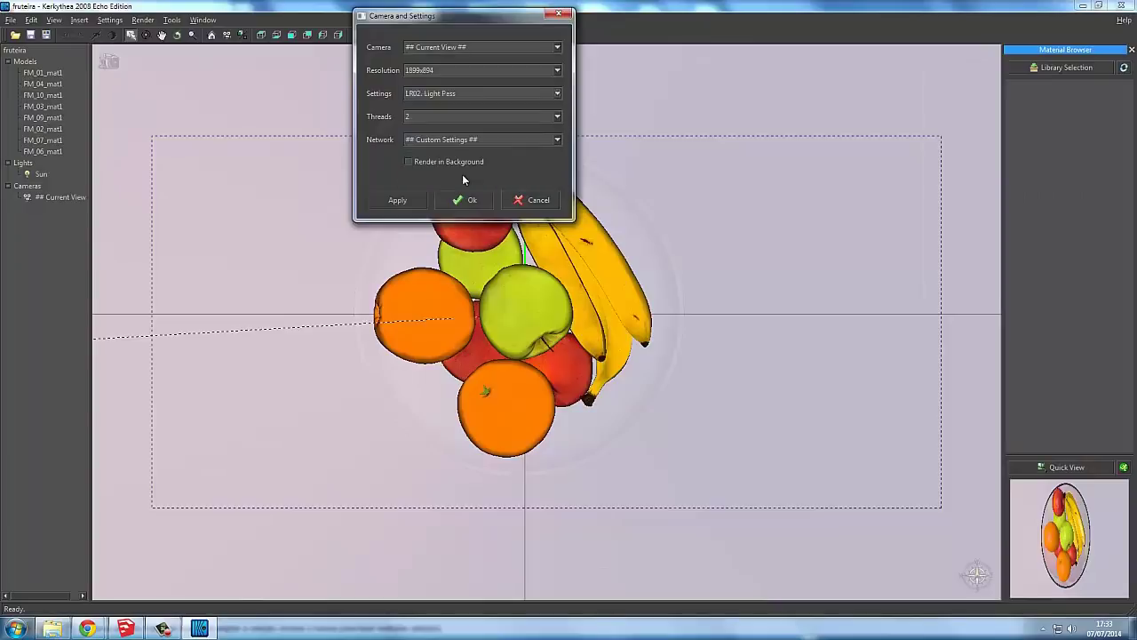
pyautogui.click(471, 201)
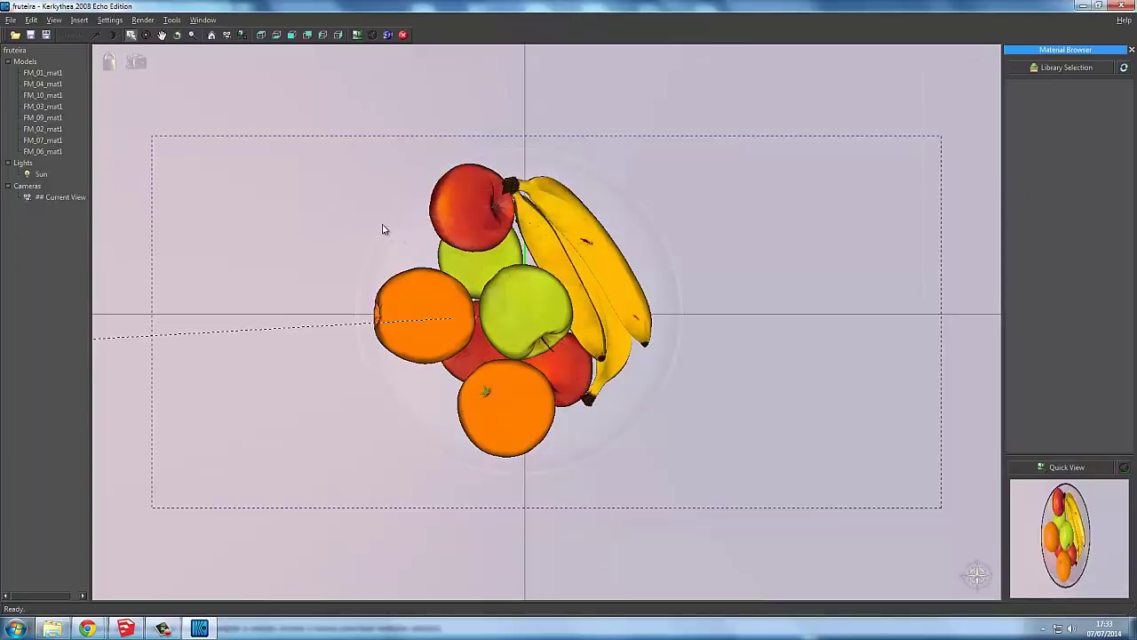
pyautogui.click(163, 628)
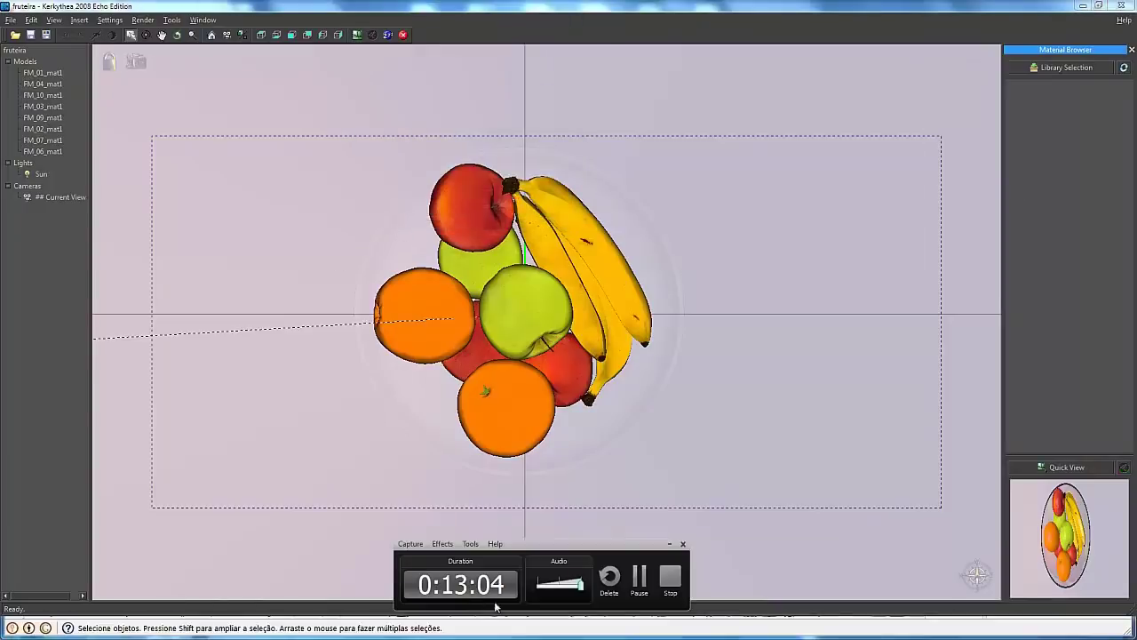
pyautogui.click(669, 544)
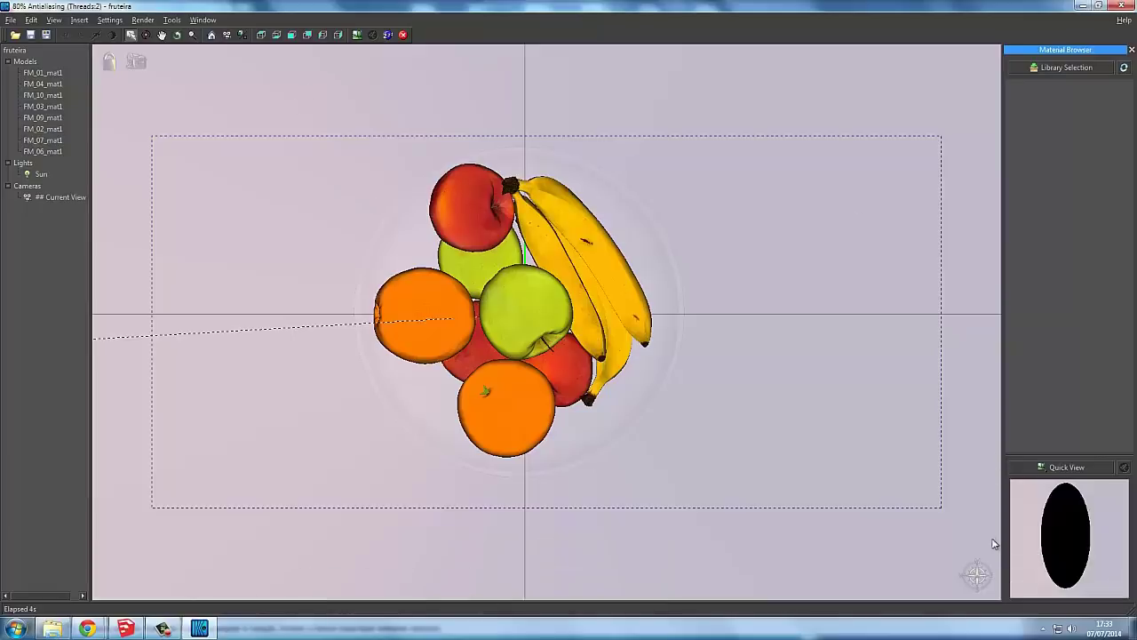
# - Save the silhouette render as fruteira 2 and begin exiting Kerkythea
pyautogui.click(359, 36)
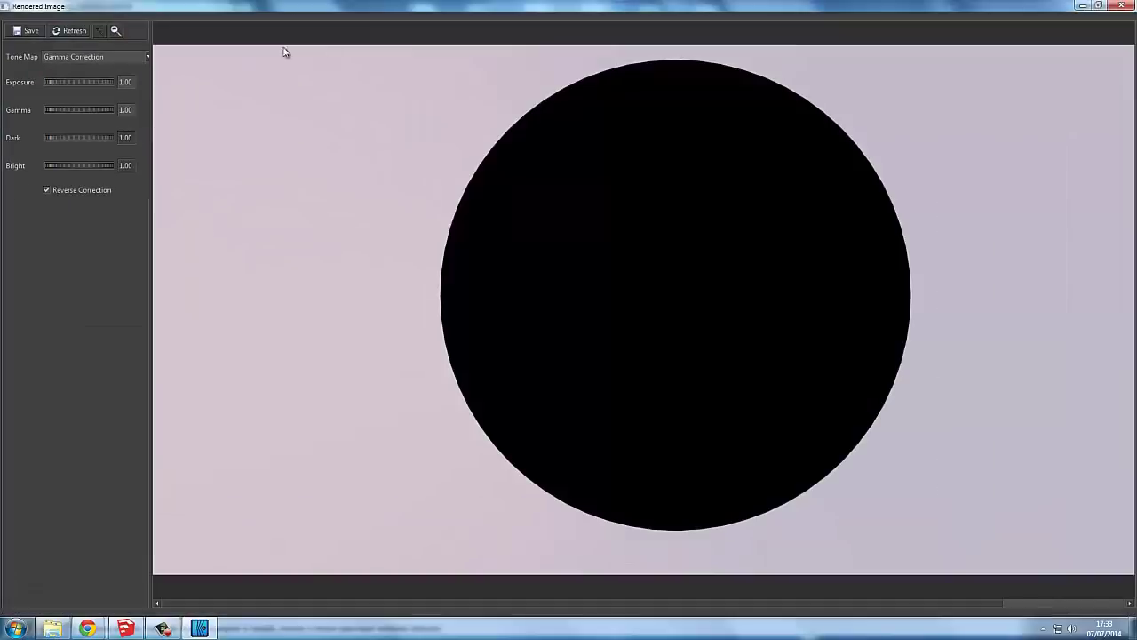
pyautogui.click(27, 30)
pyautogui.write('fruteira 1')
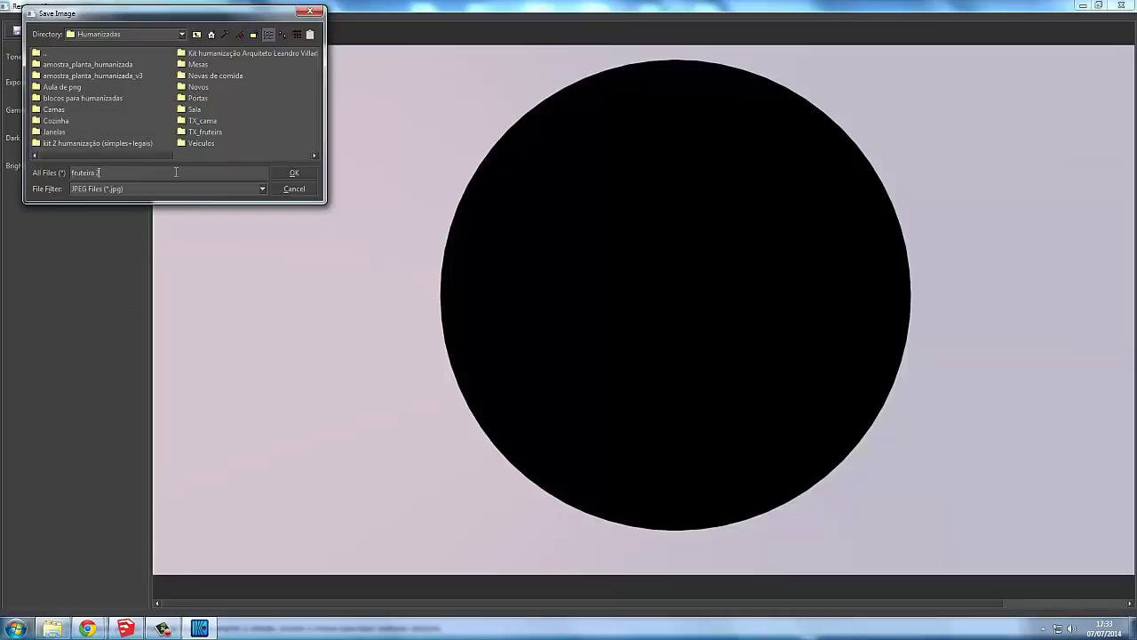
pyautogui.press('Return')
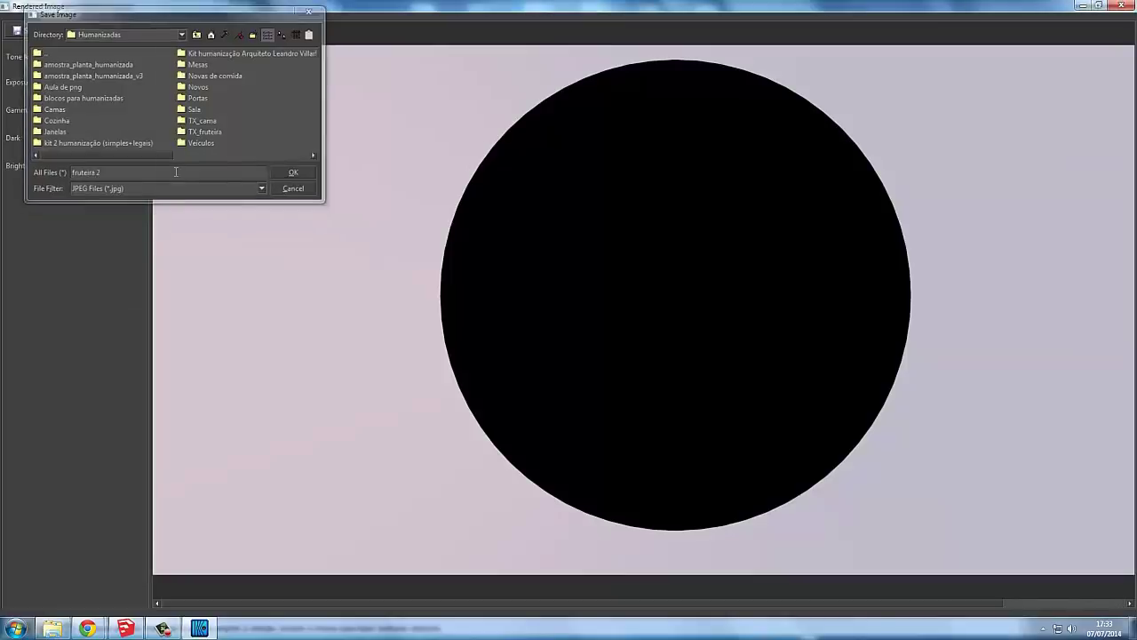
pyautogui.click(1132, 7)
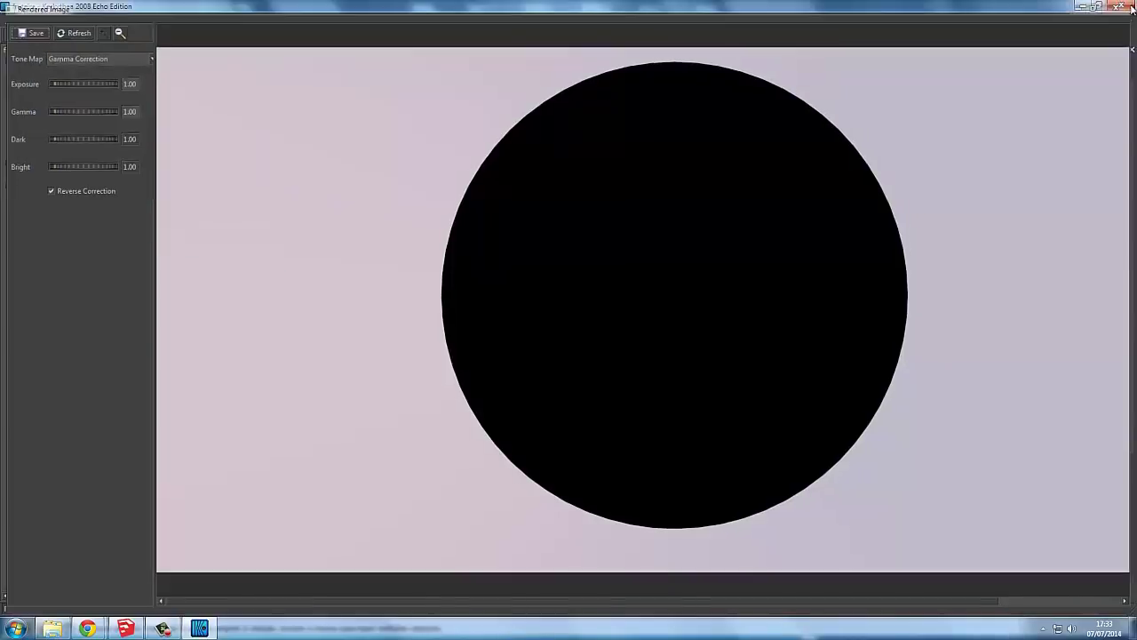
pyautogui.click(1128, 7)
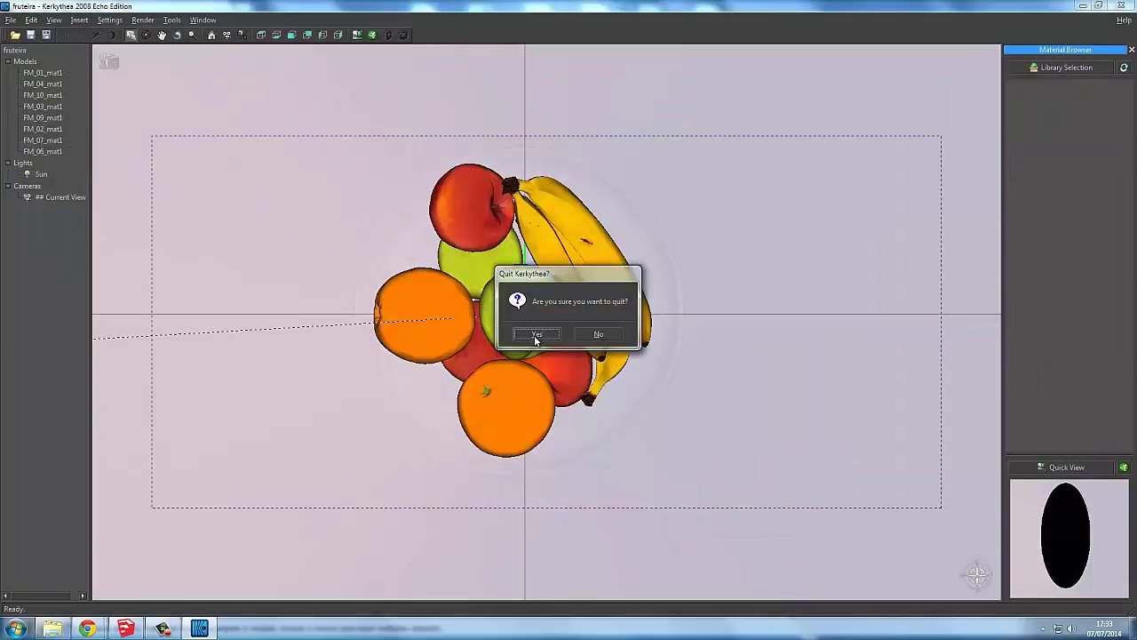
# - Quit Kerkythea, dismiss the error, and launch Adobe Photoshop CS5 (64 Bit) from Start
pyautogui.click(537, 335)
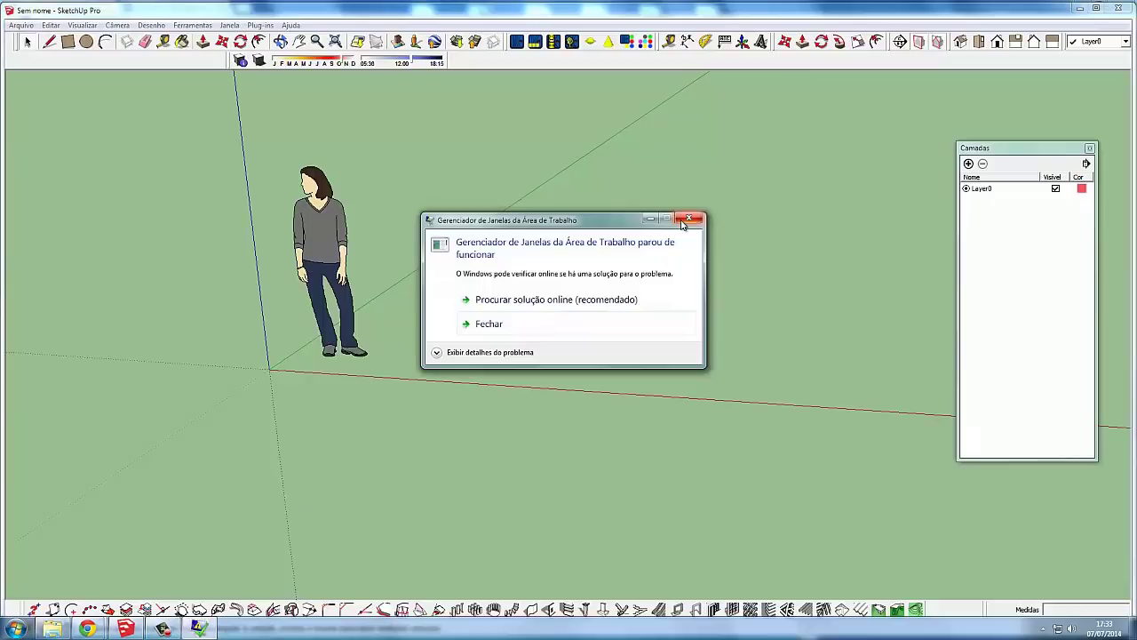
pyautogui.click(684, 222)
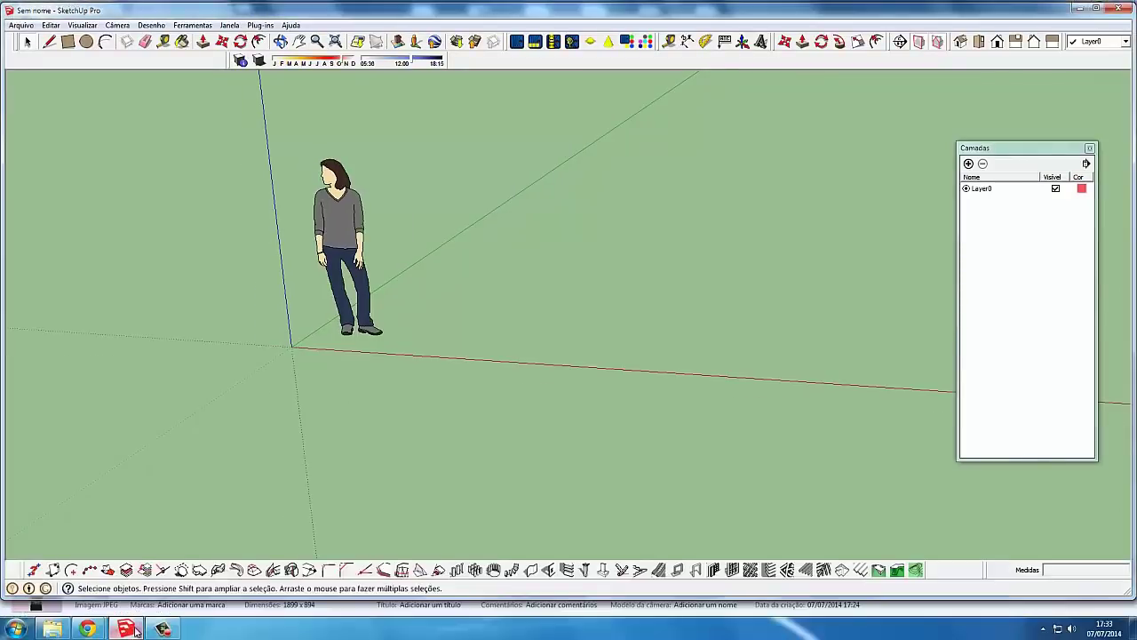
pyautogui.click(19, 628)
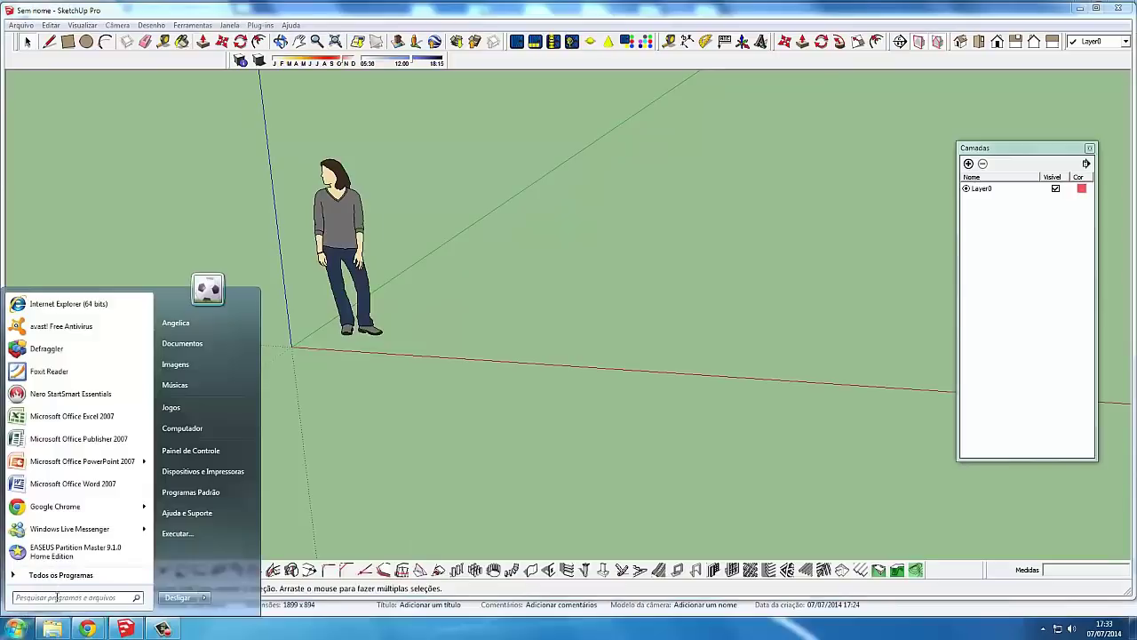
pyautogui.write('photo')
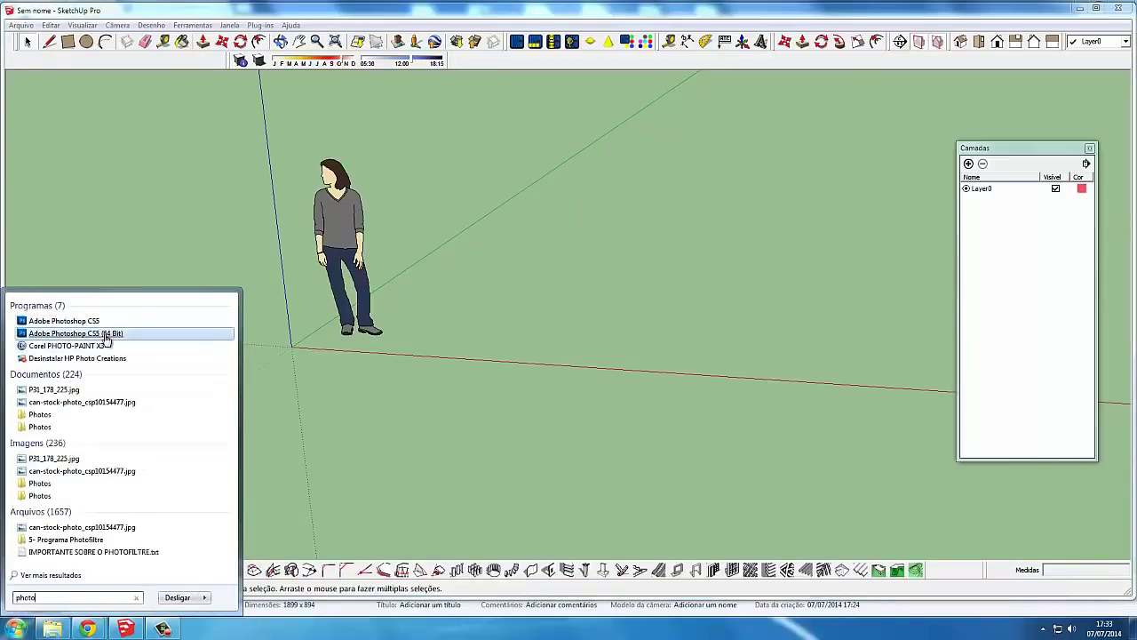
pyautogui.click(105, 334)
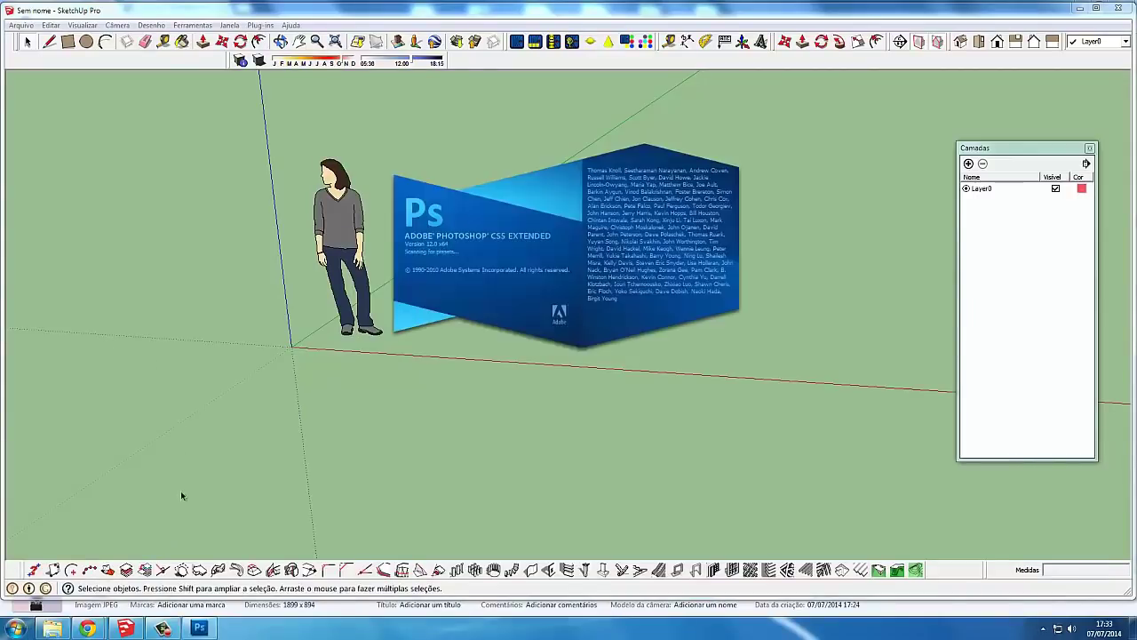
# - Bring the Photoshop window to the front from the taskbar
pyautogui.click(163, 628)
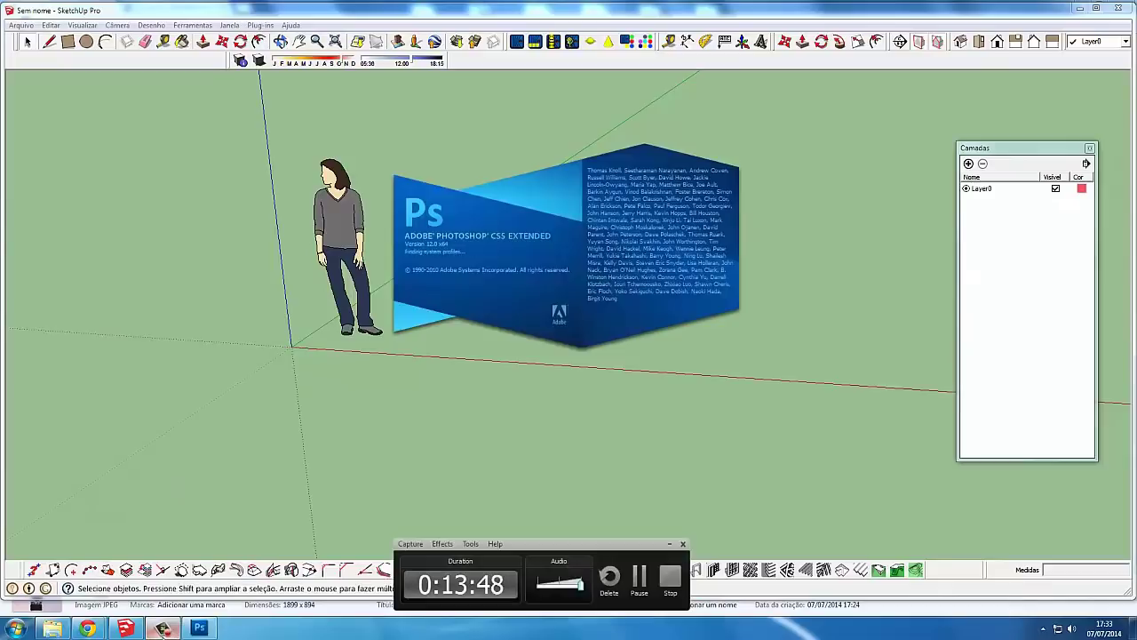
pyautogui.click(163, 628)
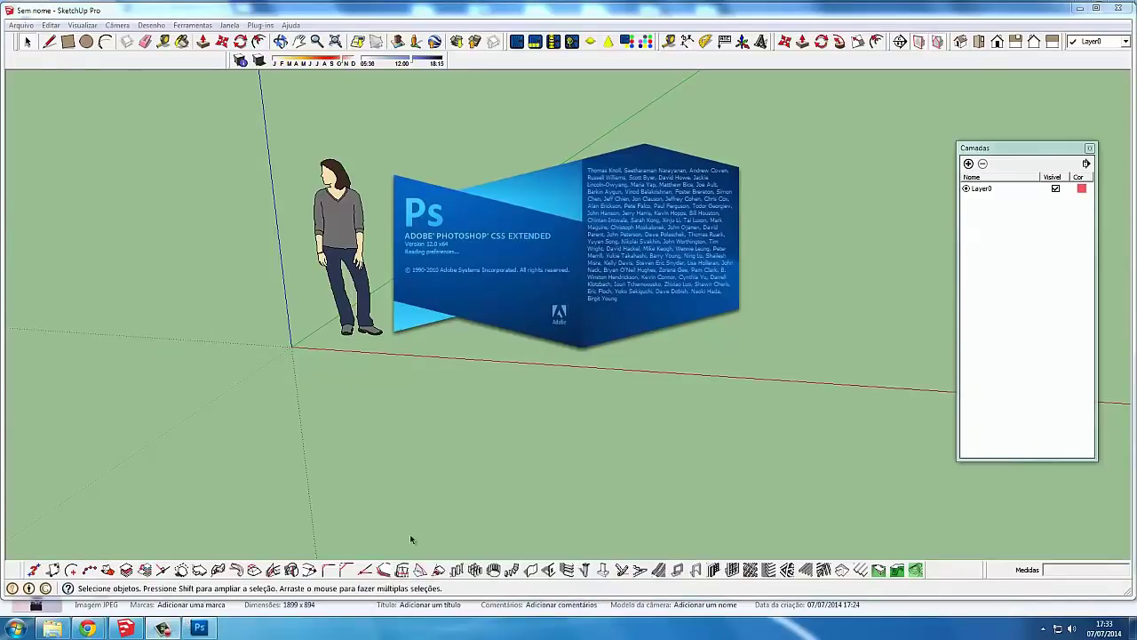
pyautogui.click(1097, 9)
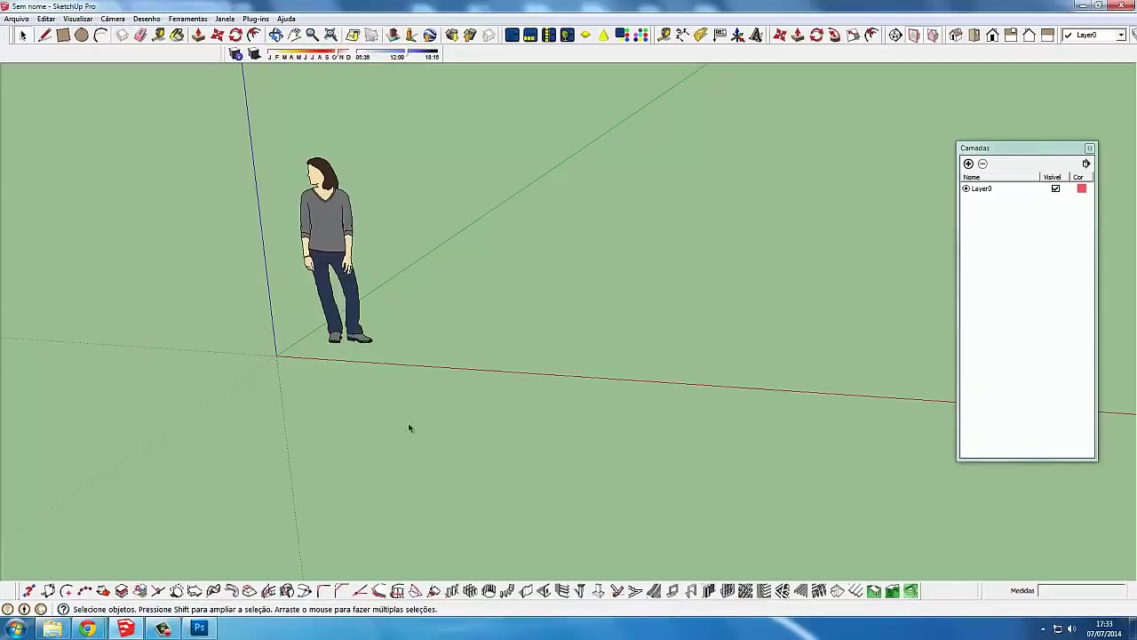
pyautogui.click(201, 629)
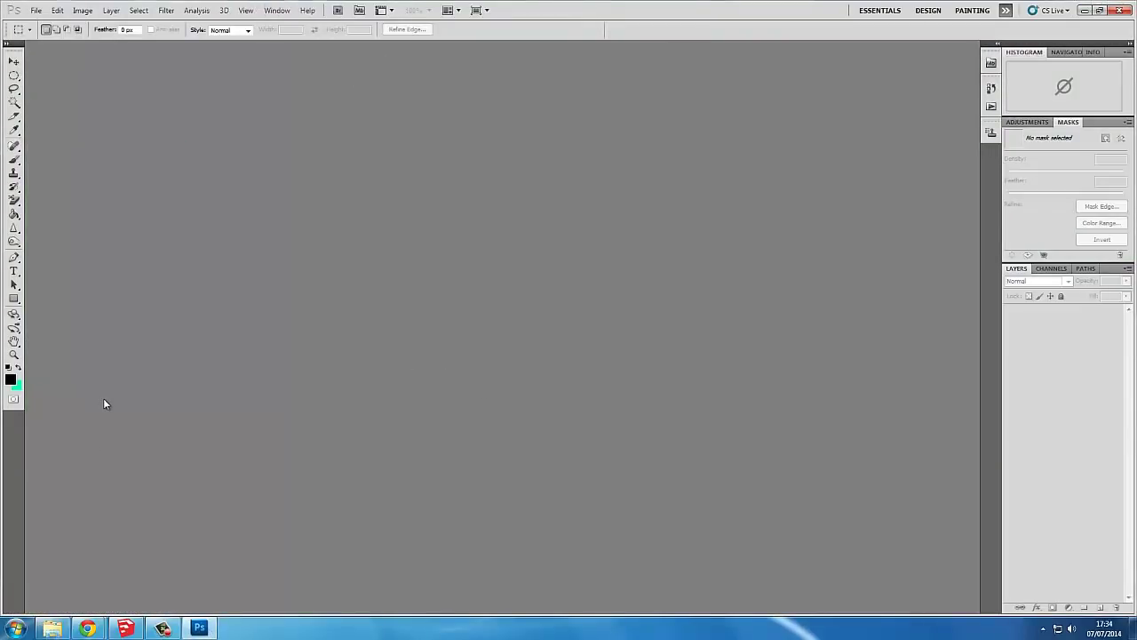
# - Open the bed render Cama.jpg in Photoshop from the Humanizadas folder
pyautogui.click(51, 629)
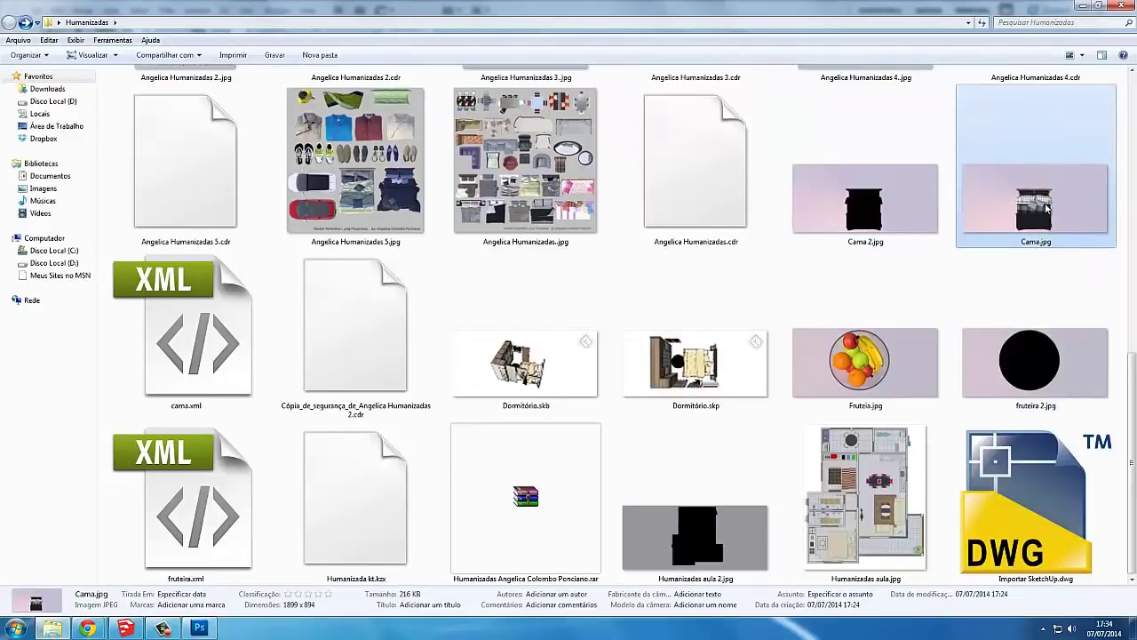
pyautogui.moveTo(1047, 208); pyautogui.dragTo(226, 565)
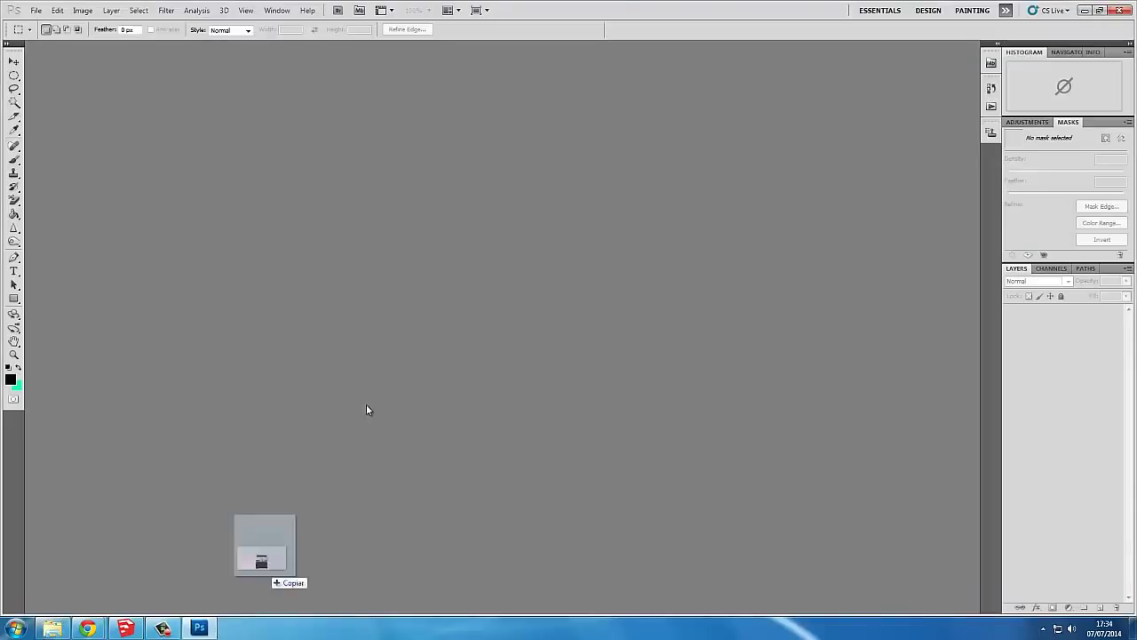
pyautogui.moveTo(226, 565); pyautogui.dragTo(360, 408)
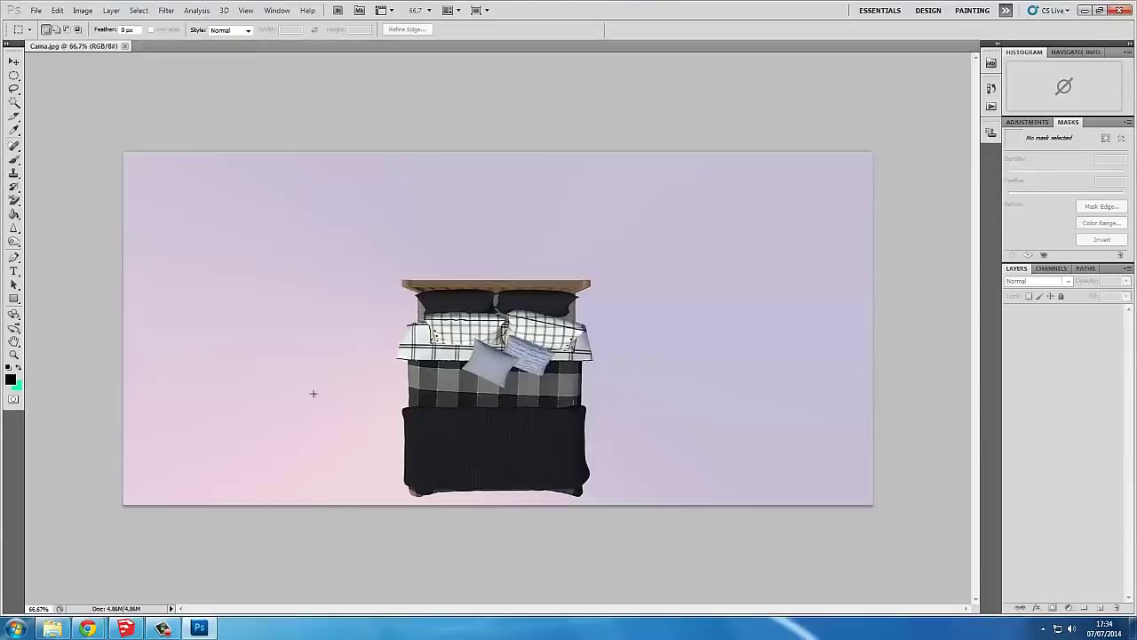
# - Place the black silhouette Cama 2.jpg as a layer over the bed image
pyautogui.click(53, 629)
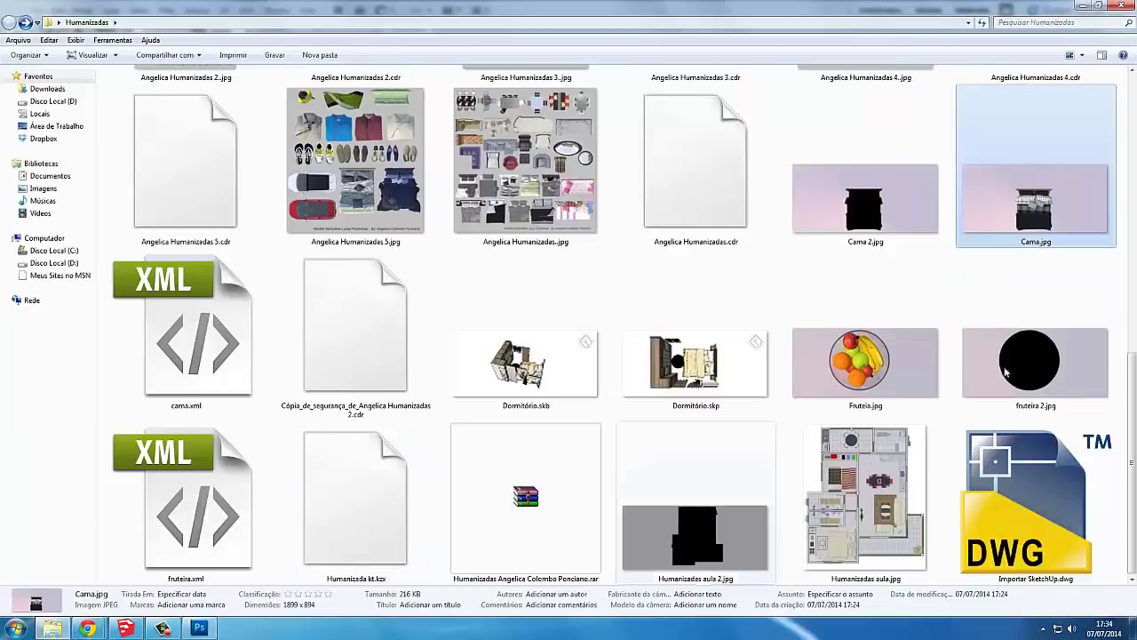
pyautogui.click(876, 212)
pyautogui.moveTo(891, 212)
pyautogui.mouseDown()
pyautogui.moveTo(202, 631)
pyautogui.moveTo(508, 412)
pyautogui.mouseUp()
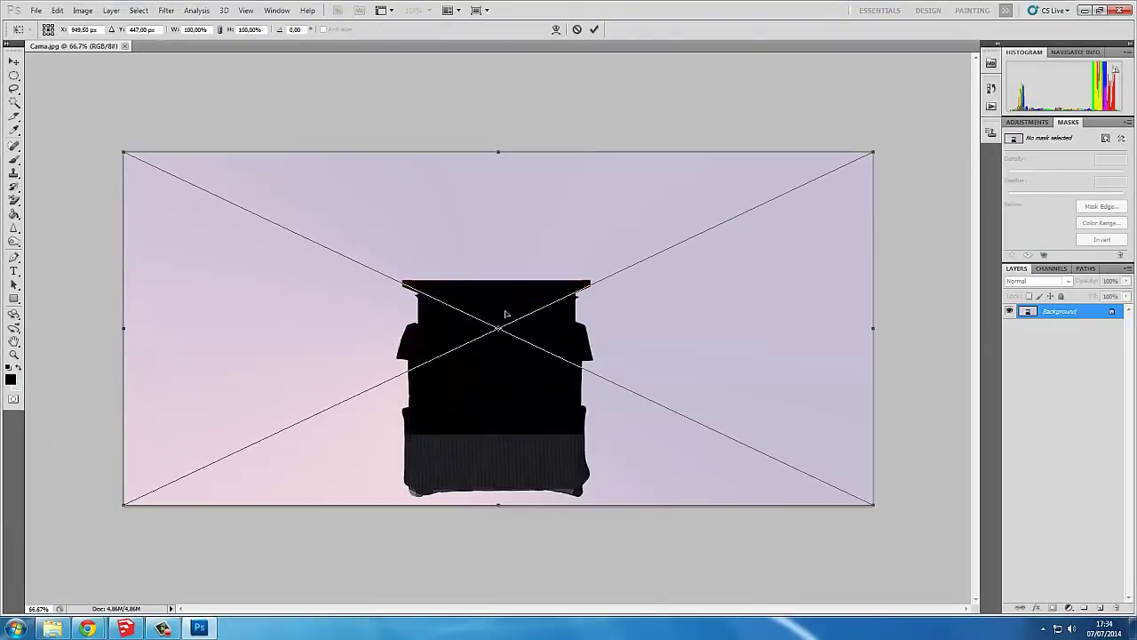
pyautogui.press('Return')
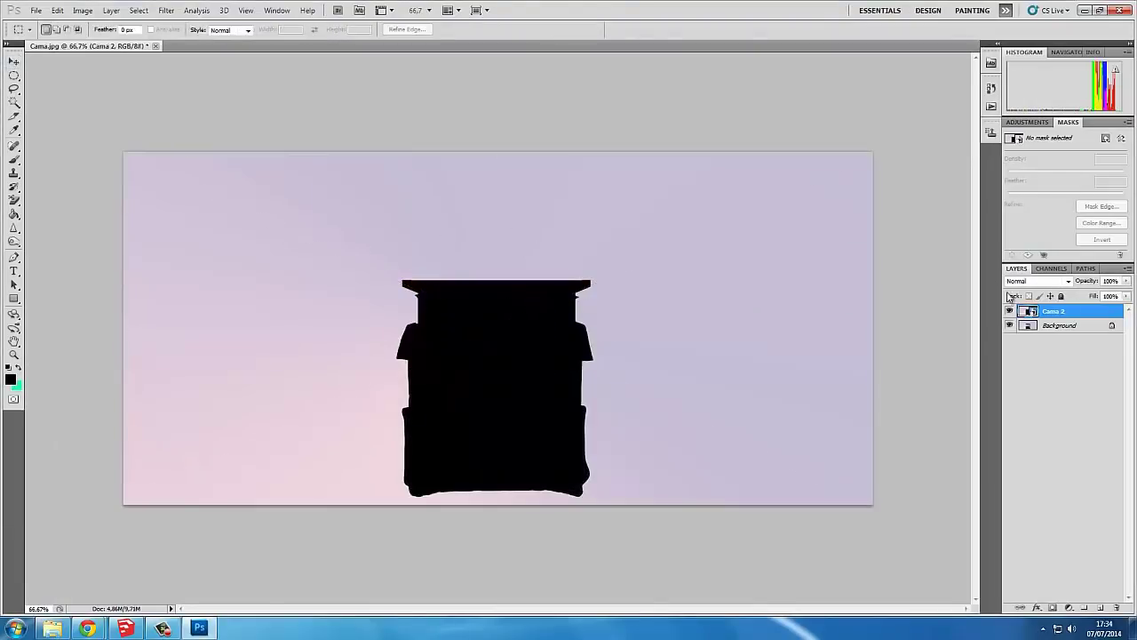
# - Convert the Background layer into an editable Layer 0
pyautogui.click(1085, 329)
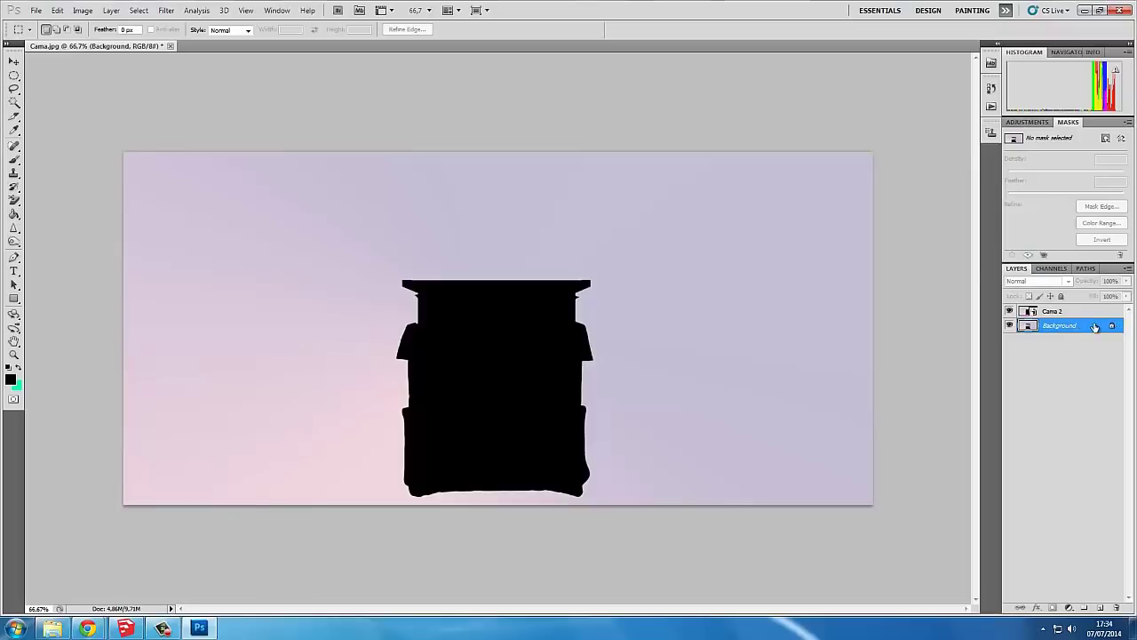
pyautogui.doubleClick(1096, 327)
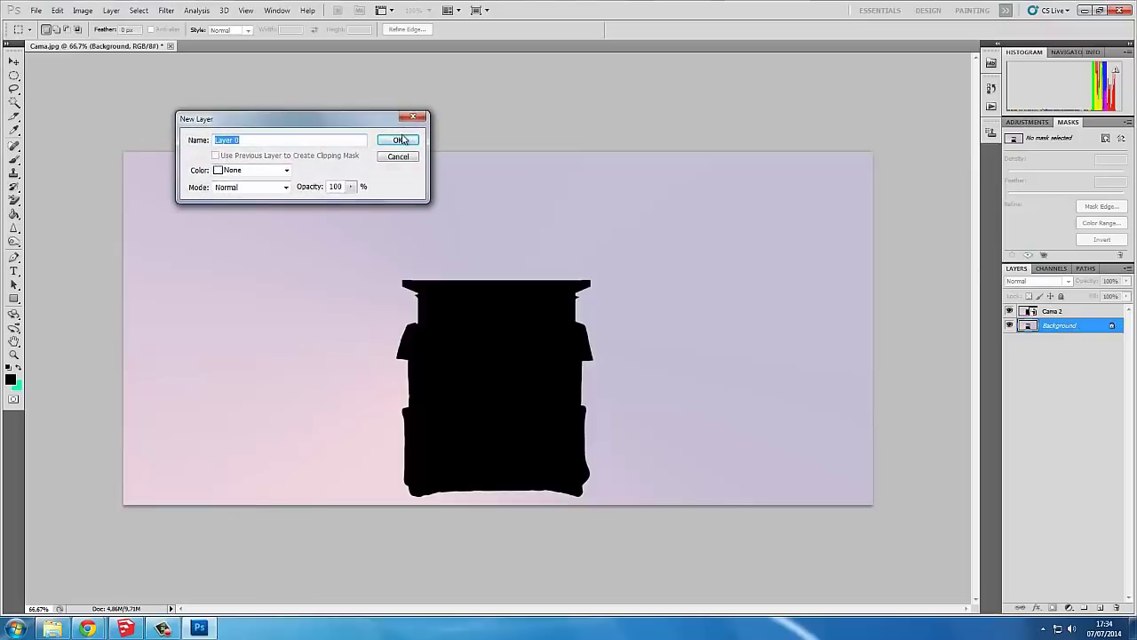
pyautogui.click(400, 140)
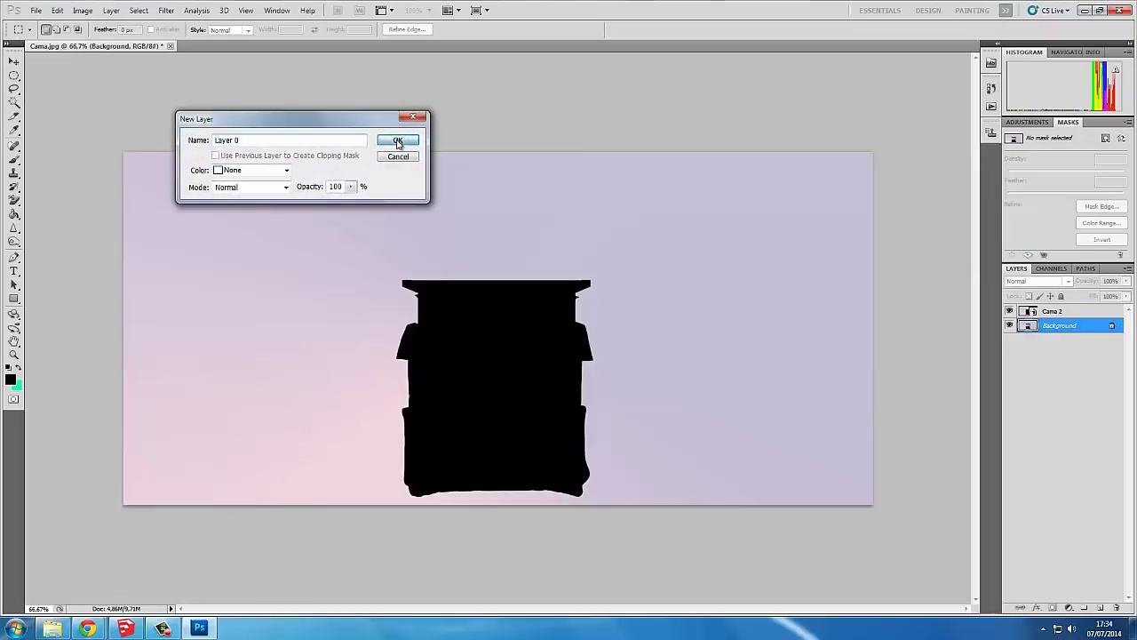
# - Magic Wand the black silhouette on Cama 2 and invert the selection
pyautogui.click(1058, 313)
pyautogui.click(1062, 327)
pyautogui.click(1060, 313)
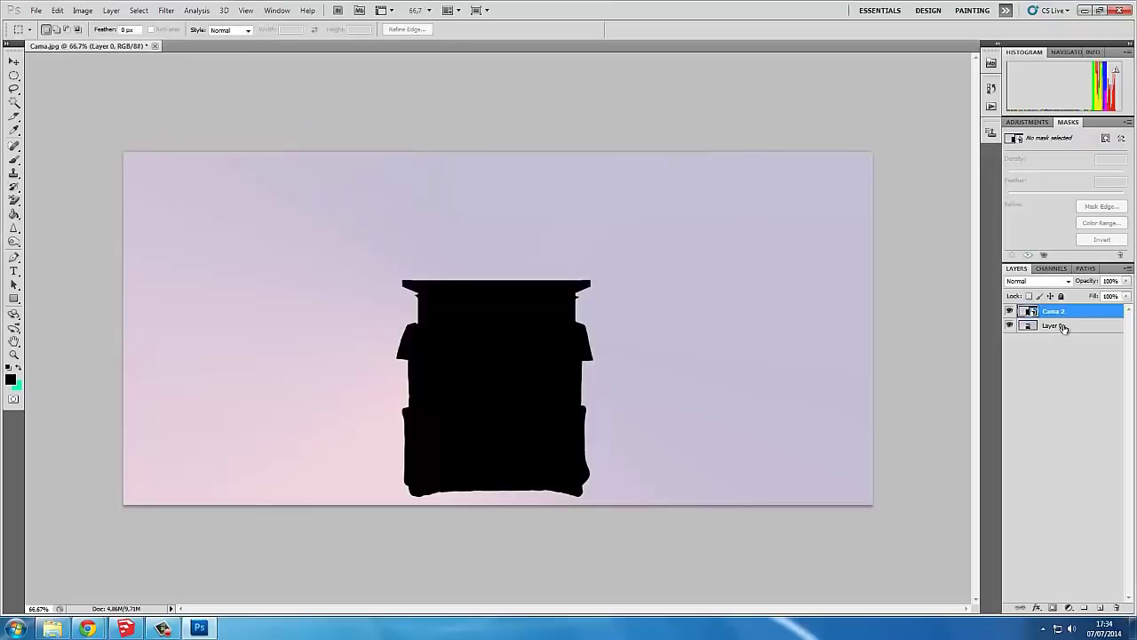
pyautogui.click(1063, 327)
pyautogui.click(1031, 311)
pyautogui.click(15, 103)
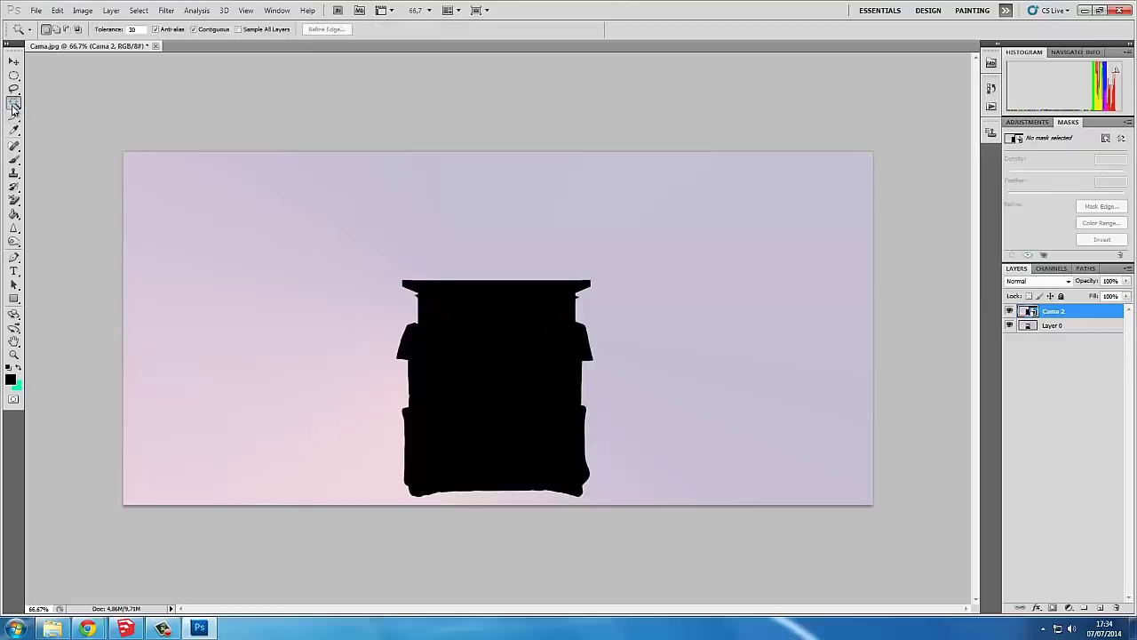
pyautogui.click(460, 337)
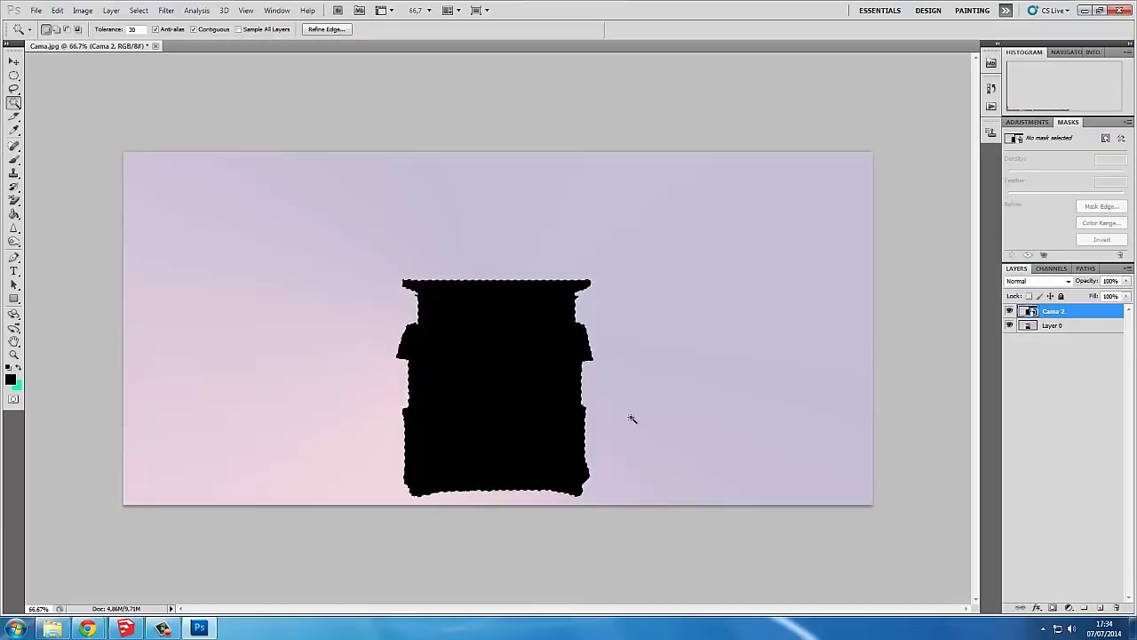
pyautogui.rightClick(557, 311)
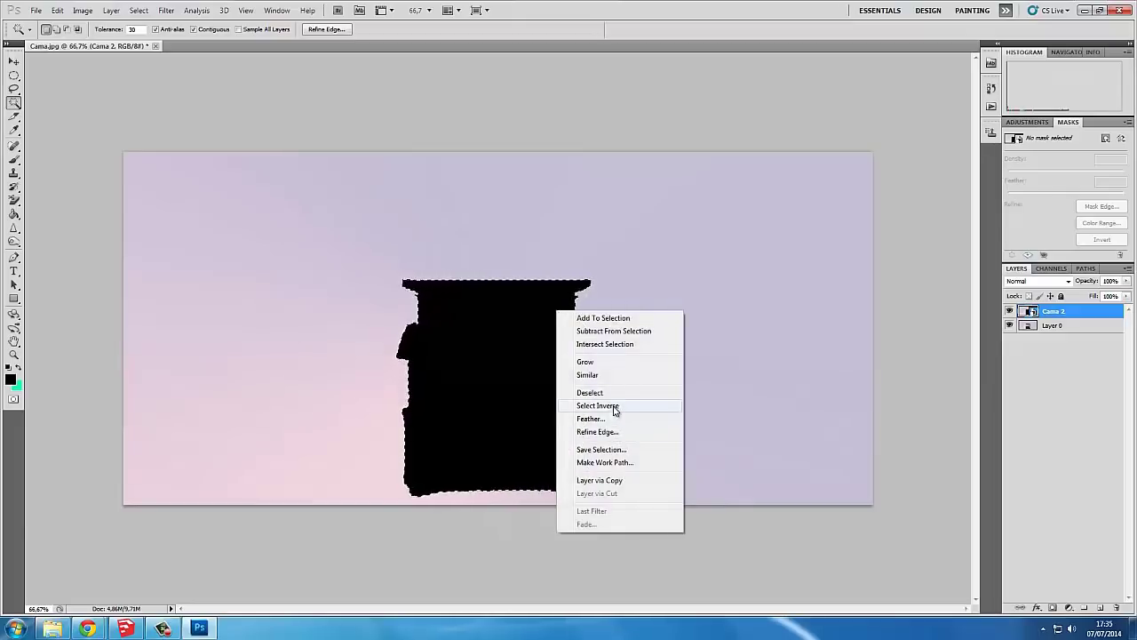
pyautogui.click(613, 409)
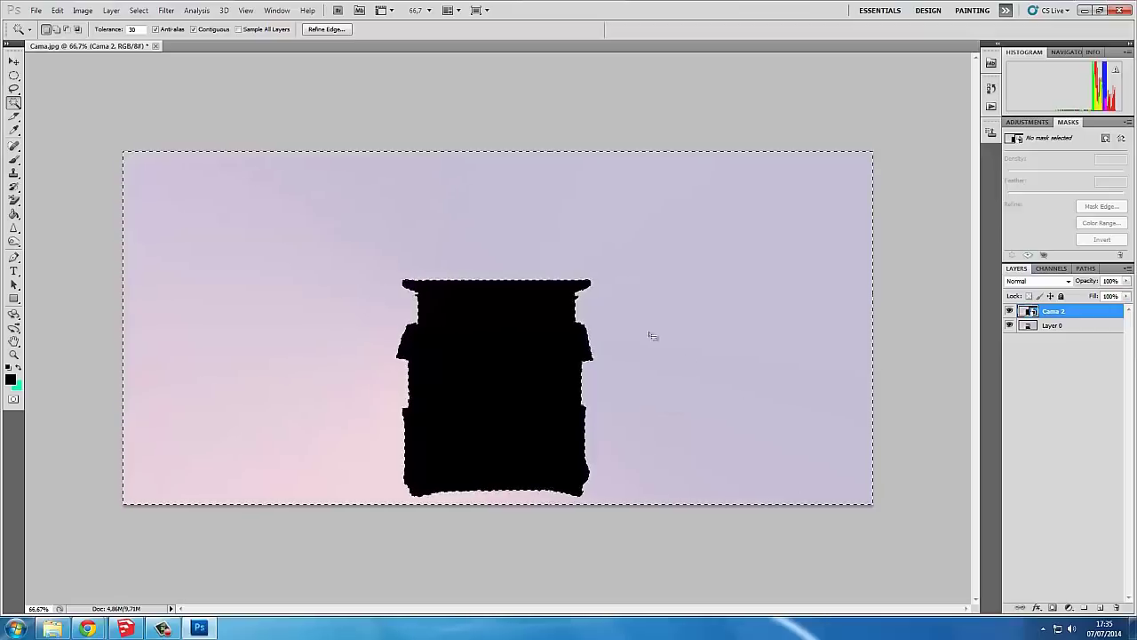
# - Clear the background from Layer 0 and drag the Cama 2 layer to the trash
pyautogui.click(1066, 328)
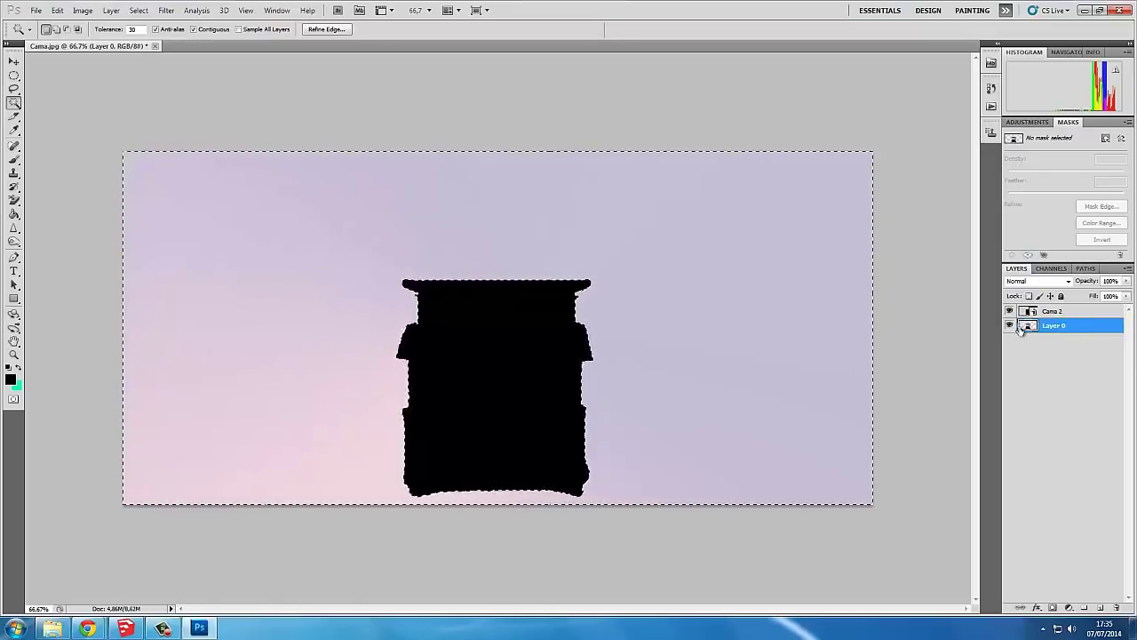
pyautogui.click(1073, 312)
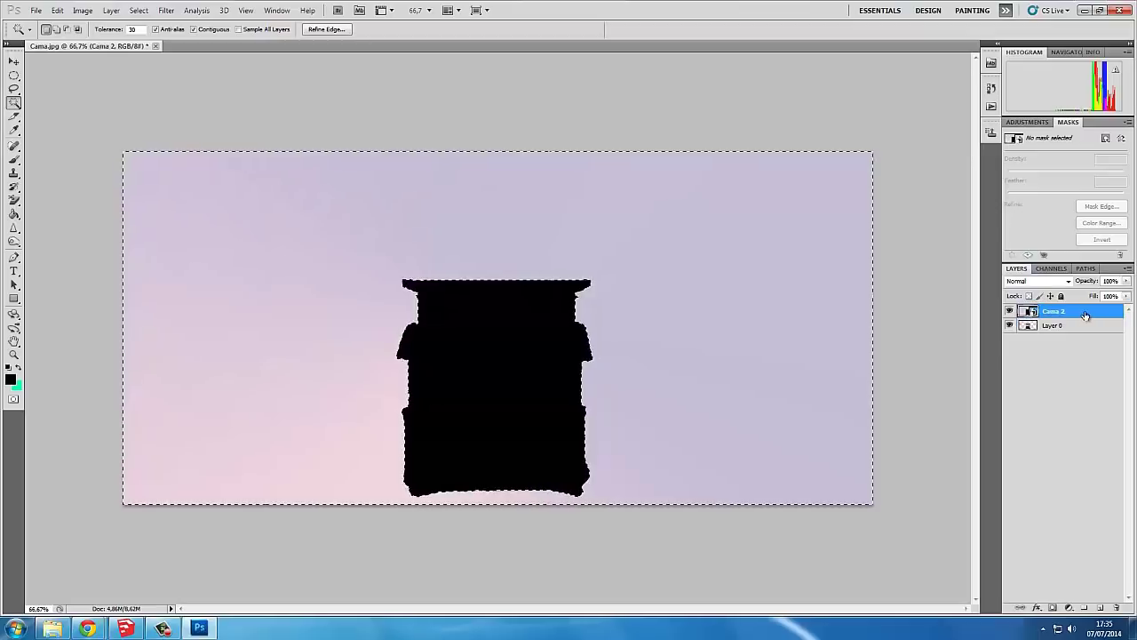
pyautogui.moveTo(1093, 312); pyautogui.dragTo(1117, 608)
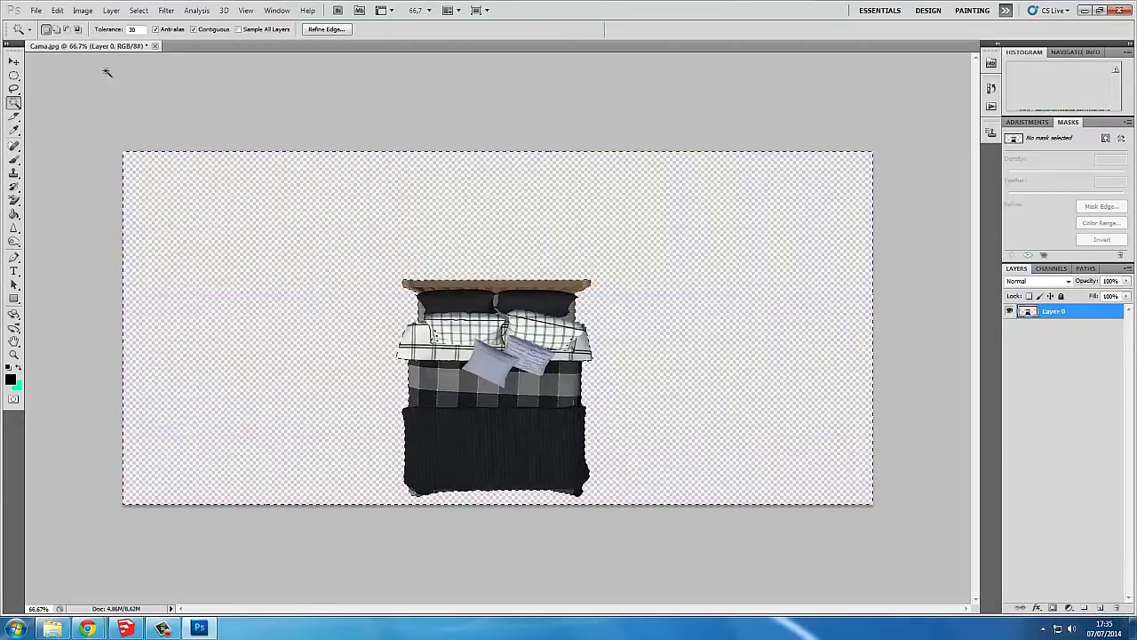
pyautogui.click(14, 61)
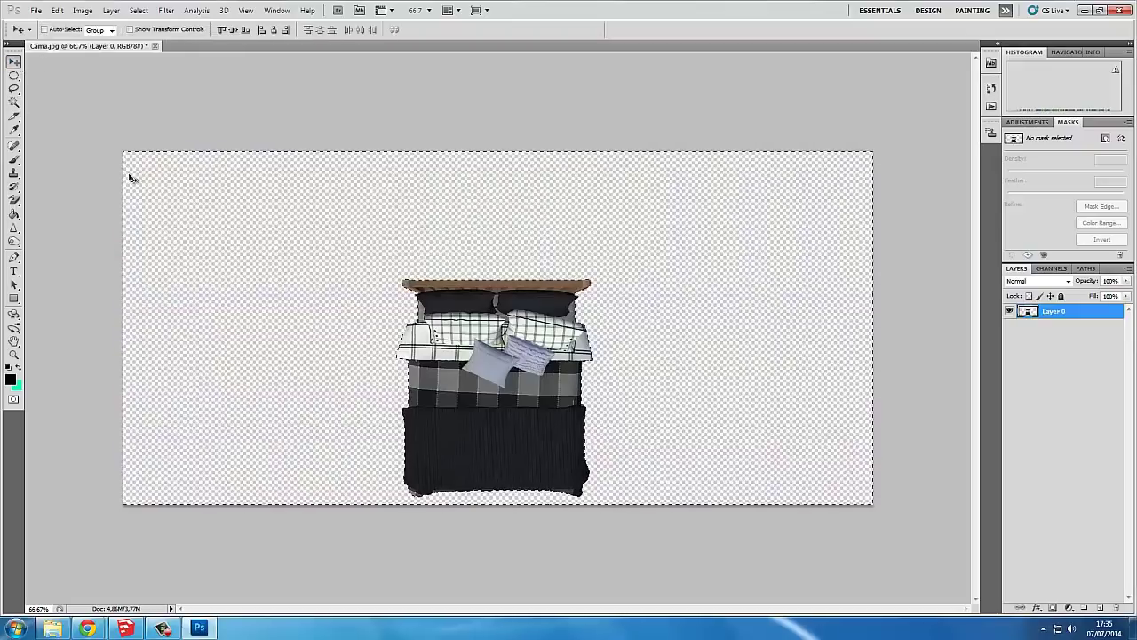
# - Save the cut-out bed as an interlaced PNG named Cama.png
pyautogui.click(37, 11)
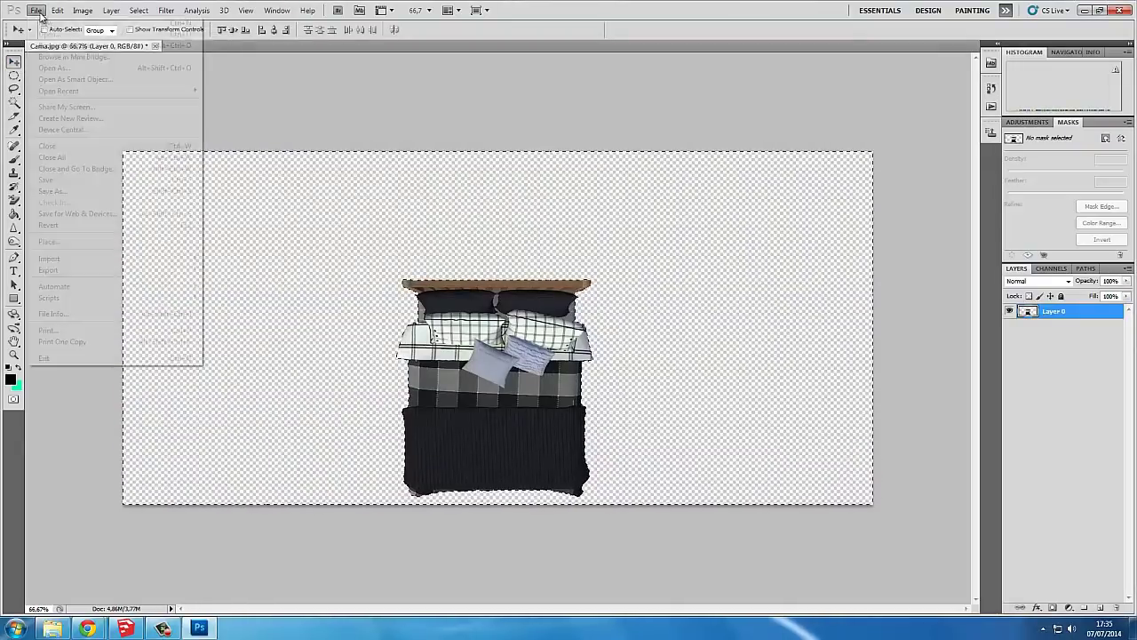
pyautogui.click(102, 191)
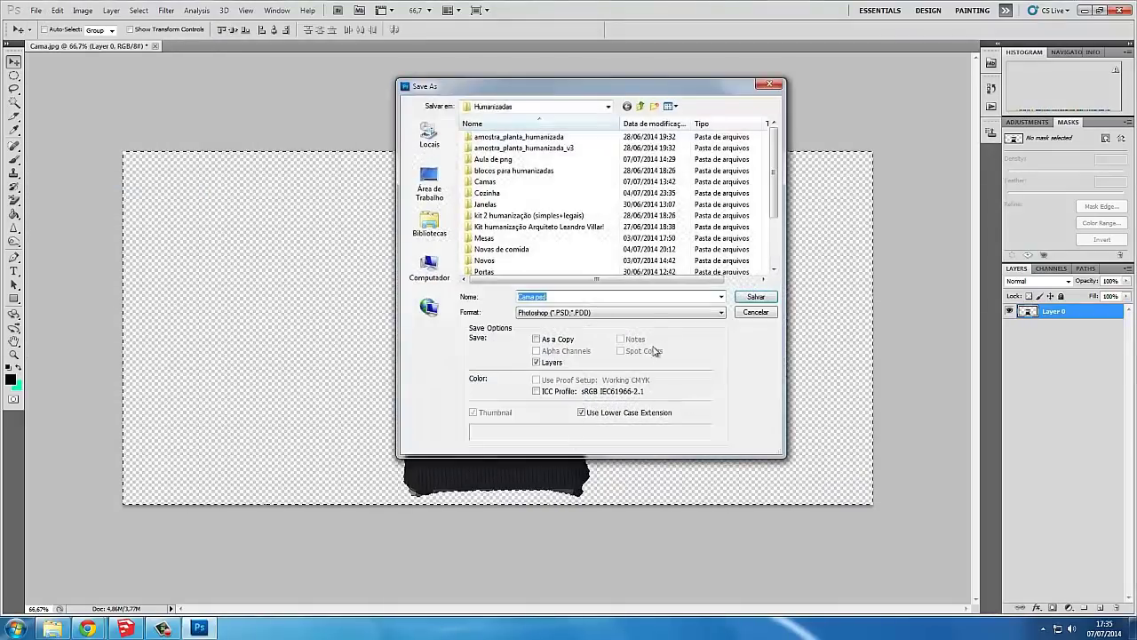
pyautogui.click(647, 314)
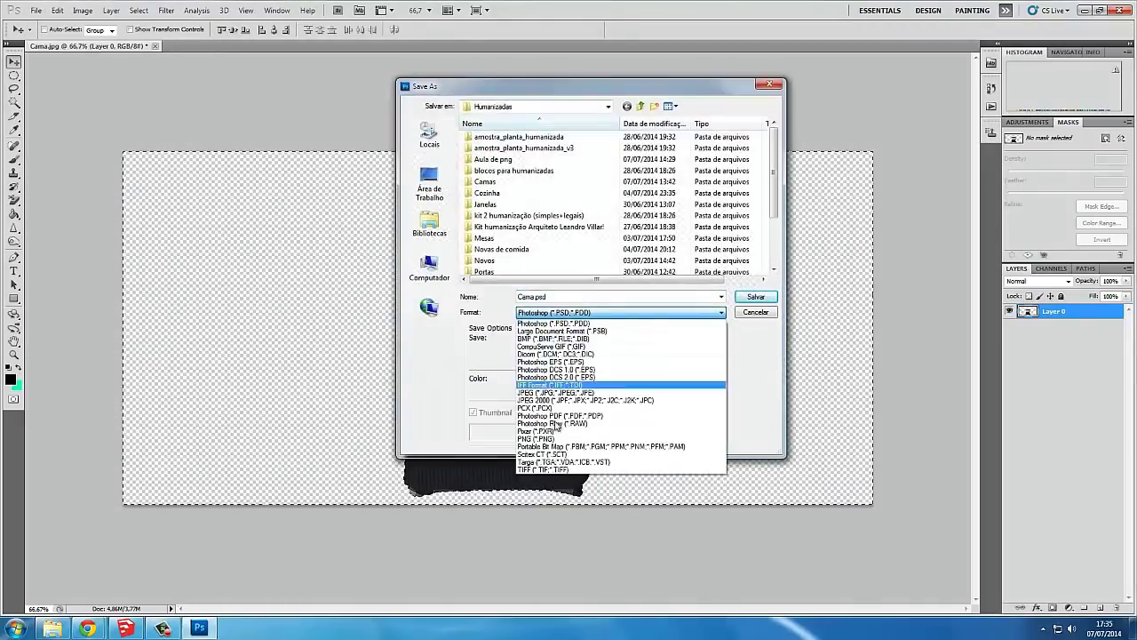
pyautogui.click(544, 439)
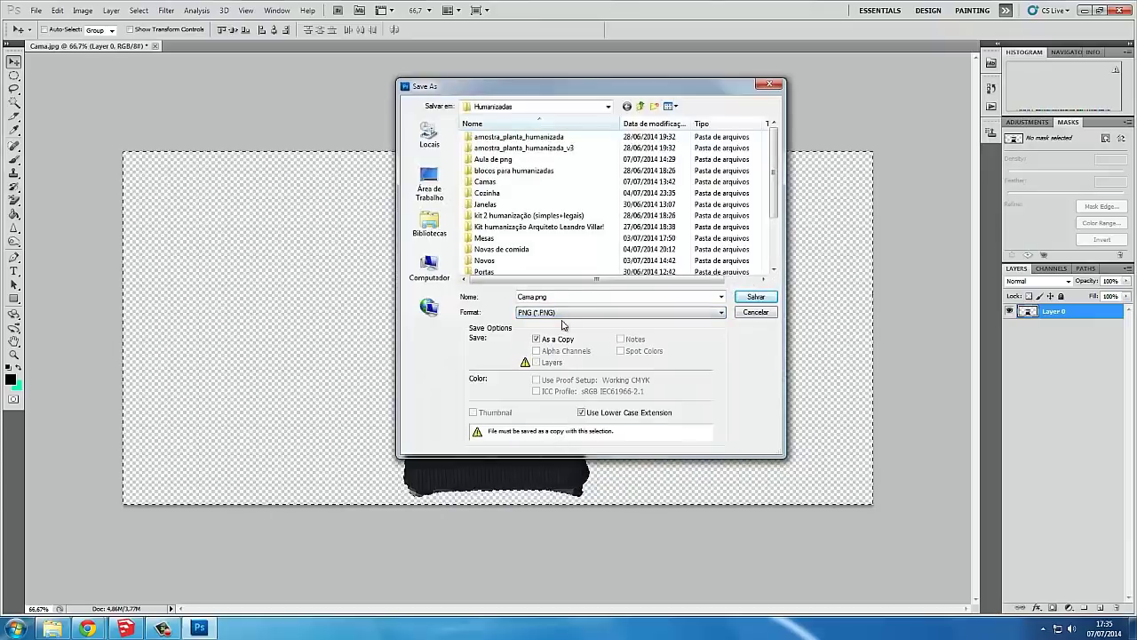
pyautogui.click(747, 299)
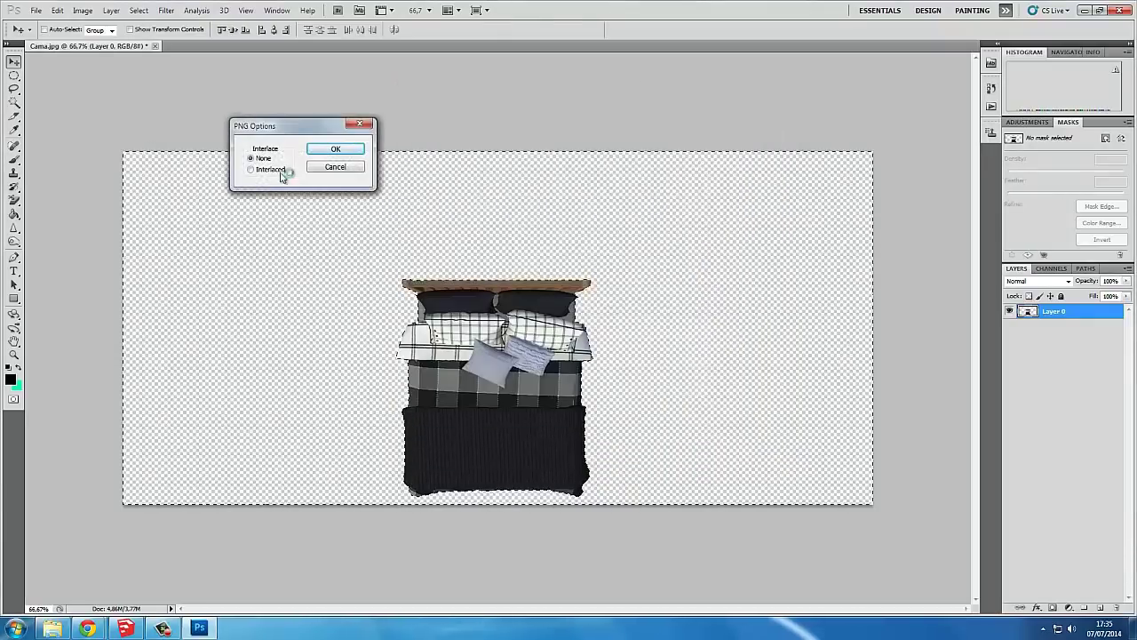
pyautogui.click(346, 151)
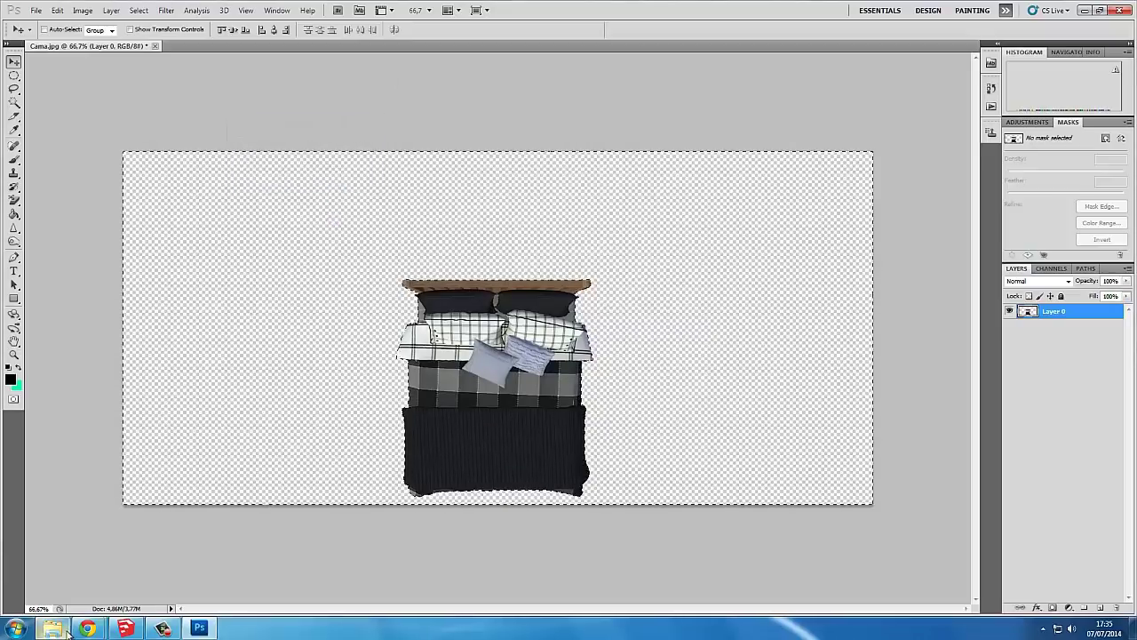
pyautogui.hotkey('alt', 'Tab')
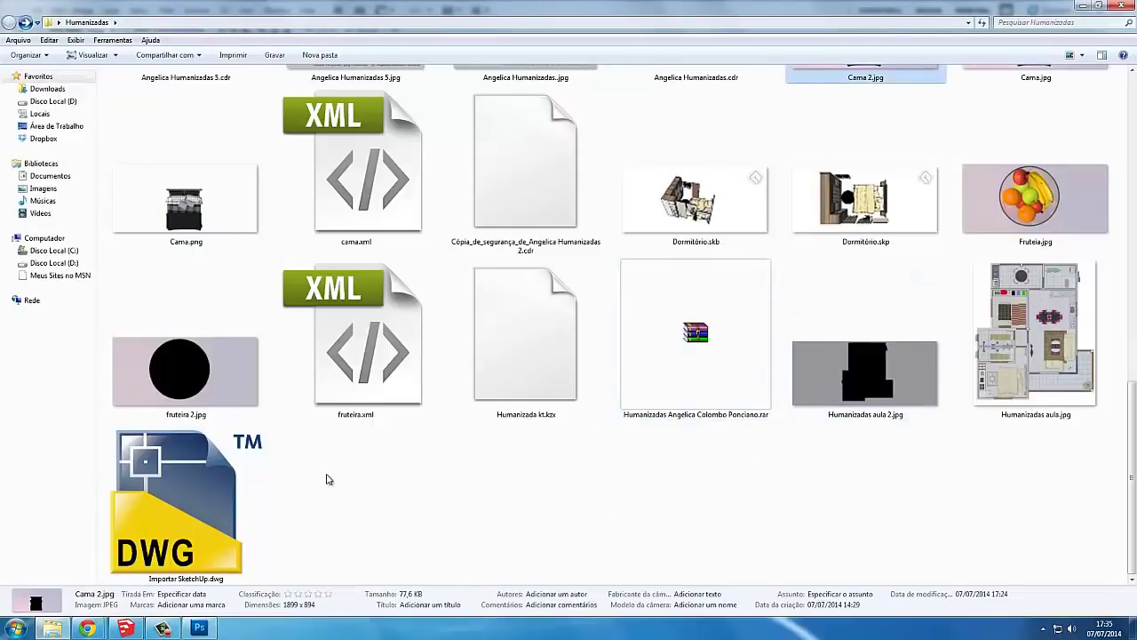
# - Drag Cama.png from the Humanizadas folder over to SketchUp
pyautogui.click(182, 218)
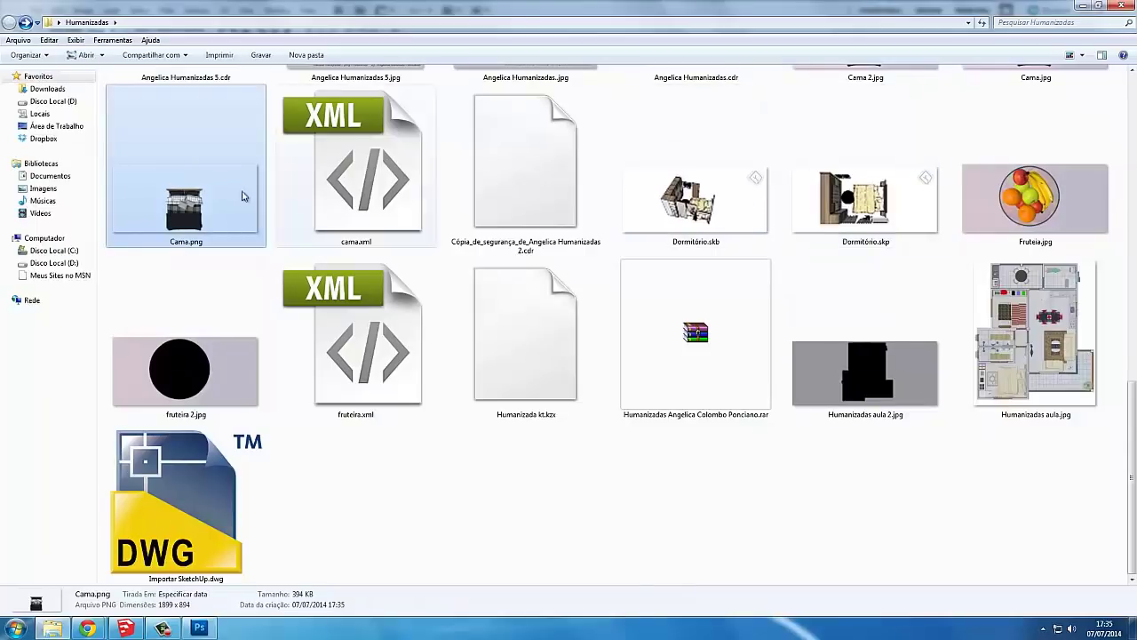
pyautogui.moveTo(191, 220)
pyautogui.mouseDown()
pyautogui.moveTo(142, 627)
pyautogui.moveTo(354, 358)
pyautogui.mouseUp()
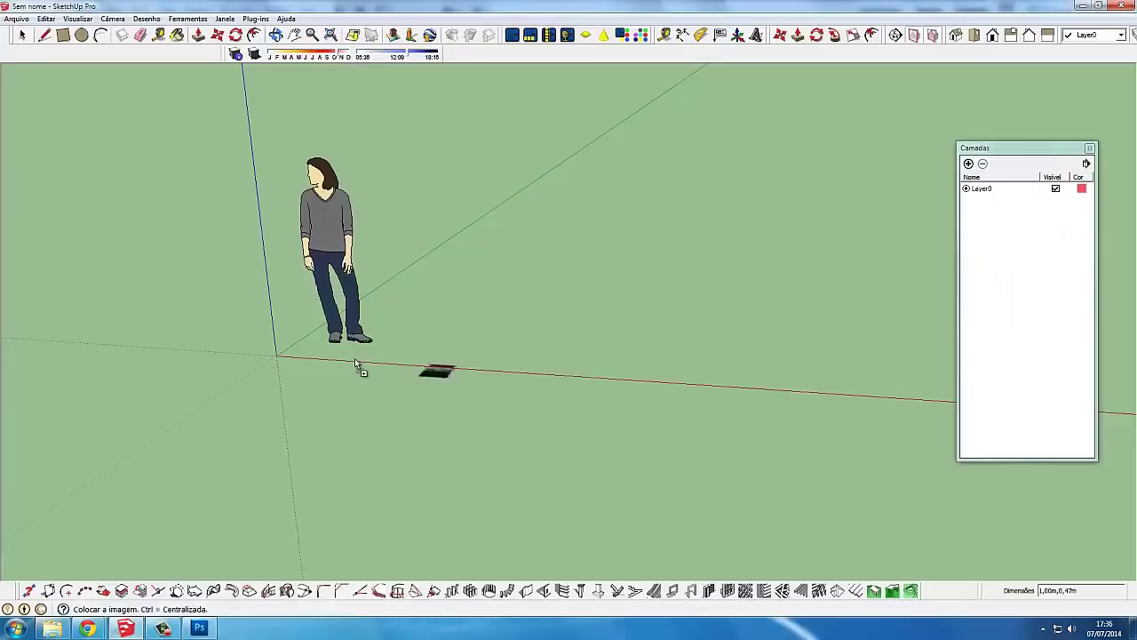
# - Place the bed image beside the figure's feet and enlarge it from its corner
pyautogui.click(355, 358)
pyautogui.scroll(1, 477, 348)
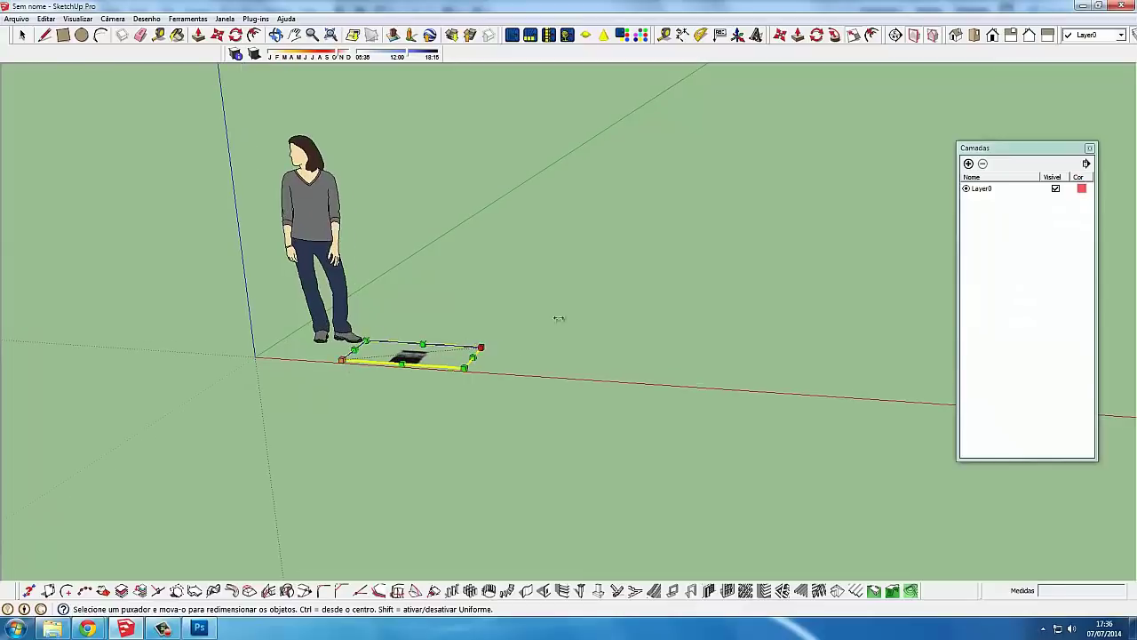
pyautogui.moveTo(558, 317); pyautogui.dragTo(780, 234)
pyautogui.moveTo(533, 272)
pyautogui.mouseDown(button='middle')
pyautogui.moveTo(522, 419)
pyautogui.moveTo(681, 346)
pyautogui.mouseUp(button='middle')
pyautogui.moveTo(678, 348); pyautogui.dragTo(766, 333)
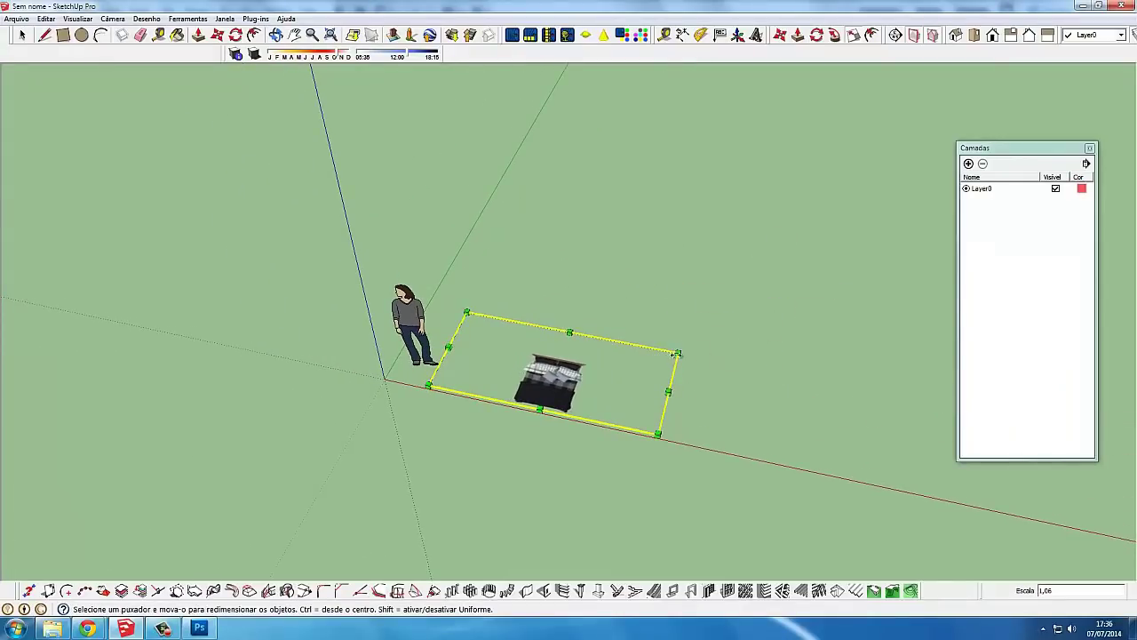
pyautogui.moveTo(677, 353); pyautogui.dragTo(765, 337)
pyautogui.moveTo(680, 352); pyautogui.dragTo(799, 337)
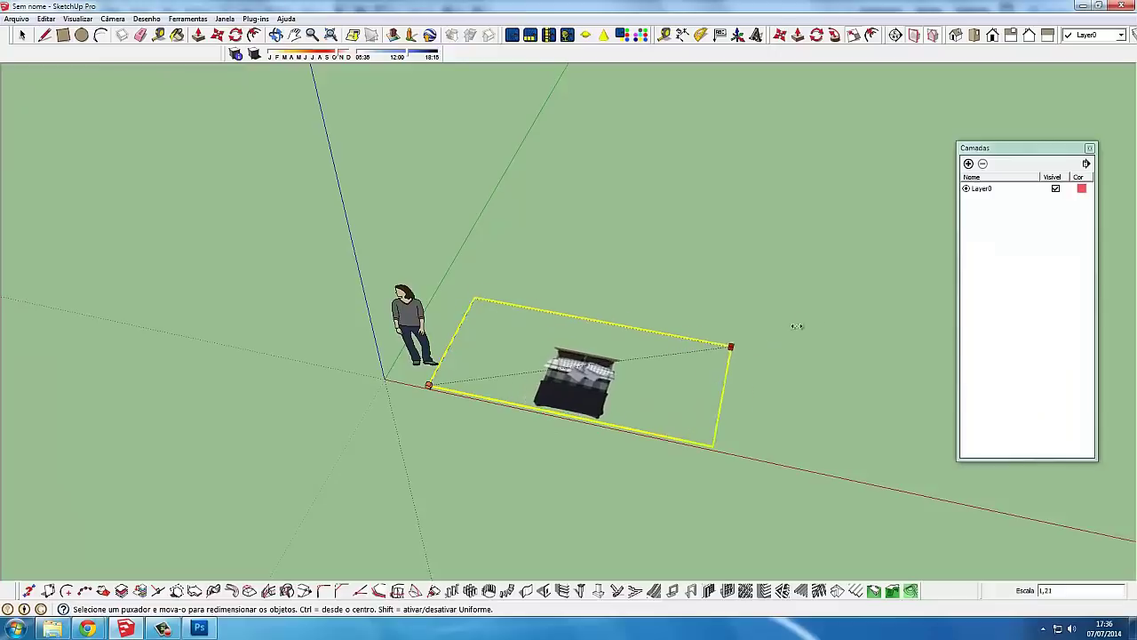
pyautogui.click(23, 34)
pyautogui.click(98, 155)
pyautogui.scroll(2, 605, 382)
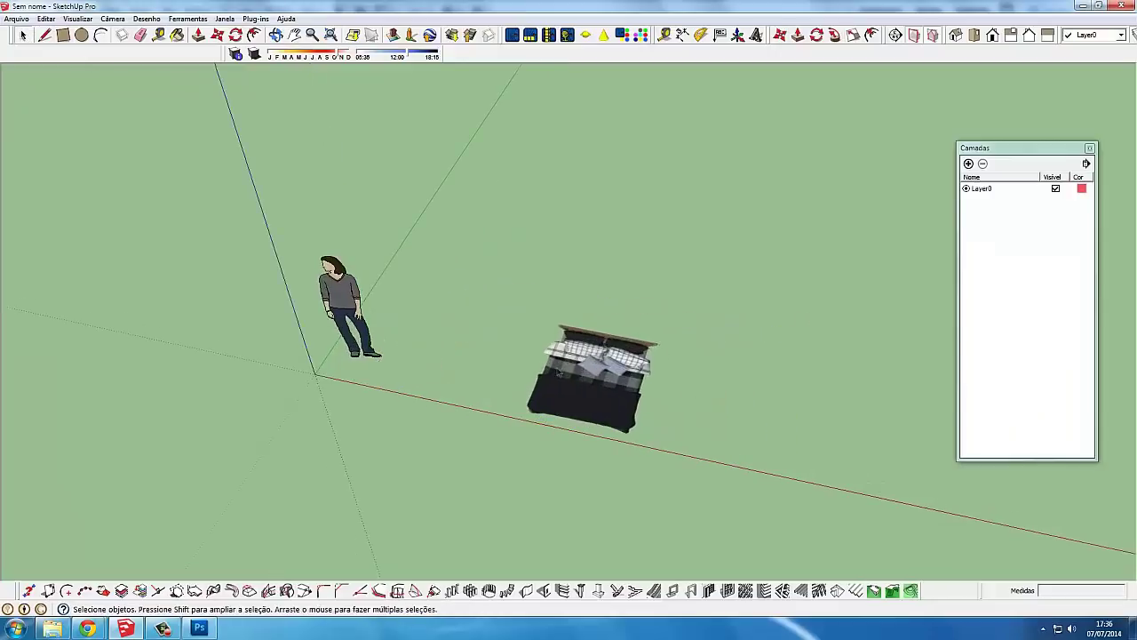
pyautogui.scroll(2, 604, 382)
pyautogui.moveTo(577, 382); pyautogui.dragTo(536, 384, button='middle')
pyautogui.scroll(-2, 536, 384)
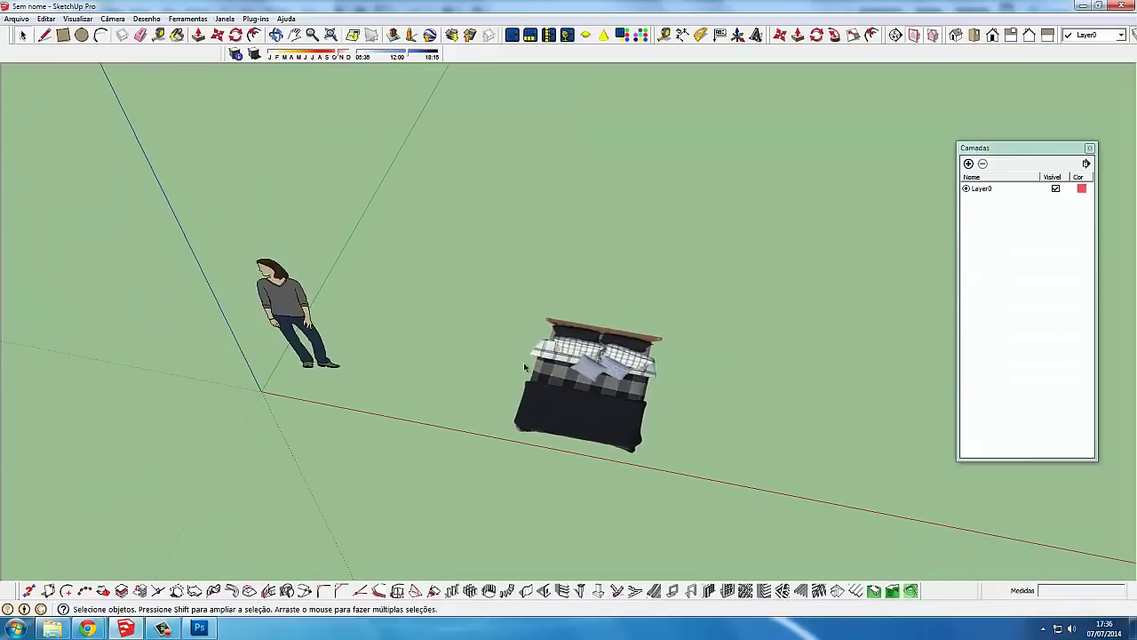
# - Select the bed image rectangle and delete it from the model
pyautogui.click(526, 366)
pyautogui.scroll(2, 464, 379)
pyautogui.scroll(2, 551, 388)
pyautogui.scroll(-2, 551, 388)
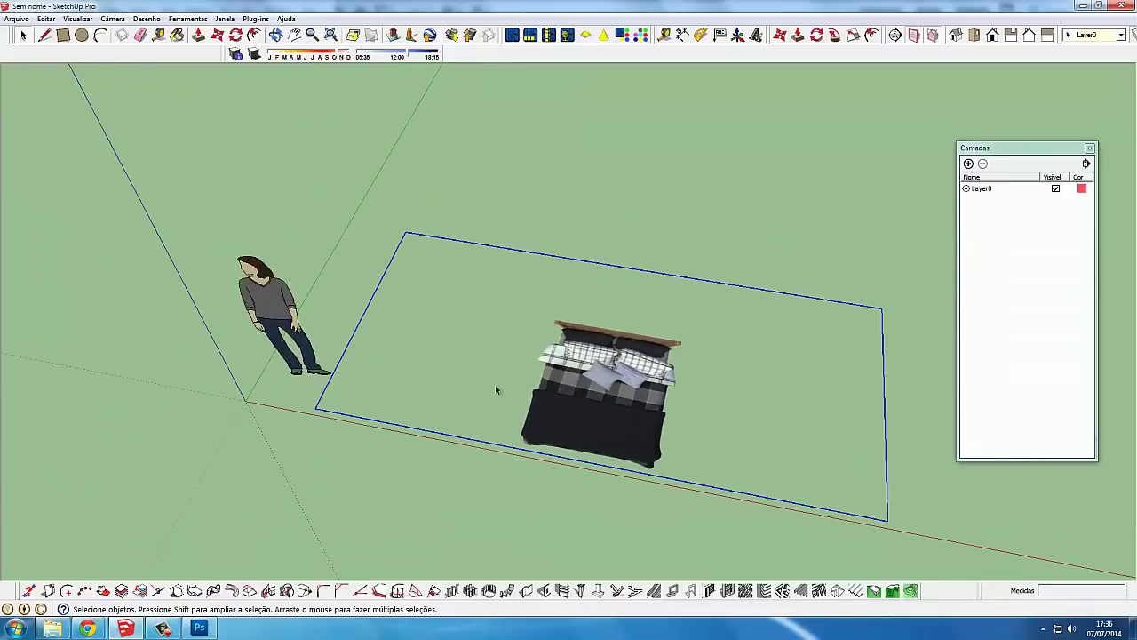
pyautogui.scroll(-2, 569, 382)
pyautogui.press('Delete')
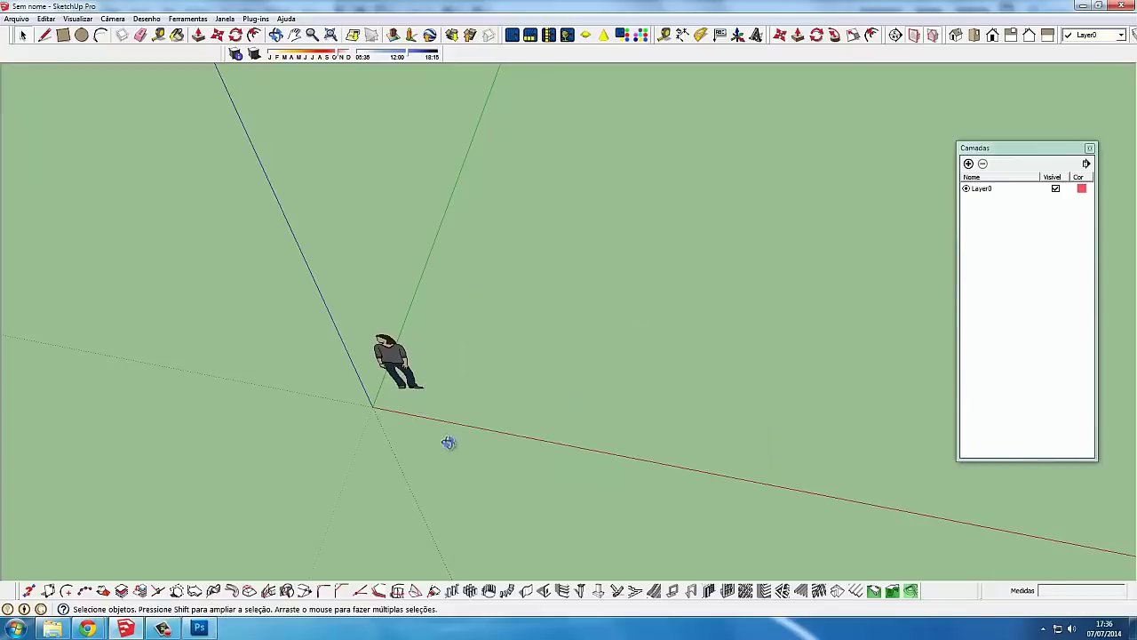
pyautogui.scroll(2, 400, 387)
pyautogui.scroll(2, 387, 351)
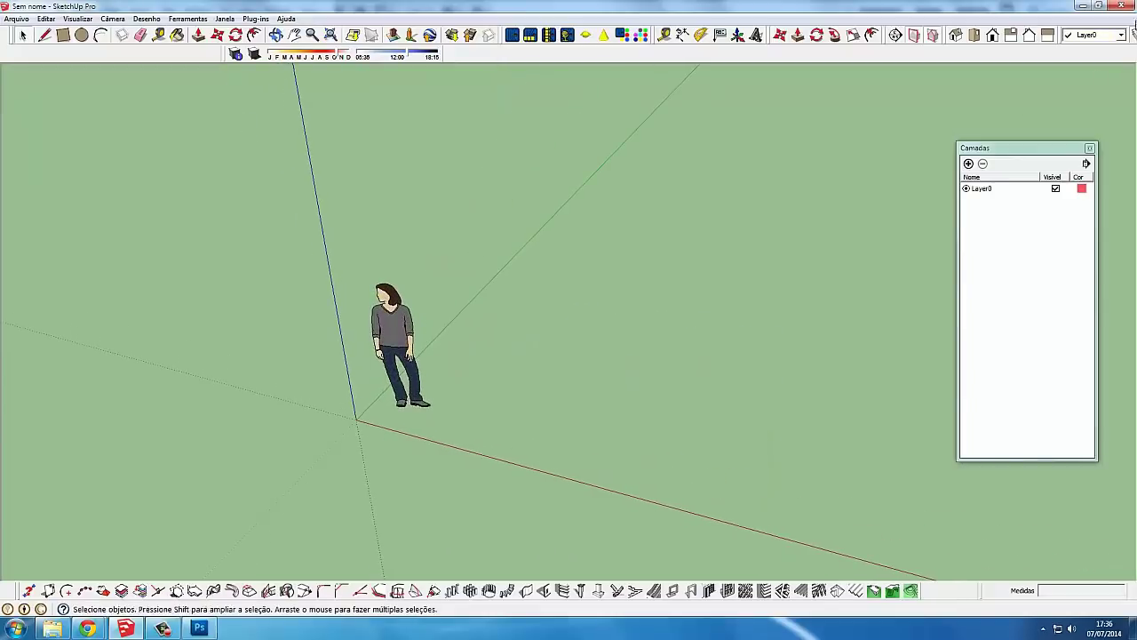
# - Close SketchUp and Cama.jpg without saving, then bring up the Humanizadas folder
pyautogui.click(1131, 7)
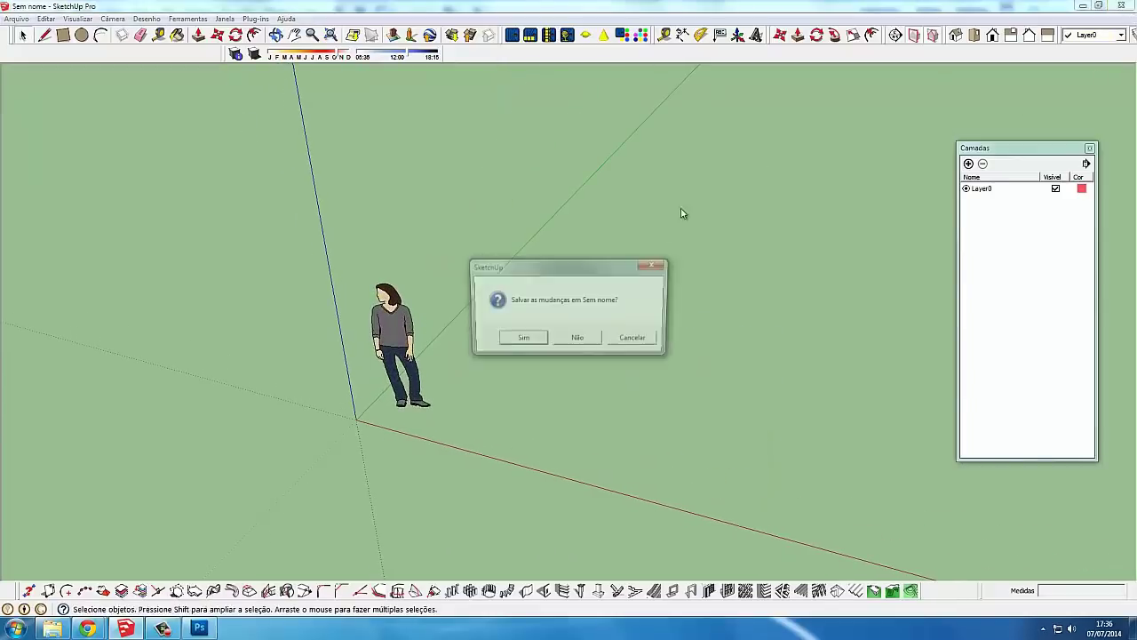
pyautogui.click(577, 339)
pyautogui.click(199, 628)
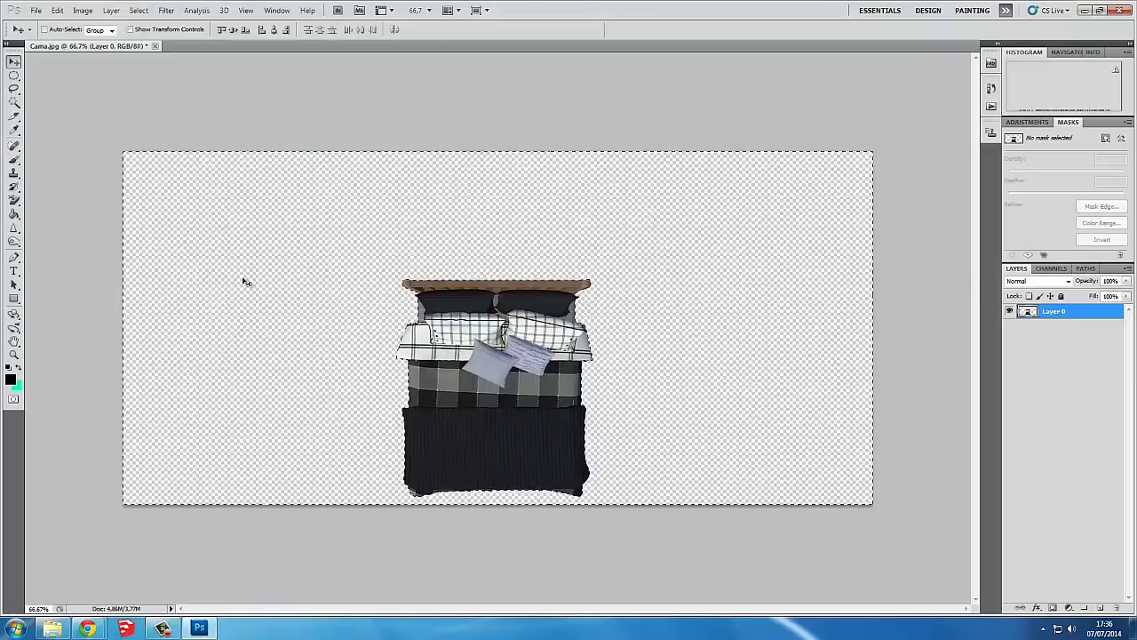
pyautogui.click(155, 46)
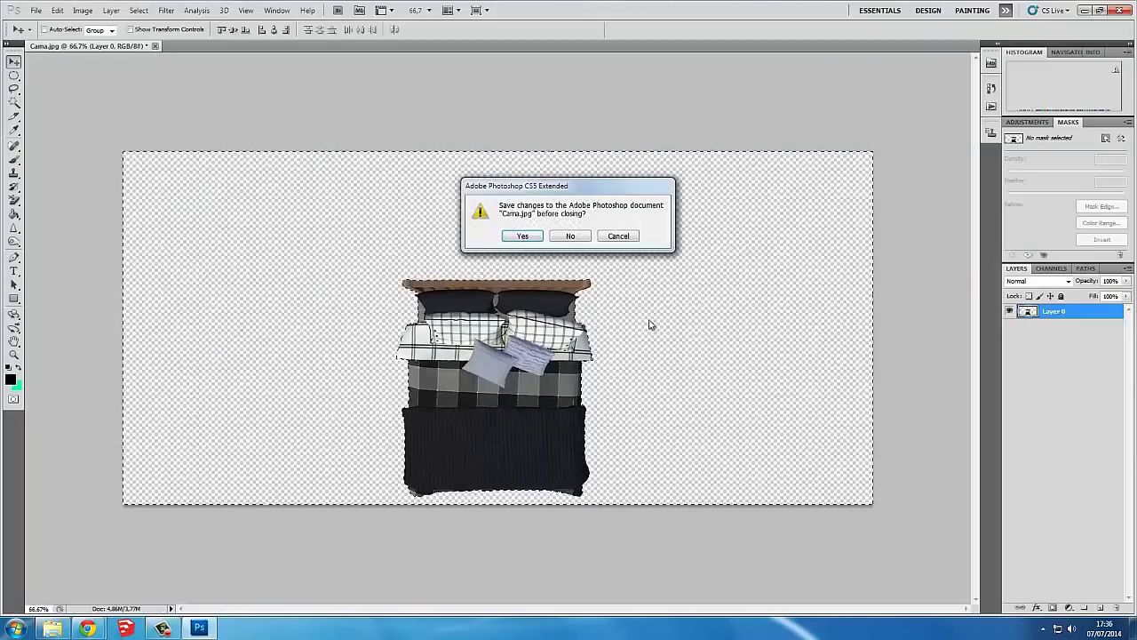
pyautogui.click(571, 236)
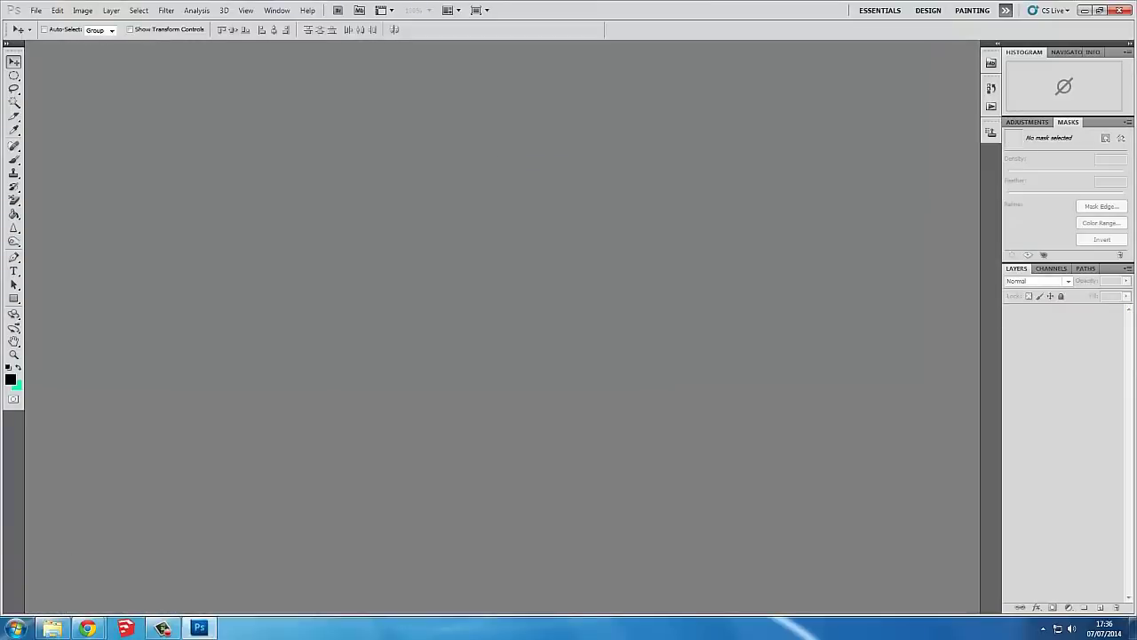
pyautogui.click(53, 628)
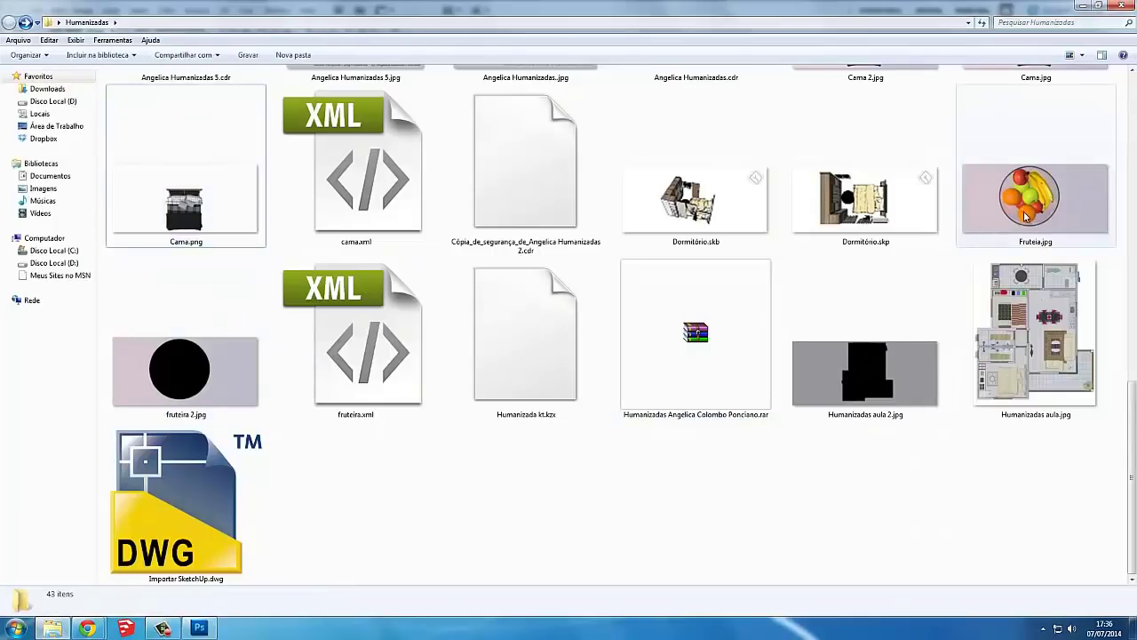
# - Open Fruteia.jpg in Photoshop and place the black-circle fruteira 2.jpg over it
pyautogui.moveTo(1026, 215); pyautogui.dragTo(213, 613)
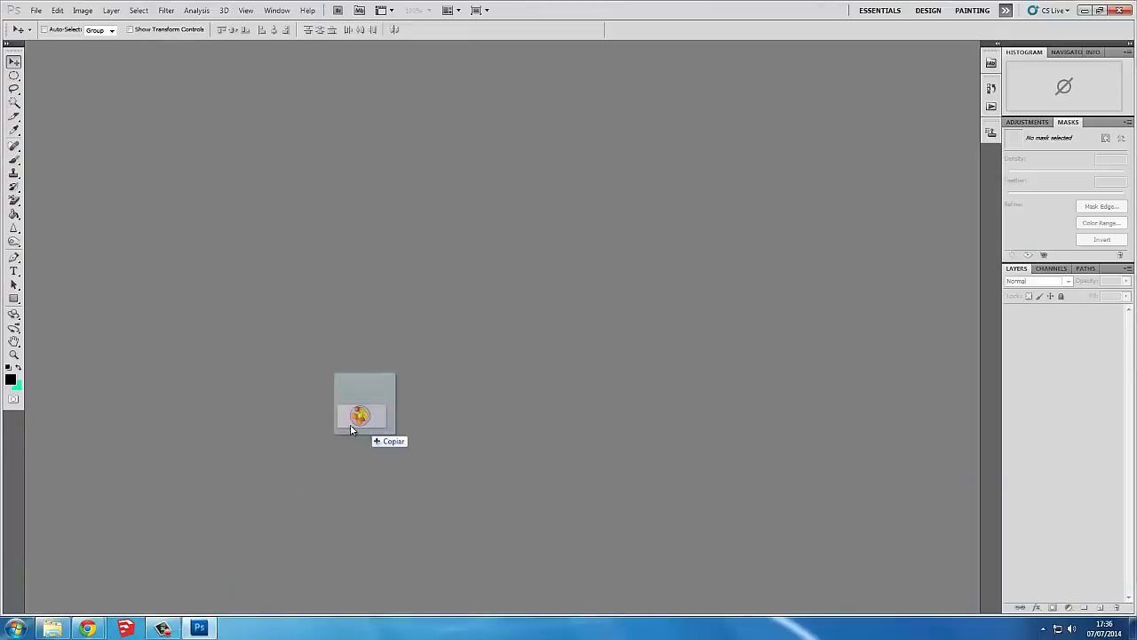
pyautogui.moveTo(214, 613); pyautogui.dragTo(355, 424)
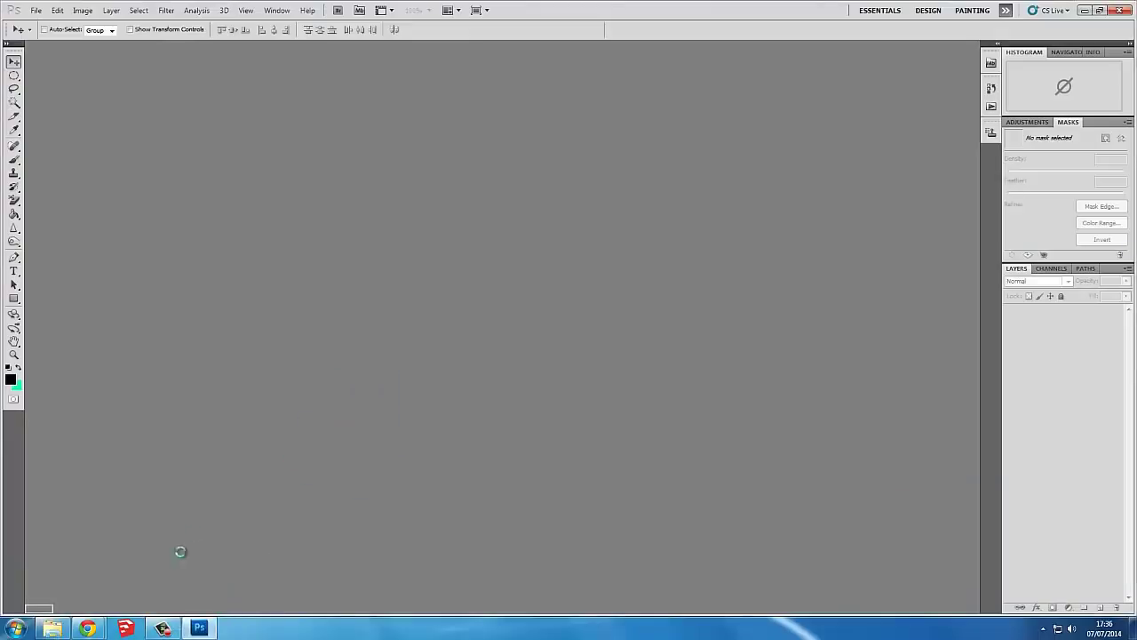
pyautogui.hotkey('alt', 'Tab')
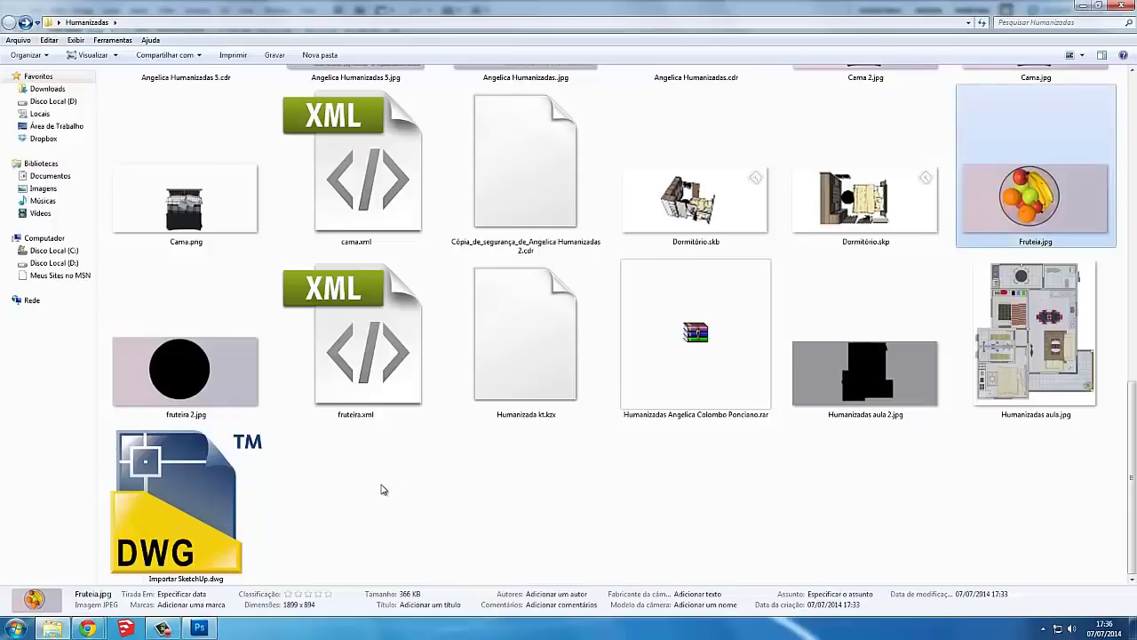
pyautogui.click(382, 490)
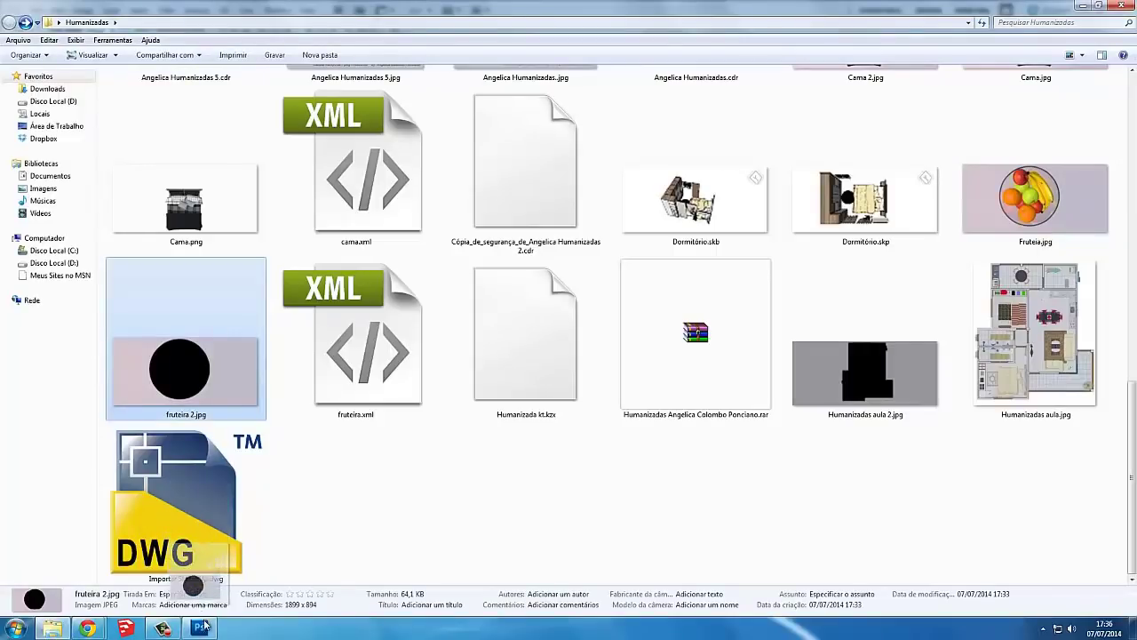
pyautogui.click(199, 629)
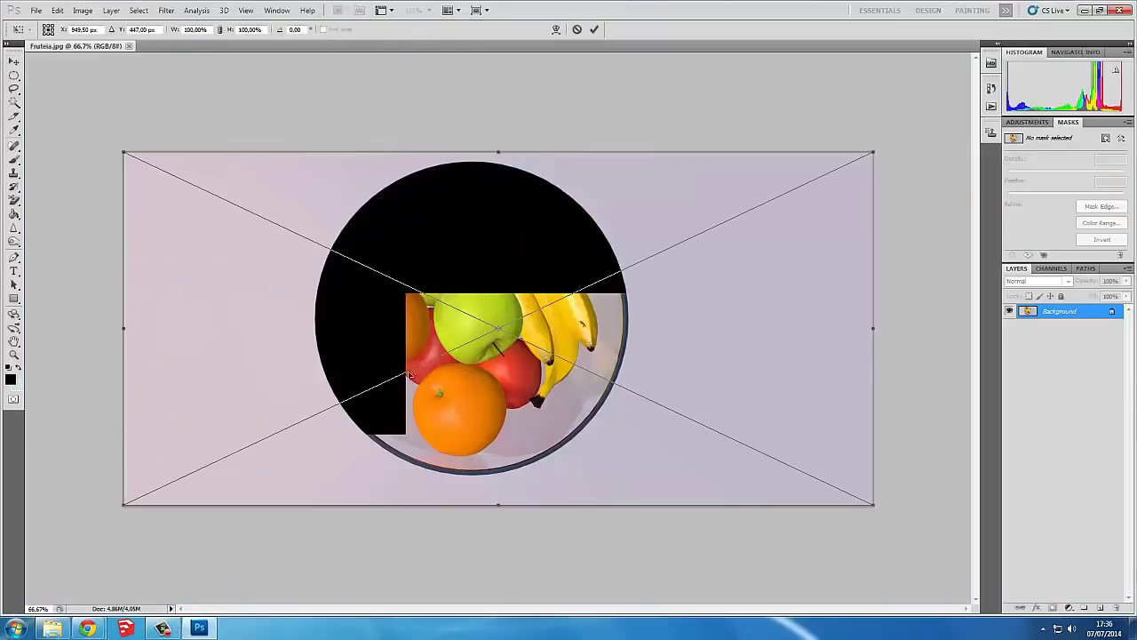
# - Commit the placed circle and convert the Background into an editable Layer 0
pyautogui.press('Return')
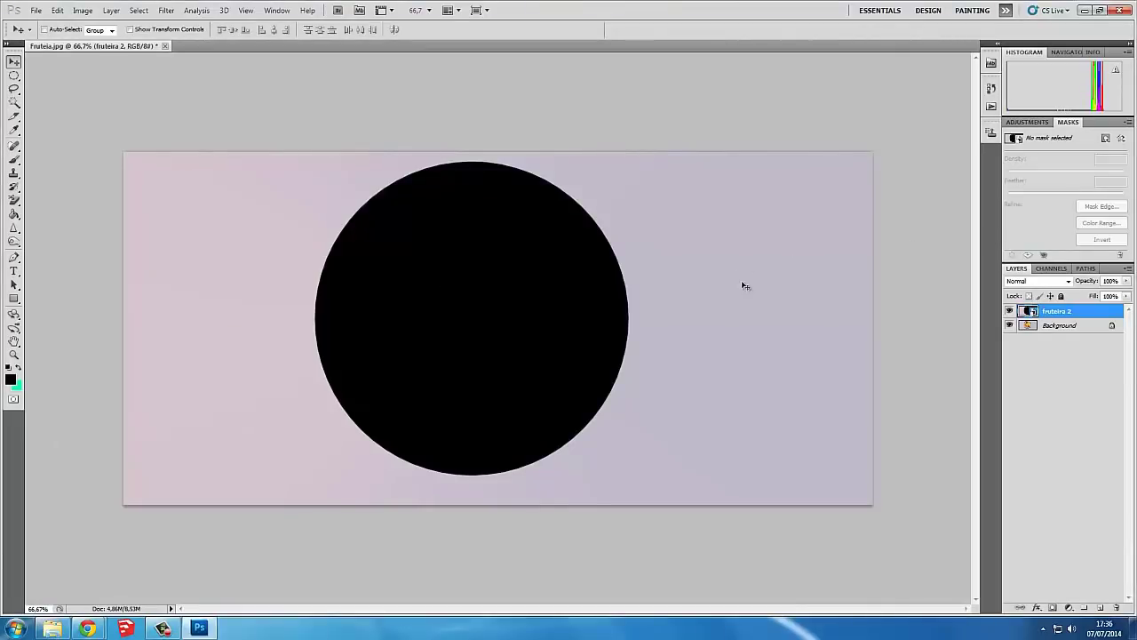
pyautogui.click(1066, 327)
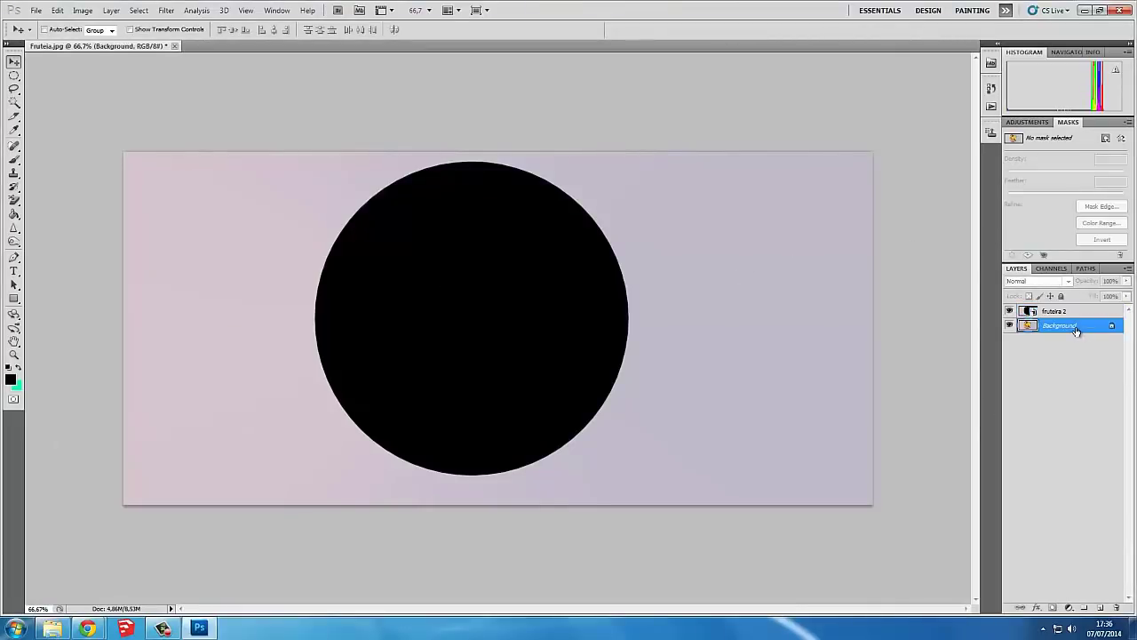
pyautogui.doubleClick(1101, 326)
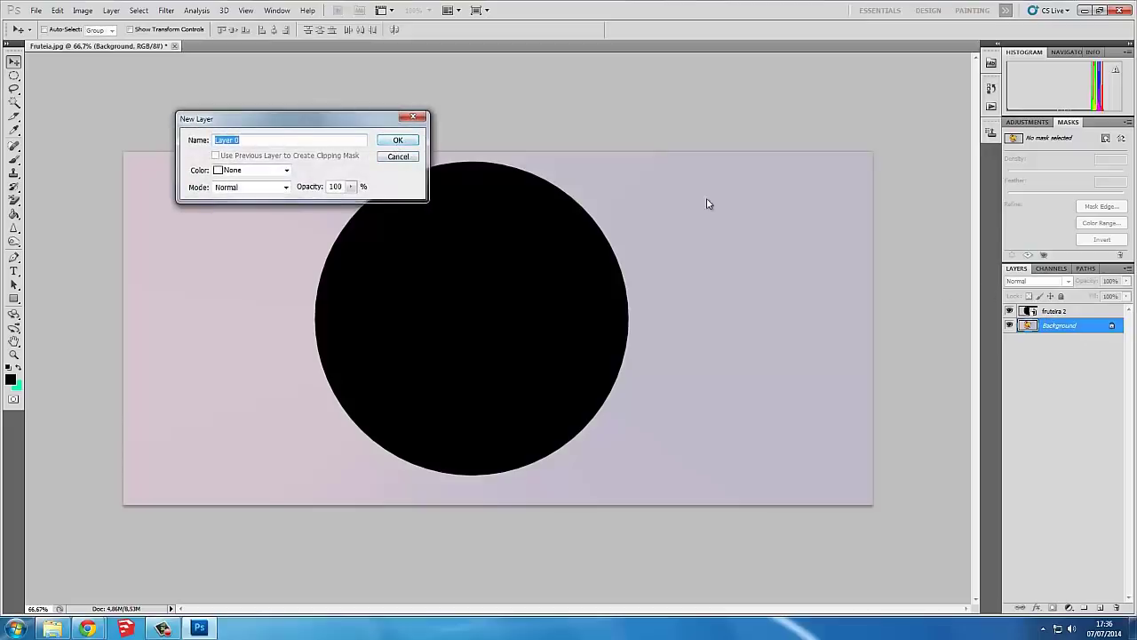
pyautogui.click(408, 144)
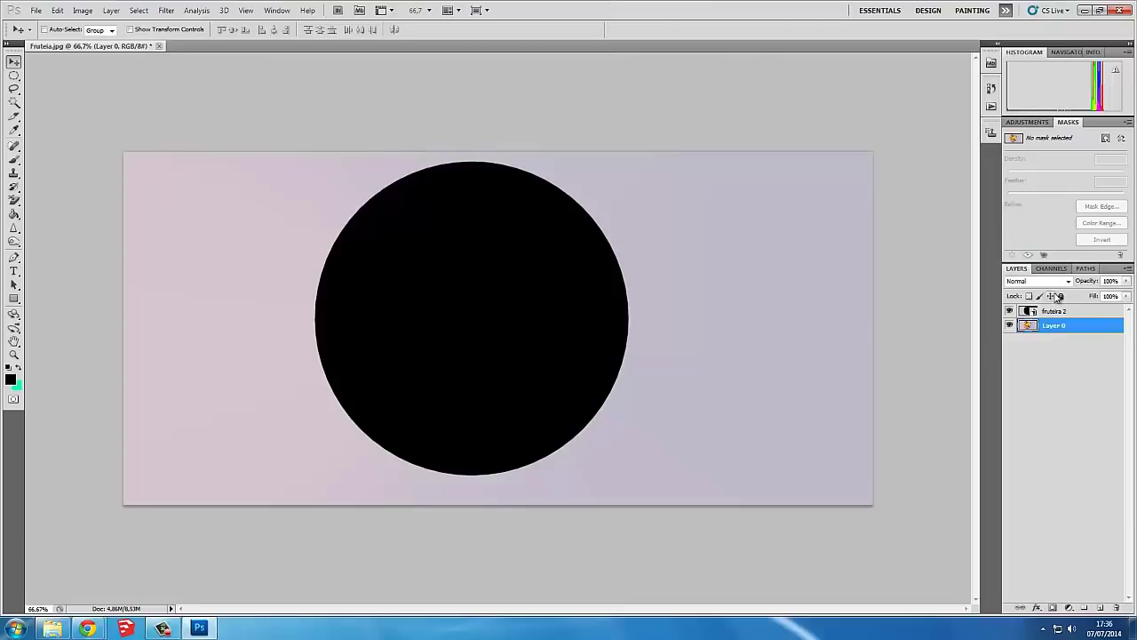
# - Magic Wand the black circle, invert it, clear Layer 0 outside, and delete fruteira 2
pyautogui.click(1061, 312)
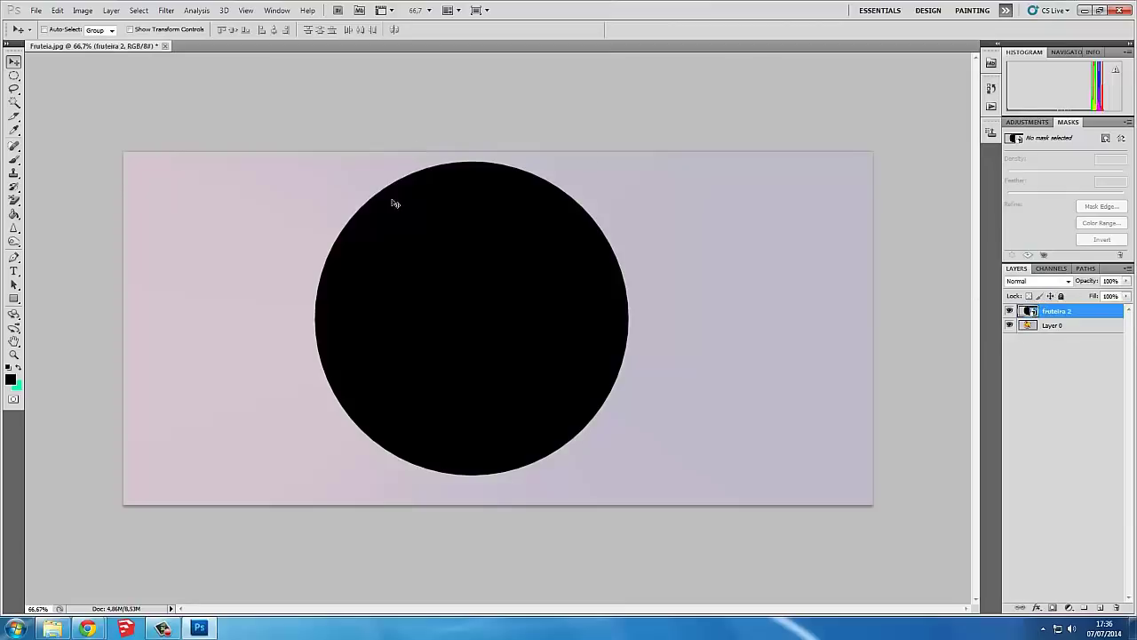
pyautogui.click(14, 104)
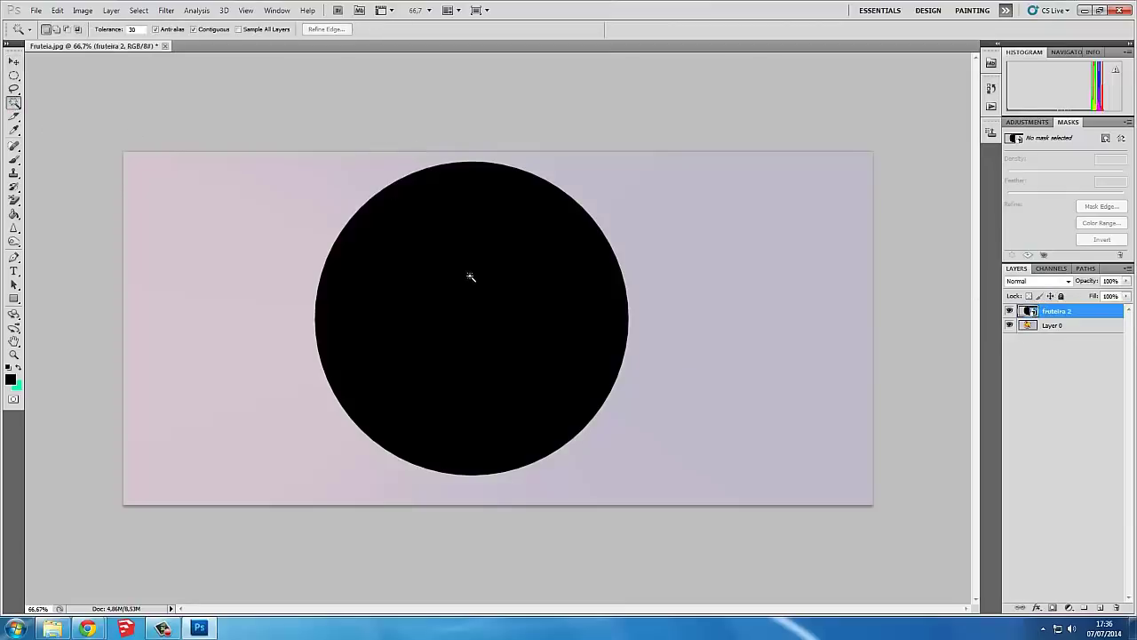
pyautogui.click(433, 243)
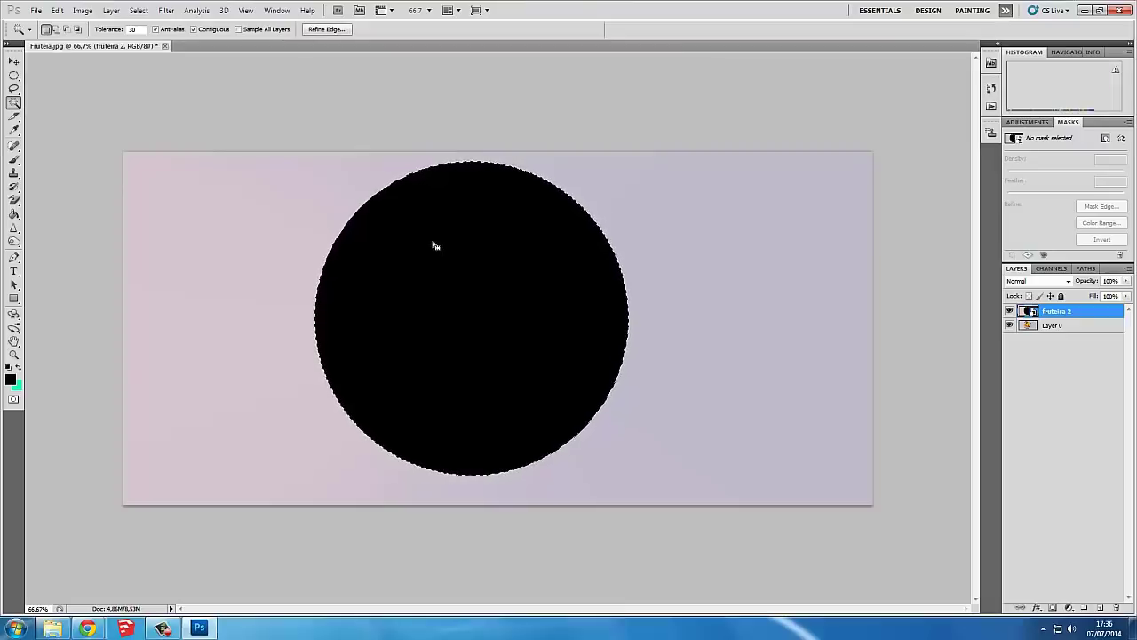
pyautogui.rightClick(549, 248)
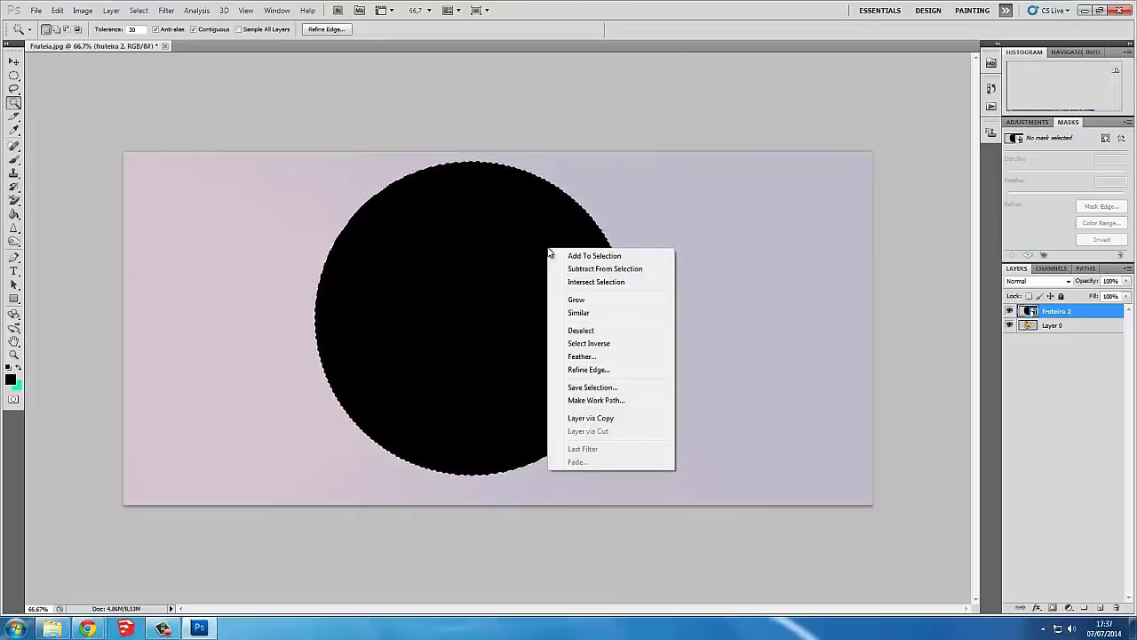
pyautogui.click(615, 350)
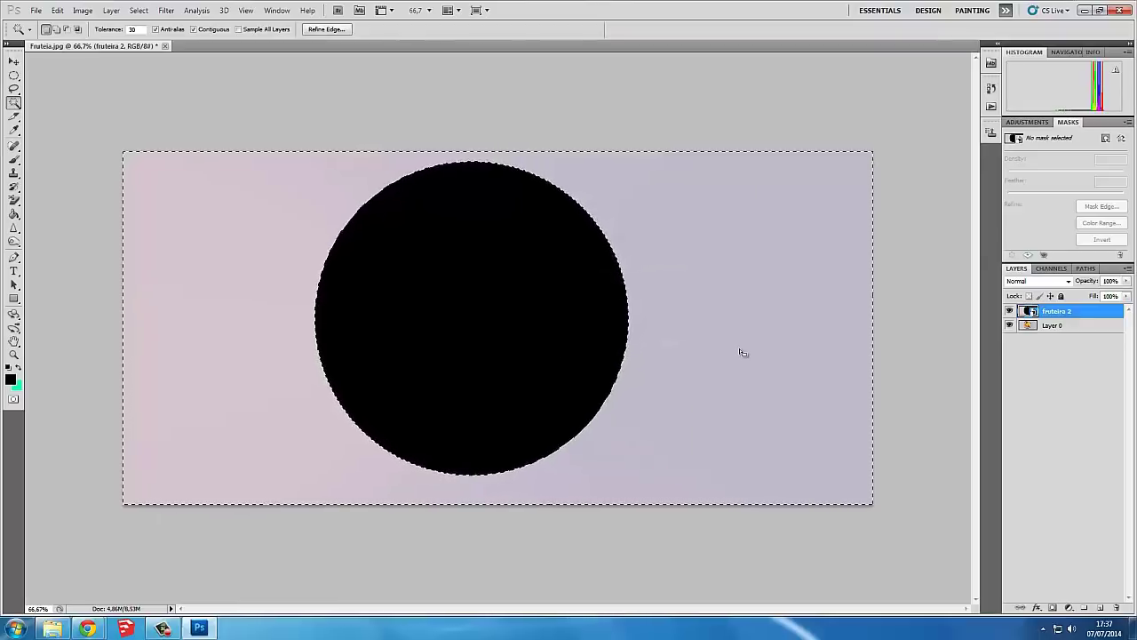
pyautogui.click(1083, 328)
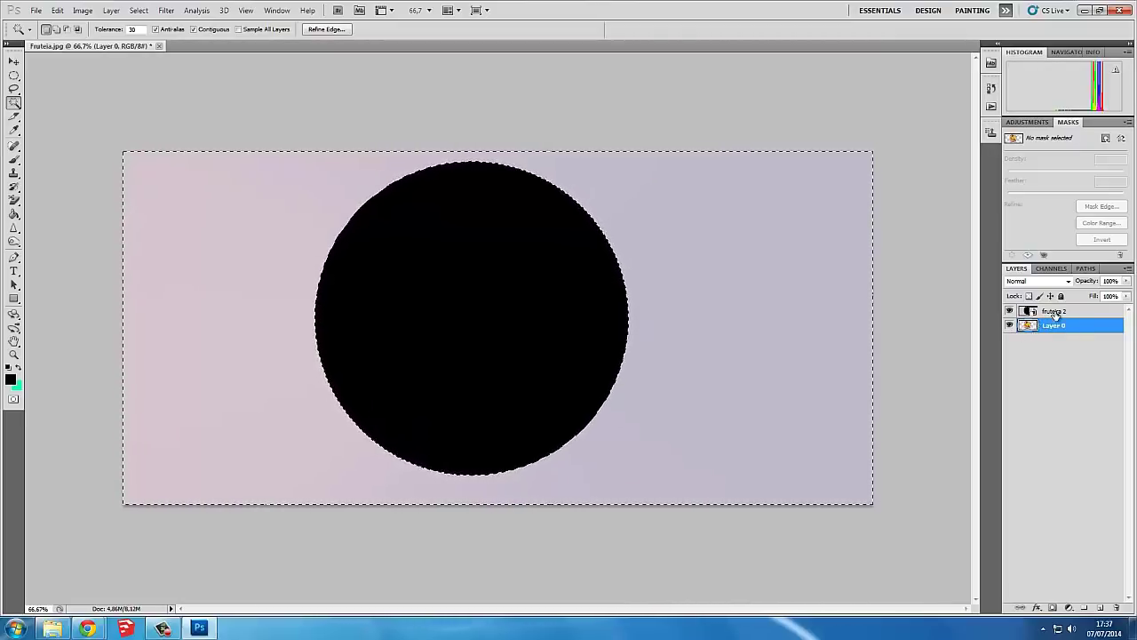
pyautogui.moveTo(1053, 312)
pyautogui.mouseDown()
pyautogui.moveTo(1124, 582)
pyautogui.moveTo(1117, 608)
pyautogui.mouseUp()
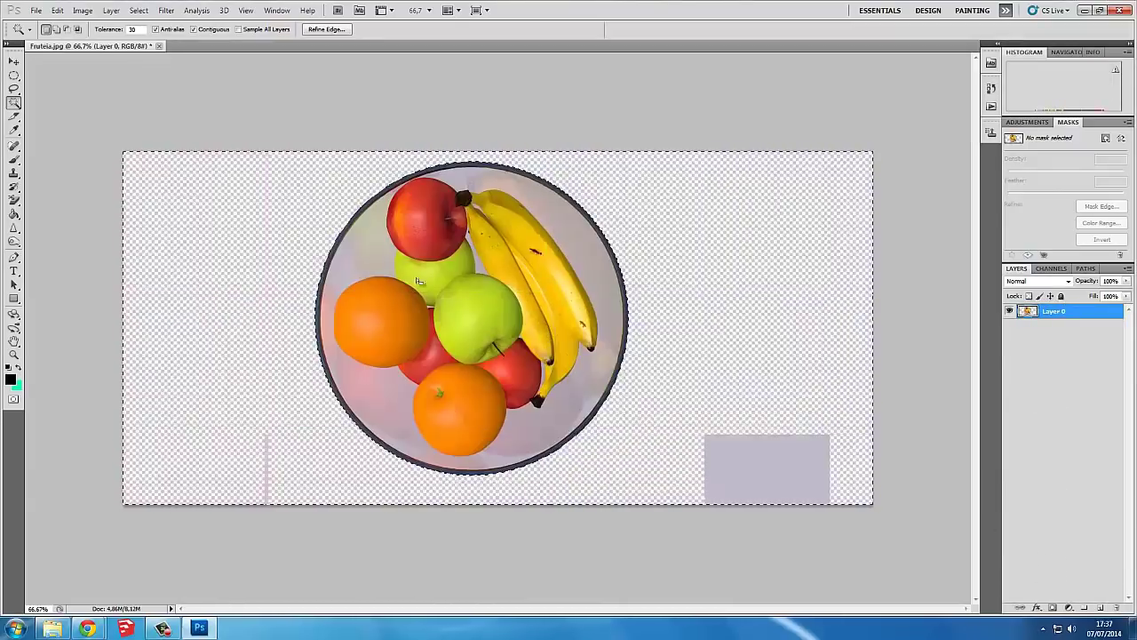
pyautogui.click(36, 10)
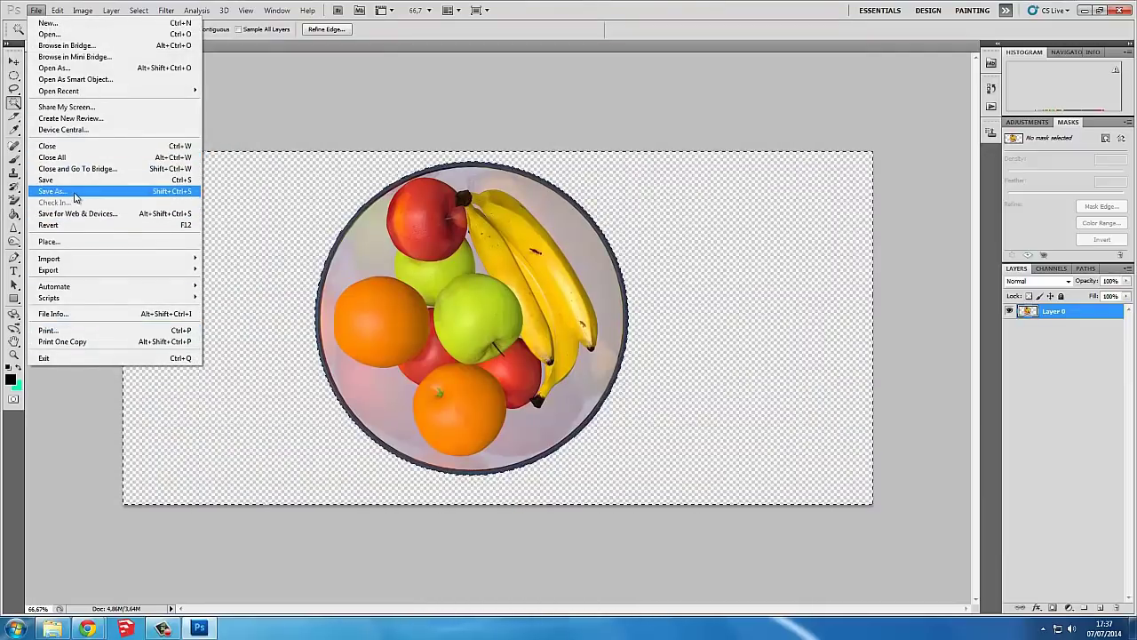
# - Save the cut-out as interlaced PNG fruteia.png and close Fruteia.jpg without saving
pyautogui.click(133, 193)
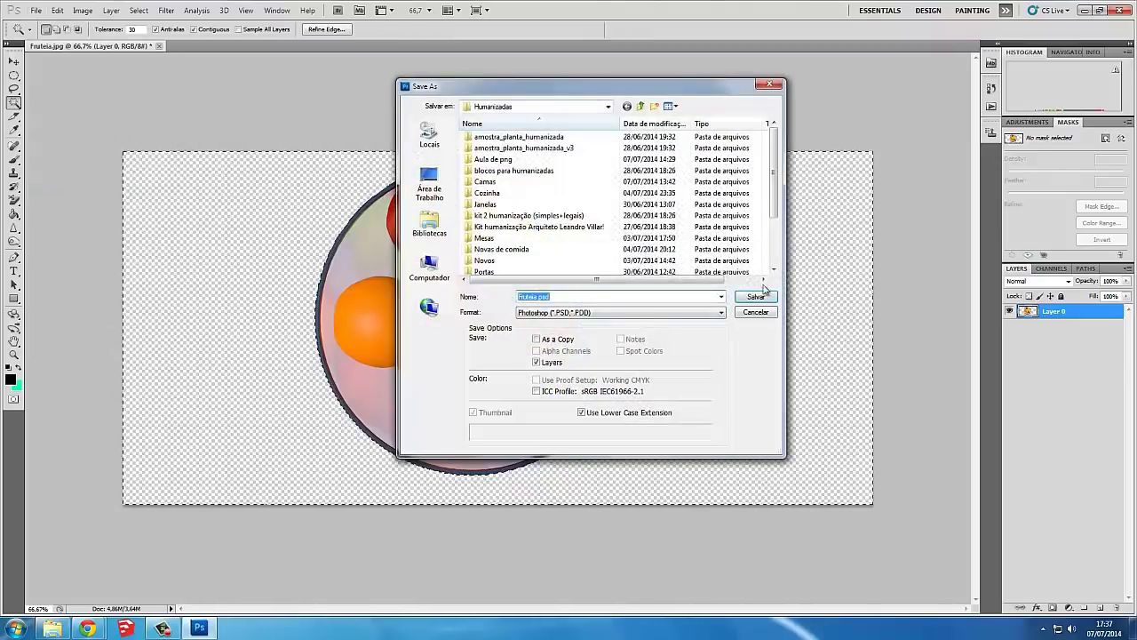
pyautogui.click(702, 311)
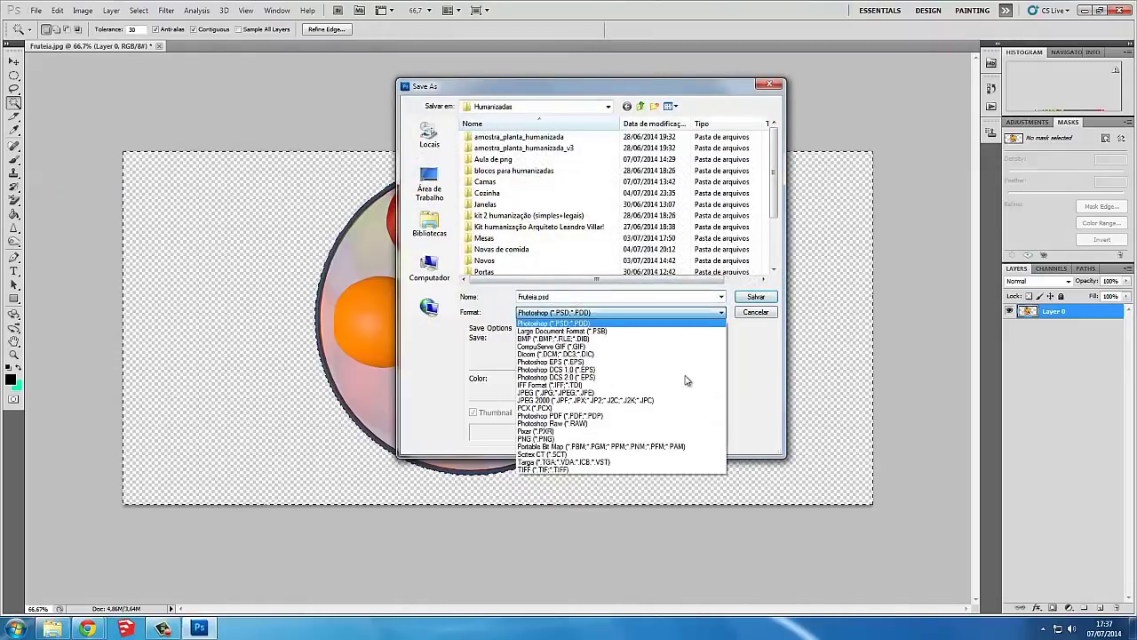
pyautogui.click(569, 439)
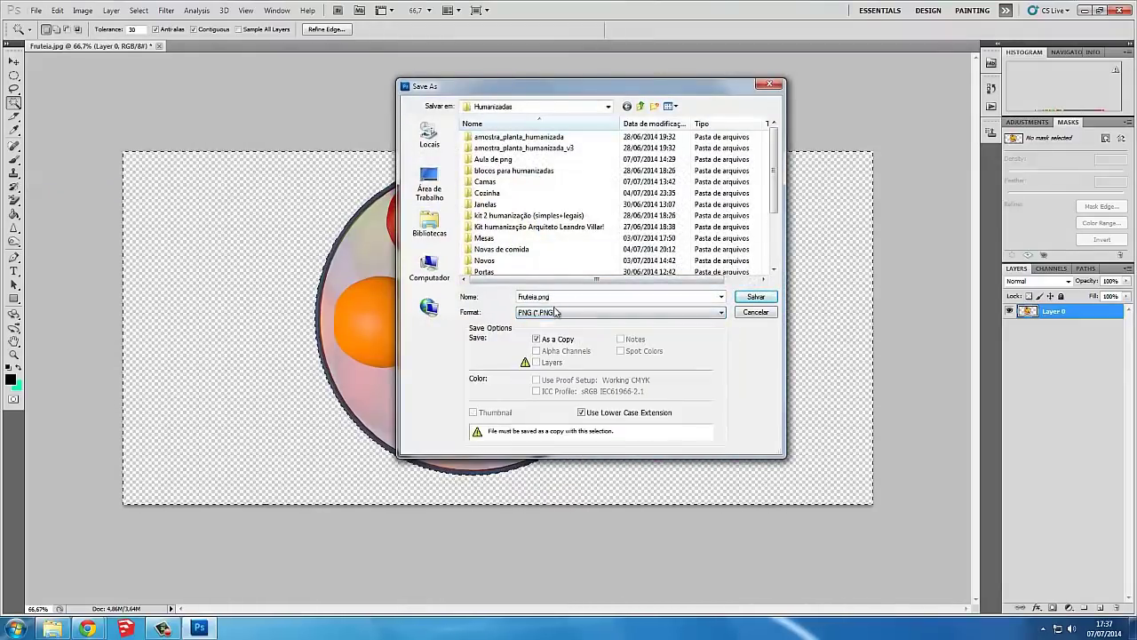
pyautogui.click(754, 298)
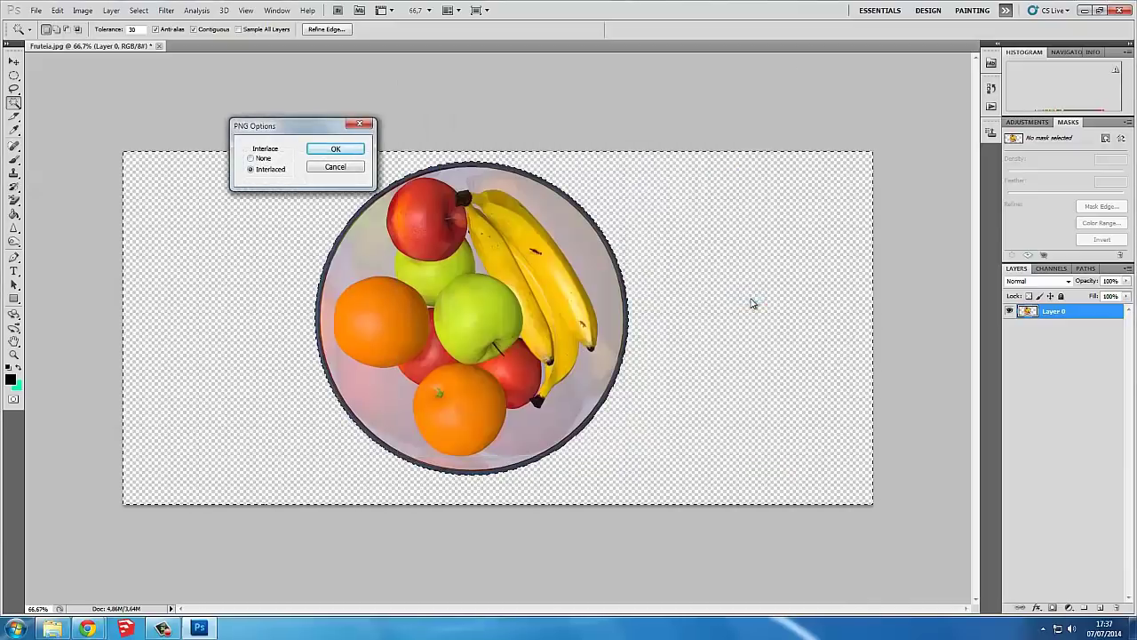
pyautogui.click(336, 149)
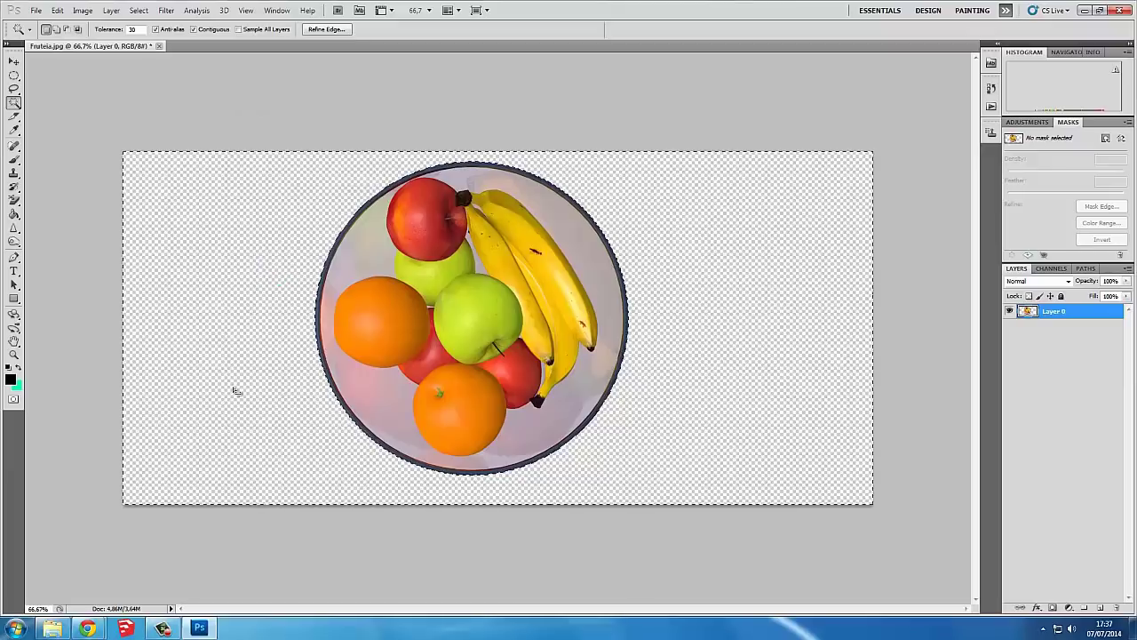
pyautogui.click(159, 46)
pyautogui.click(570, 236)
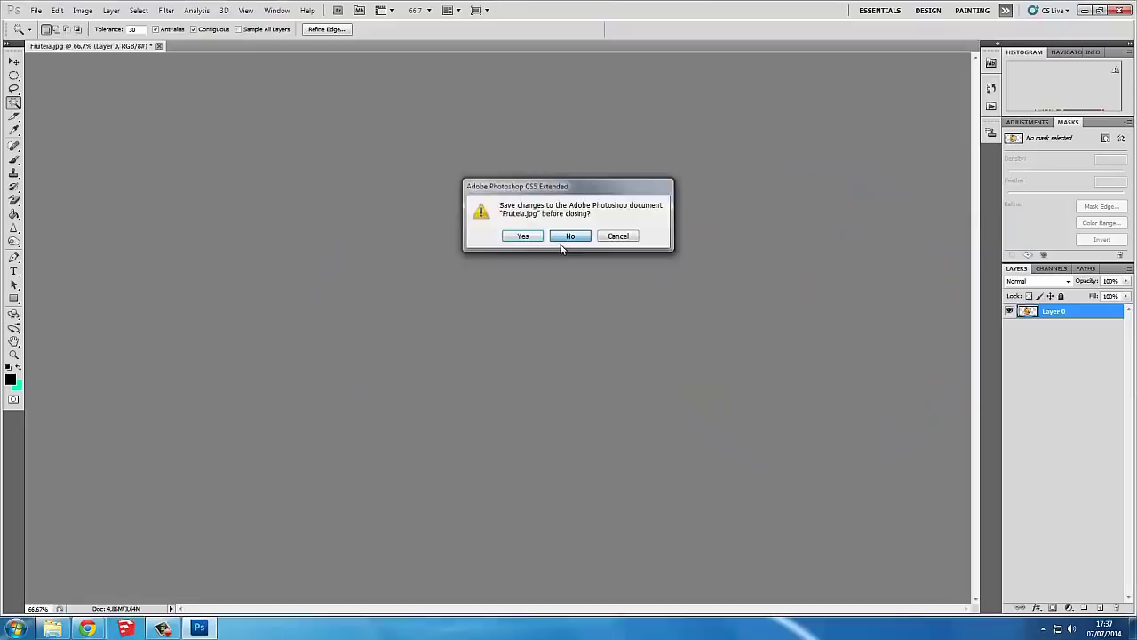
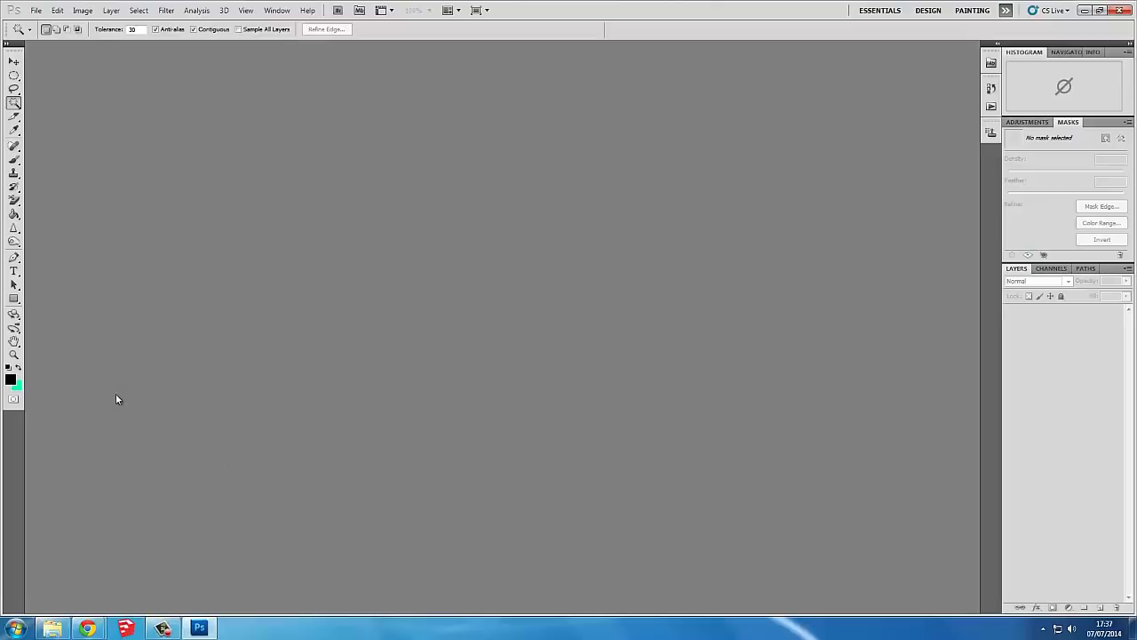
# - Close Photoshop and dismiss its crash error message, returning to the Start menu
pyautogui.click(1125, 11)
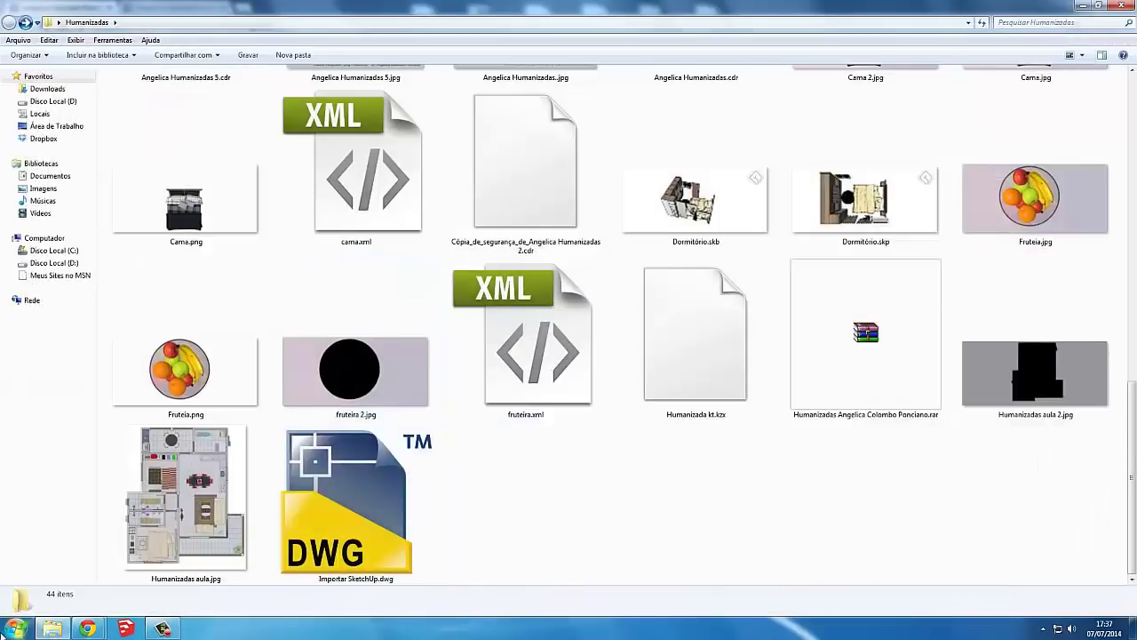
pyautogui.click(16, 628)
pyautogui.write('c')
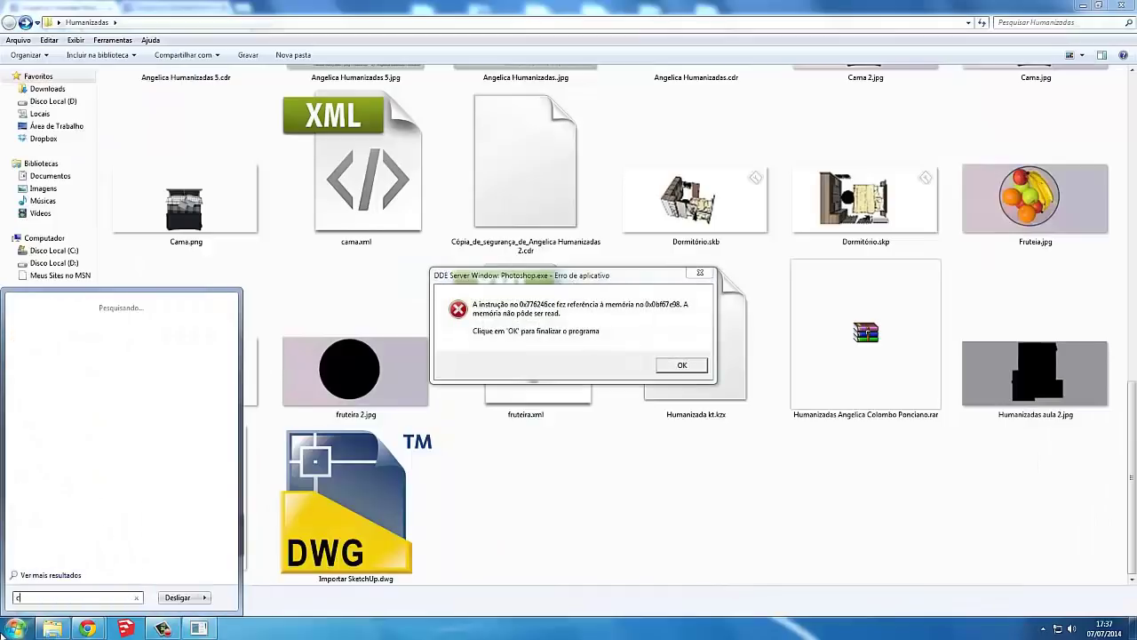
pyautogui.click(700, 274)
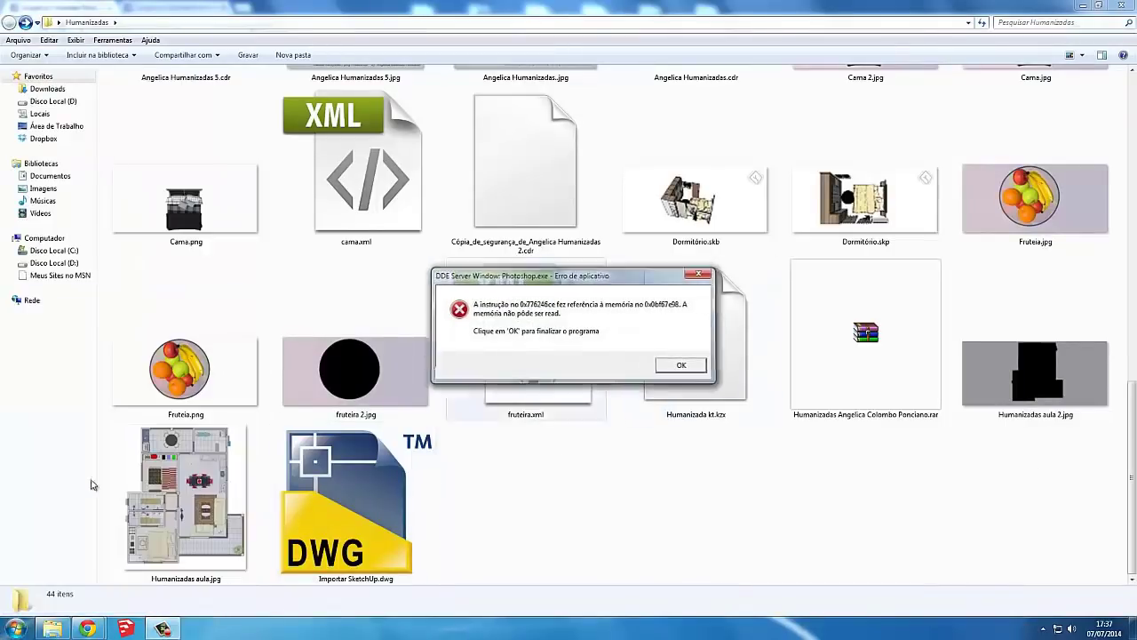
pyautogui.click(18, 624)
# - Launch CorelDRAW X3 via a 'co' Start search and create the new blank A4 document Figura1
pyautogui.click(42, 595)
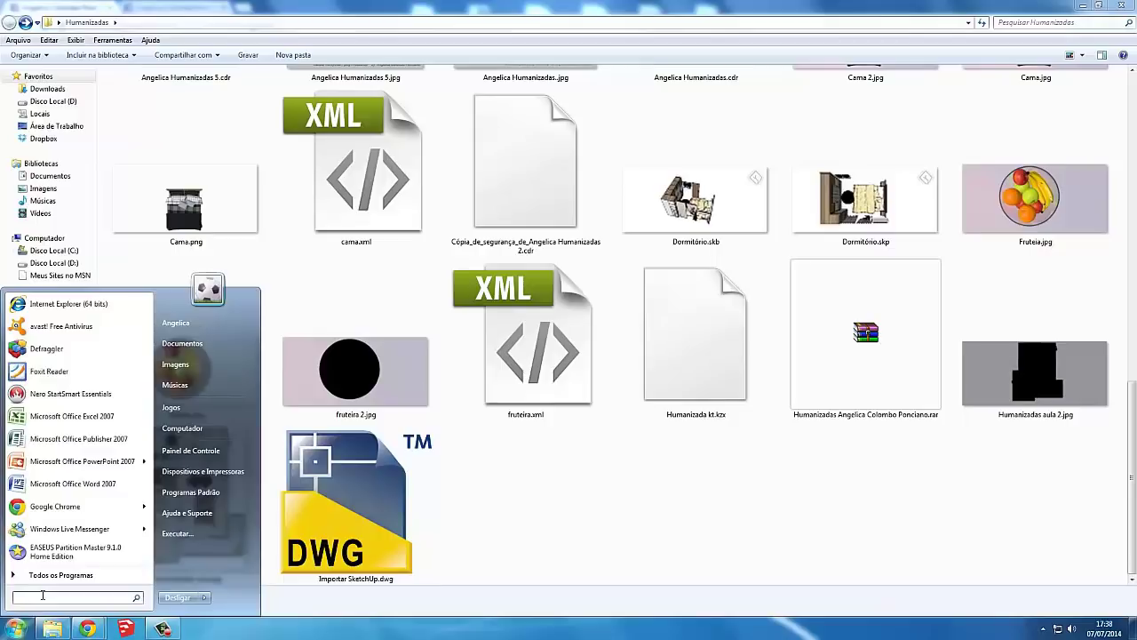
pyautogui.write('cor')
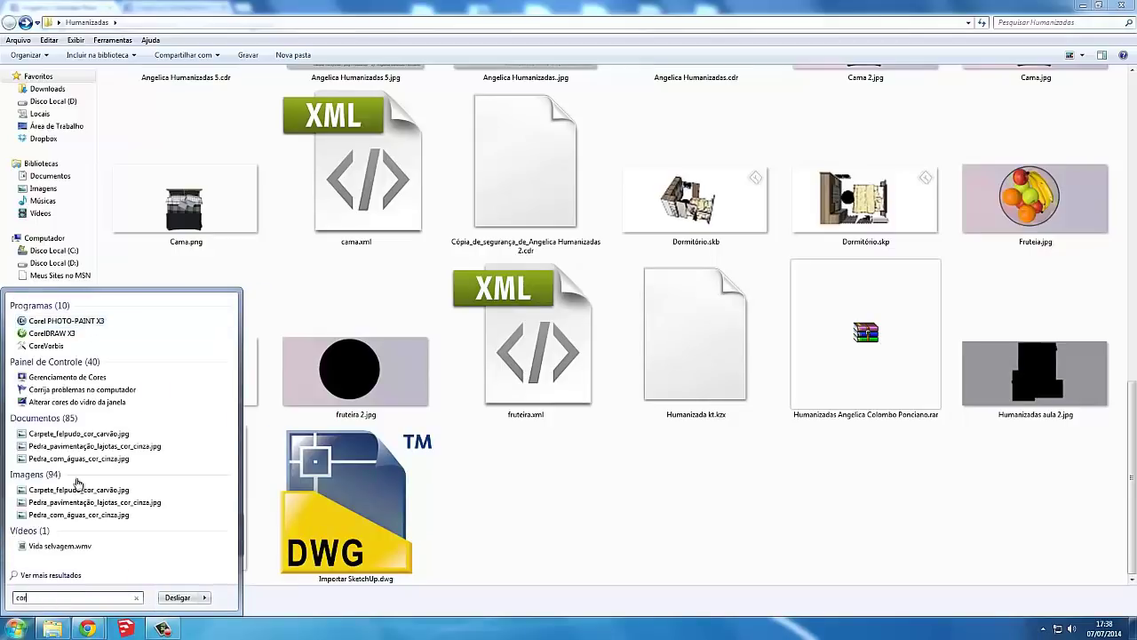
pyautogui.click(97, 340)
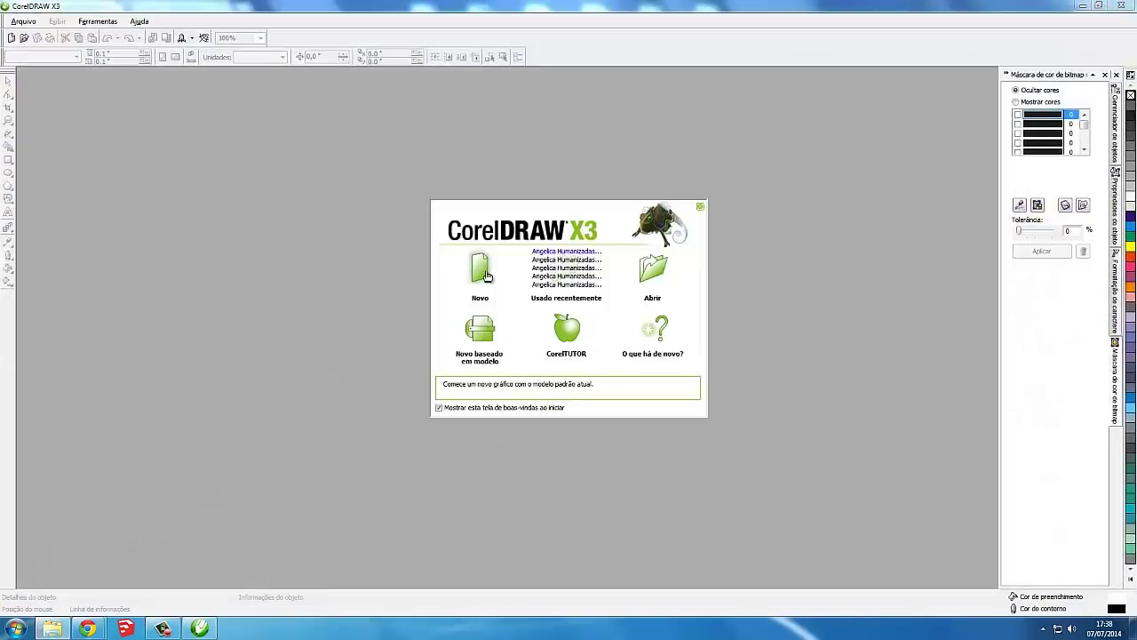
pyautogui.click(479, 271)
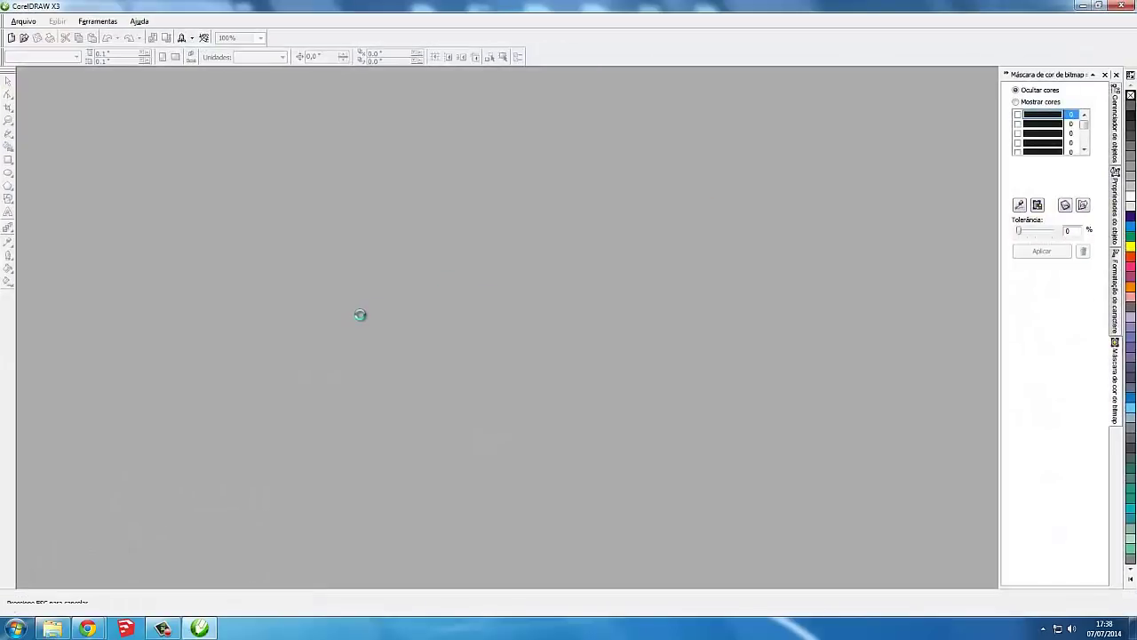
pyautogui.doubleClick(8, 159)
pyautogui.click(1131, 217)
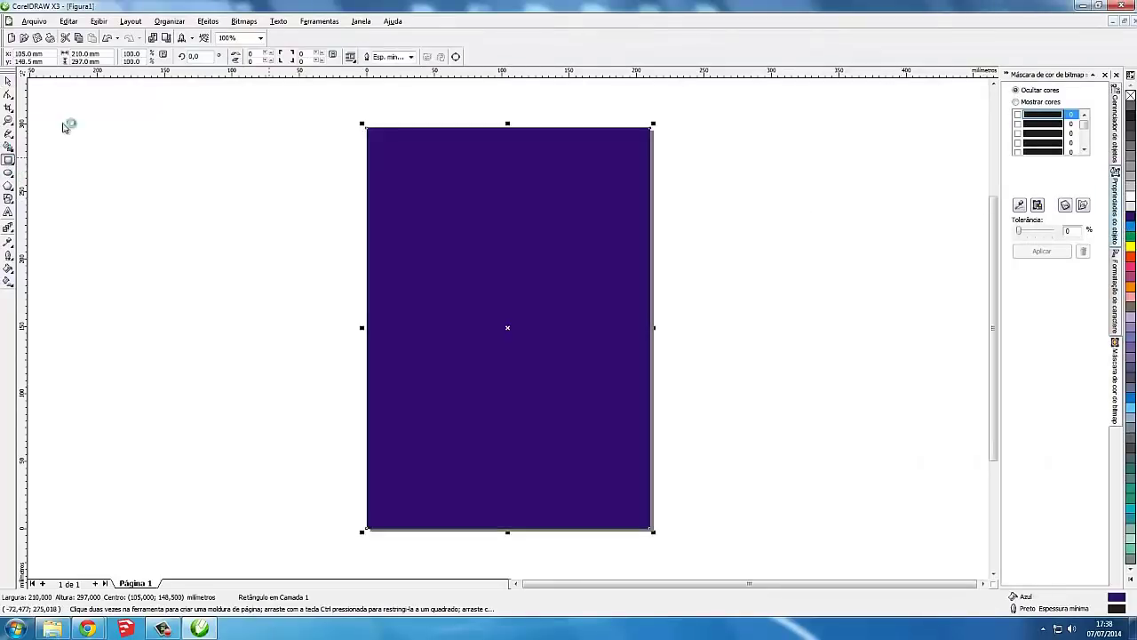
pyautogui.click(8, 81)
pyautogui.click(183, 135)
pyautogui.rightClick(454, 171)
pyautogui.moveTo(483, 282)
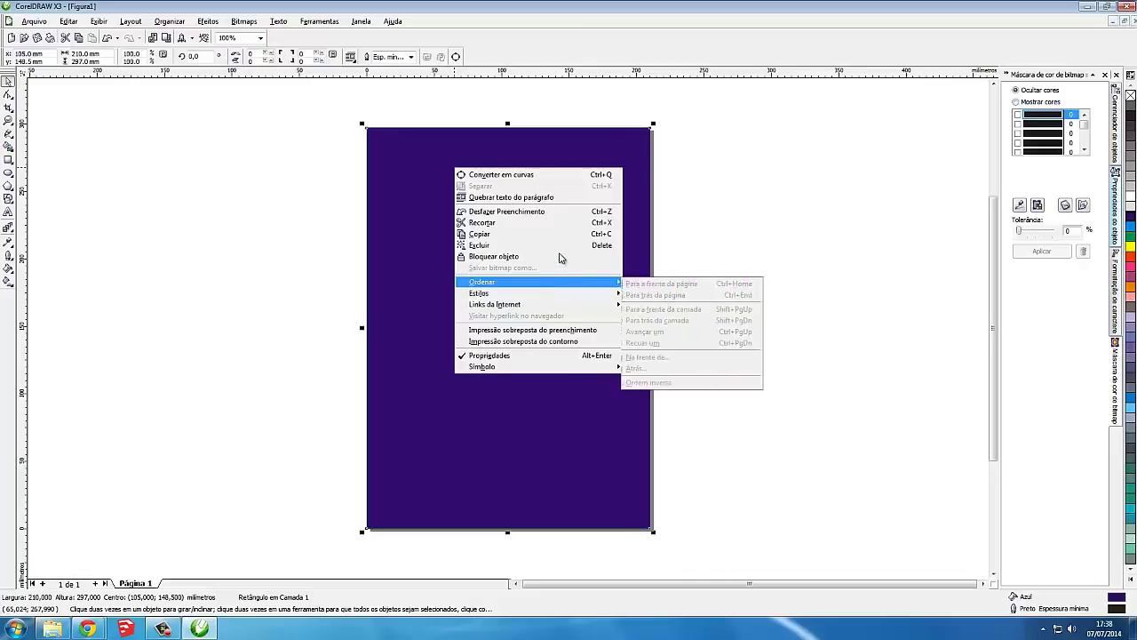
pyautogui.click(338, 282)
pyautogui.click(56, 628)
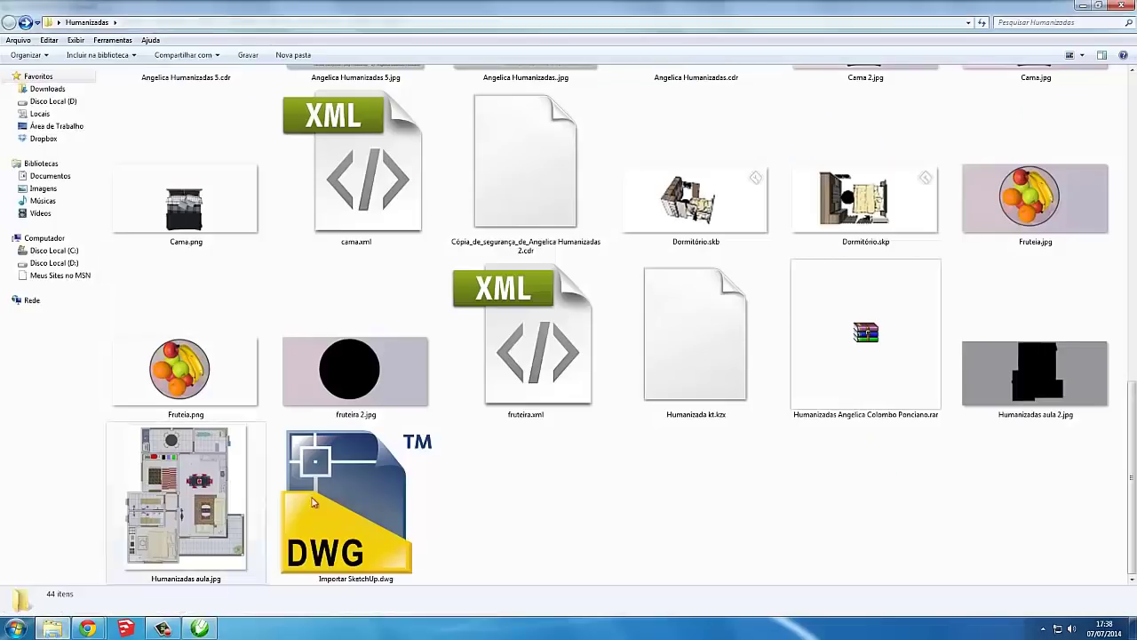
pyautogui.moveTo(187, 209)
pyautogui.mouseDown()
pyautogui.moveTo(526, 386)
pyautogui.moveTo(474, 301)
pyautogui.mouseUp()
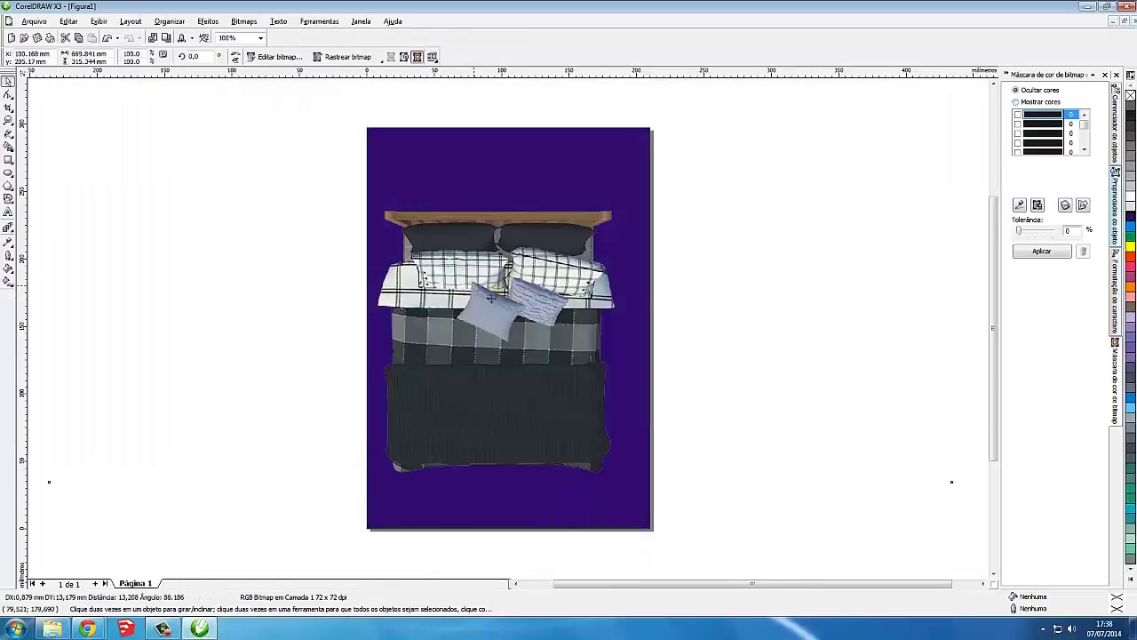
pyautogui.press('Delete')
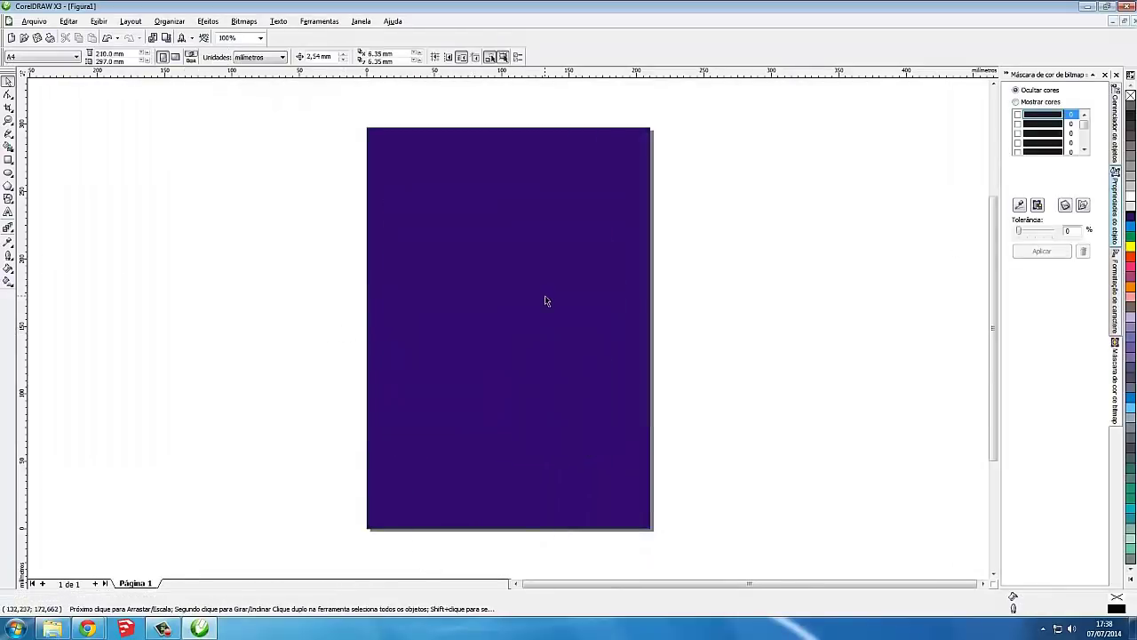
pyautogui.rightClick(507, 294)
pyautogui.click(546, 297)
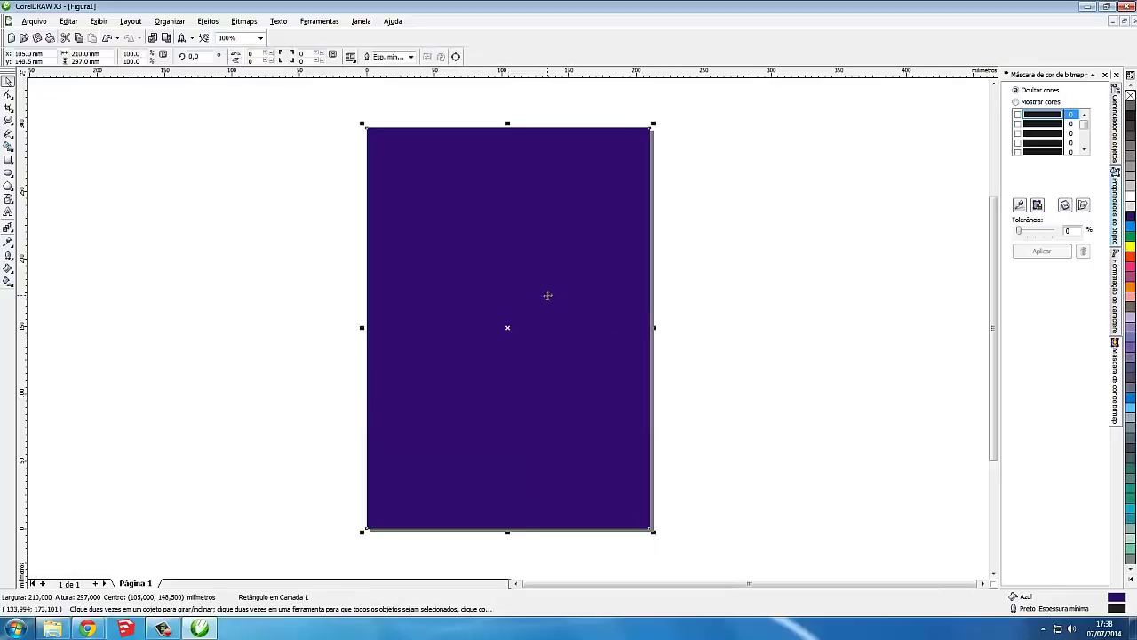
pyautogui.press('Delete')
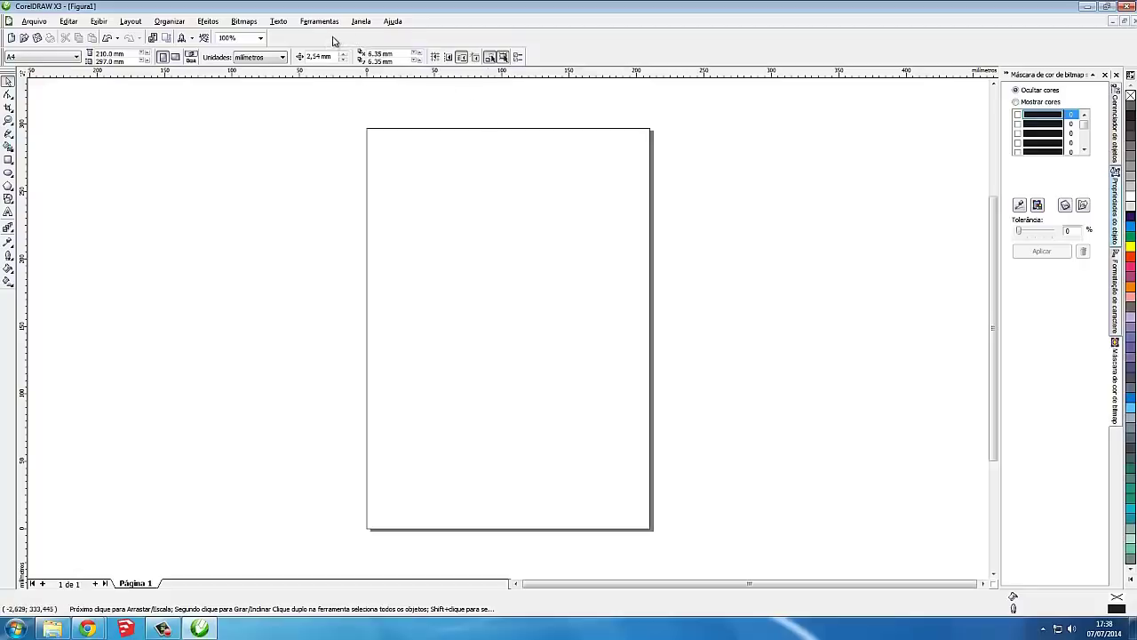
# - Launch Corel PHOTO-PAINT X3 from a 'ph' Start search and close its Welcome screen
pyautogui.click(19, 631)
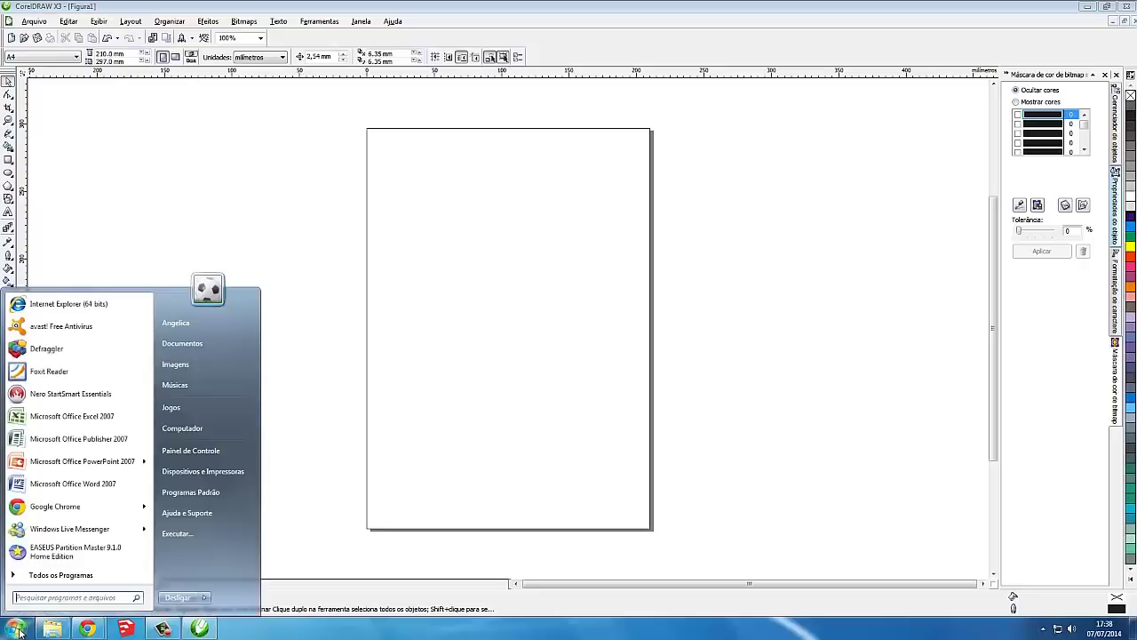
pyautogui.click(53, 598)
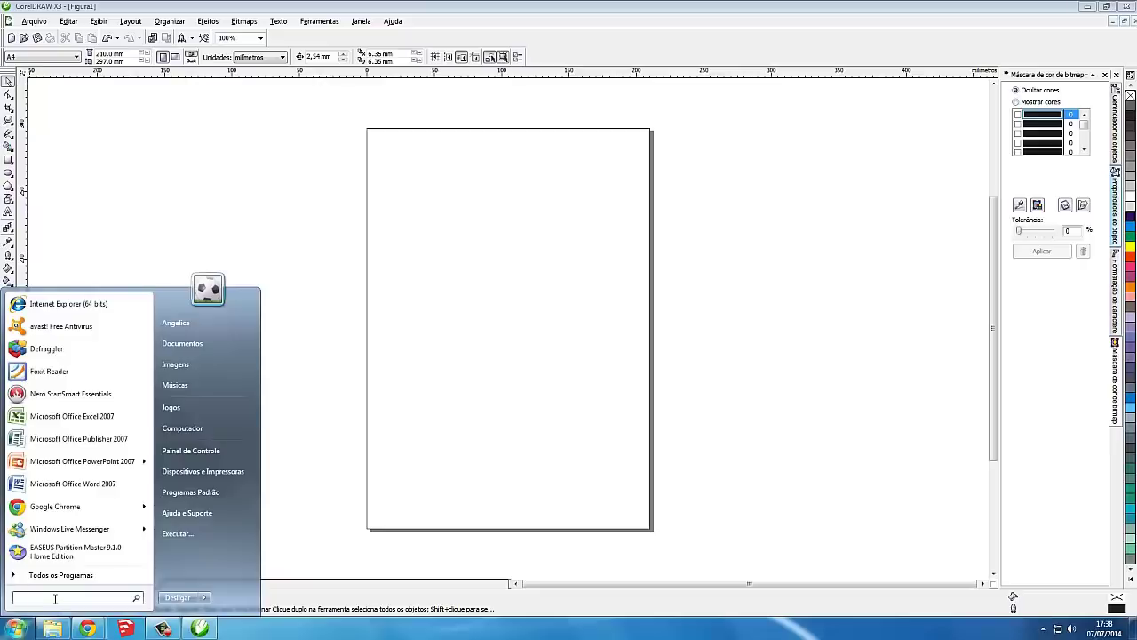
pyautogui.write('phot')
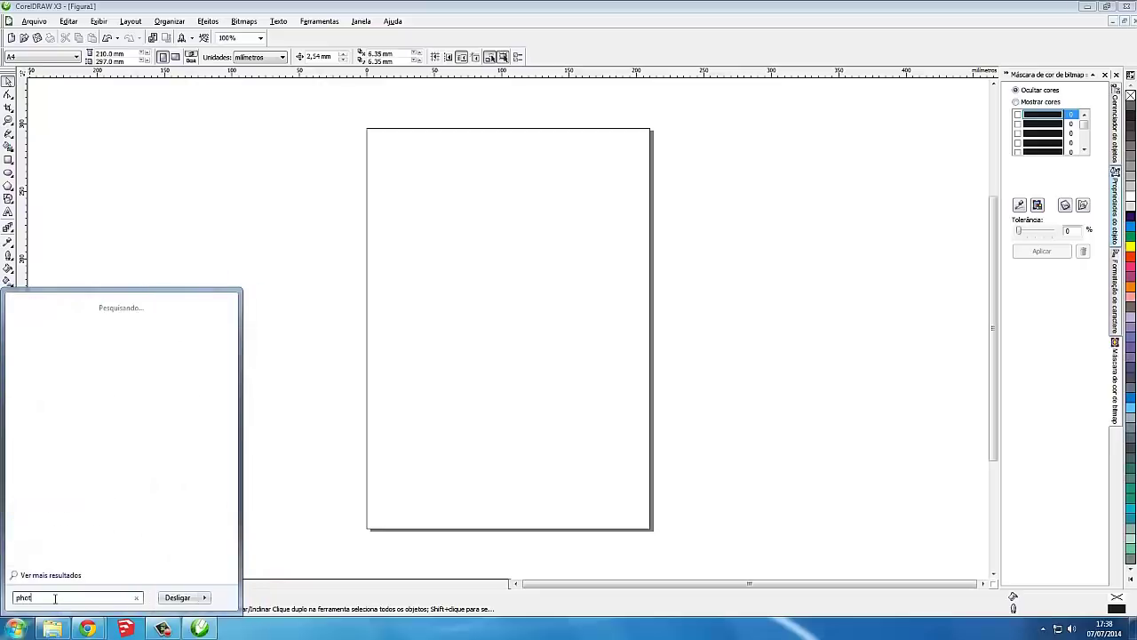
pyautogui.click(123, 351)
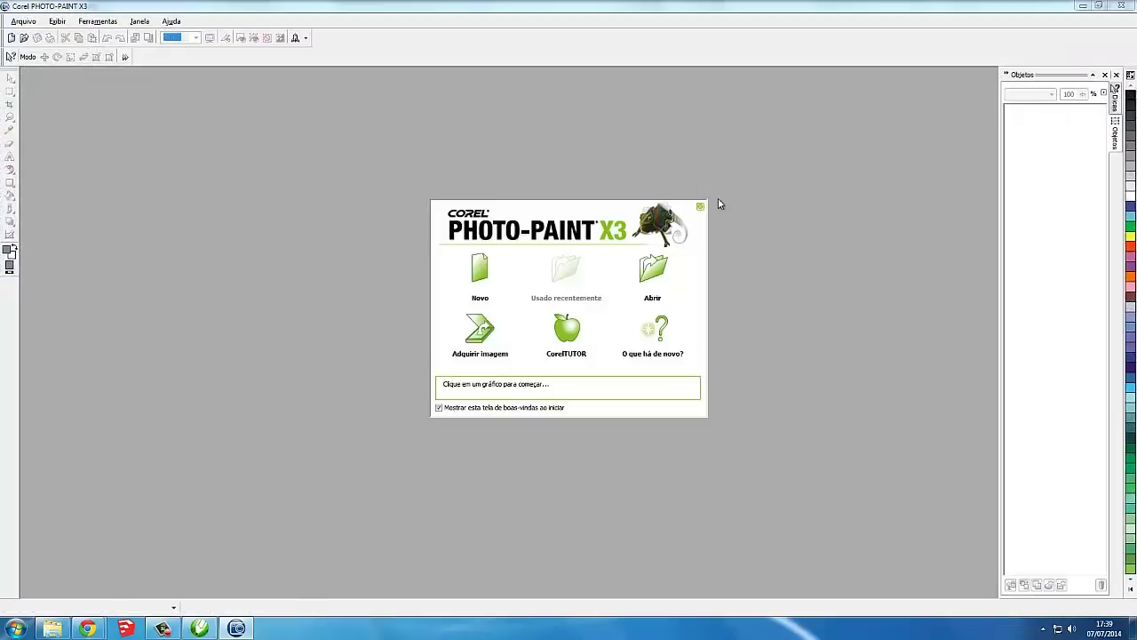
pyautogui.click(701, 208)
# - Open Cama.jpg from the Humanizadas folder in PHOTO-PAINT and maximize its image window
pyautogui.click(53, 628)
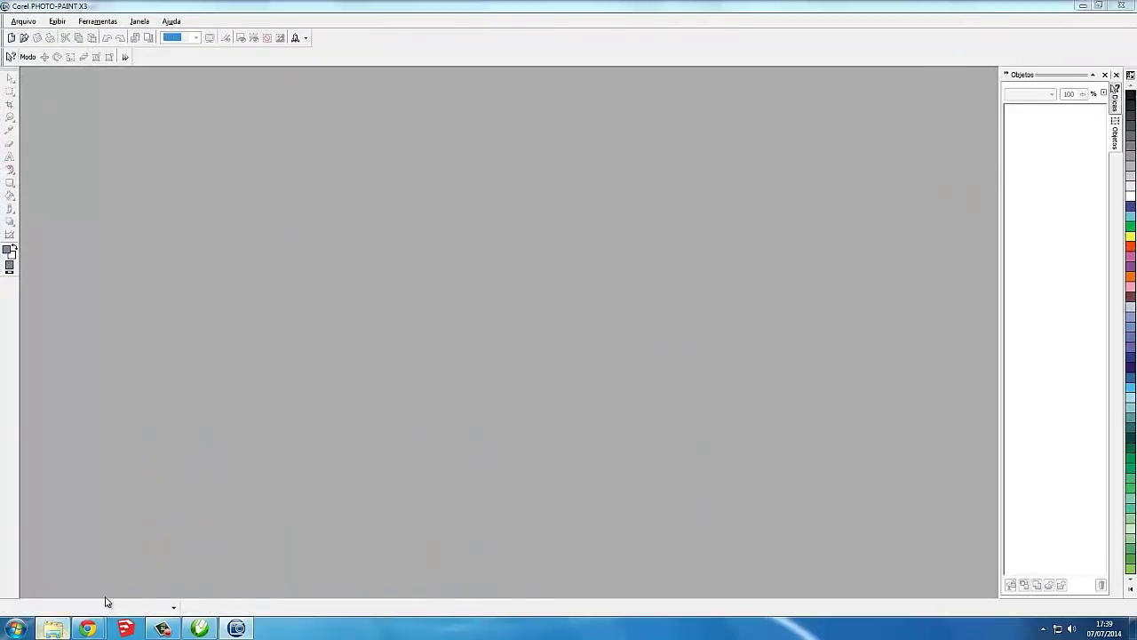
pyautogui.scroll(3, 960, 261)
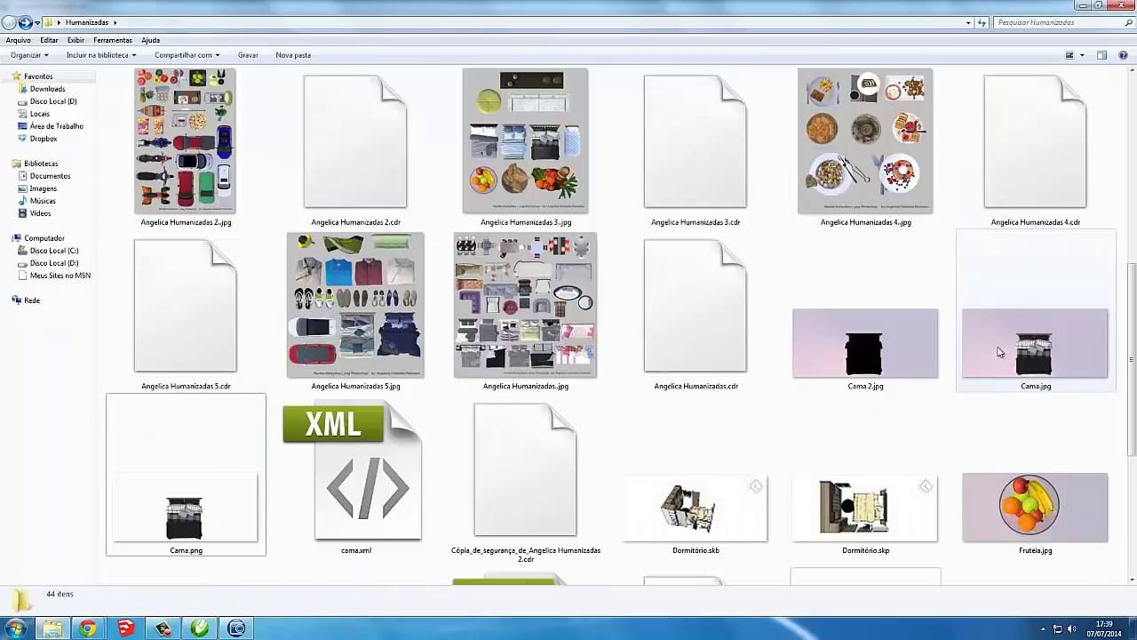
pyautogui.moveTo(1011, 344); pyautogui.dragTo(414, 409)
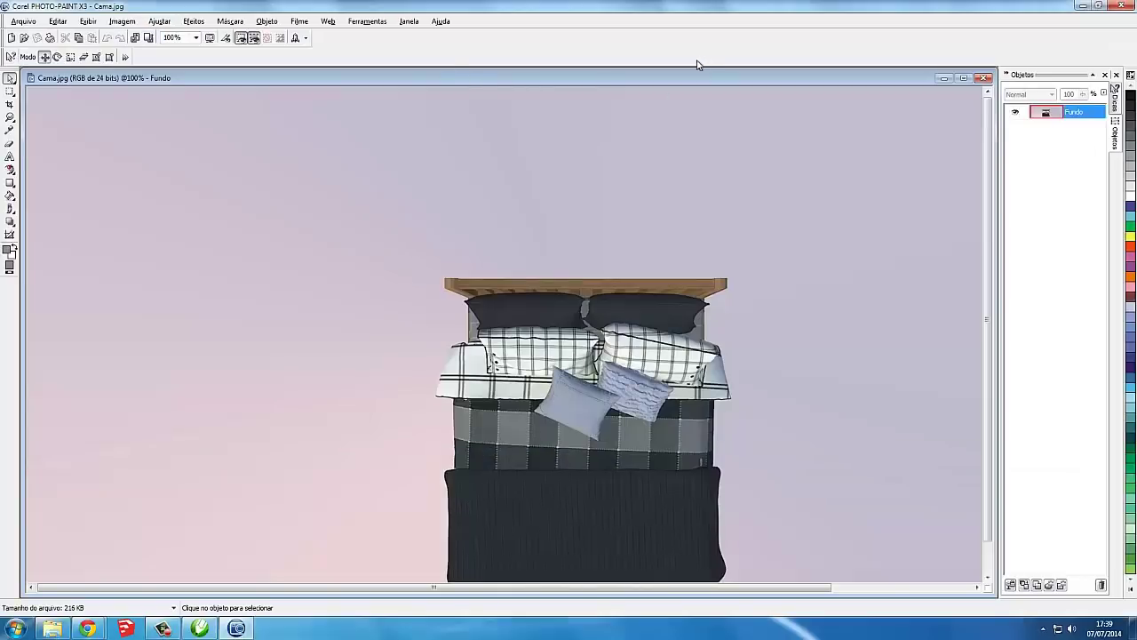
pyautogui.doubleClick(686, 81)
# - Add the Cama 2.jpg black silhouette into the Cama.jpg image as a new object
pyautogui.click(65, 627)
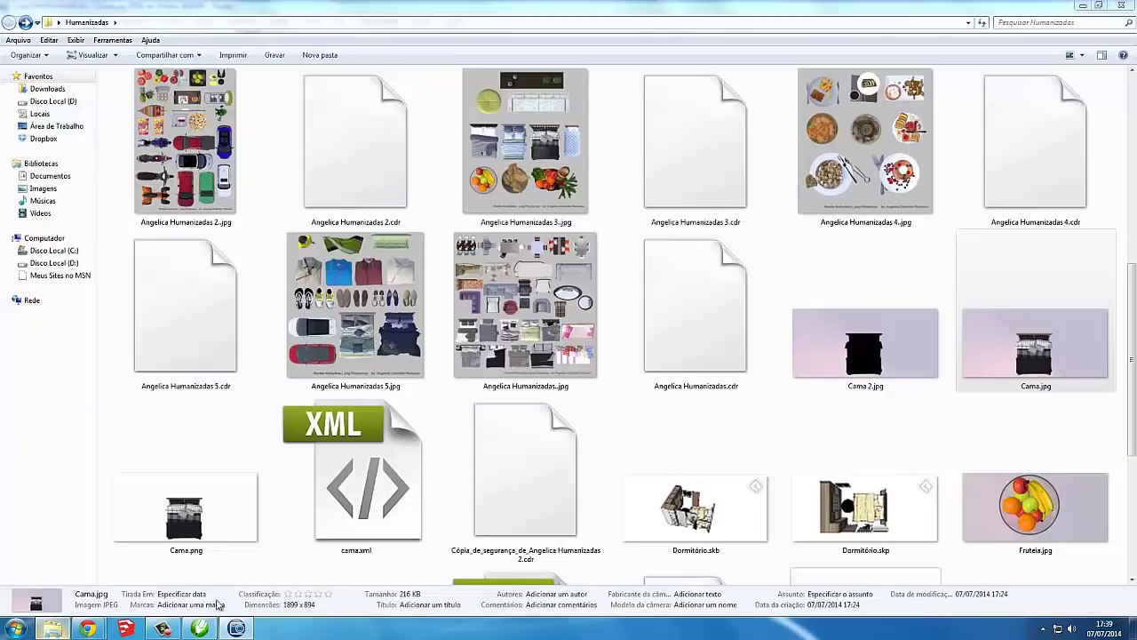
pyautogui.moveTo(862, 267)
pyautogui.mouseDown()
pyautogui.moveTo(220, 604)
pyautogui.moveTo(414, 468)
pyautogui.mouseUp()
pyautogui.scroll(-1, 414, 469)
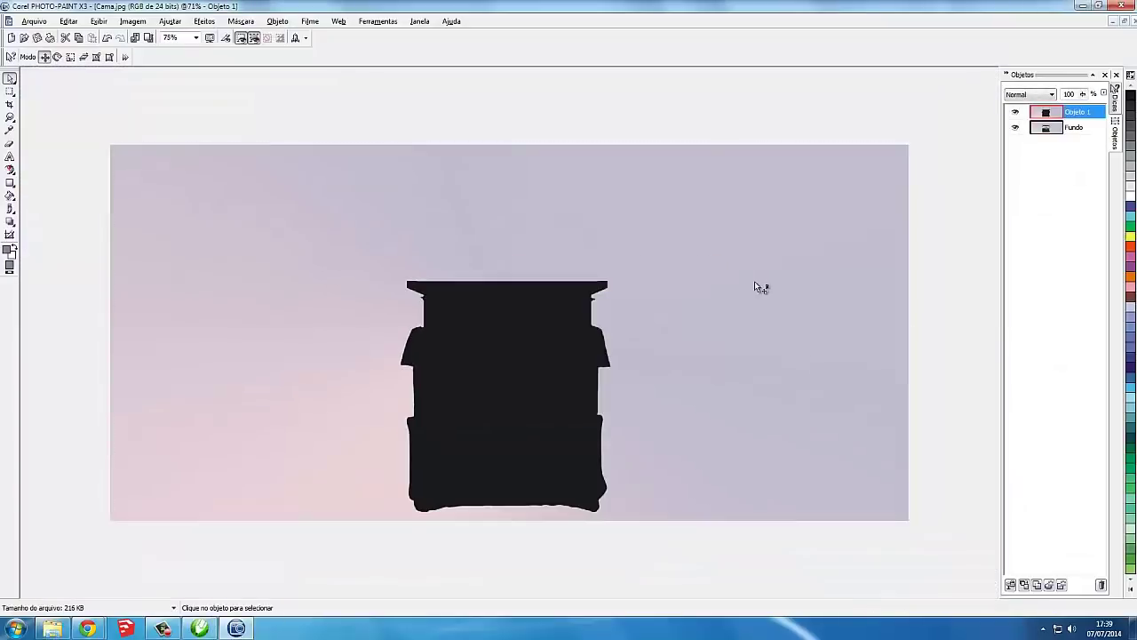
pyautogui.click(754, 281)
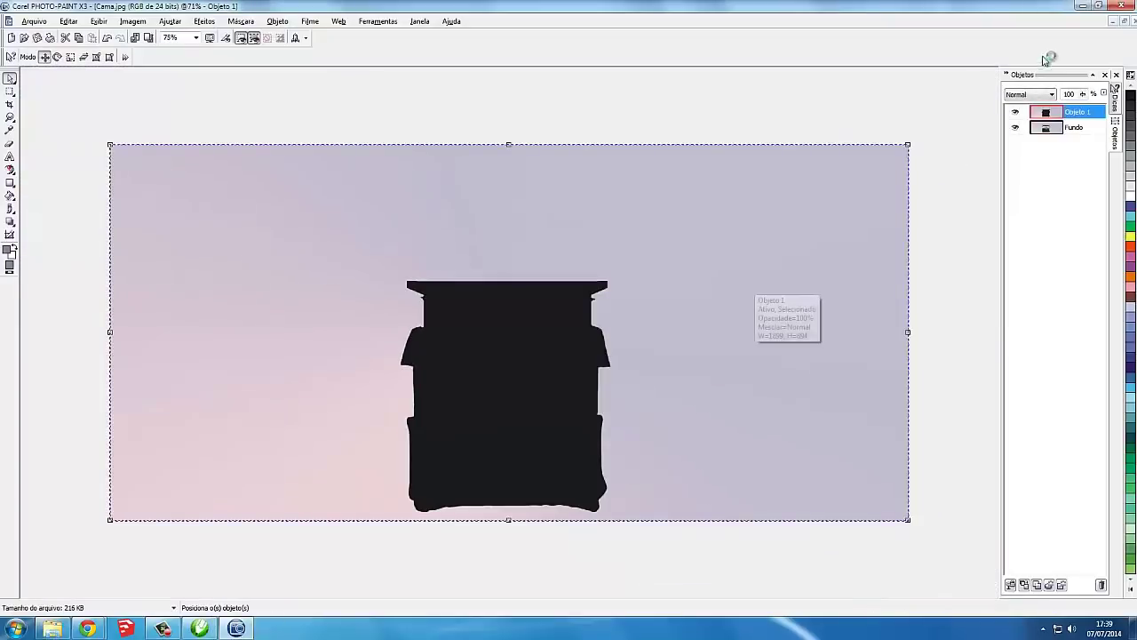
# - Use the Magic Wand Mask tool on the silhouette layer to mask the surrounding background
pyautogui.click(10, 93)
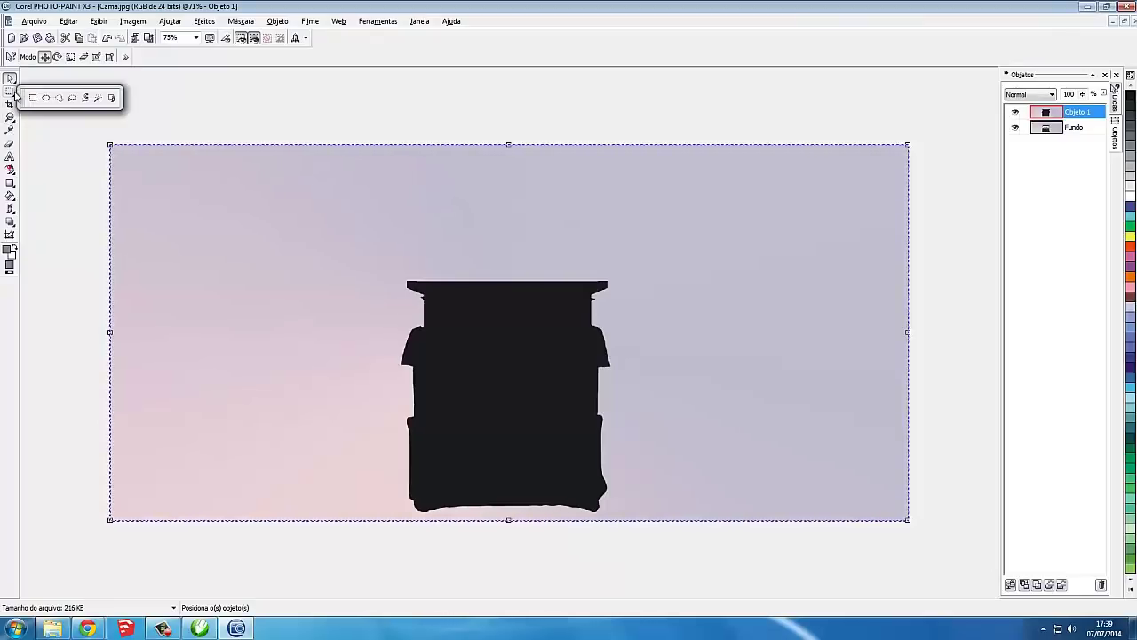
pyautogui.click(98, 99)
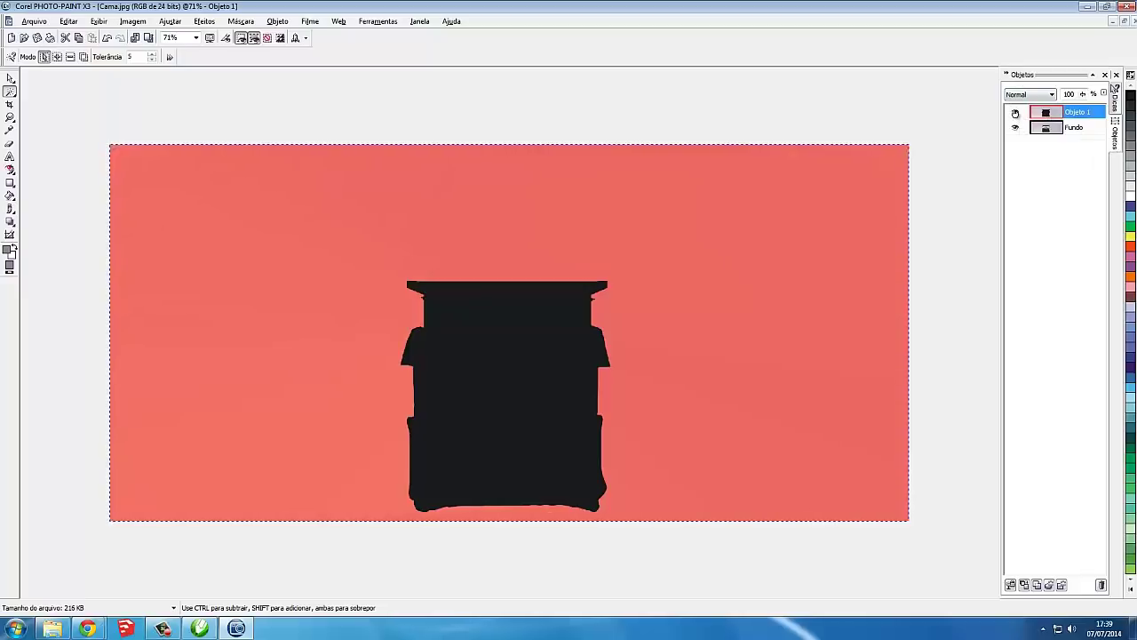
pyautogui.click(1016, 115)
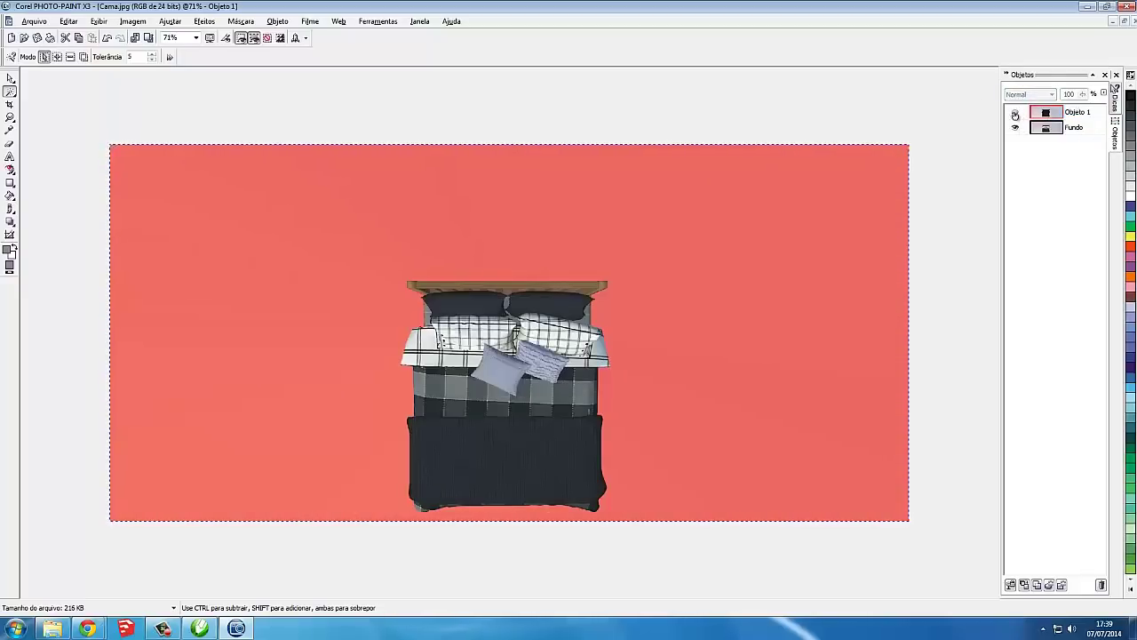
pyautogui.click(1015, 115)
pyautogui.click(1016, 115)
pyautogui.click(1077, 129)
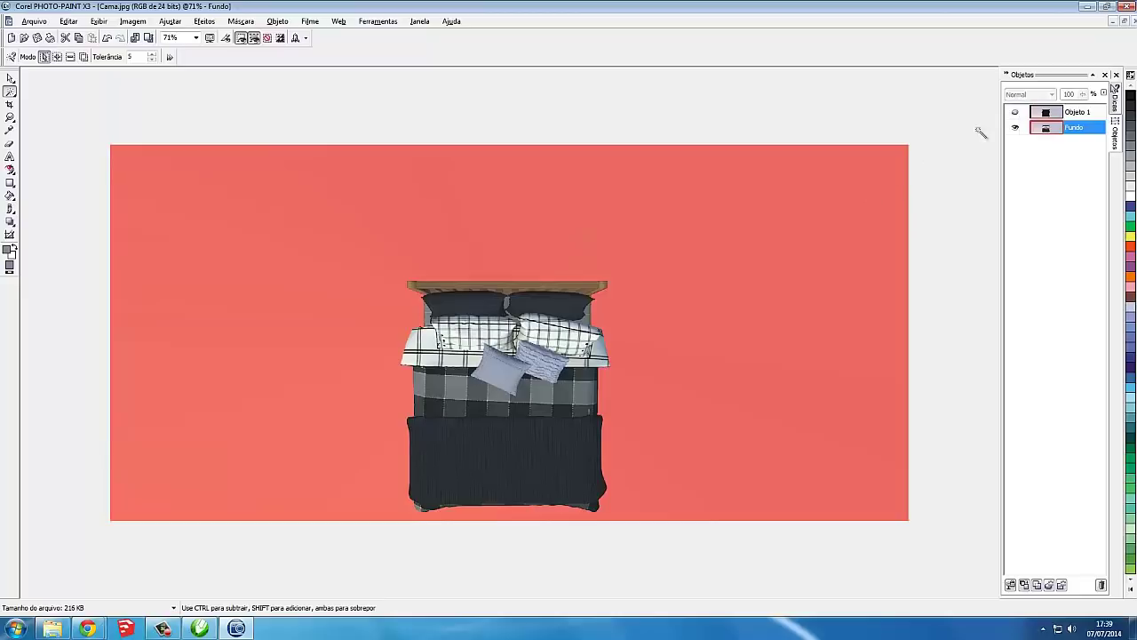
pyautogui.click(1016, 113)
pyautogui.click(331, 206)
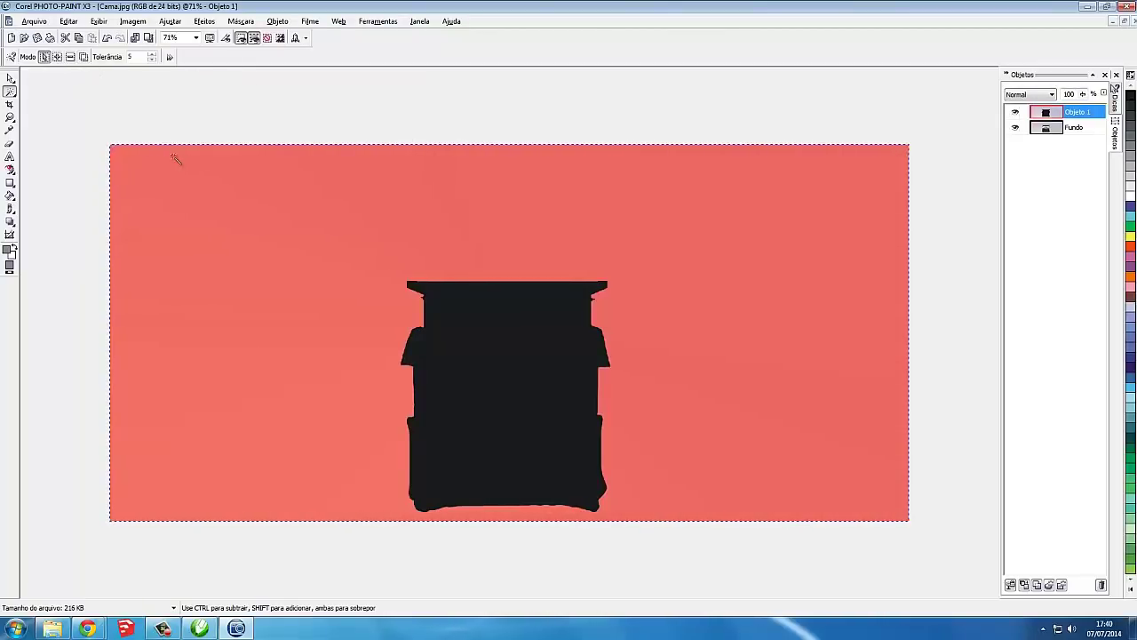
# - Subtract the background from the mask with the Magic Wand so only the bed is masked
pyautogui.click(283, 39)
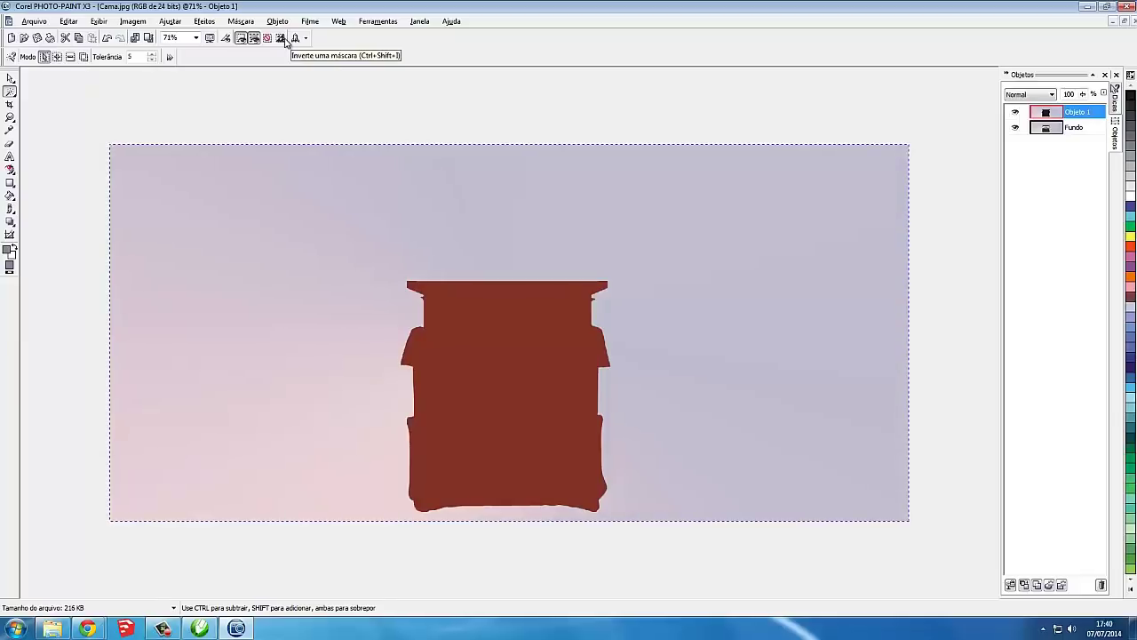
pyautogui.click(282, 39)
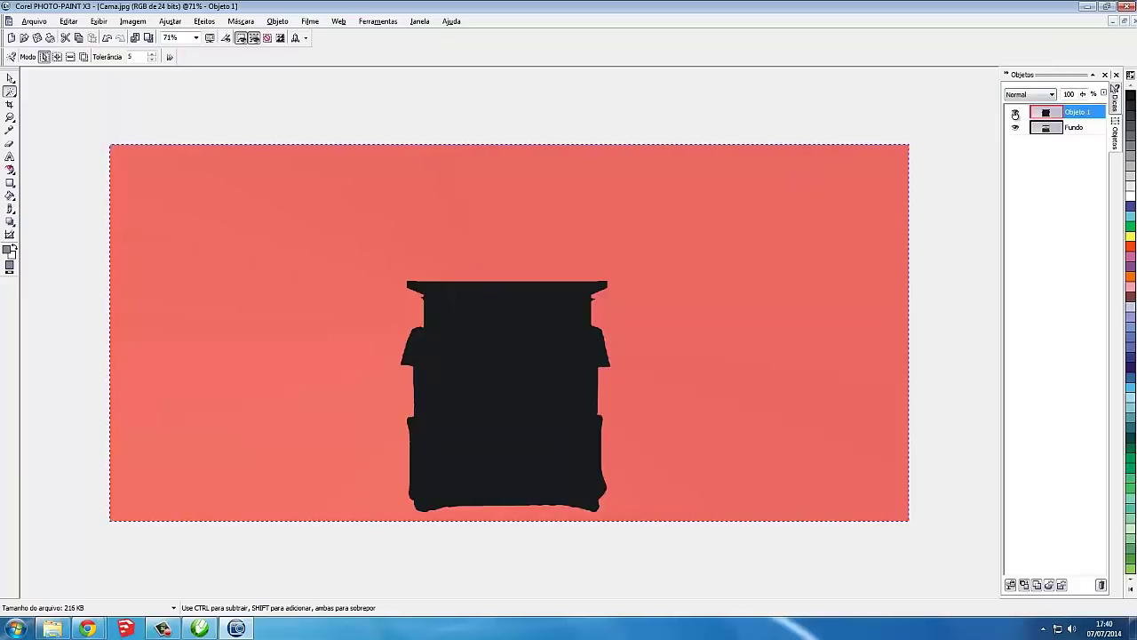
pyautogui.click(1016, 113)
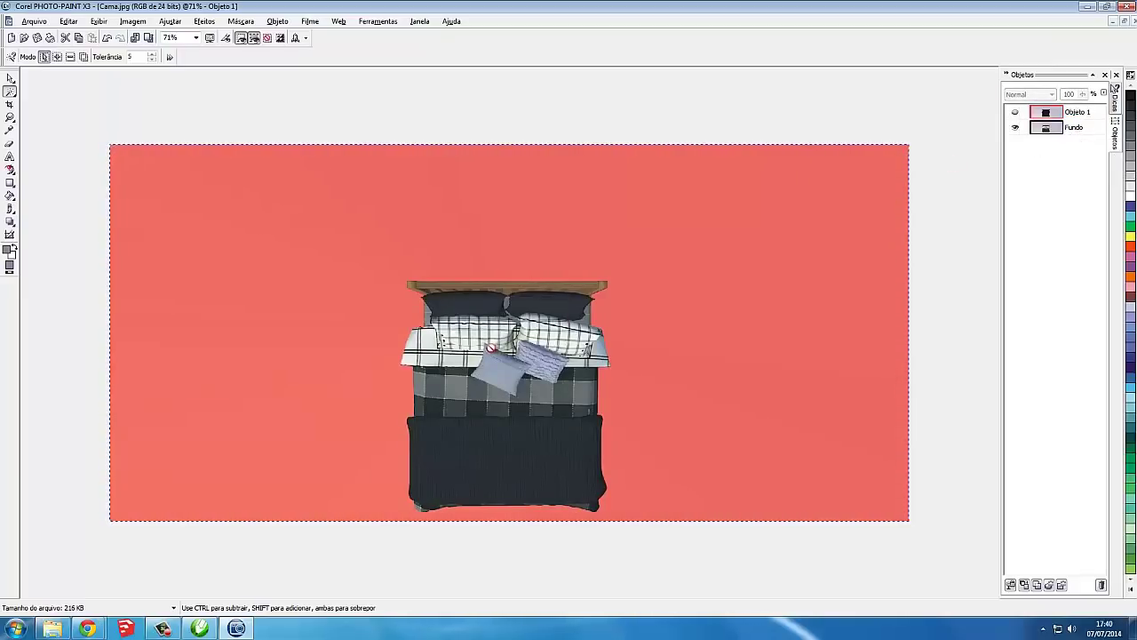
pyautogui.press('ctrl')
pyautogui.keyDown('ctrl'); pyautogui.click(474, 242); pyautogui.keyUp('ctrl')
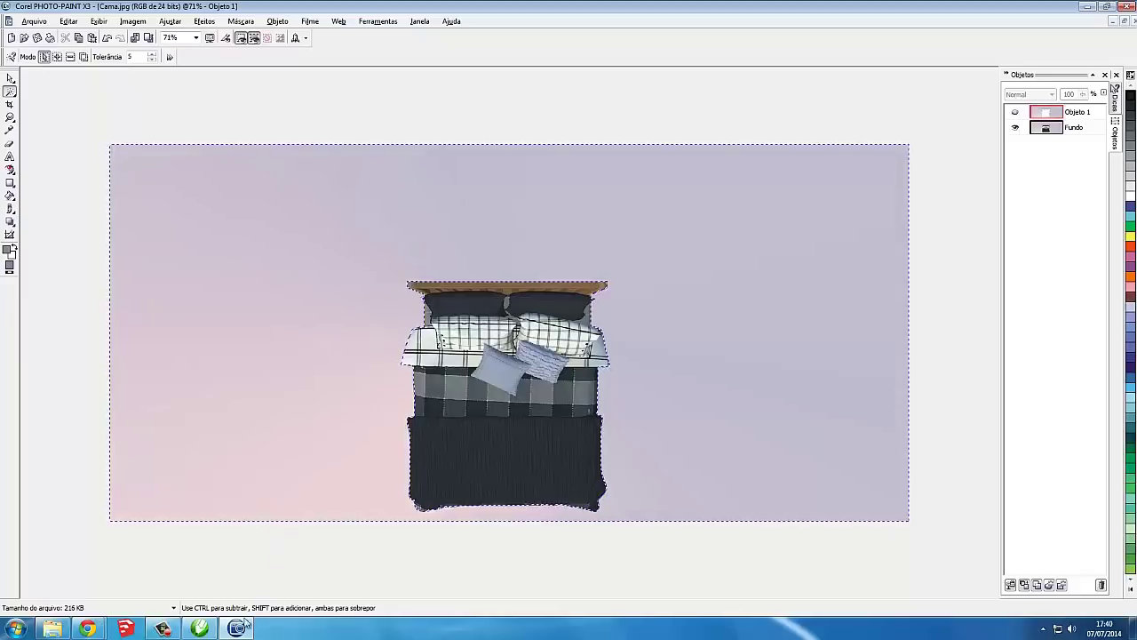
# - Test-paste the copy into CorelDRAW, delete it, and return to PHOTO-PAINT
pyautogui.click(200, 628)
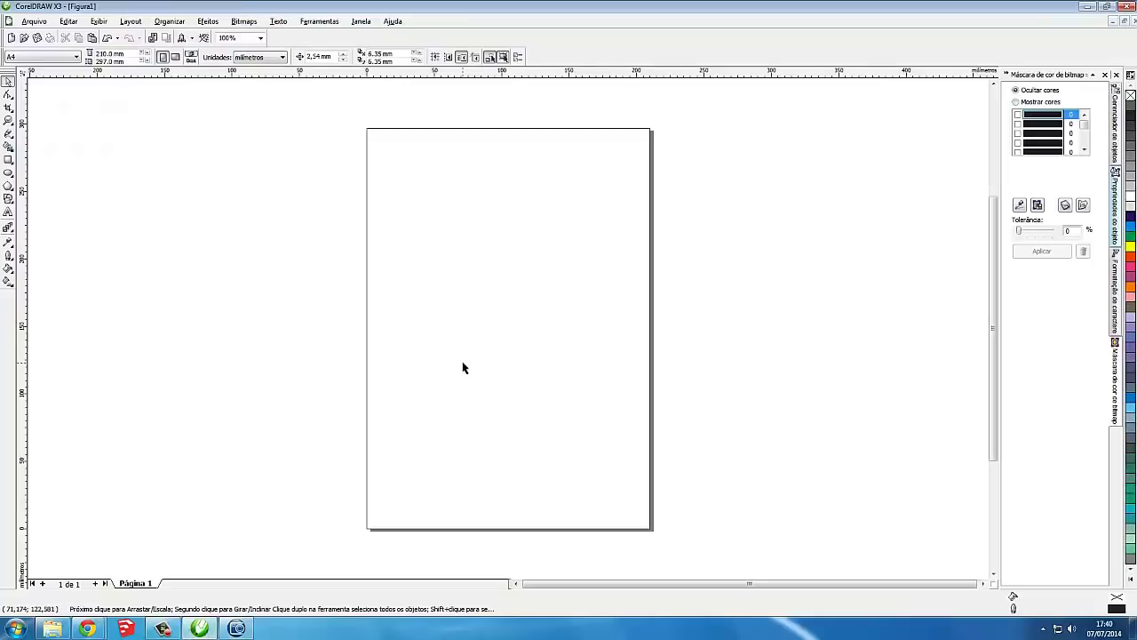
pyautogui.hotkey('ctrl', 'v')
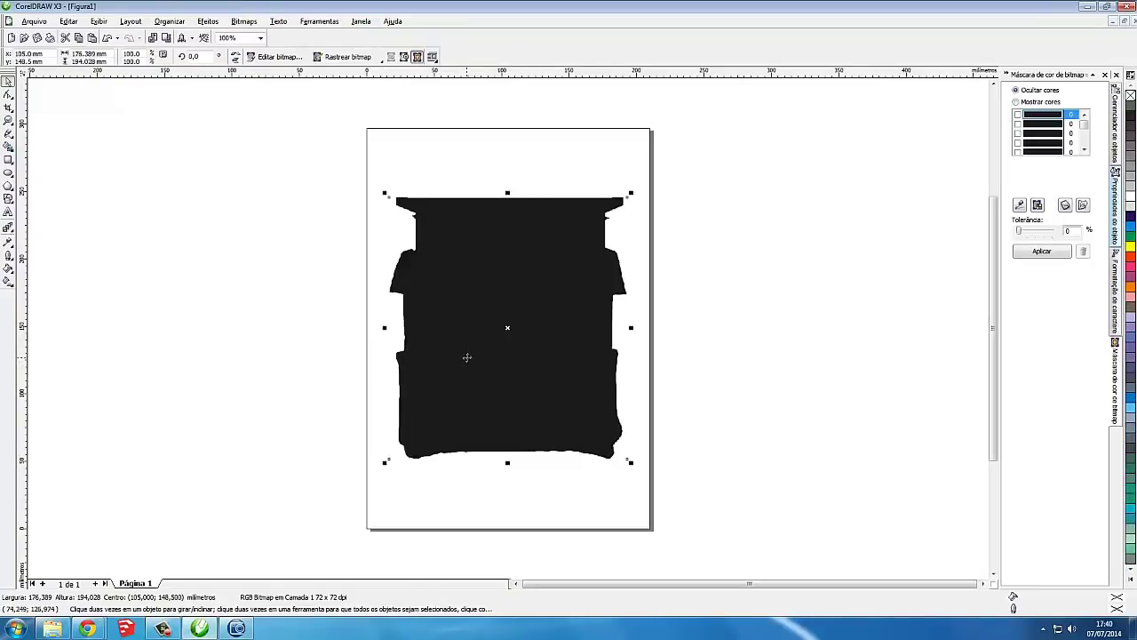
pyautogui.press('Delete')
pyautogui.click(237, 628)
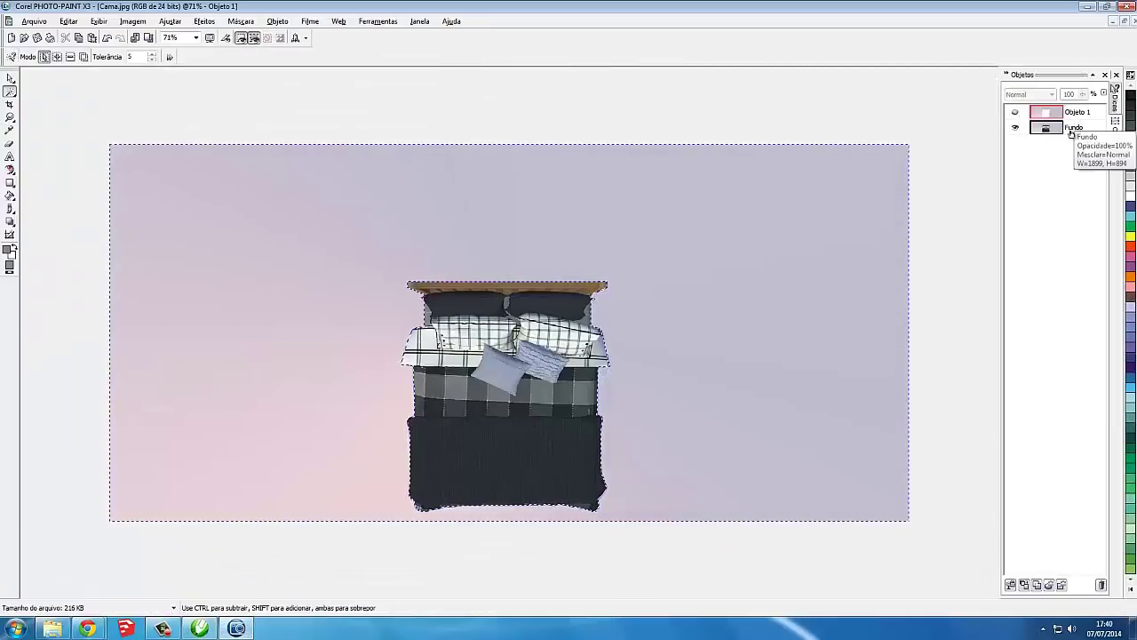
# - Hide Objeto 1, select the Fundo layer, and cut the masked bed out of it
pyautogui.click(1027, 131)
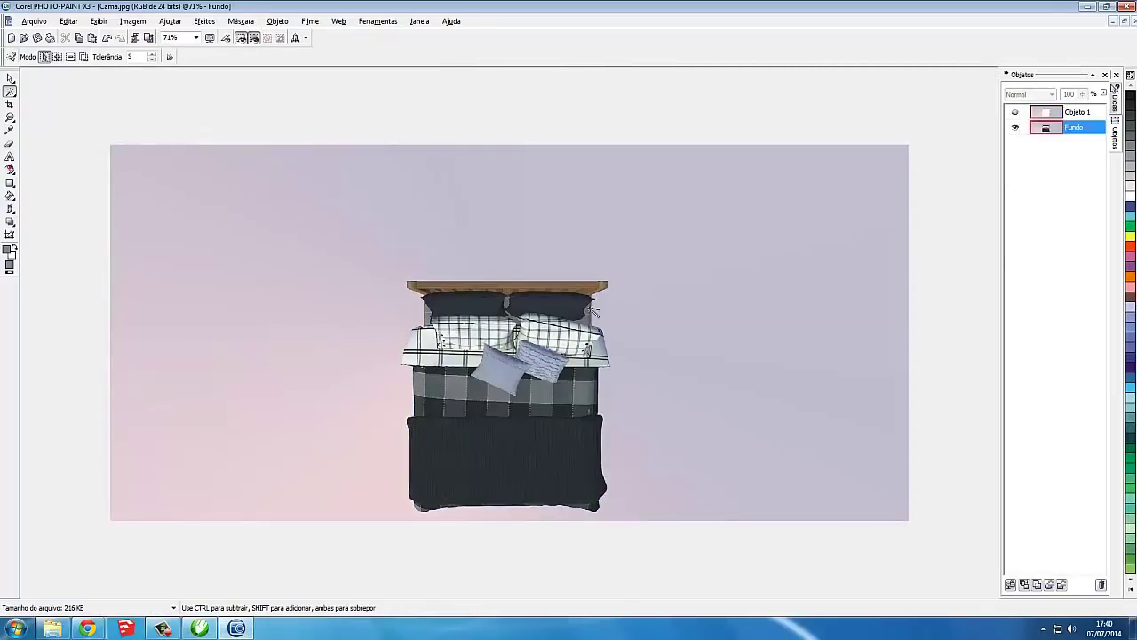
pyautogui.click(254, 287)
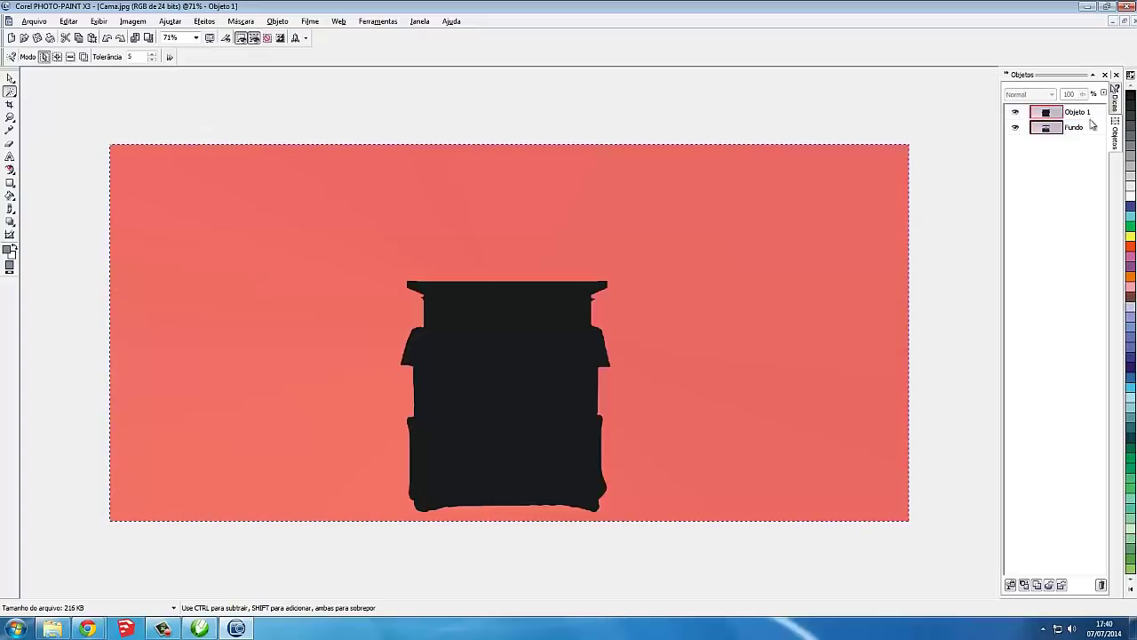
pyautogui.click(1016, 112)
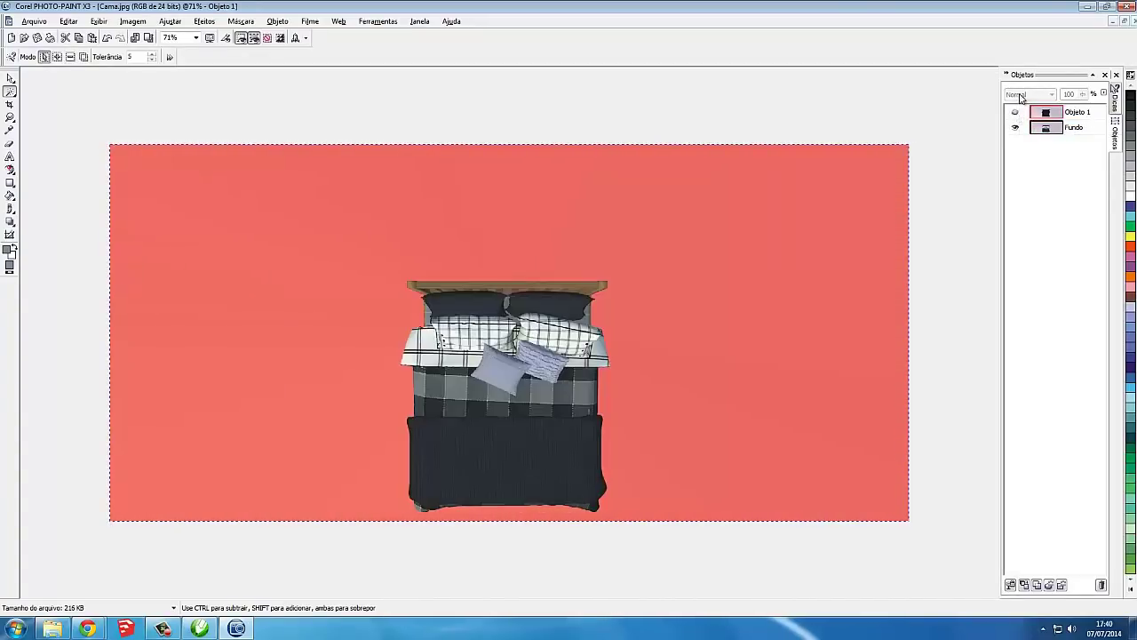
pyautogui.click(1084, 129)
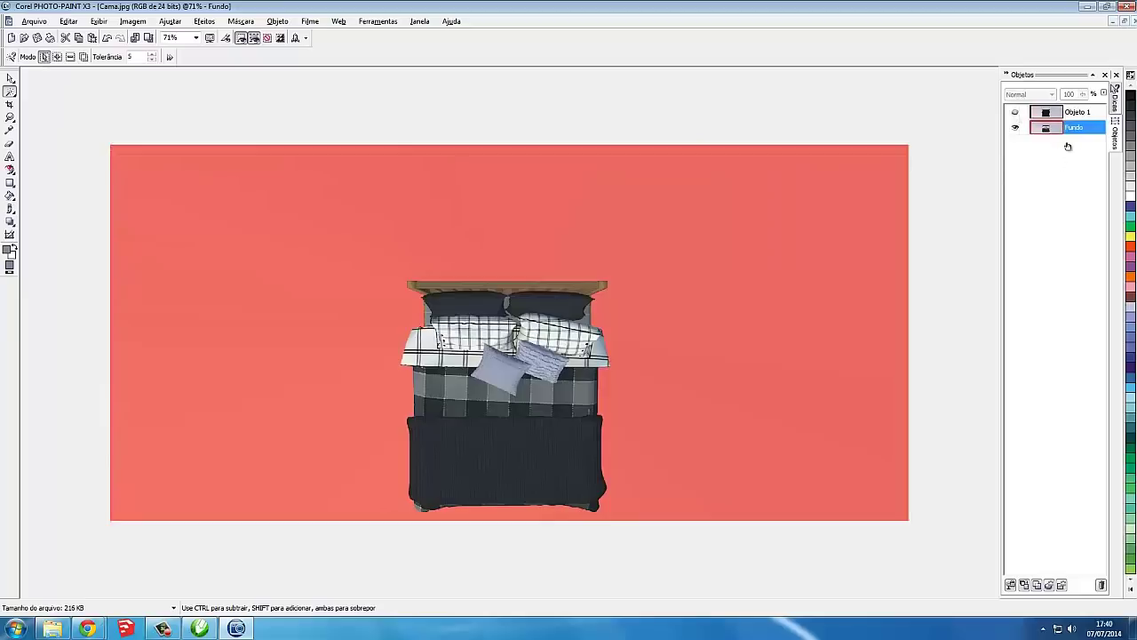
pyautogui.click(226, 415)
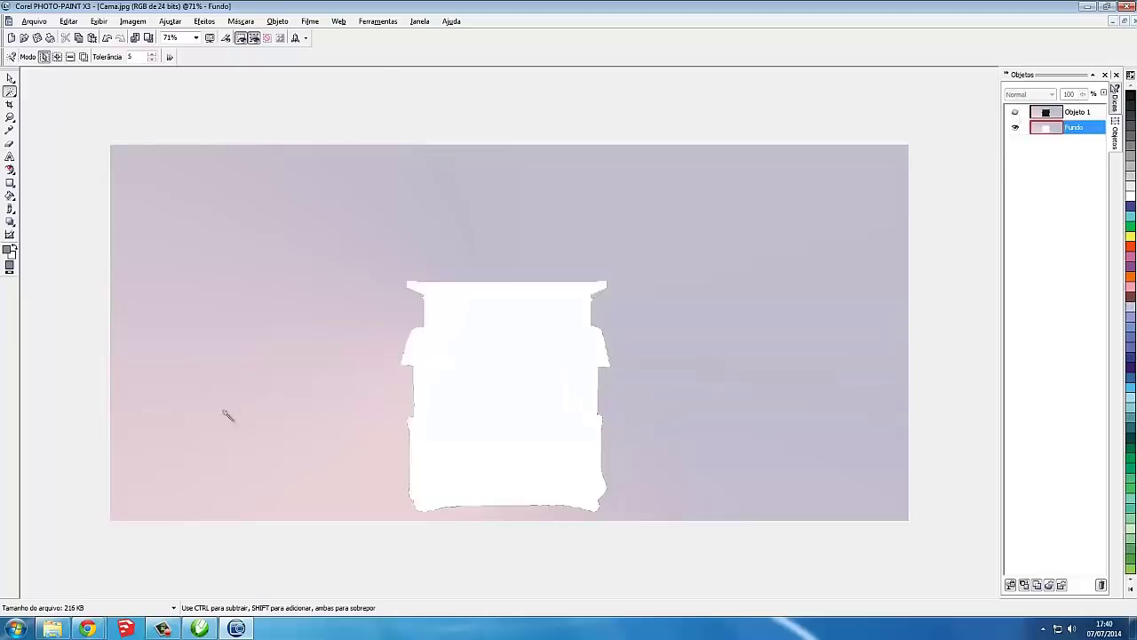
pyautogui.click(200, 628)
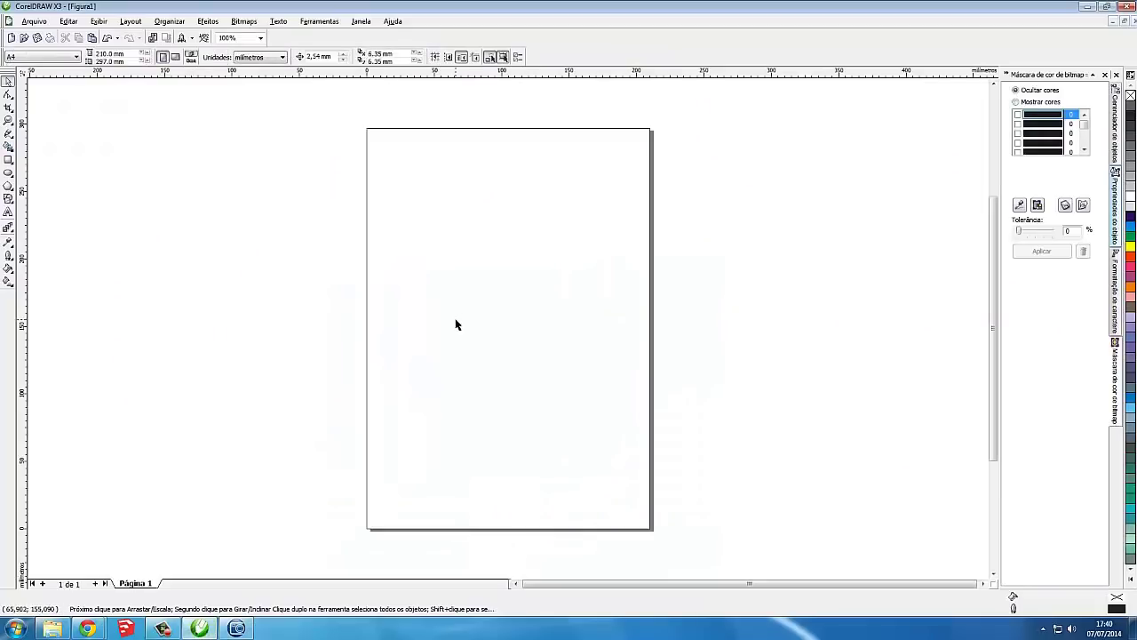
# - Paste the bed onto Figura1's page, nudge it left, and export it as PNG 'Cama corel'
pyautogui.hotkey('ctrl', 'v')
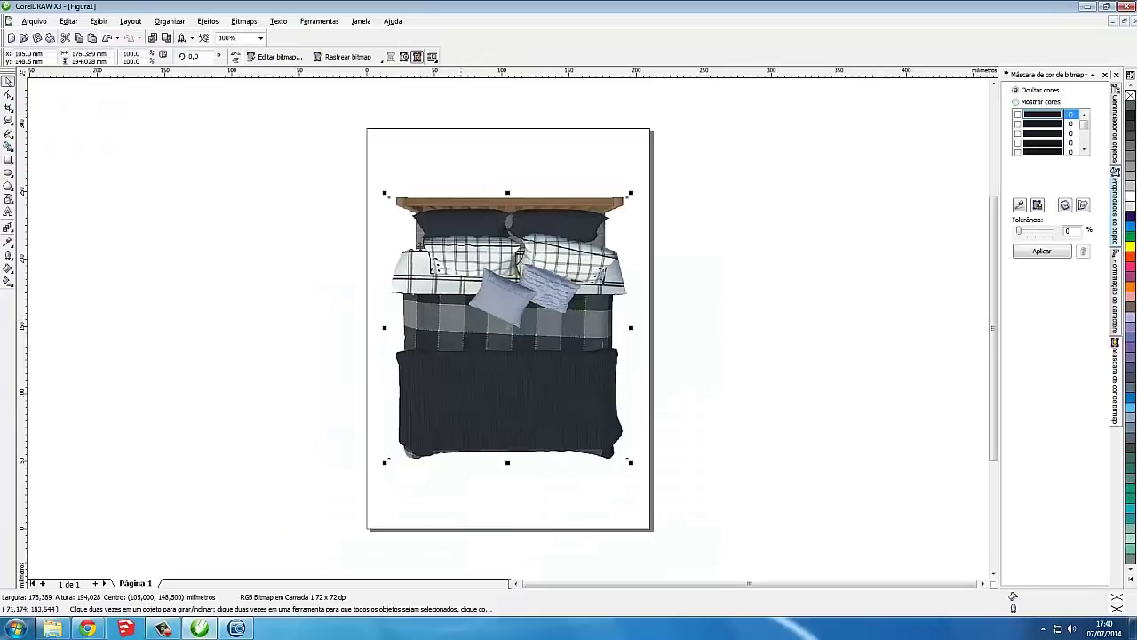
pyautogui.moveTo(492, 332); pyautogui.dragTo(484, 331)
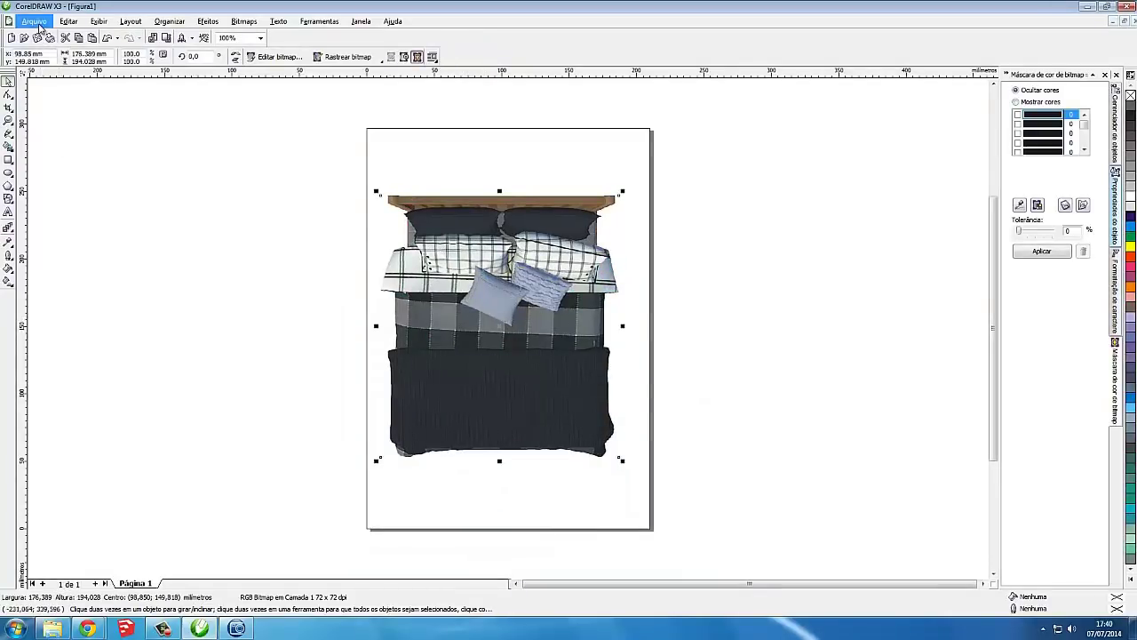
pyautogui.click(36, 21)
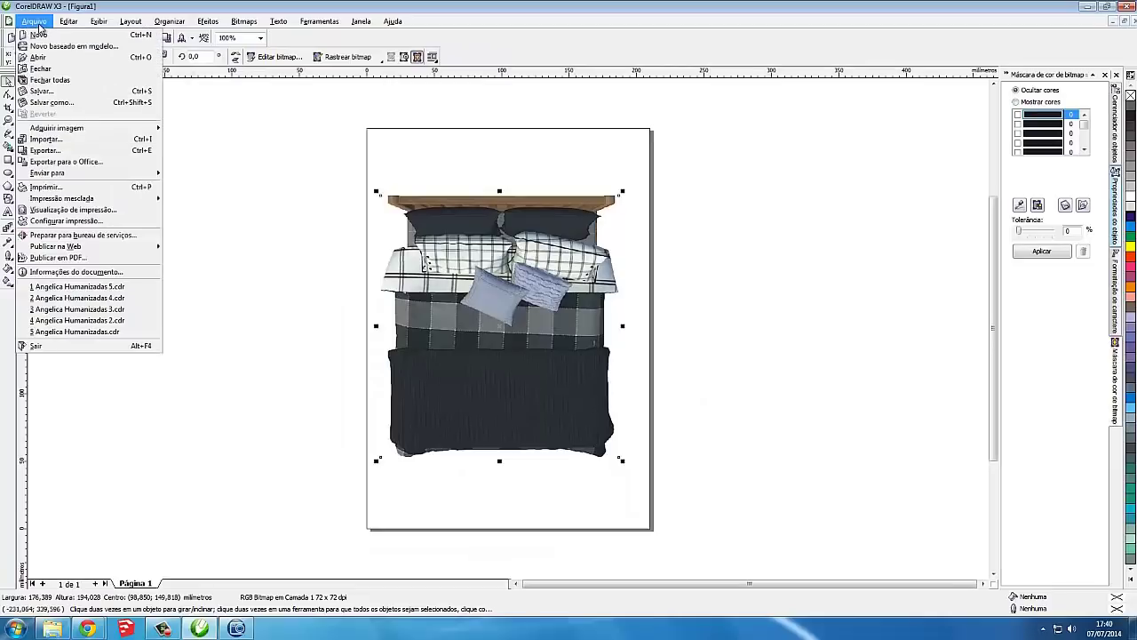
pyautogui.press('Escape')
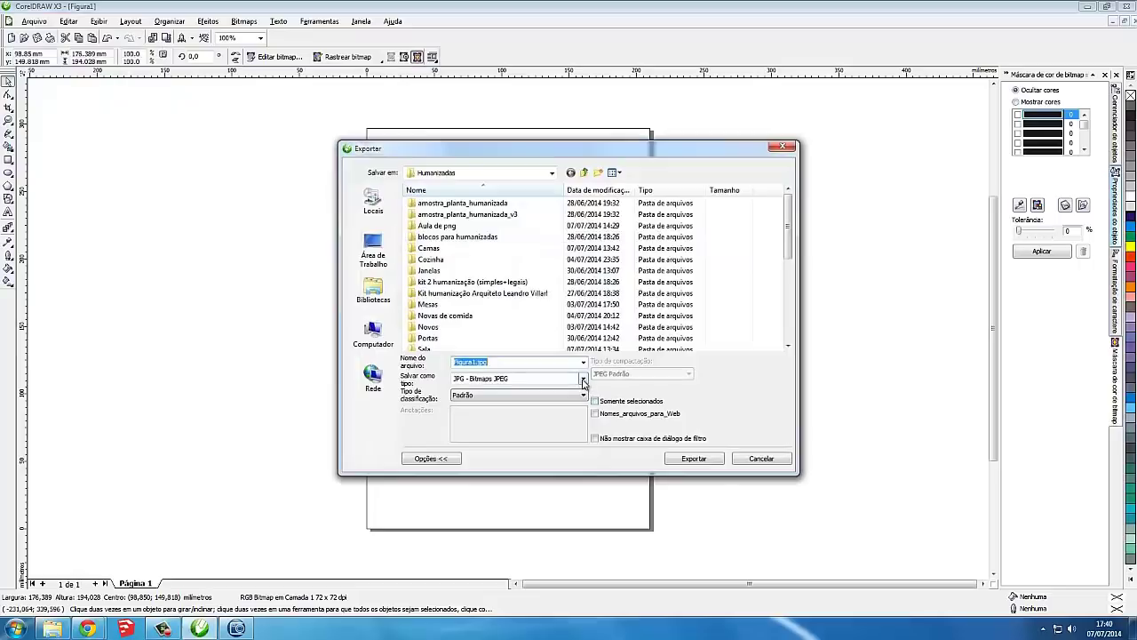
pyautogui.click(584, 379)
pyautogui.moveTo(584, 441); pyautogui.dragTo(586, 478)
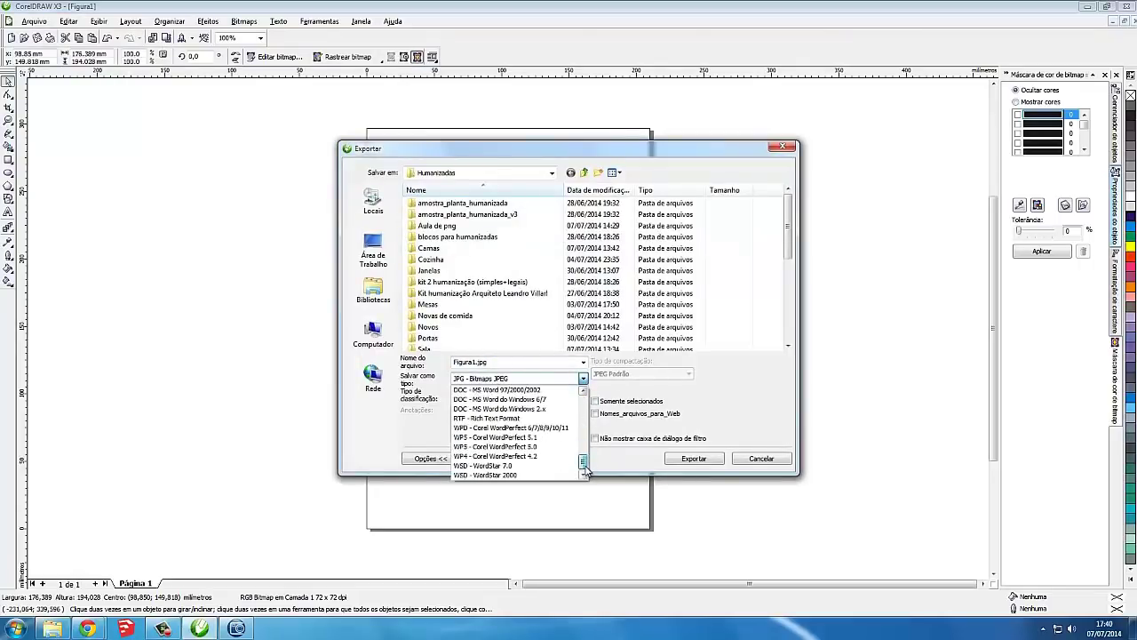
pyautogui.moveTo(585, 471); pyautogui.dragTo(585, 460)
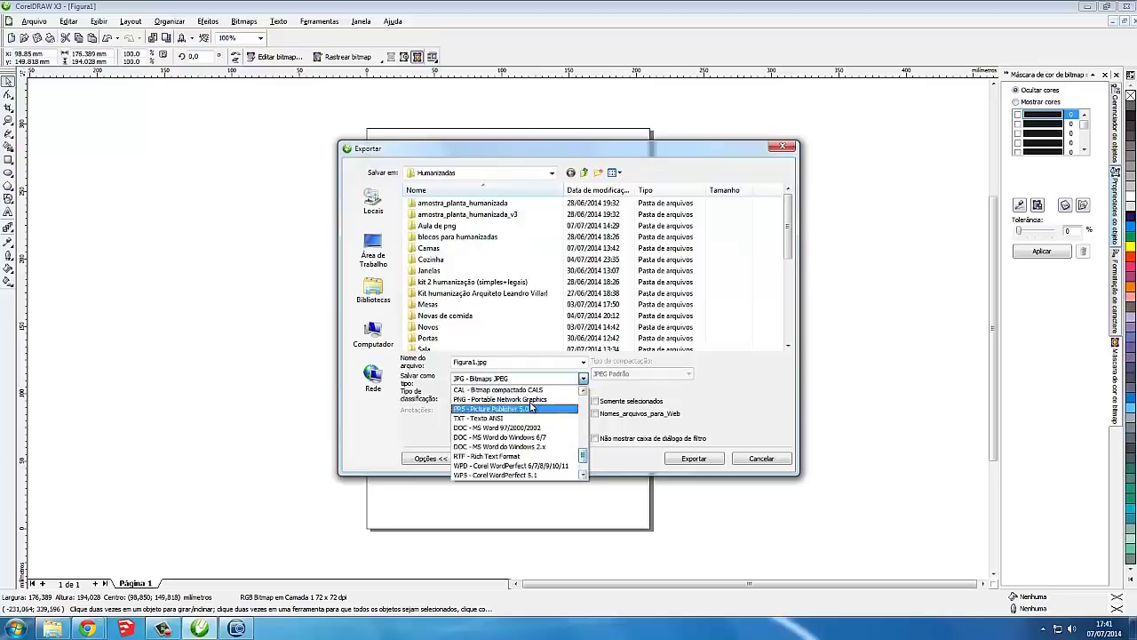
pyautogui.click(502, 407)
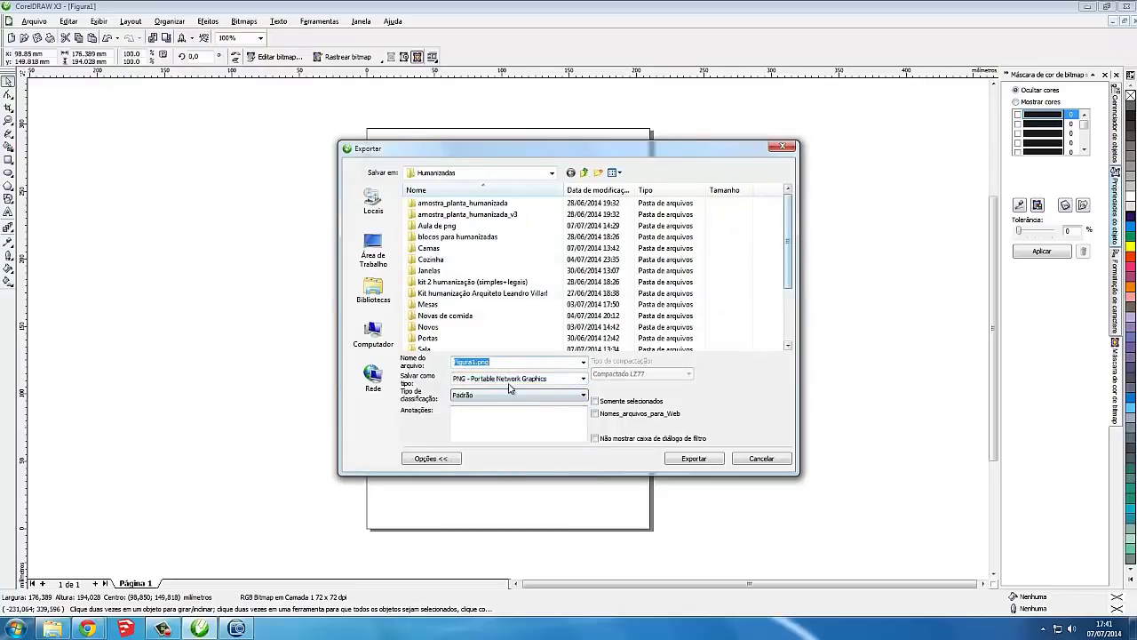
pyautogui.write('Cama corel')
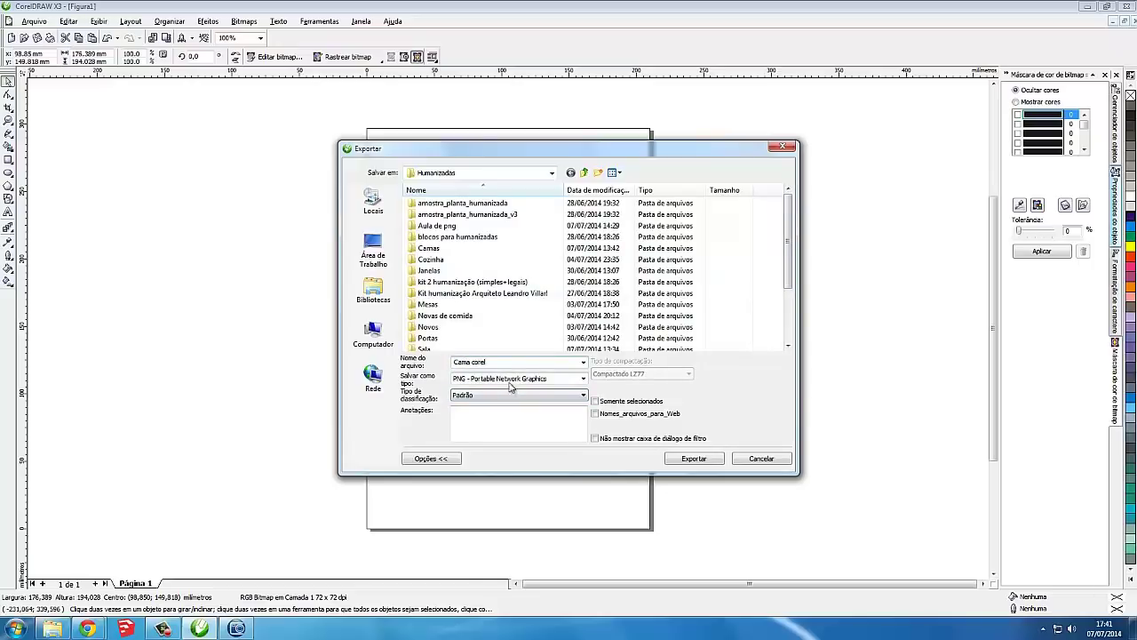
pyautogui.click(694, 459)
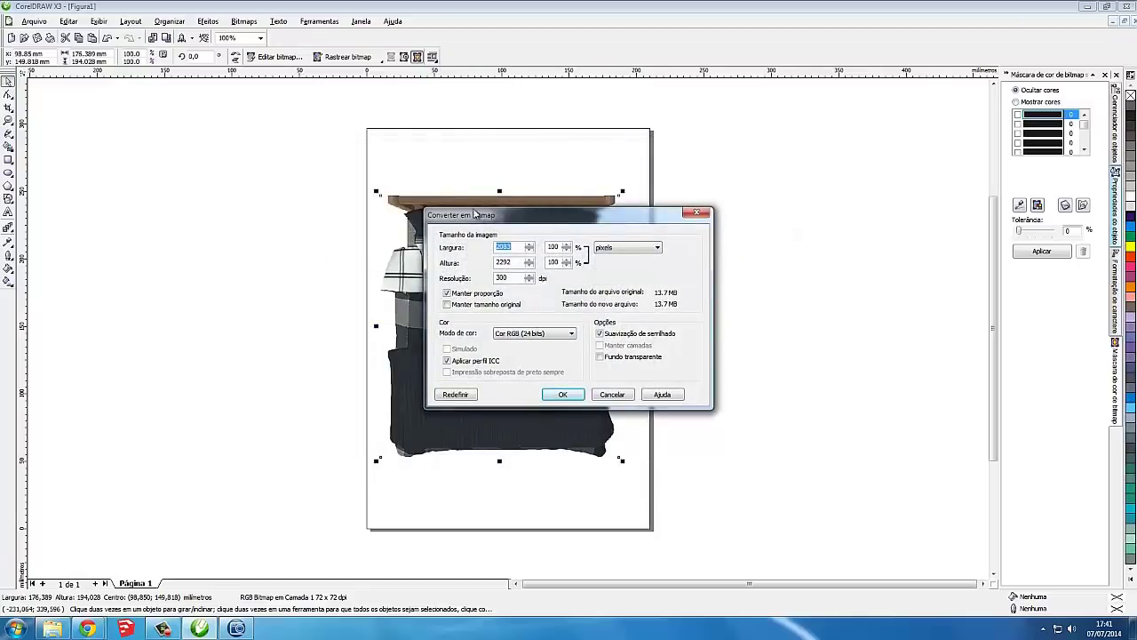
# - Enable Fundo transparente in the bitmap conversion, confirm the PNG export, and deselect the bed
pyautogui.moveTo(476, 220); pyautogui.dragTo(495, 209)
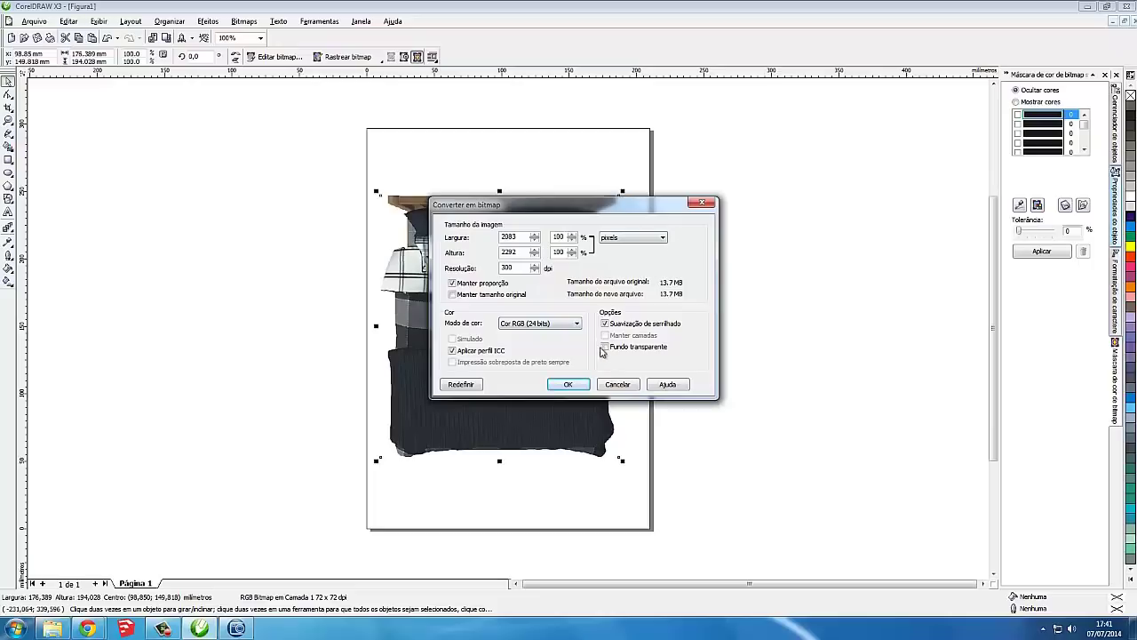
pyautogui.click(605, 348)
pyautogui.click(571, 384)
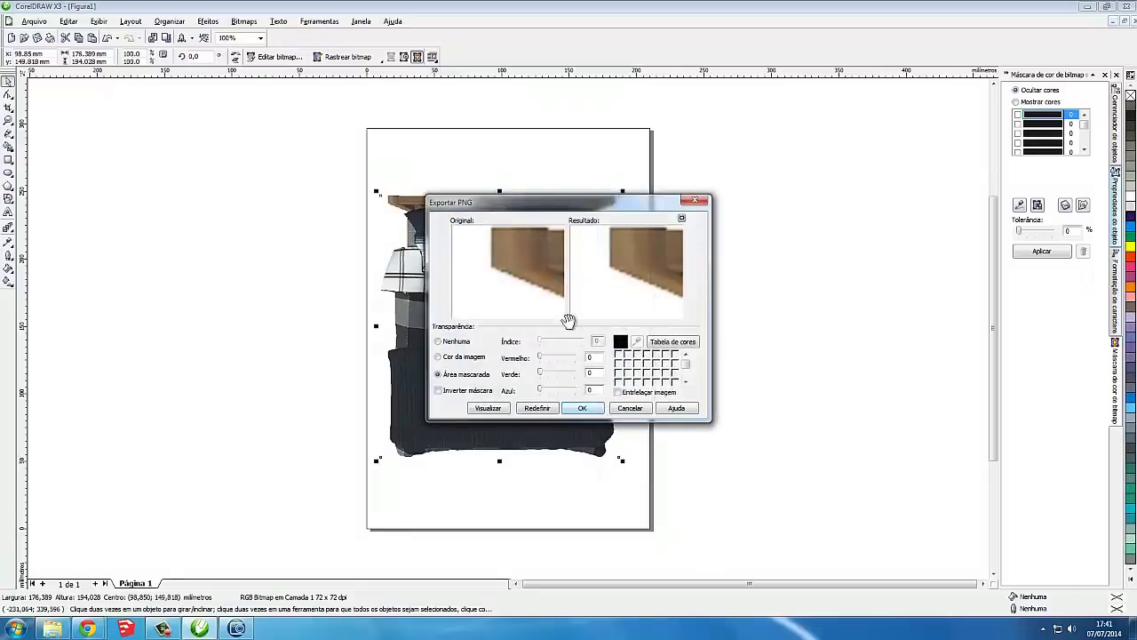
pyautogui.click(584, 408)
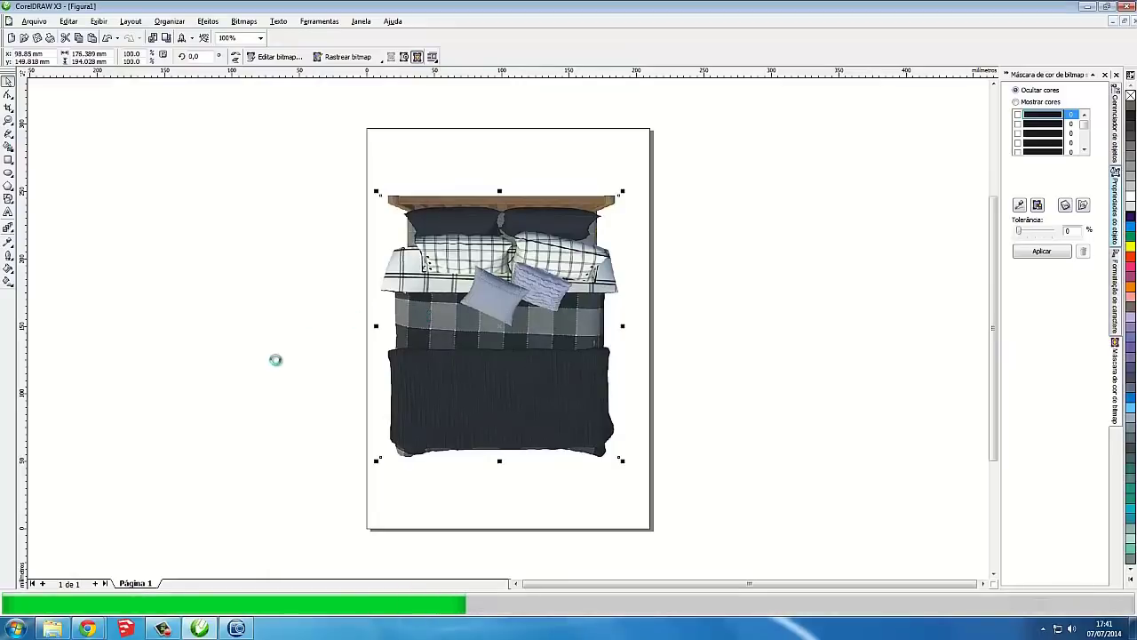
pyautogui.click(197, 520)
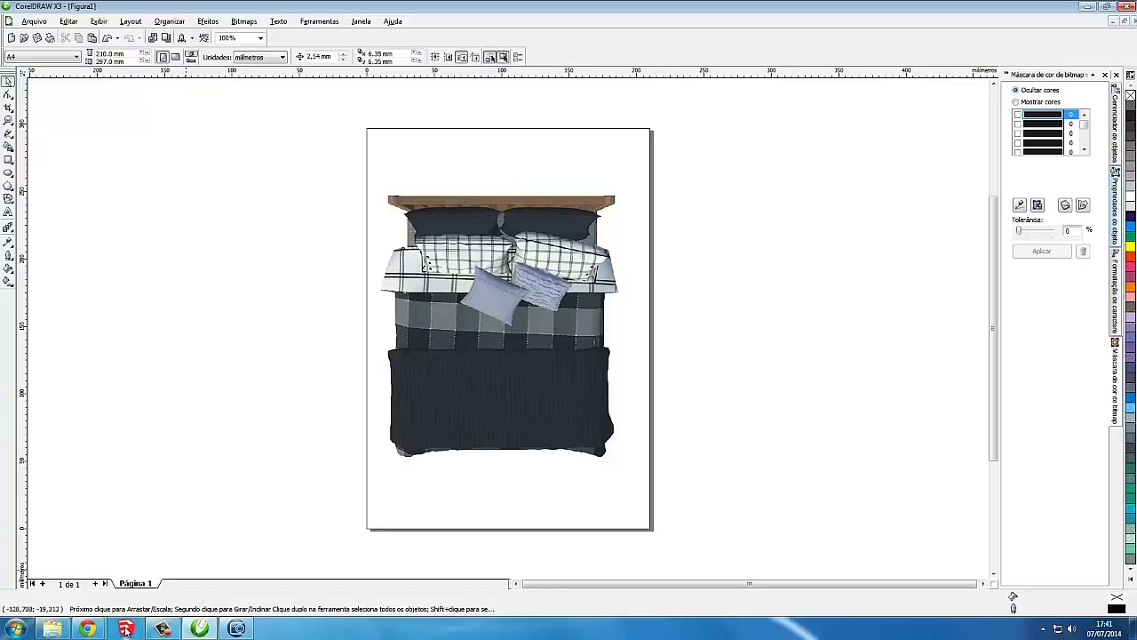
# - Start SketchUp Pro 8 with a new untitled model from the template list
pyautogui.click(128, 631)
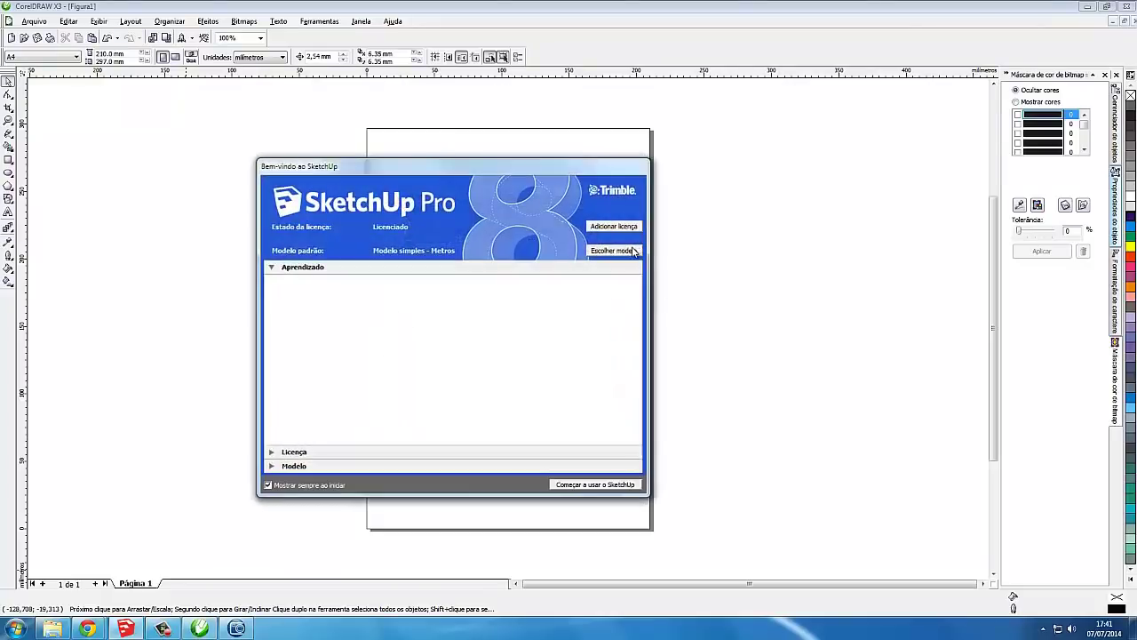
pyautogui.click(635, 252)
pyautogui.click(595, 485)
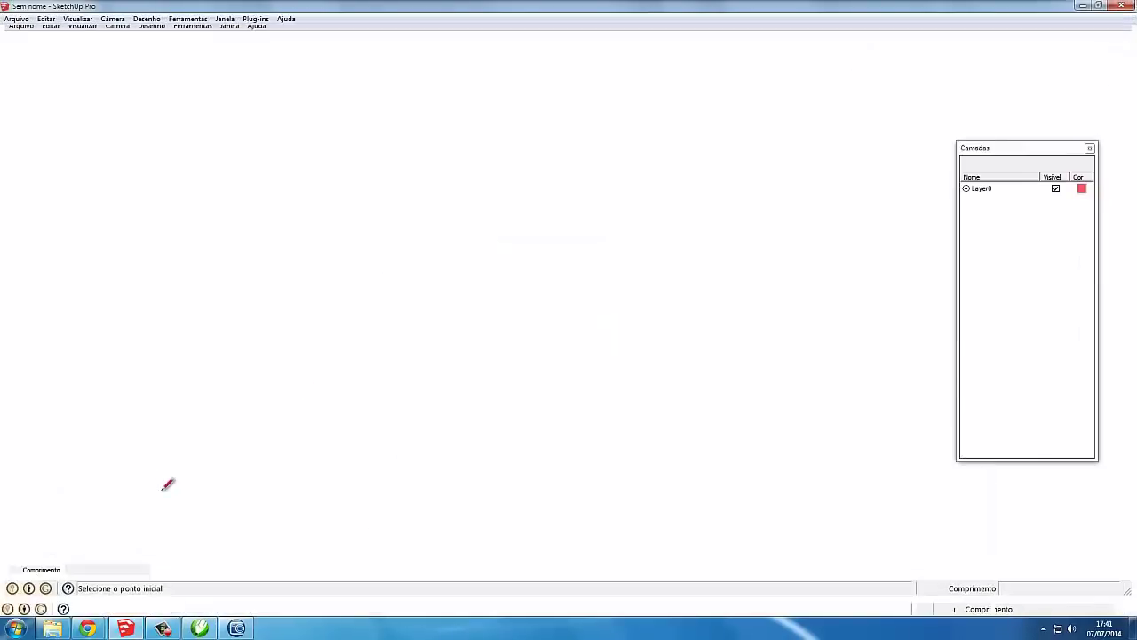
pyautogui.click(52, 628)
# - Drag Cama.png from the Humanizadas folder into the SketchUp viewport for placement
pyautogui.click(362, 446)
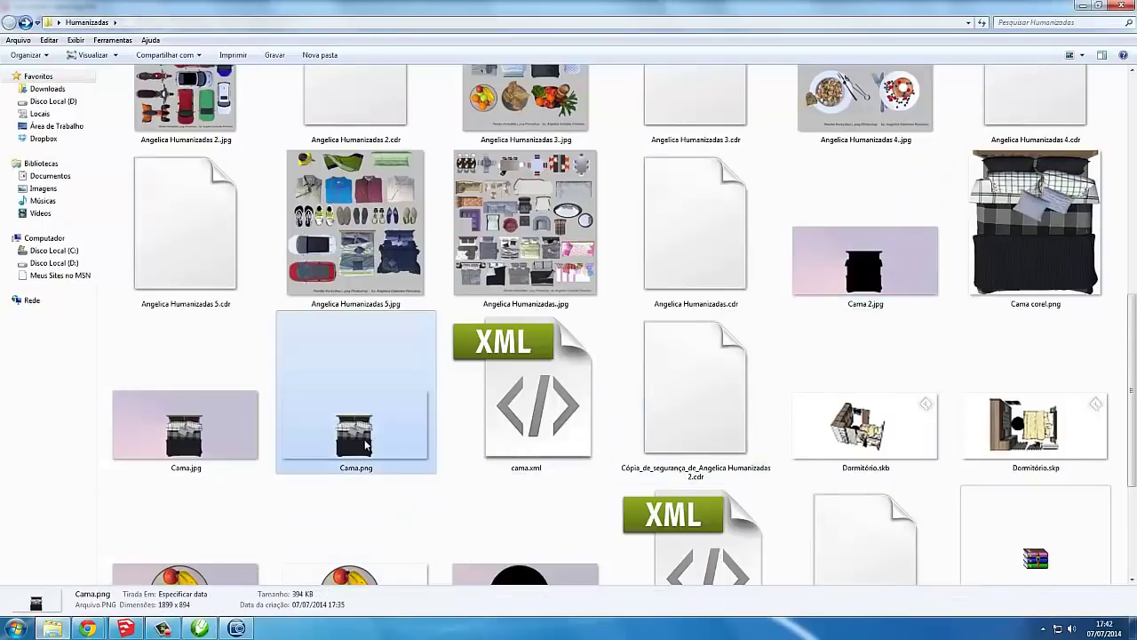
pyautogui.scroll(-3, 361, 446)
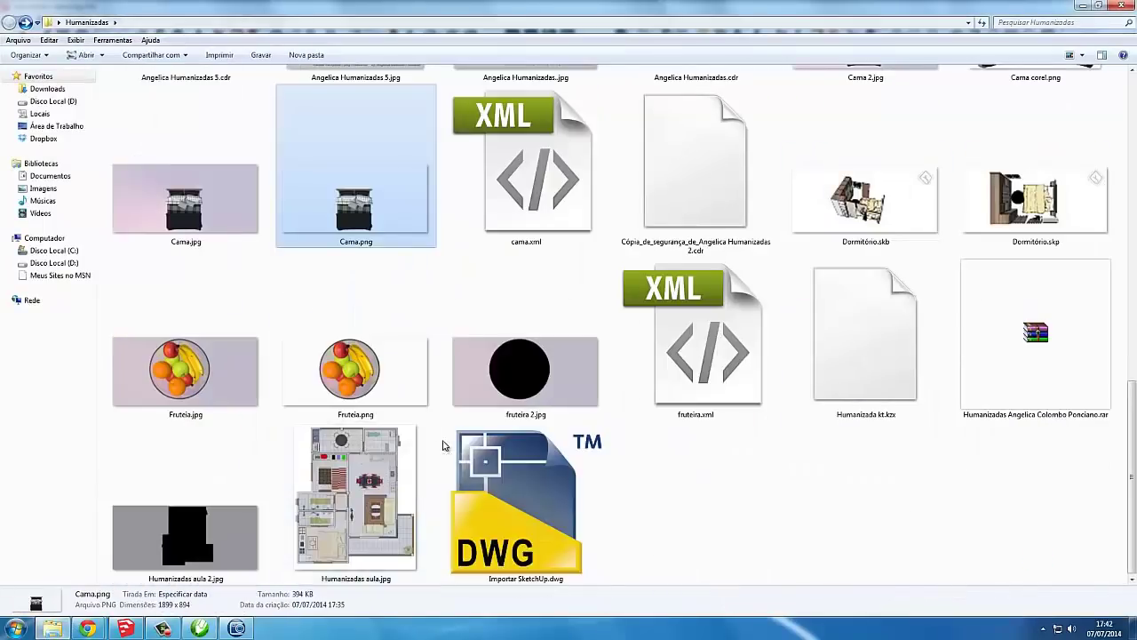
pyautogui.scroll(4, 445, 446)
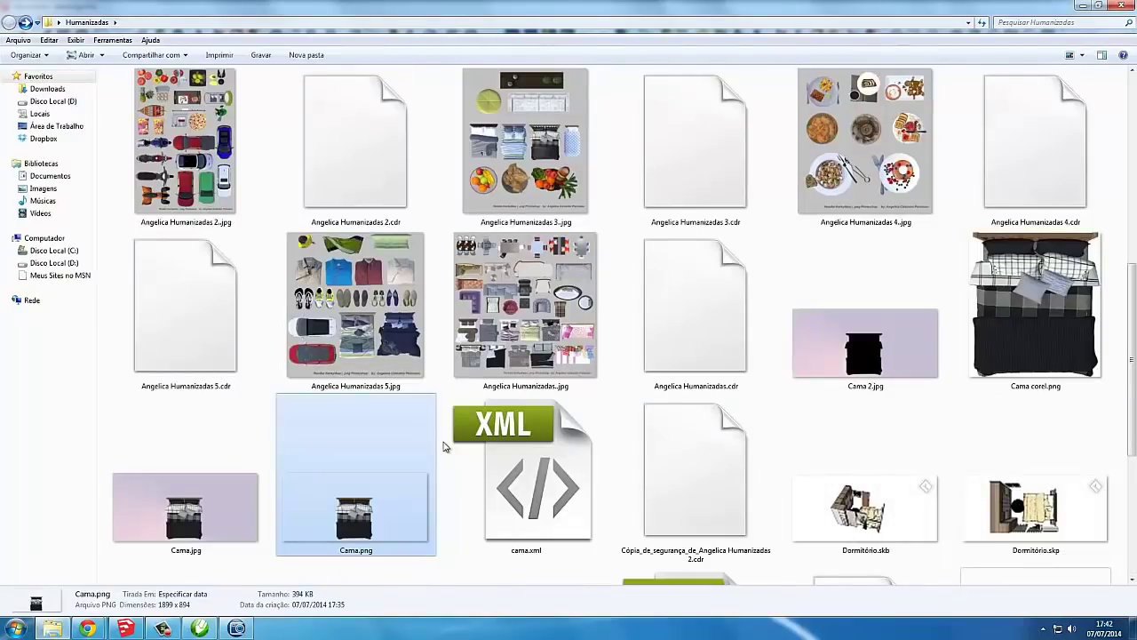
pyautogui.scroll(-4, 445, 446)
pyautogui.scroll(4, 444, 446)
pyautogui.click(978, 364)
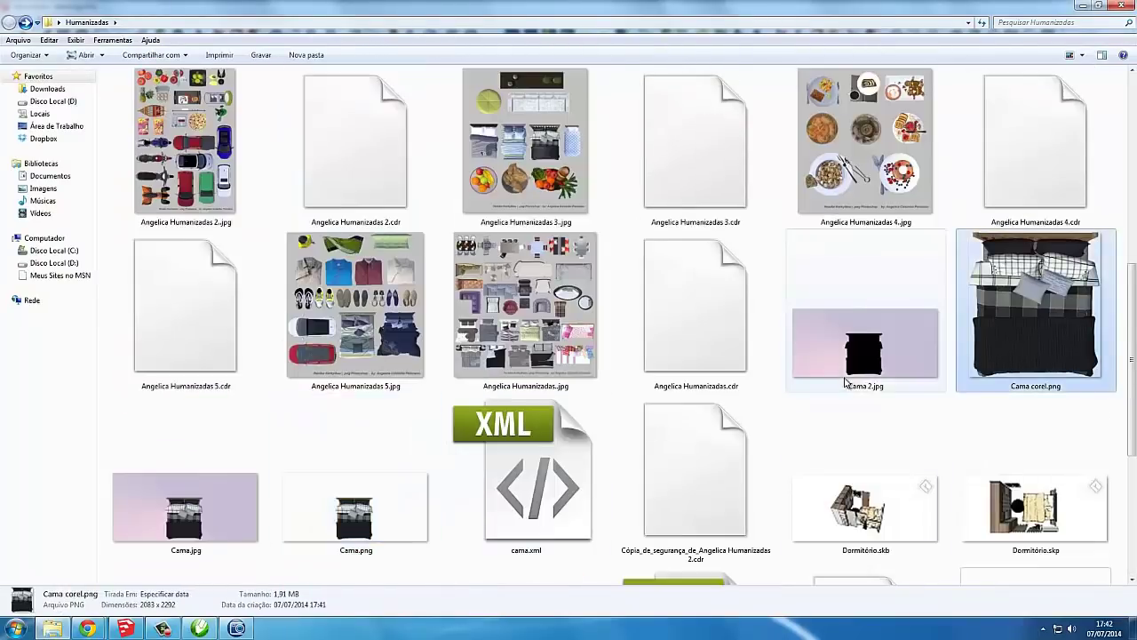
pyautogui.scroll(-4, 846, 382)
pyautogui.click(375, 236)
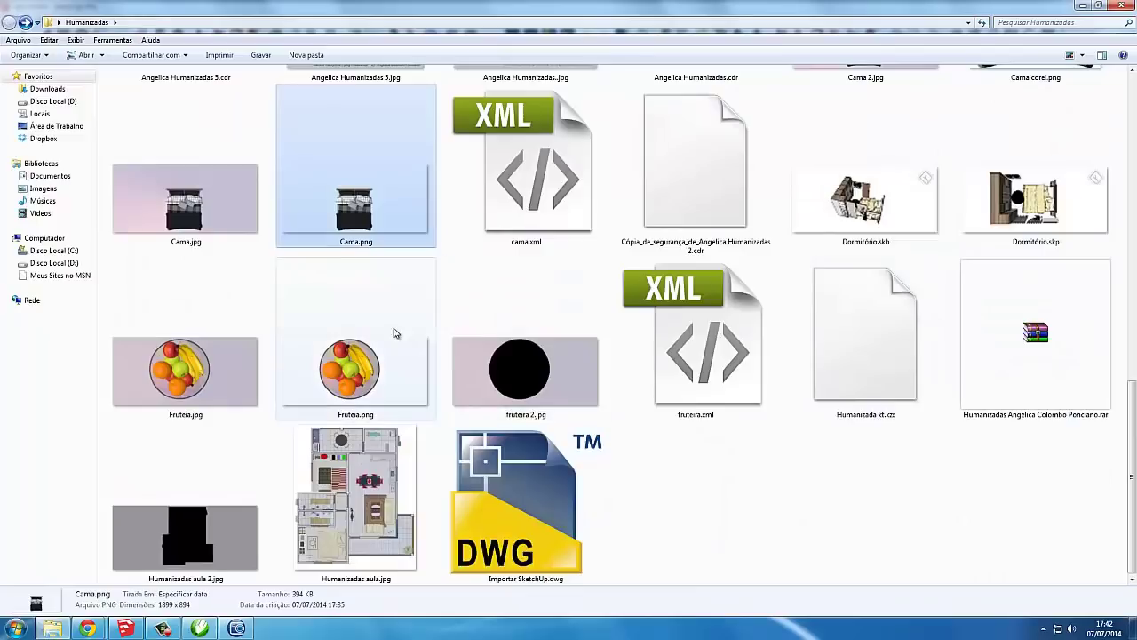
pyautogui.moveTo(332, 221); pyautogui.dragTo(126, 628)
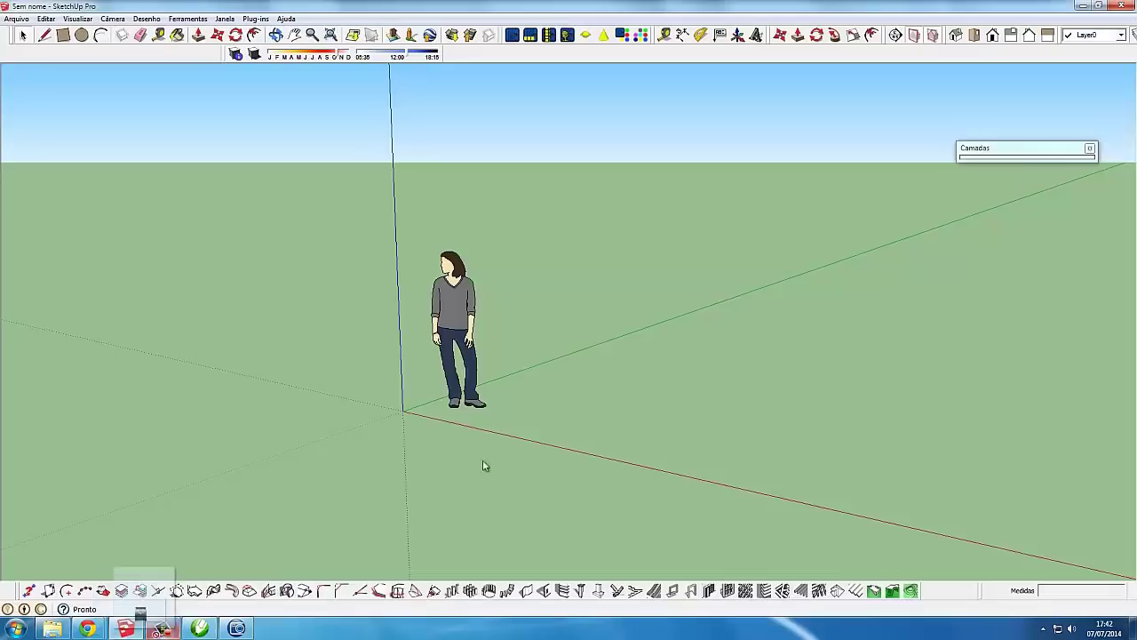
pyautogui.moveTo(163, 588); pyautogui.dragTo(459, 411)
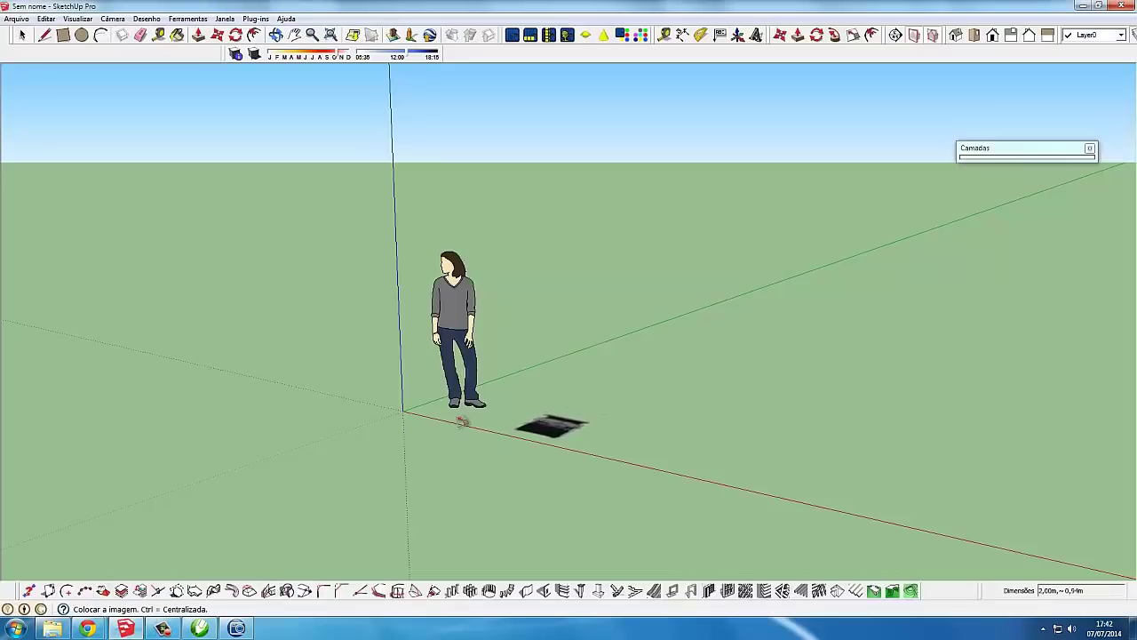
# - Place the Cama.png bed image on the ground and scale it larger along the red axis
pyautogui.click(462, 421)
pyautogui.press('s')
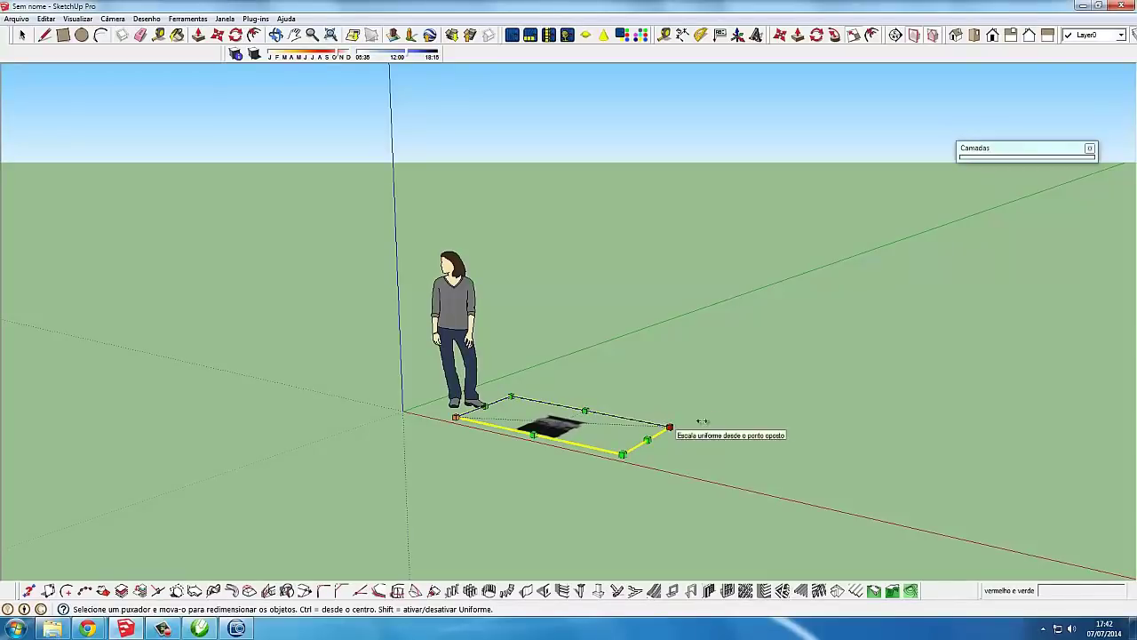
pyautogui.moveTo(648, 440); pyautogui.dragTo(805, 459)
pyautogui.click(24, 33)
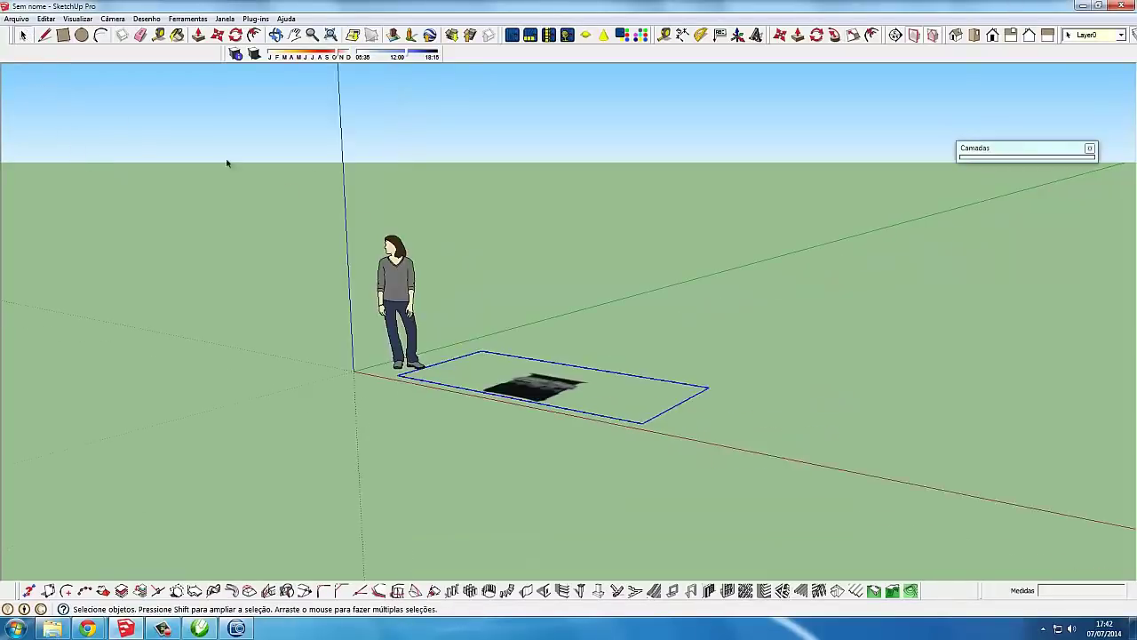
# - Orbit and zoom to view the enlarged bed from above, briefly selecting and deselecting it
pyautogui.moveTo(228, 160); pyautogui.dragTo(588, 409, button='middle')
pyautogui.scroll(2, 587, 410)
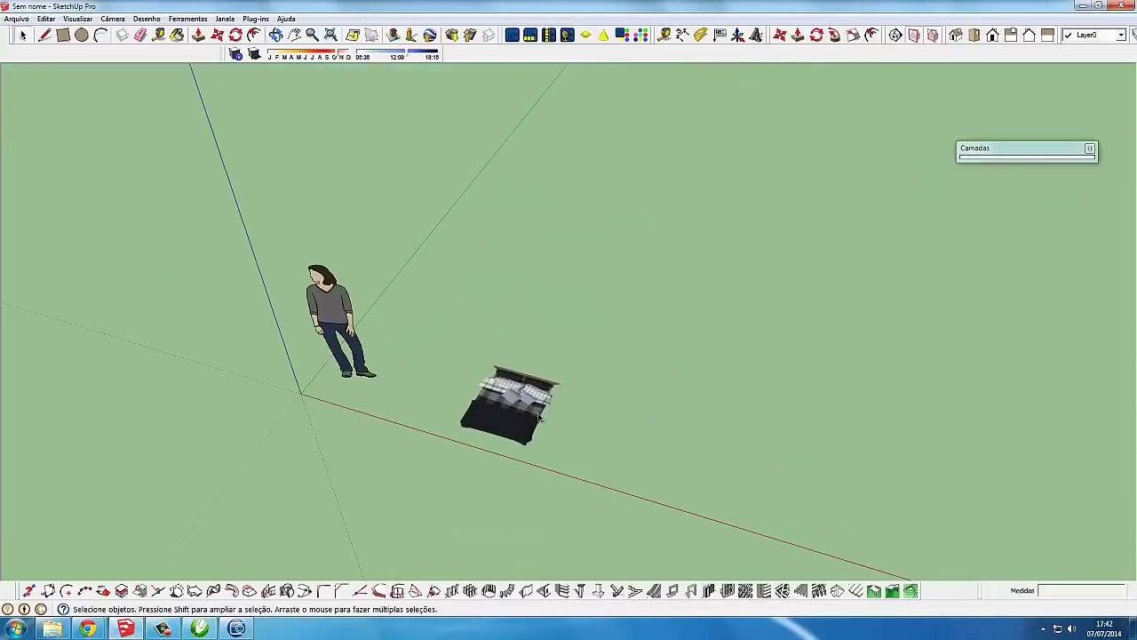
pyautogui.scroll(1, 569, 418)
pyautogui.scroll(-1, 533, 435)
pyautogui.click(524, 441)
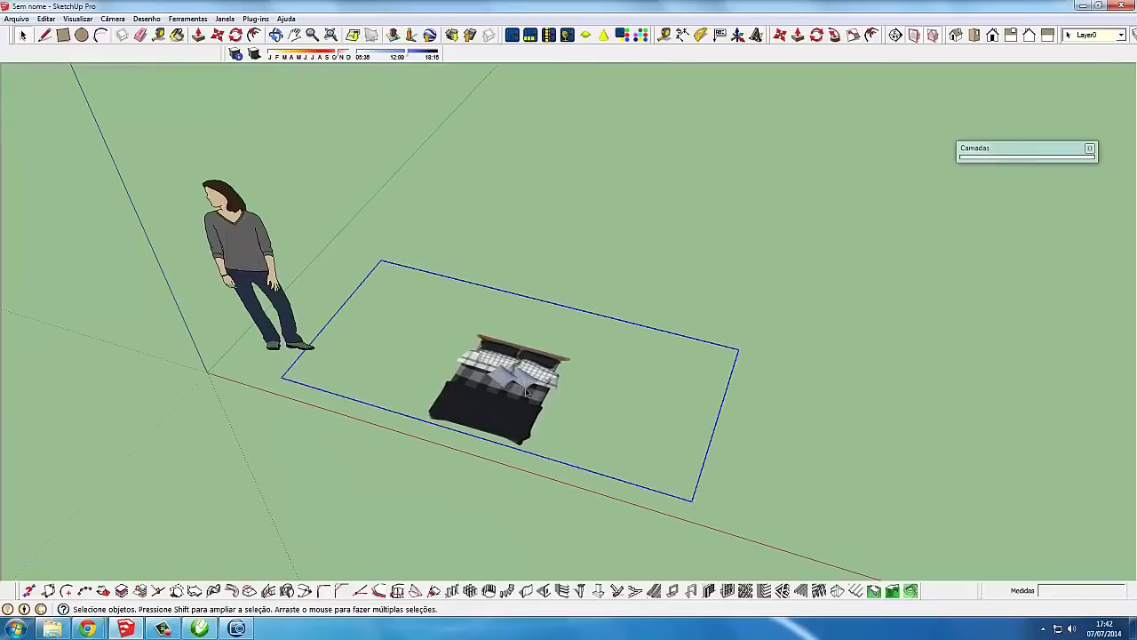
pyautogui.scroll(-3, 524, 435)
pyautogui.click(254, 468)
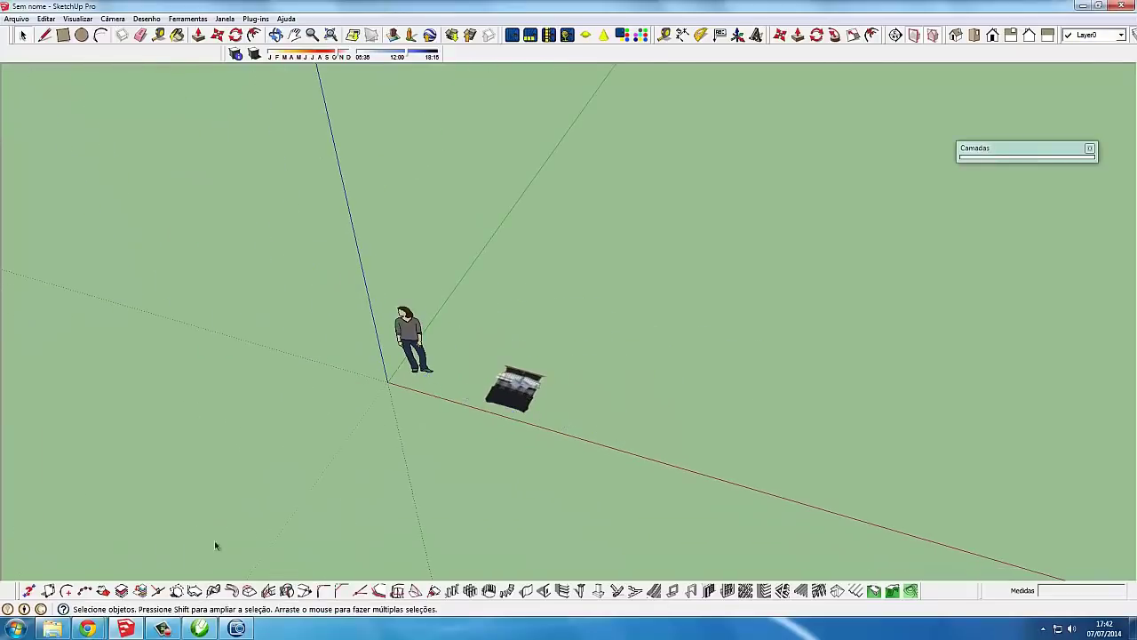
# - Drag Cama corel.png from the Humanizadas folder into SketchUp and place it beside the first bed
pyautogui.moveTo(52, 628)
pyautogui.click(204, 560)
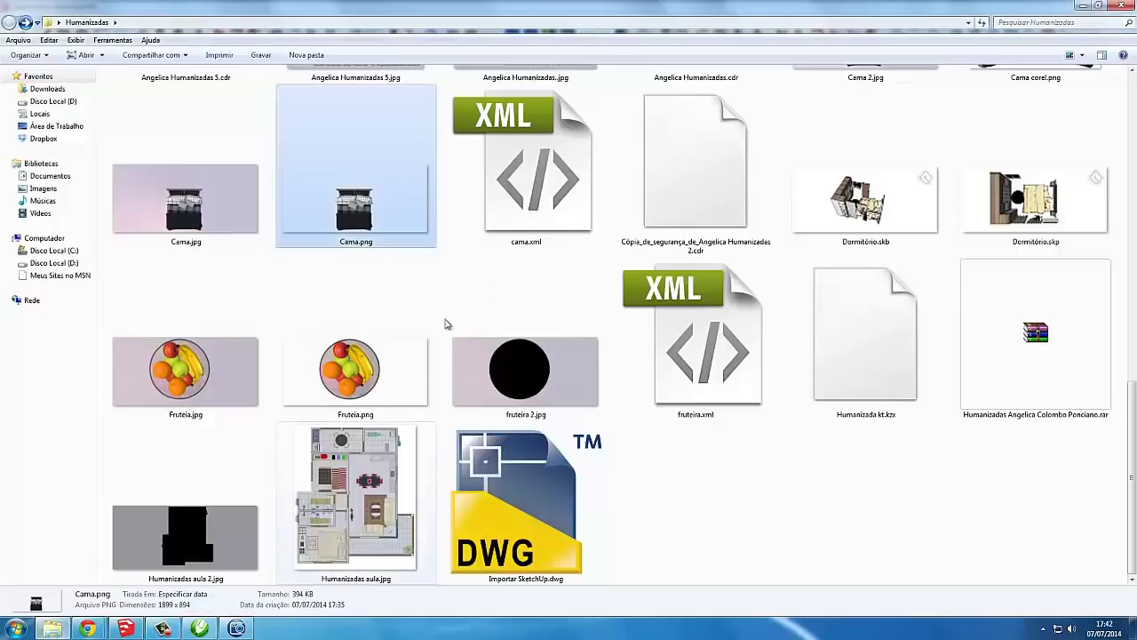
pyautogui.scroll(3, 884, 222)
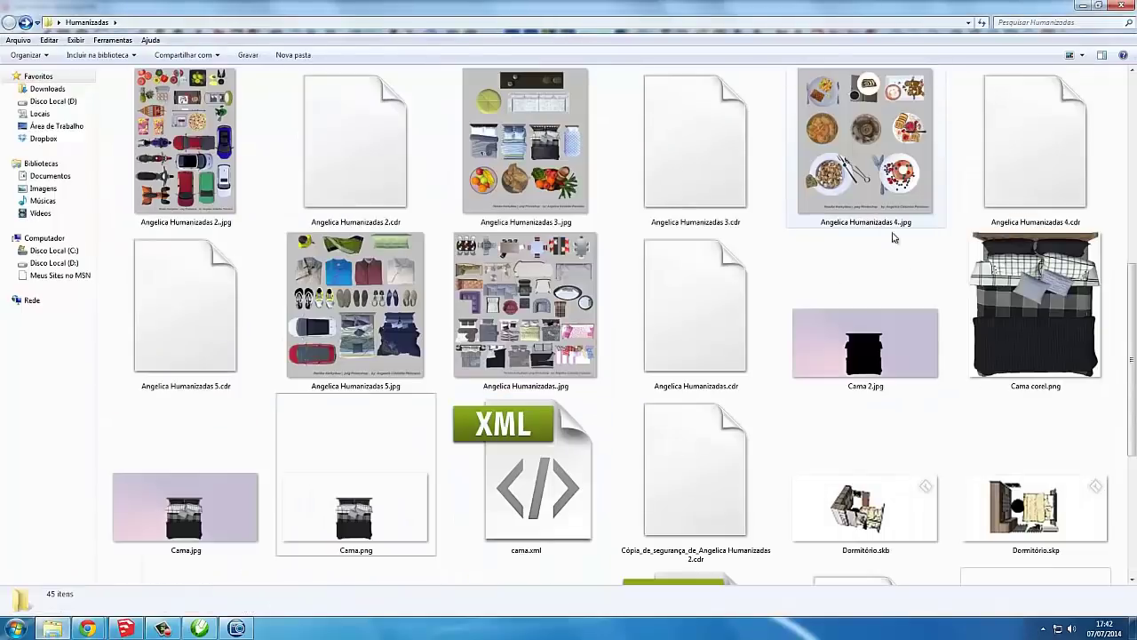
pyautogui.click(1038, 307)
pyautogui.moveTo(1038, 307); pyautogui.dragTo(135, 629)
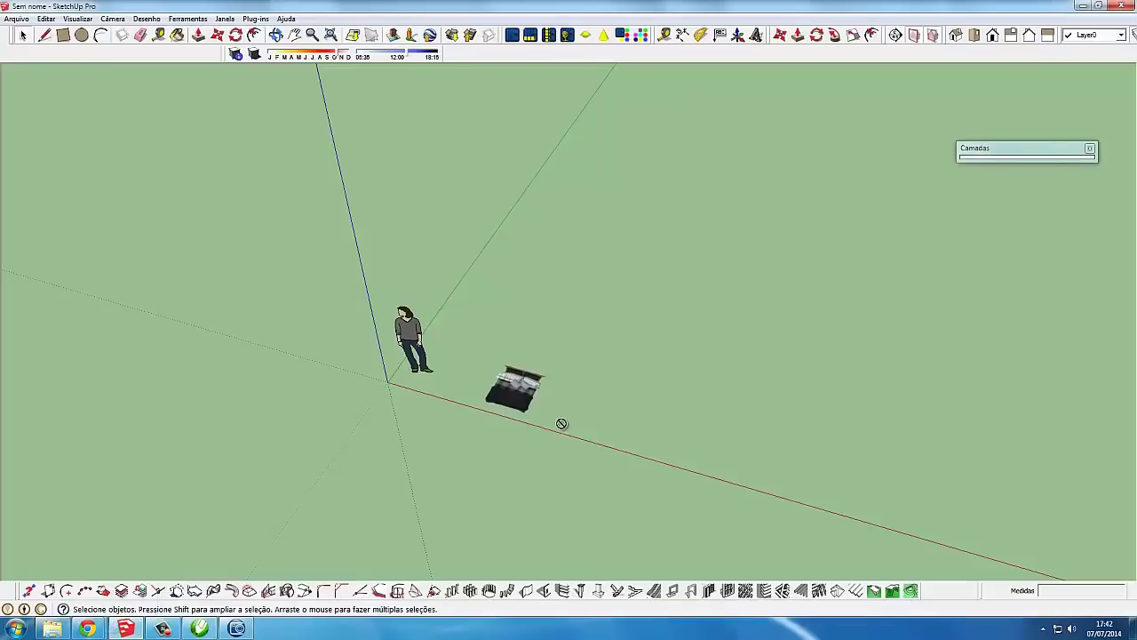
pyautogui.moveTo(135, 630); pyautogui.dragTo(554, 418)
pyautogui.click(565, 429)
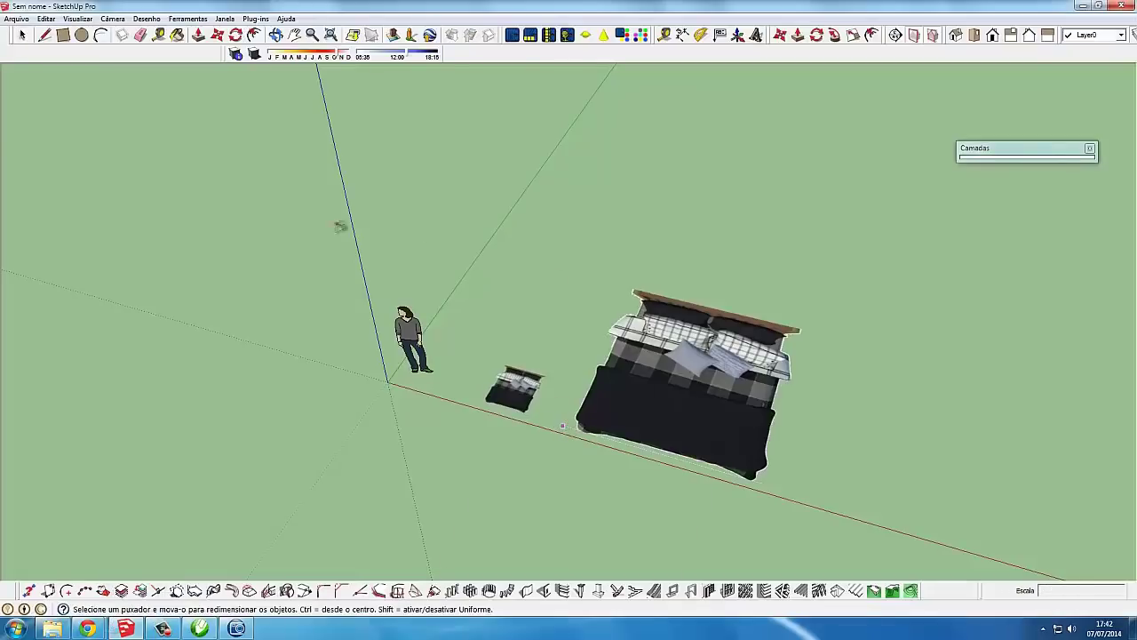
# - Orbit closer to the two beds and select the small bed image
pyautogui.press('space')
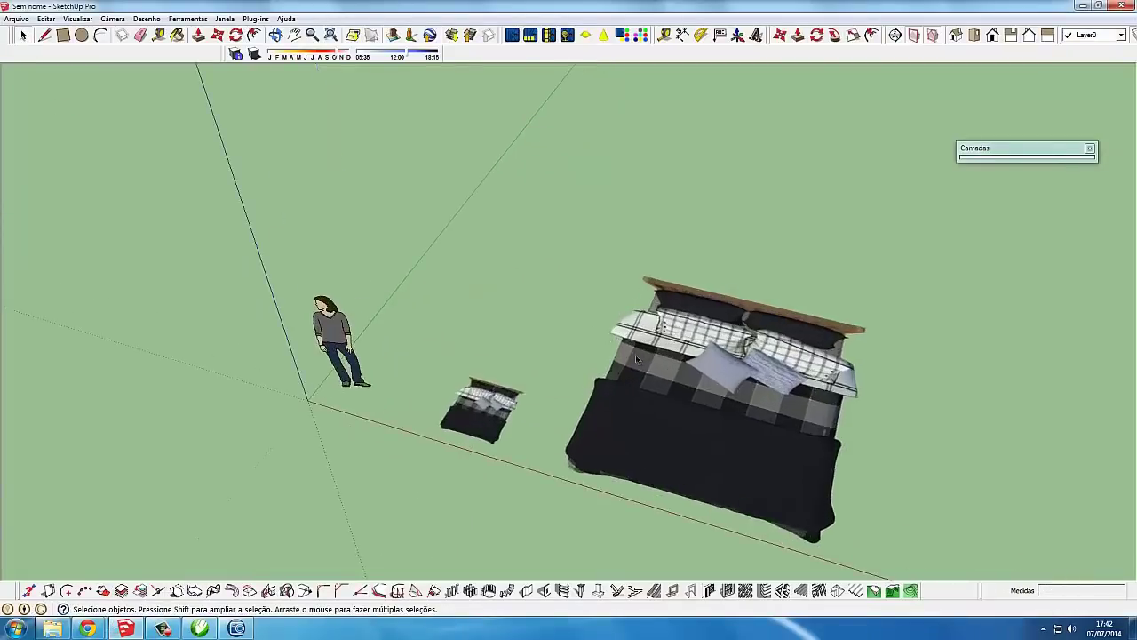
pyautogui.moveTo(566, 318)
pyautogui.mouseDown(button='middle')
pyautogui.moveTo(675, 442)
pyautogui.moveTo(504, 408)
pyautogui.moveTo(592, 407)
pyautogui.mouseUp(button='middle')
pyautogui.click(675, 441)
pyautogui.click(591, 406)
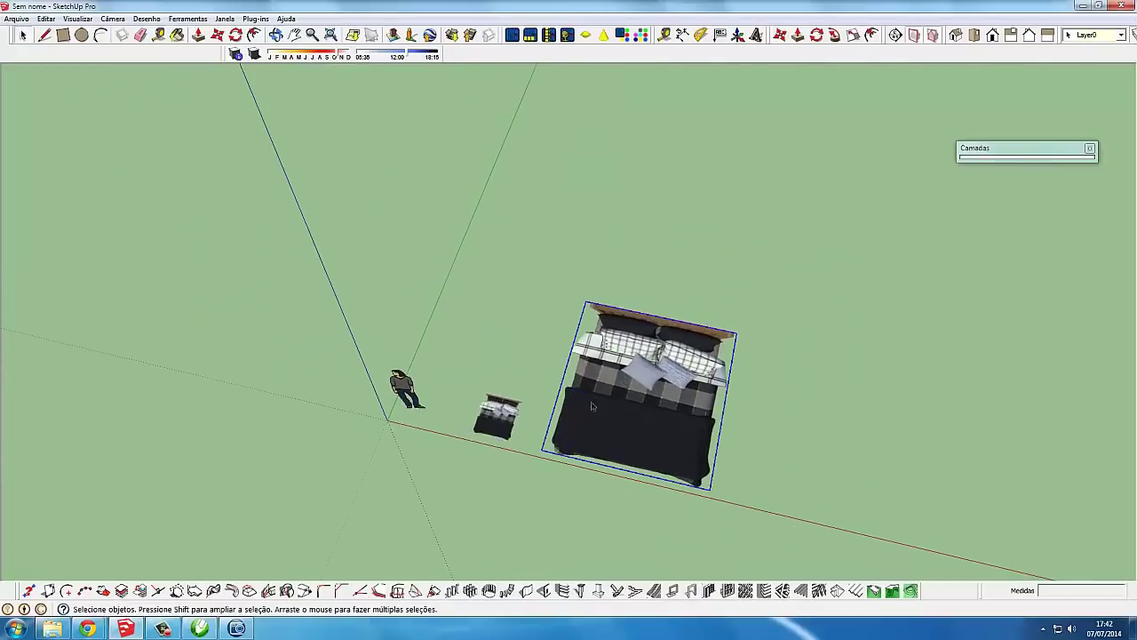
pyautogui.click(502, 433)
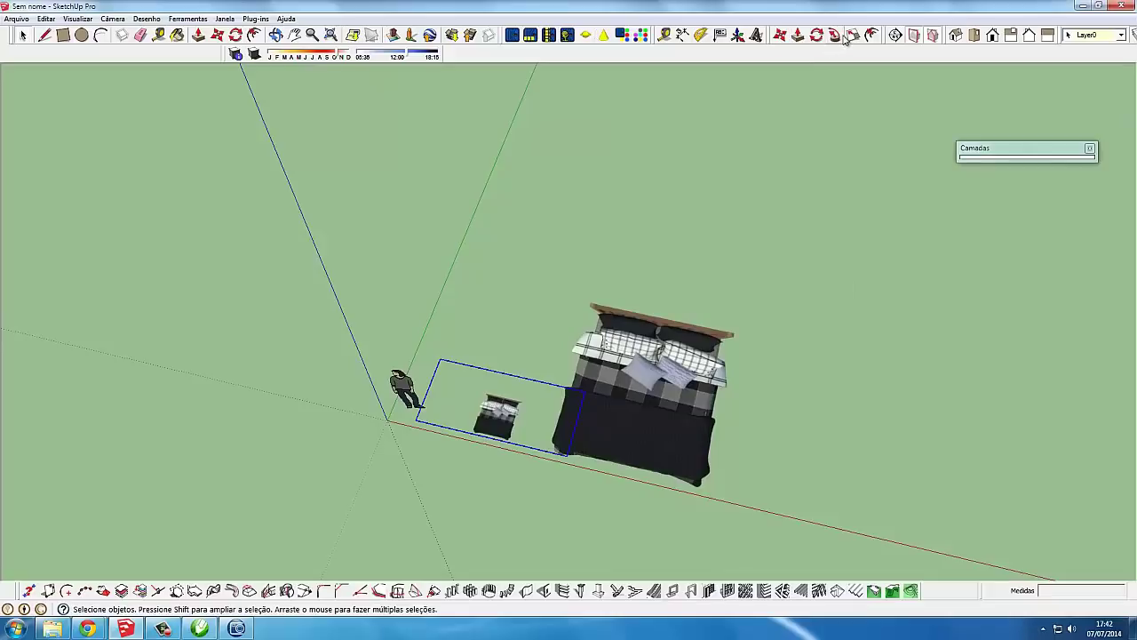
pyautogui.press('p')
pyautogui.click(25, 36)
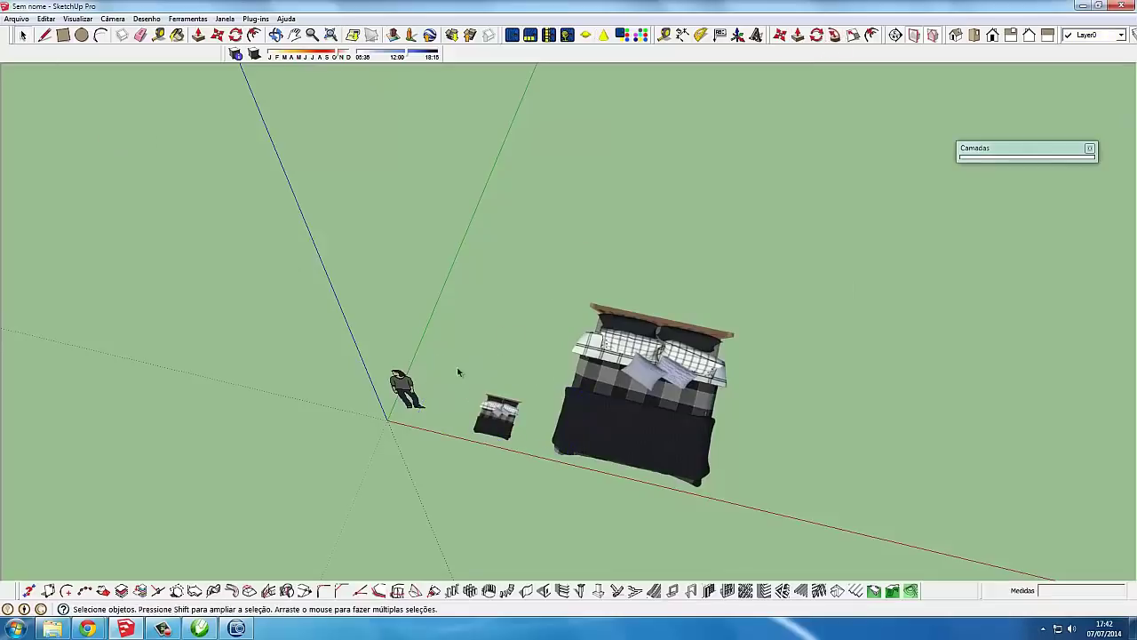
pyautogui.click(523, 407)
# - Scale the small bed up to match the size of the larger bed
pyautogui.click(854, 36)
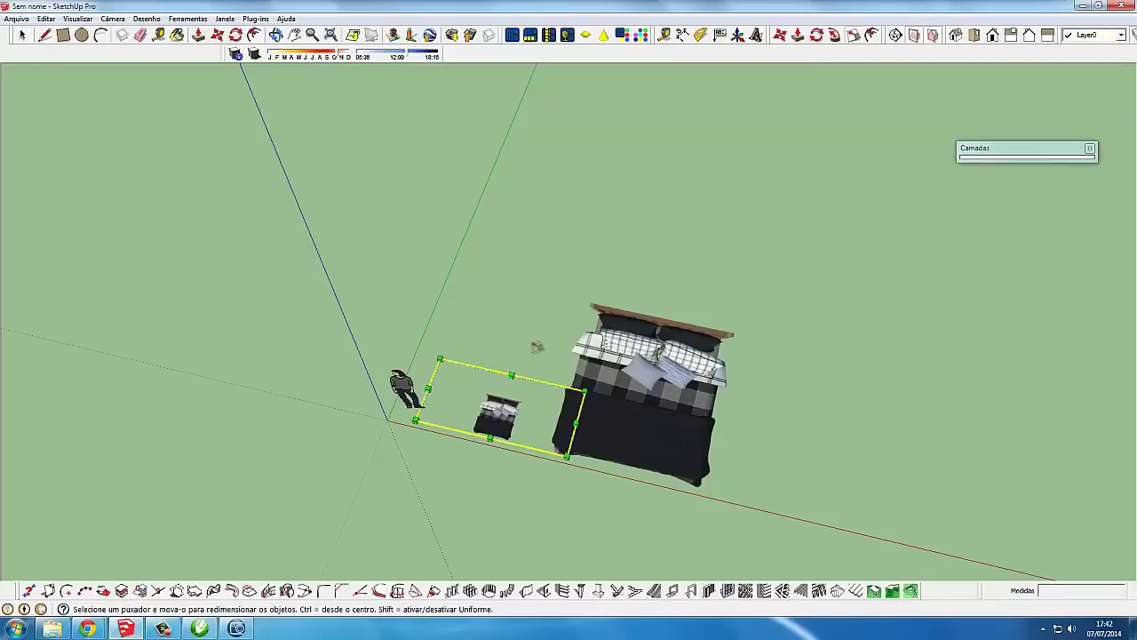
pyautogui.moveTo(440, 360)
pyautogui.mouseDown()
pyautogui.moveTo(340, 218)
pyautogui.moveTo(156, 143)
pyautogui.mouseUp()
pyautogui.click(22, 35)
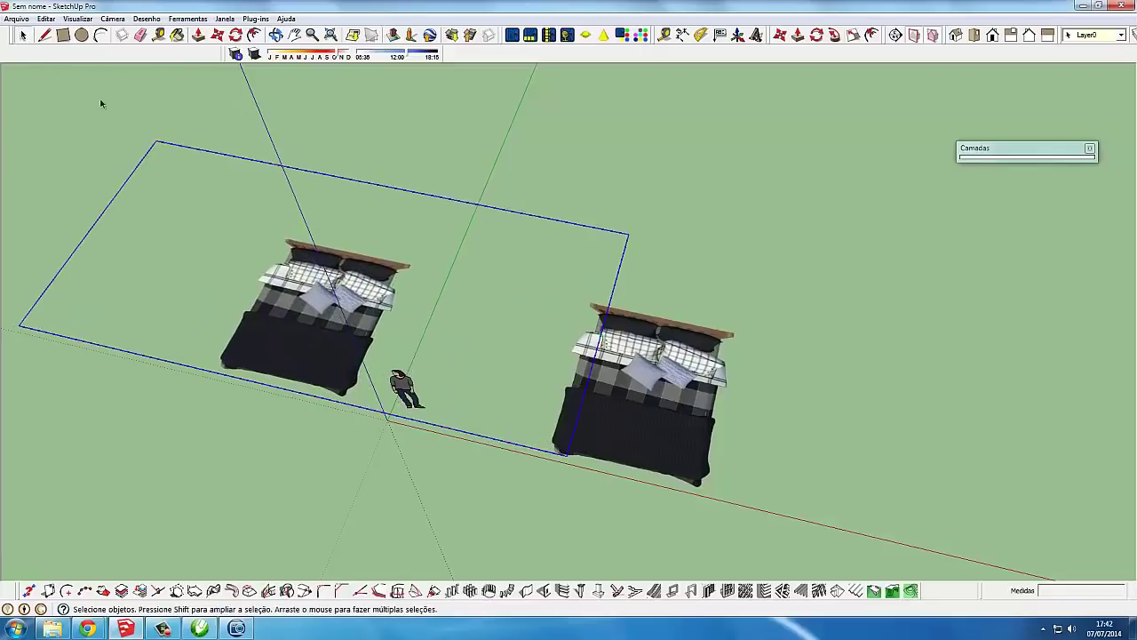
pyautogui.scroll(-1, 313, 357)
pyautogui.scroll(-1, 360, 360)
pyautogui.scroll(-1, 360, 360)
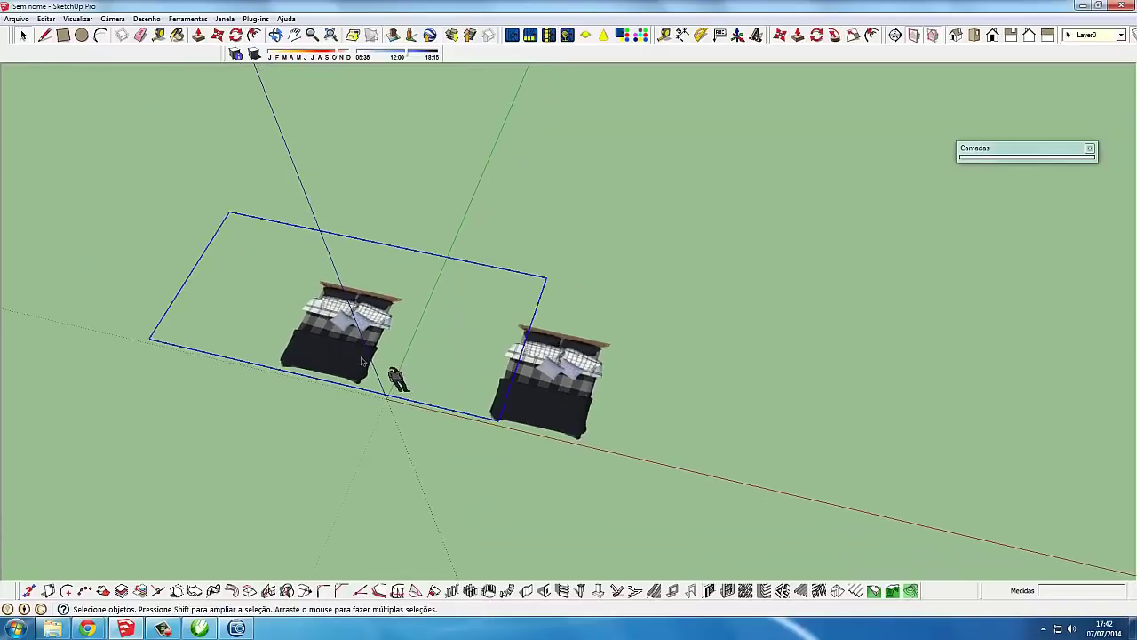
# - Rotate the left bed to face the same way as the other, then orbit and zoom to view both
pyautogui.press('q')
pyautogui.click(353, 307)
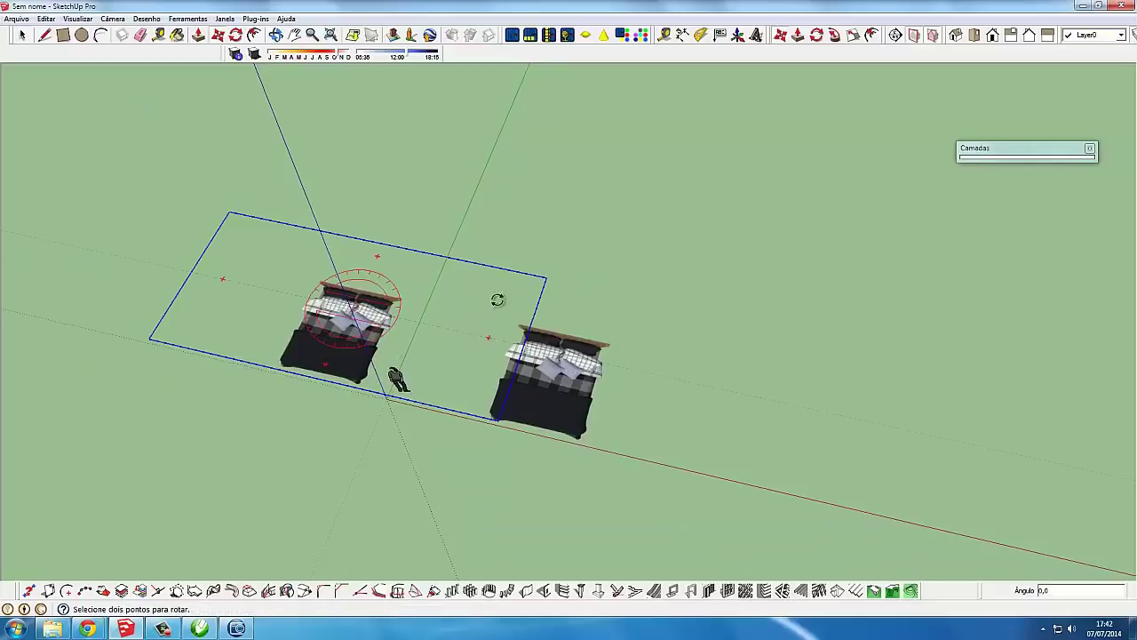
pyautogui.click(500, 296)
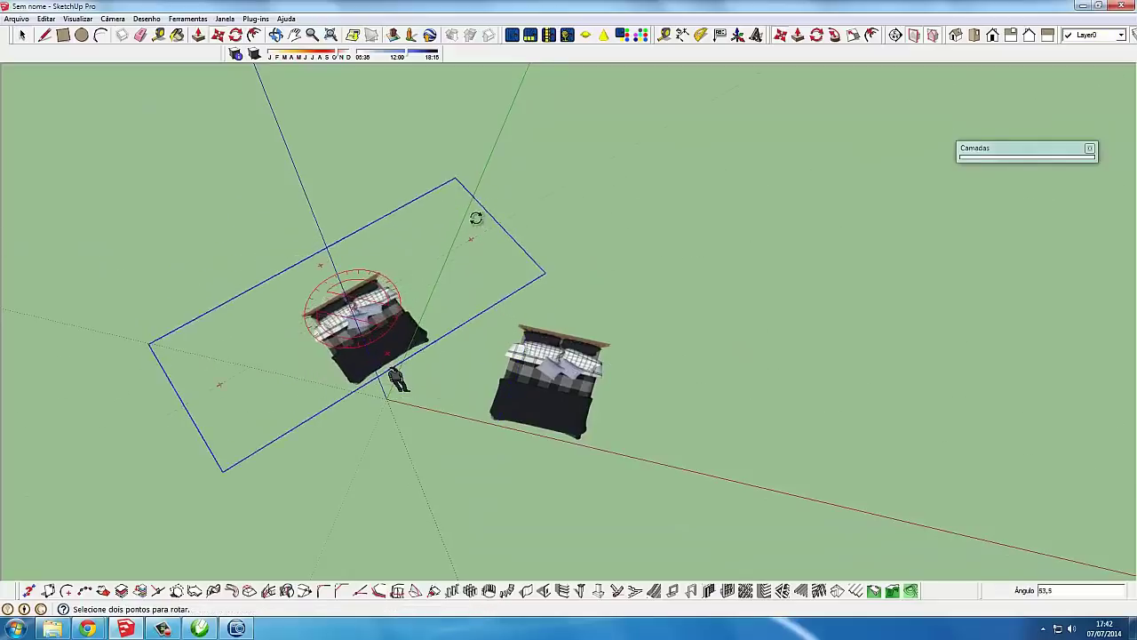
pyautogui.click(435, 178)
pyautogui.press('m')
pyautogui.moveTo(414, 205)
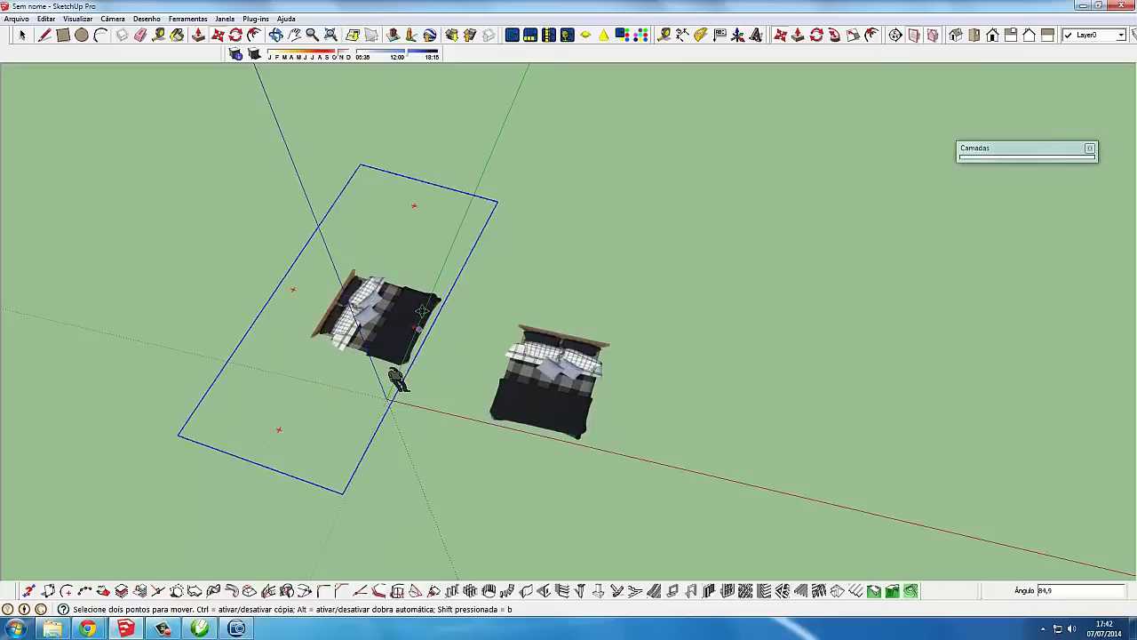
pyautogui.click(413, 326)
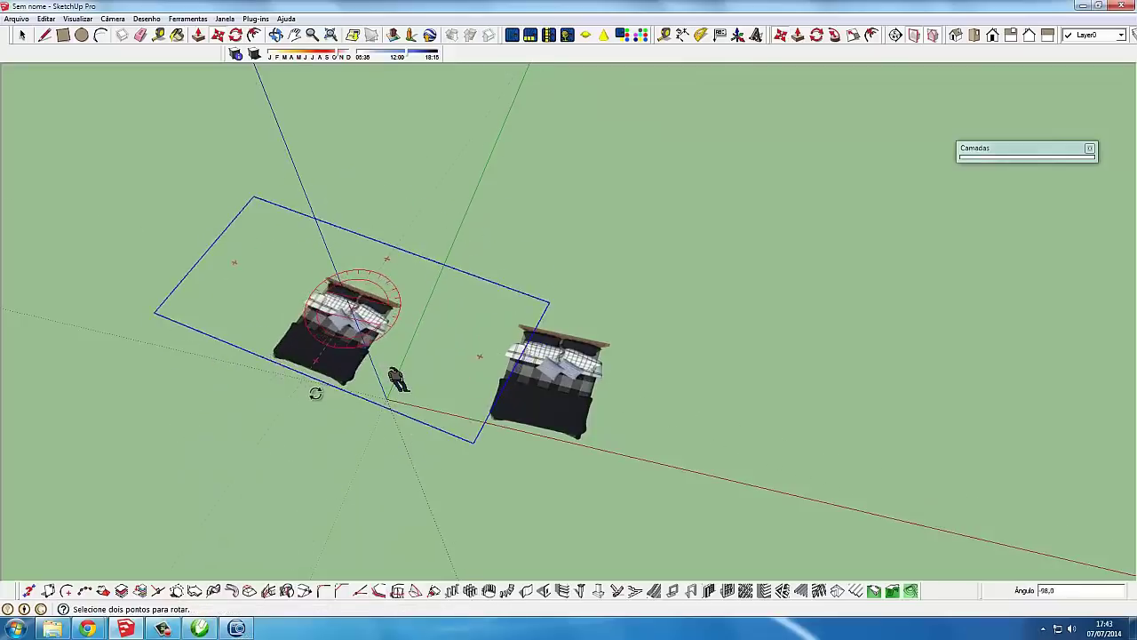
pyautogui.click(318, 393)
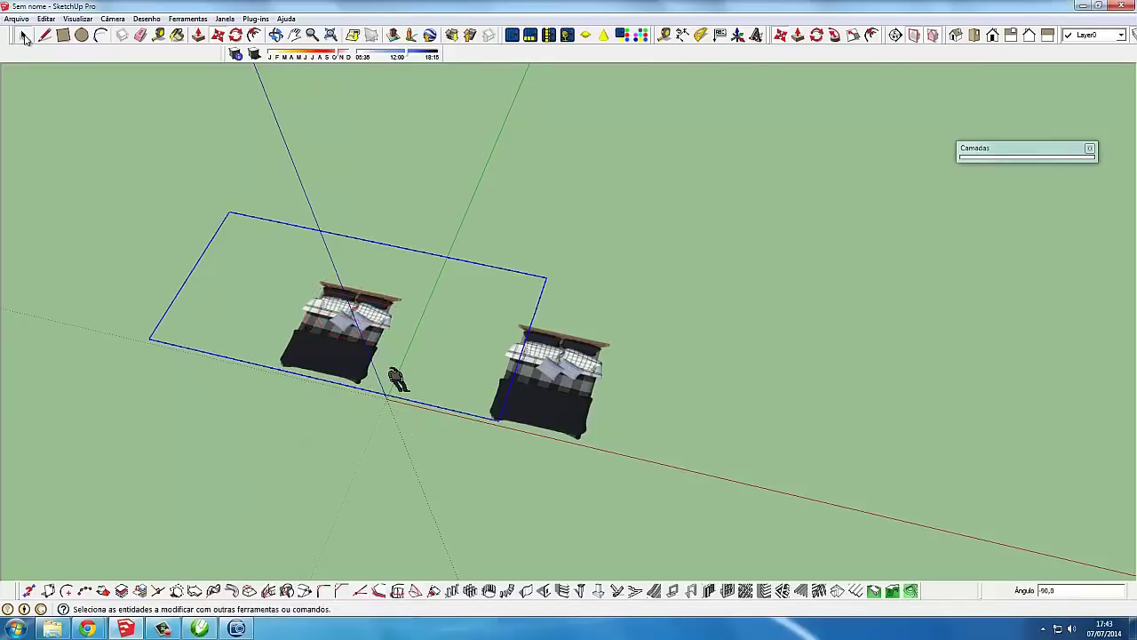
pyautogui.press('space')
pyautogui.moveTo(356, 332)
pyautogui.mouseDown(button='middle')
pyautogui.moveTo(352, 345)
pyautogui.moveTo(434, 365)
pyautogui.moveTo(355, 421)
pyautogui.moveTo(454, 509)
pyautogui.moveTo(455, 461)
pyautogui.moveTo(432, 466)
pyautogui.mouseUp(button='middle')
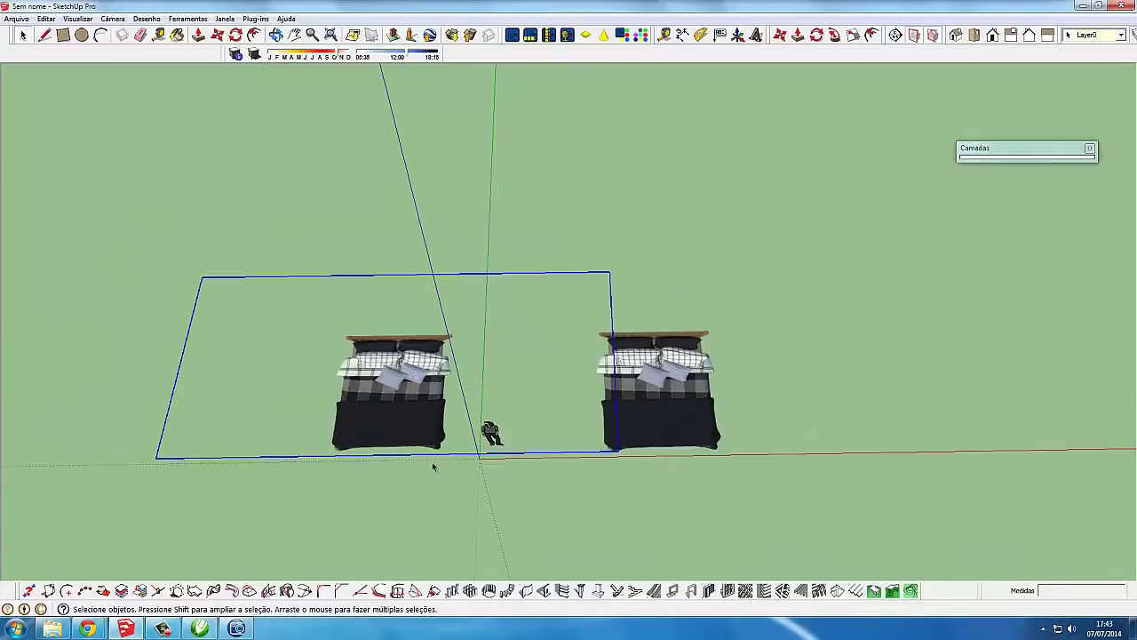
pyautogui.scroll(1, 411, 462)
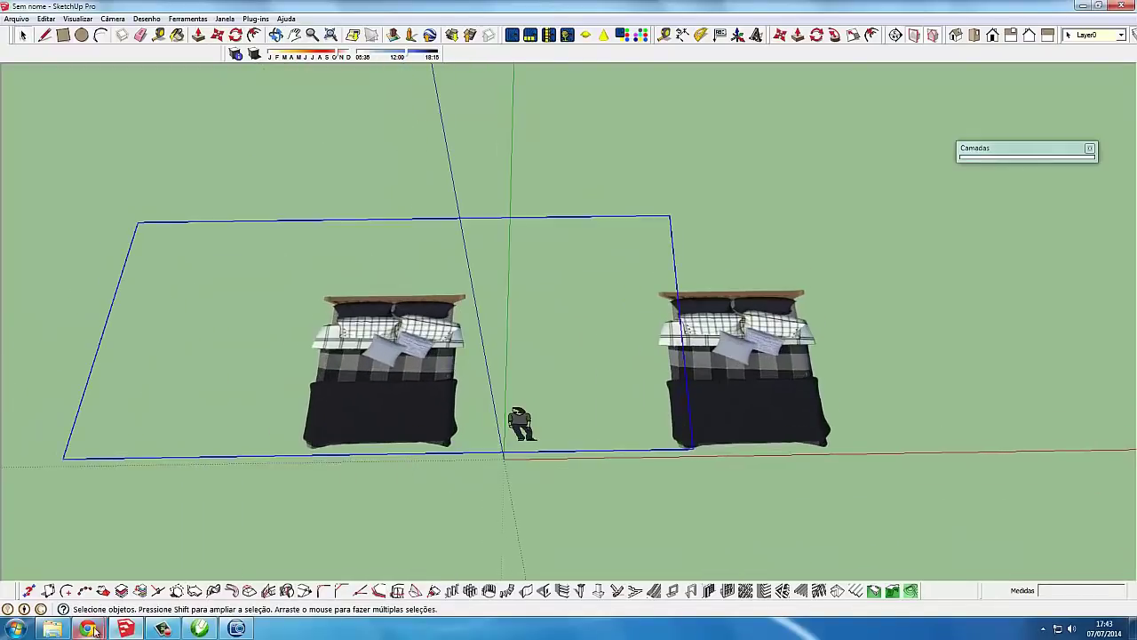
pyautogui.hotkey('alt', 'Tab')
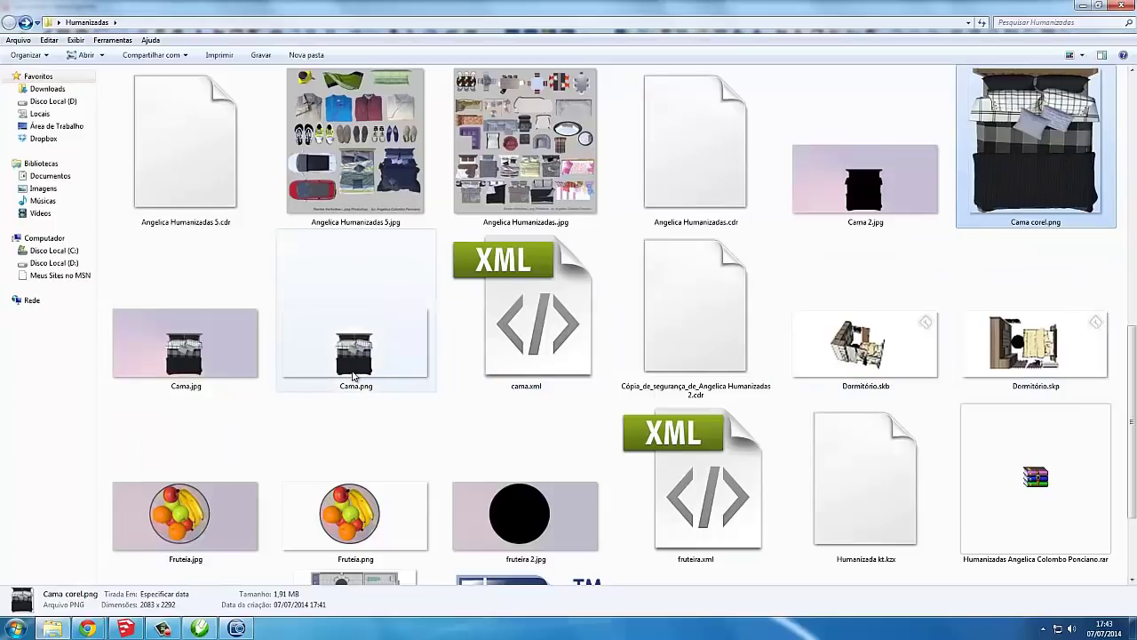
pyautogui.click(354, 377)
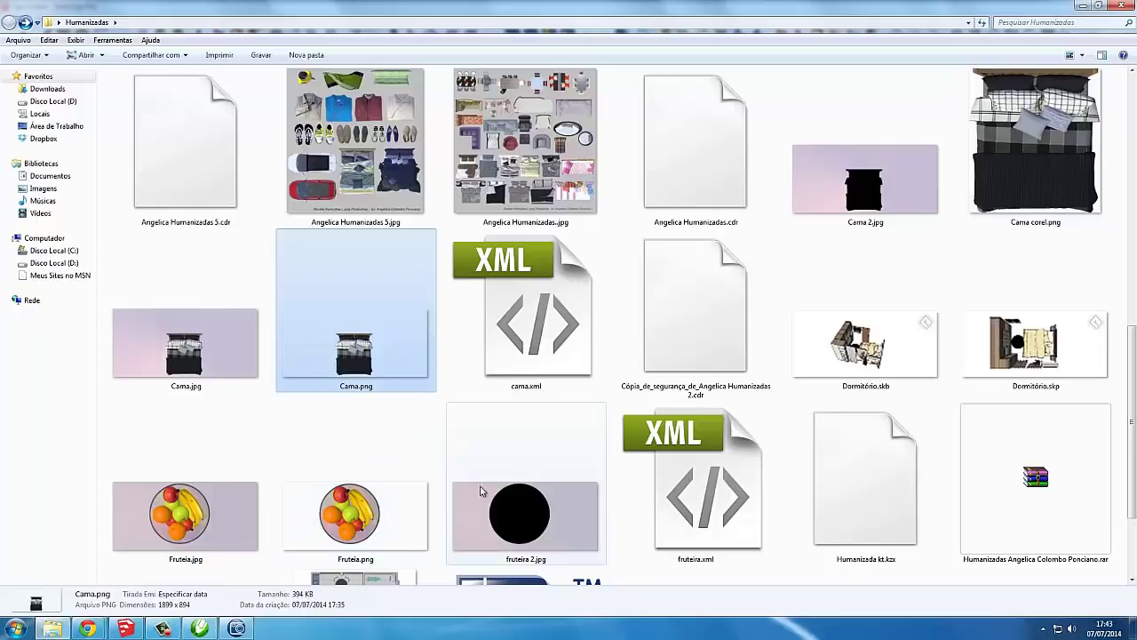
pyautogui.scroll(5, 436, 457)
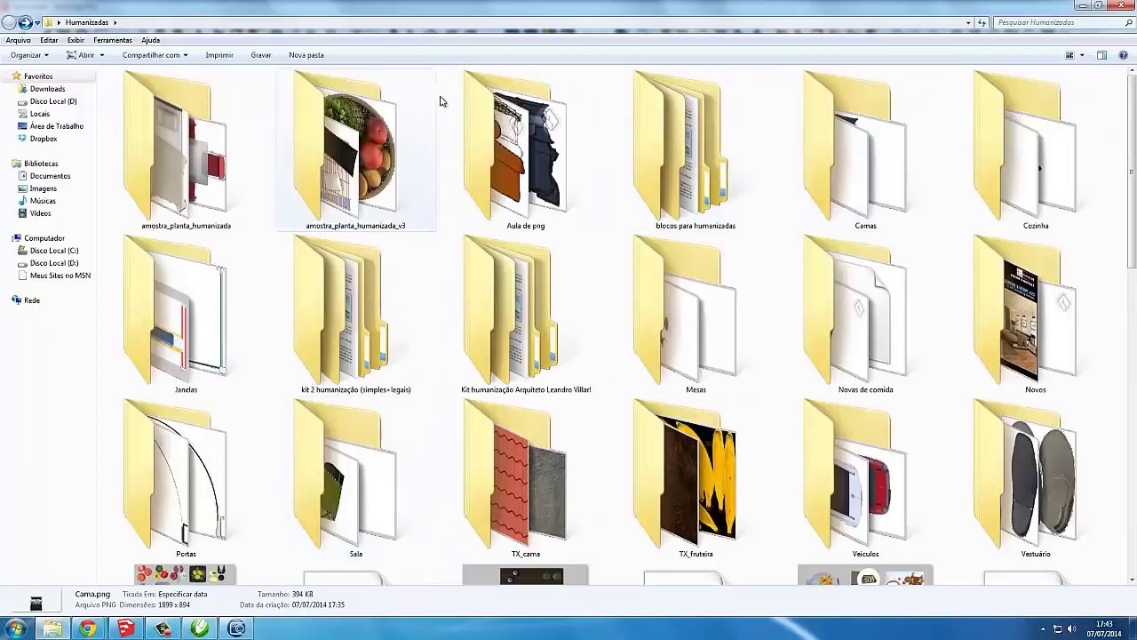
pyautogui.doubleClick(692, 178)
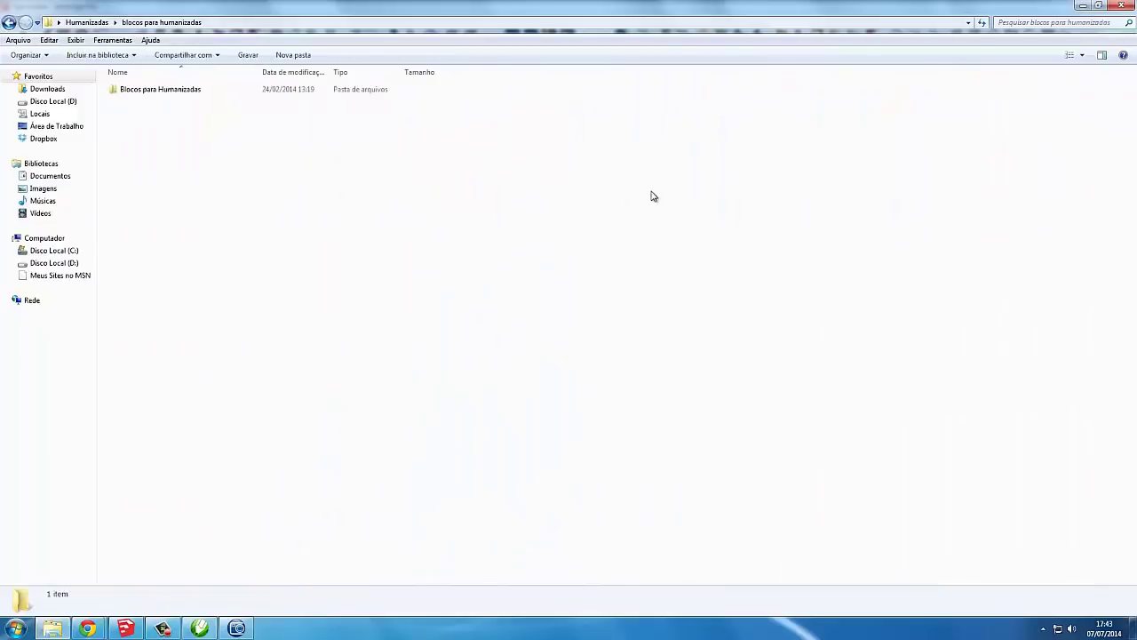
pyautogui.click(9, 23)
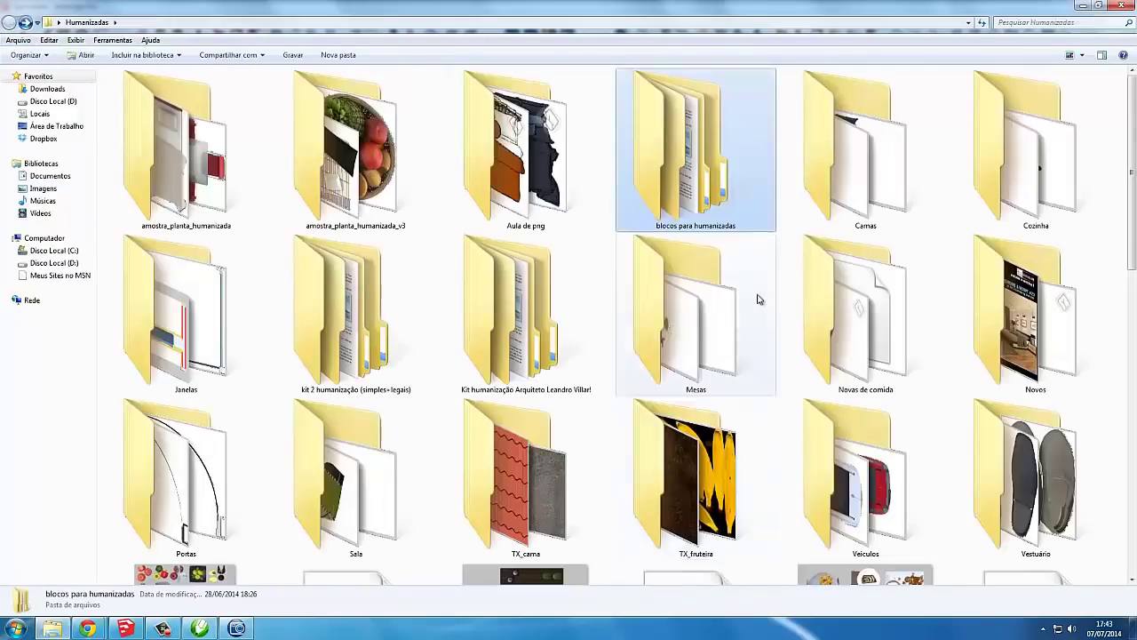
pyautogui.doubleClick(524, 151)
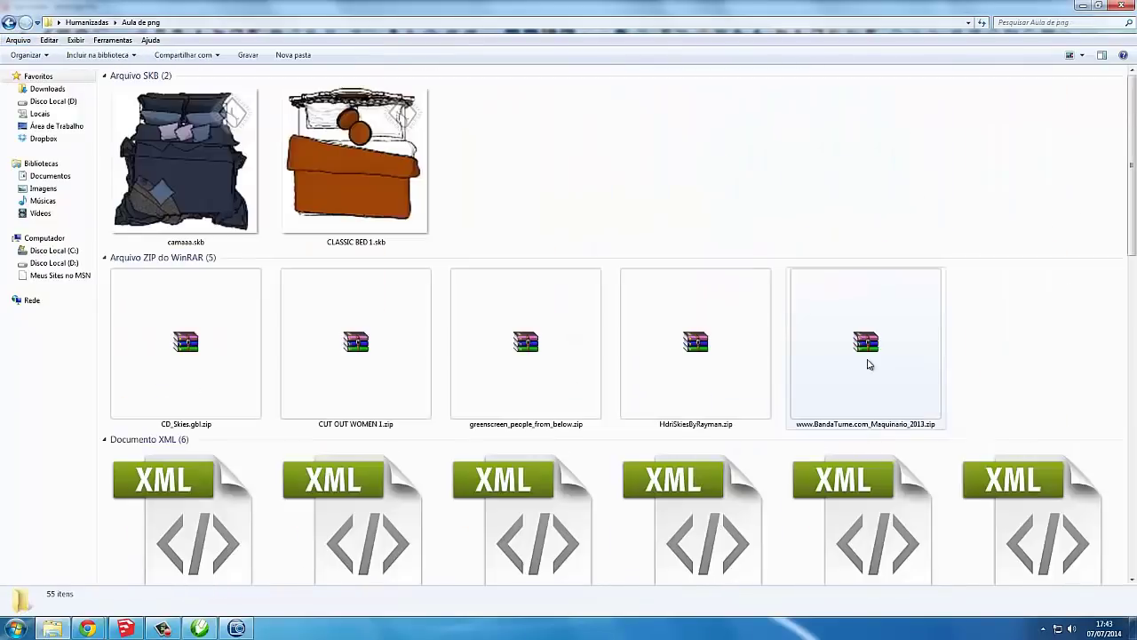
pyautogui.scroll(-3, 388, 254)
pyautogui.scroll(-4, 400, 248)
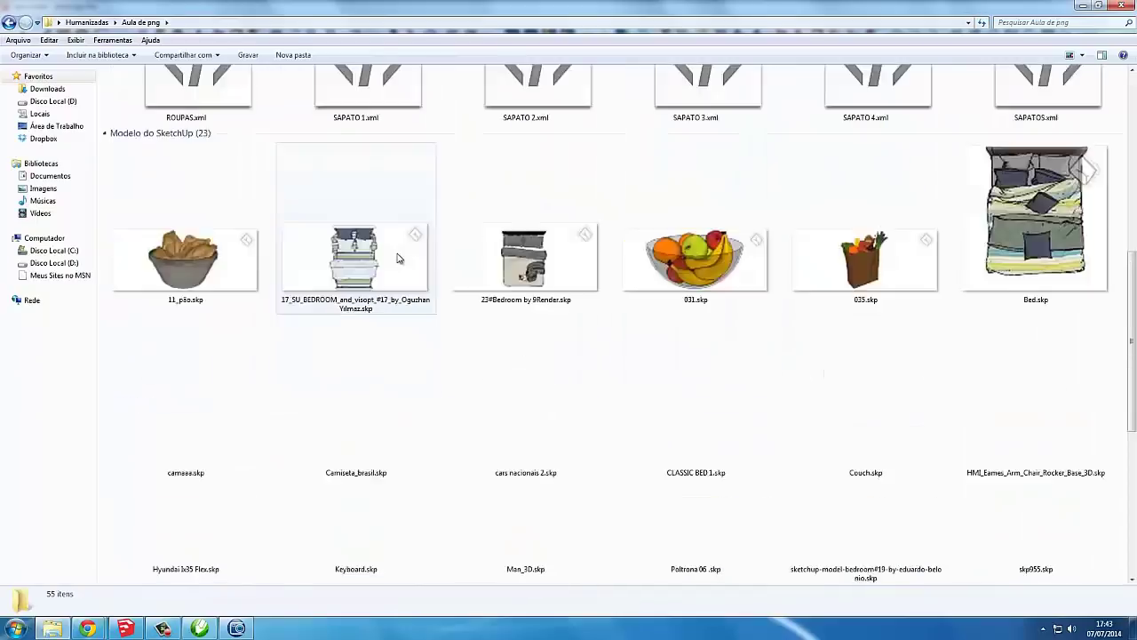
pyautogui.scroll(-5, 807, 257)
pyautogui.scroll(4, 816, 260)
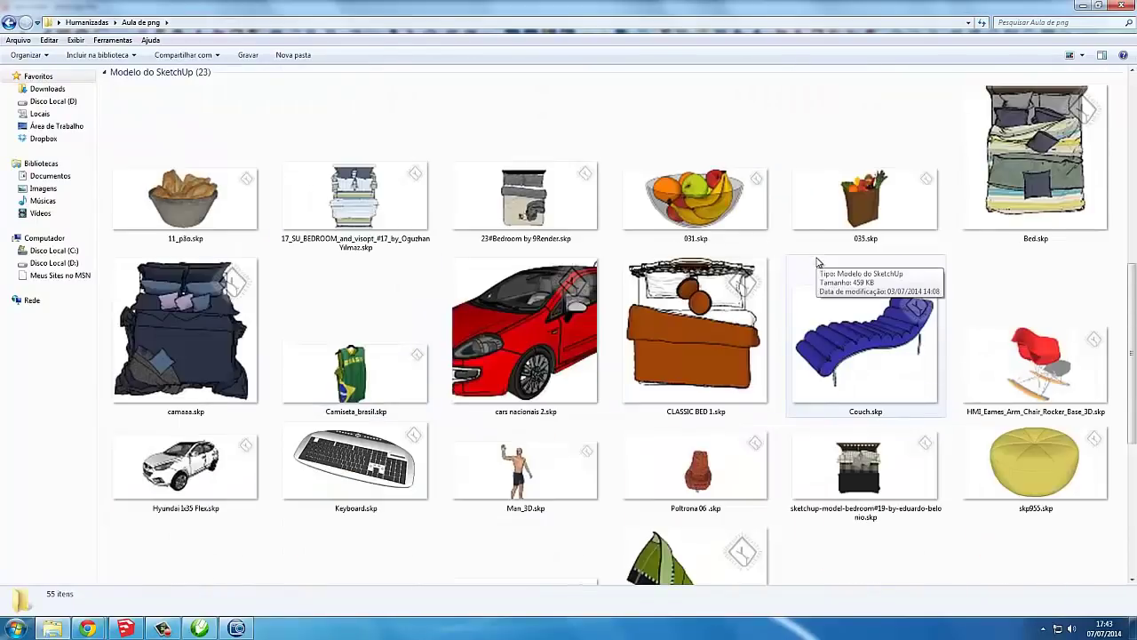
pyautogui.scroll(-5, 819, 262)
pyautogui.scroll(5, 819, 262)
pyautogui.write('c')
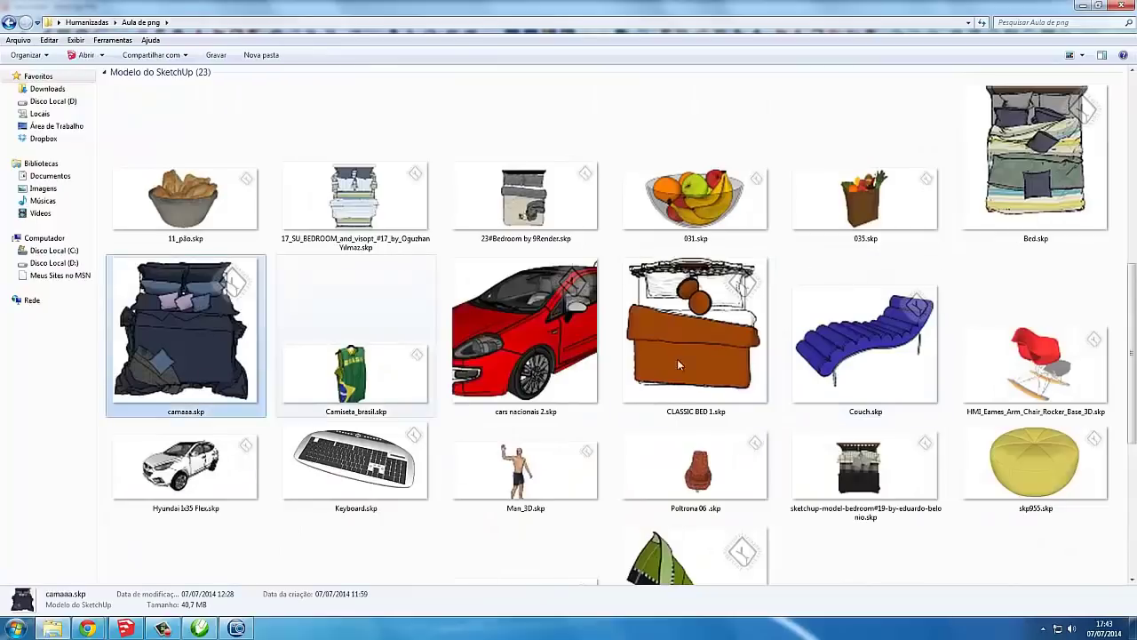
pyautogui.write('l')
pyautogui.click(893, 479)
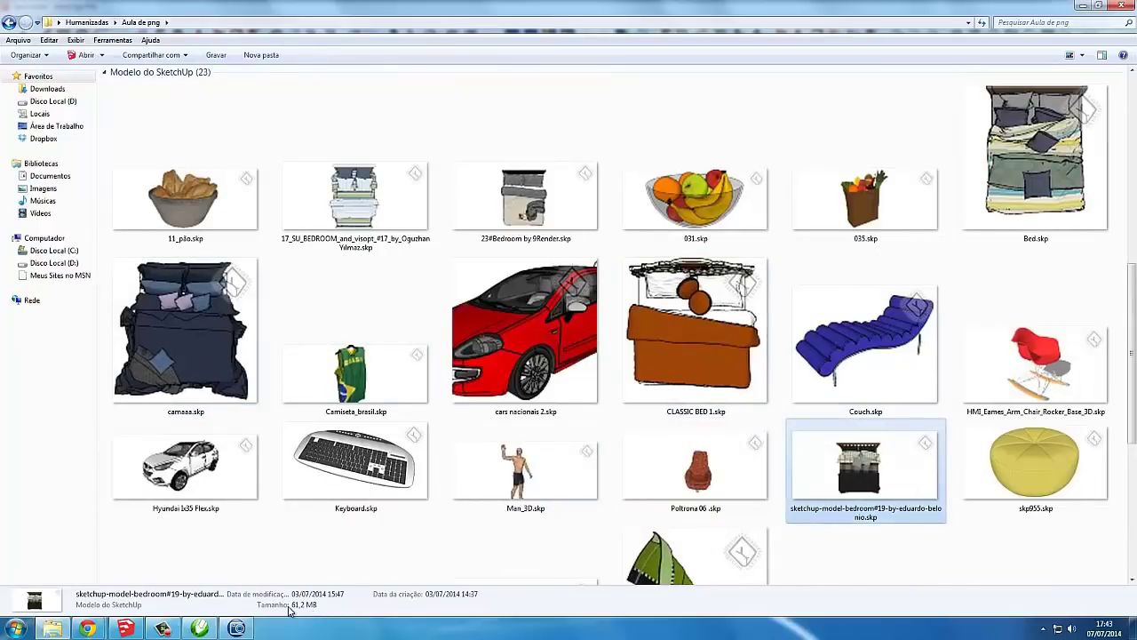
pyautogui.scroll(-3, 893, 503)
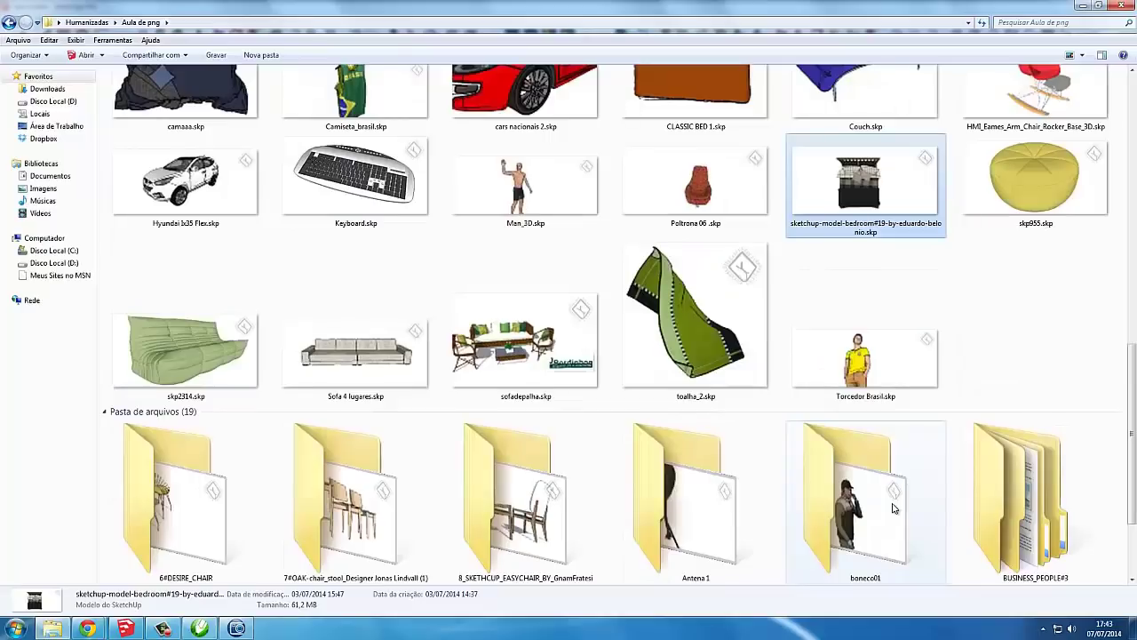
pyautogui.scroll(3, 969, 311)
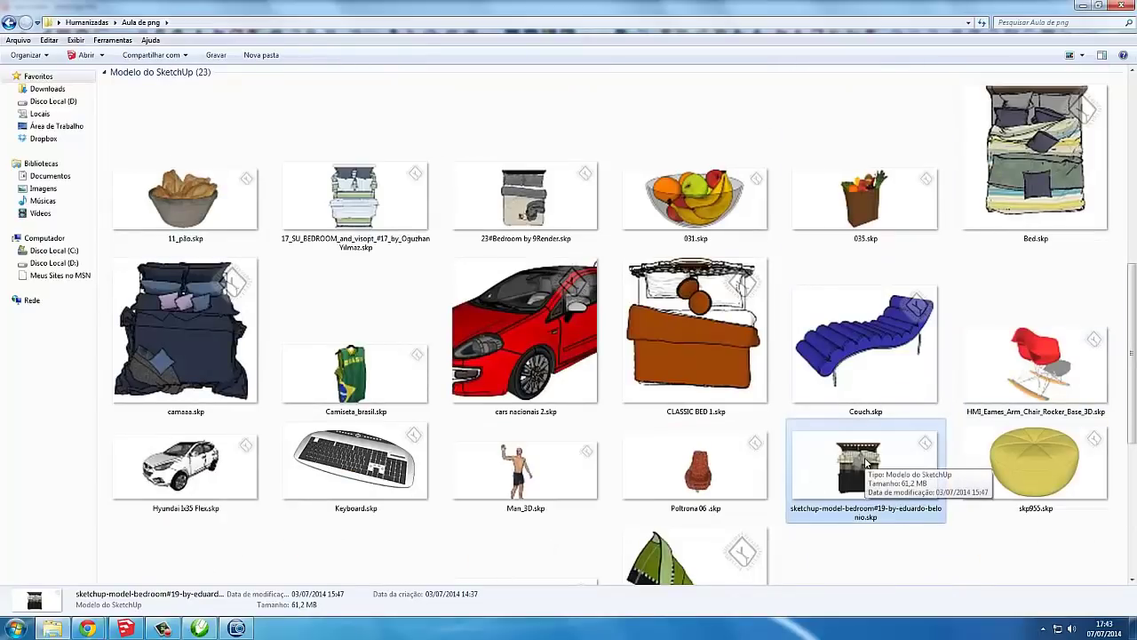
pyautogui.scroll(-3, 866, 462)
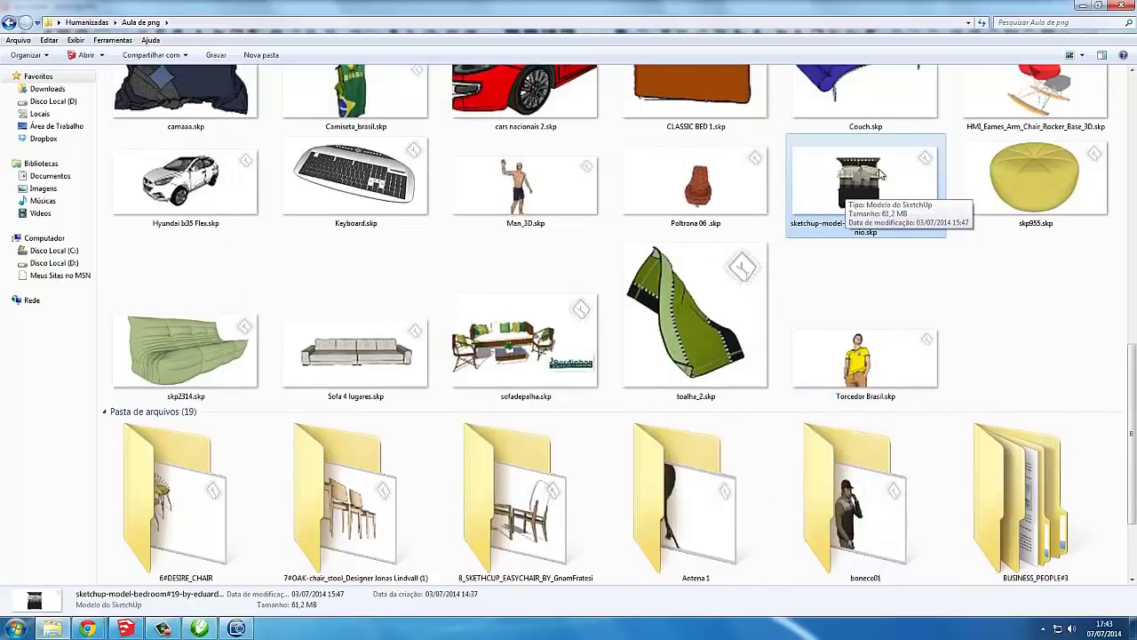
pyautogui.scroll(3, 770, 236)
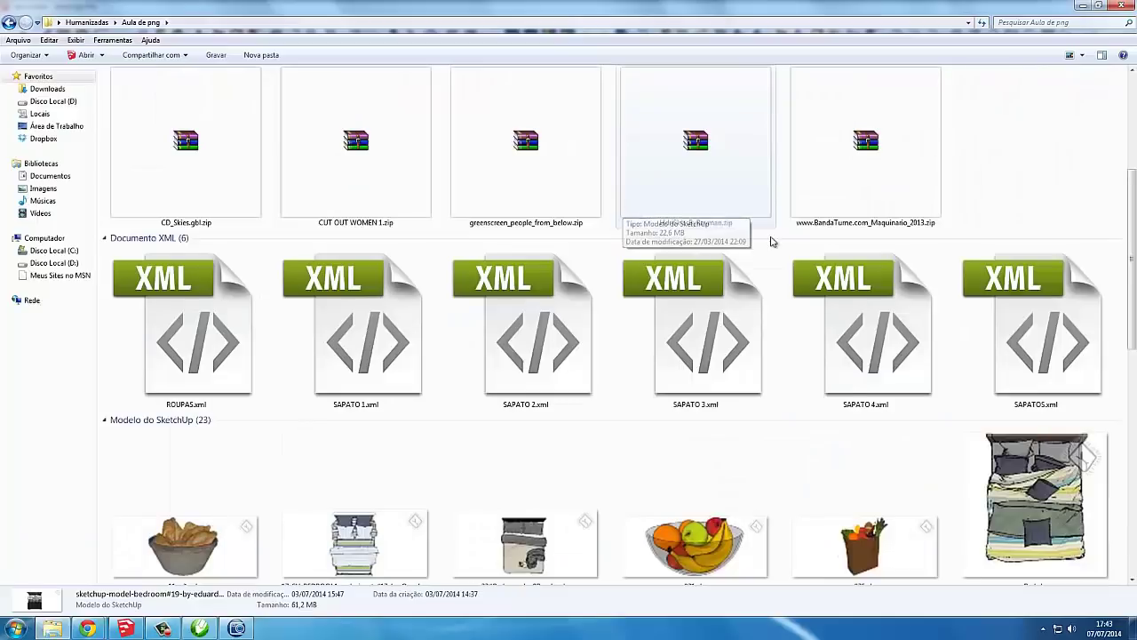
pyautogui.scroll(-3, 770, 236)
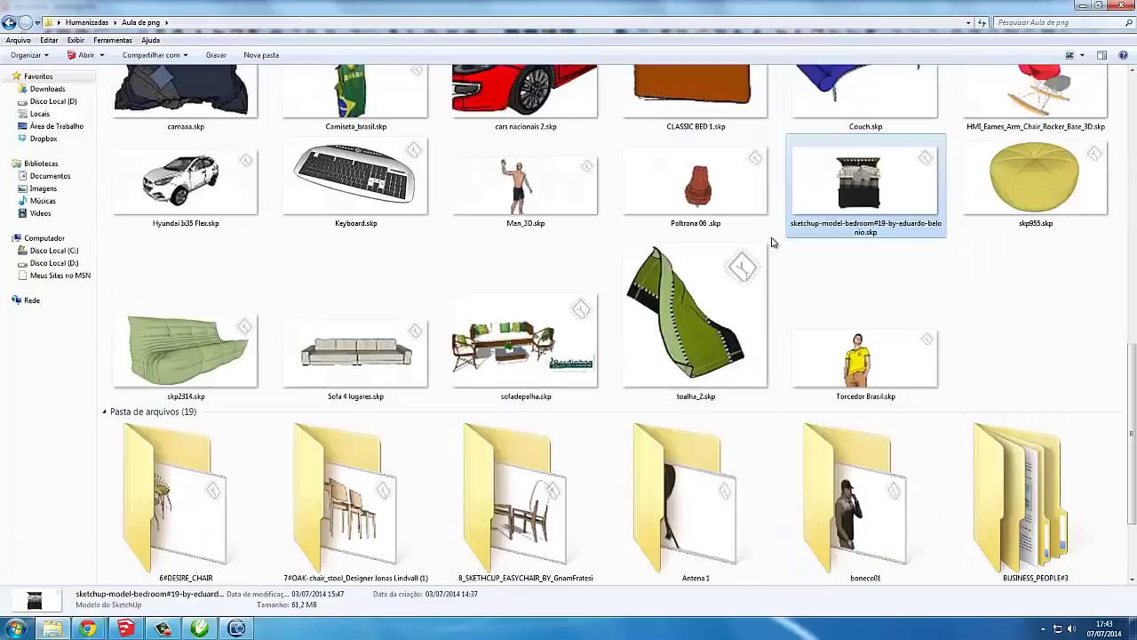
pyautogui.click(46, 466)
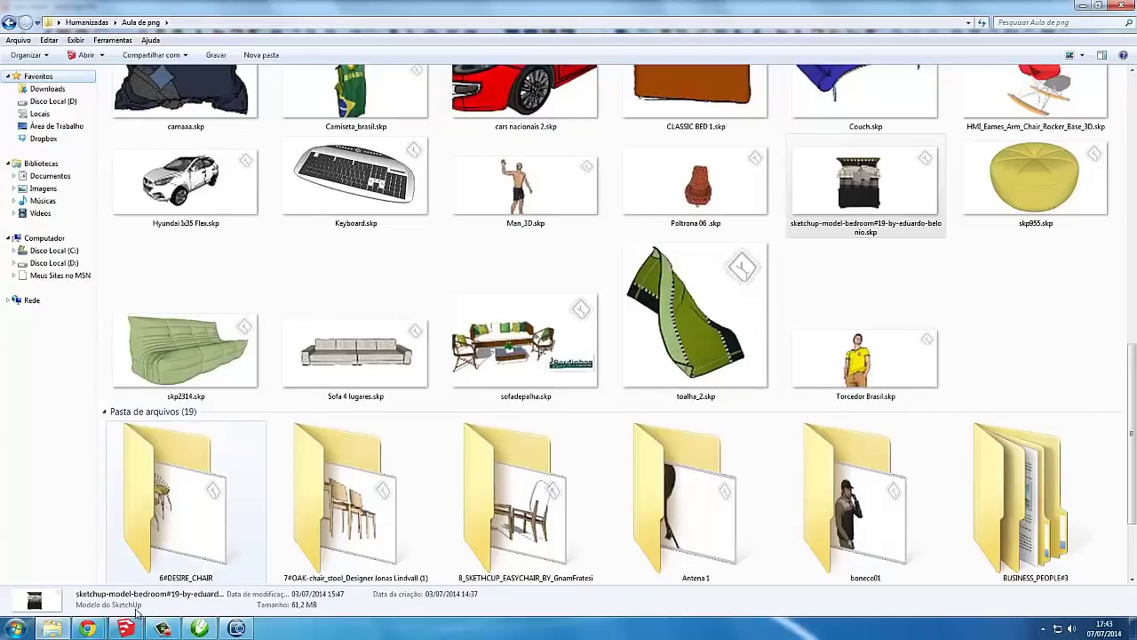
pyautogui.moveTo(87, 628)
pyautogui.moveTo(204, 560)
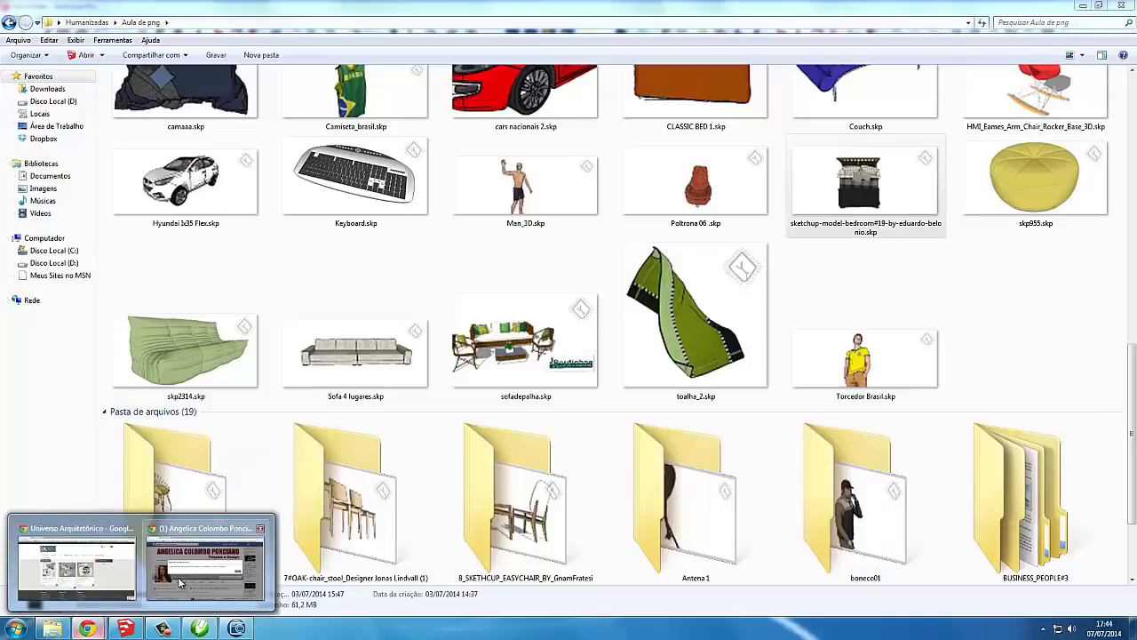
# - Bring the Facebook window forward, dismiss the error, and switch between the community and profile tabs
pyautogui.click(178, 582)
pyautogui.click(884, 336)
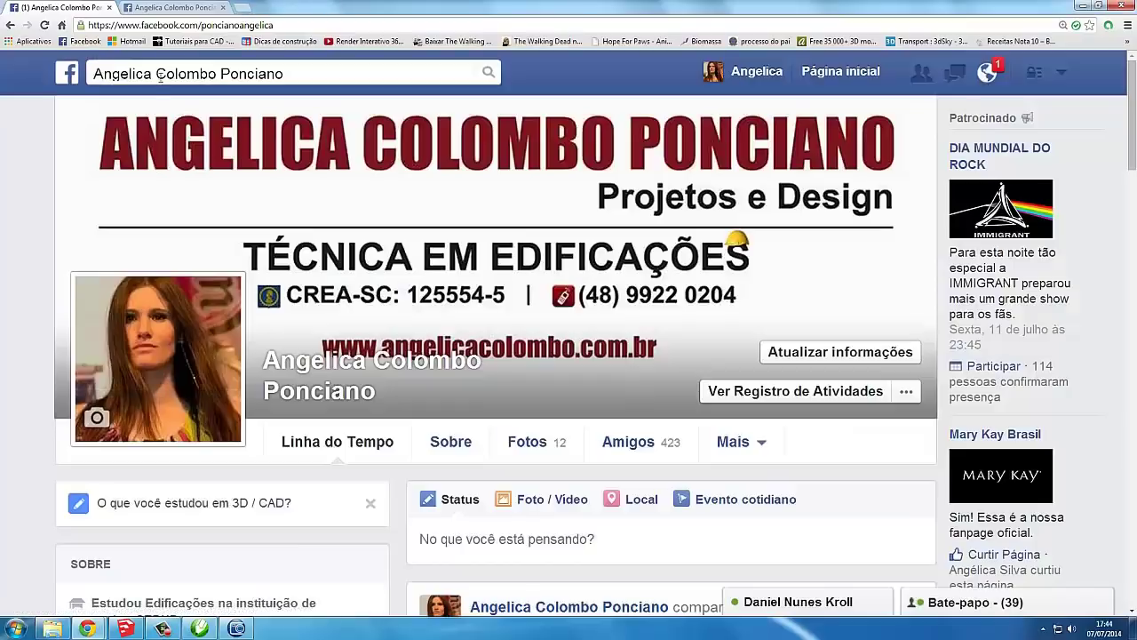
pyautogui.click(172, 6)
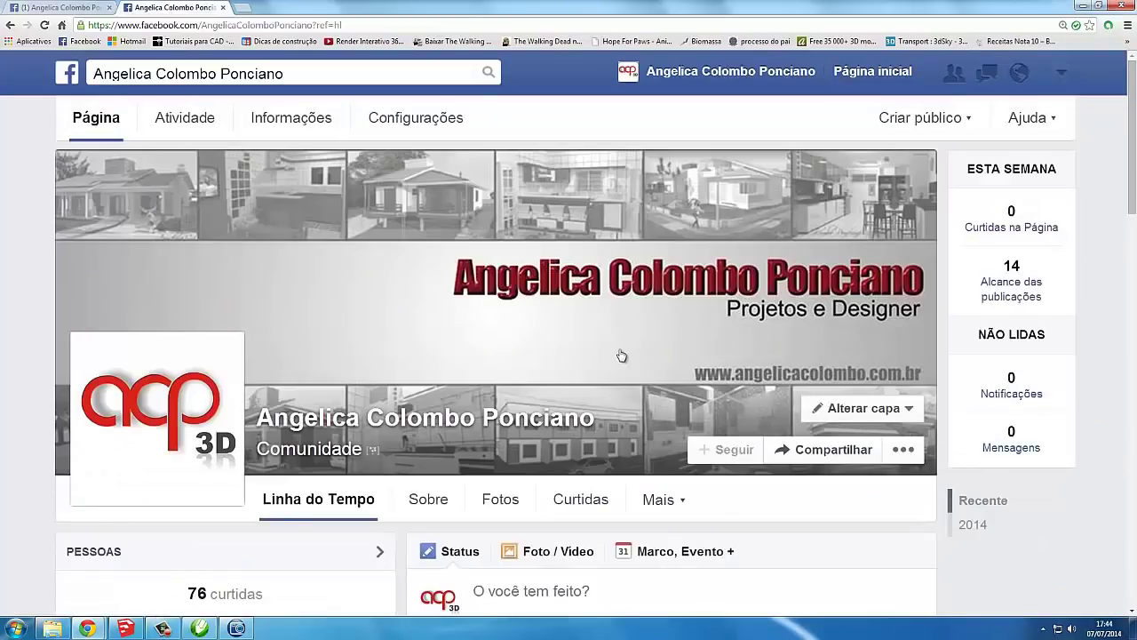
pyautogui.hotkey('ctrl', 'Tab')
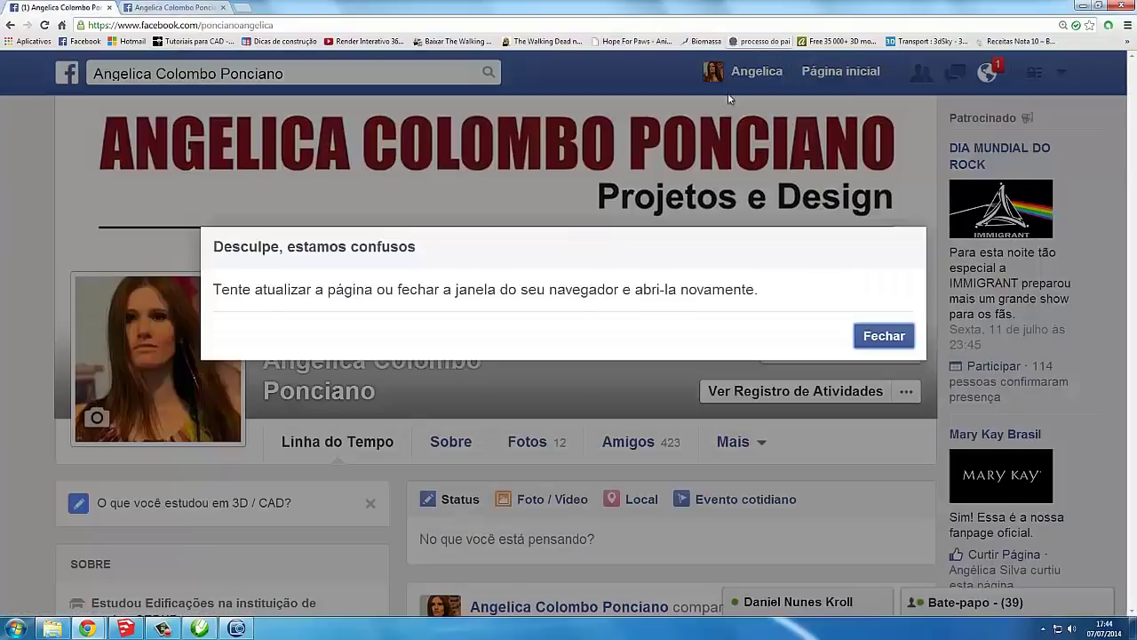
pyautogui.click(884, 336)
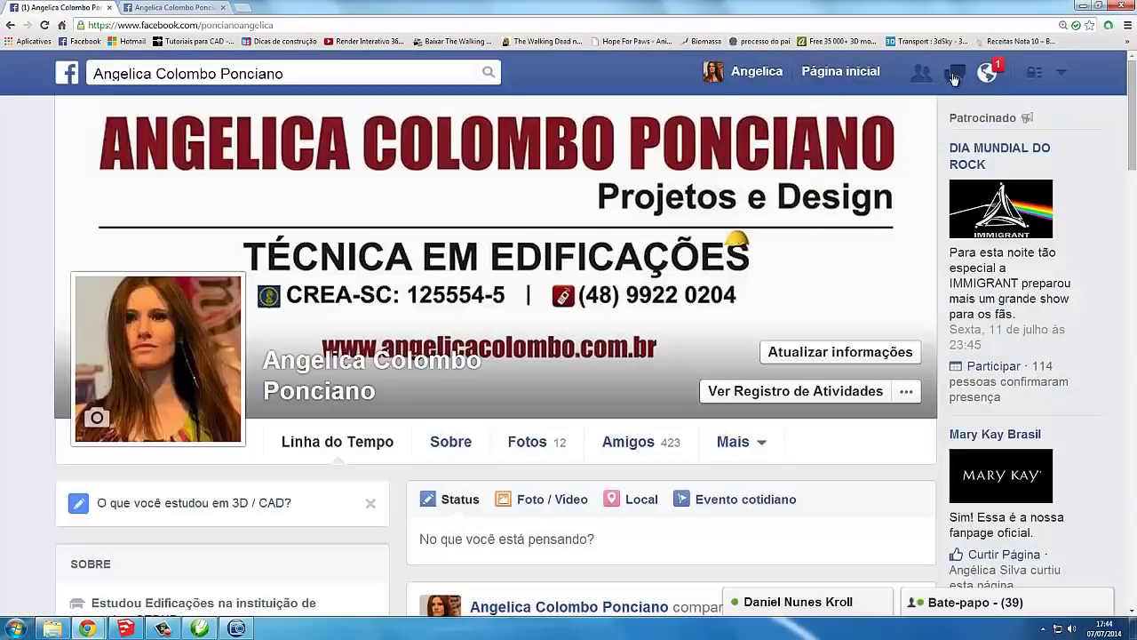
# - Open and close the messages inbox, browse the community page, then return to the Explorer models folder
pyautogui.click(956, 75)
pyautogui.click(956, 76)
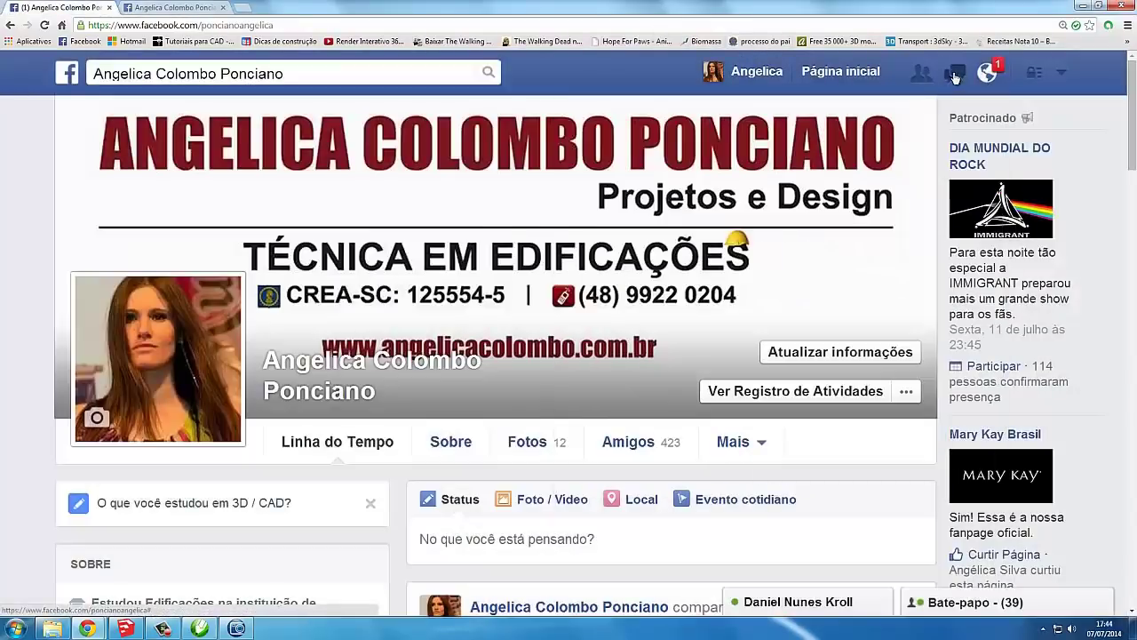
pyautogui.click(188, 7)
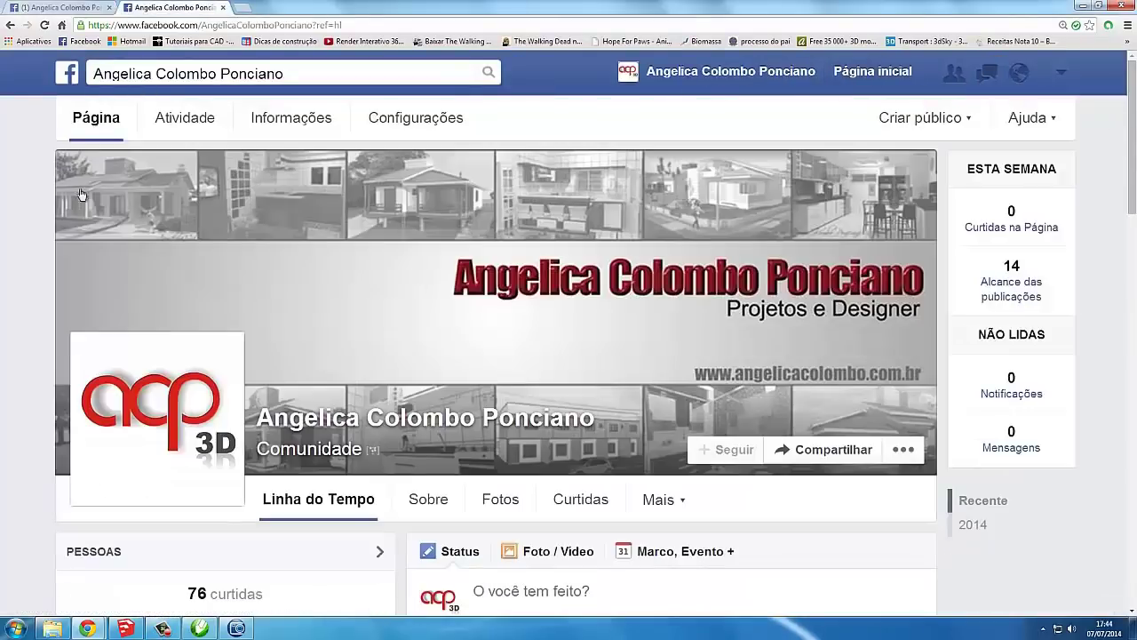
pyautogui.scroll(-2, 35, 224)
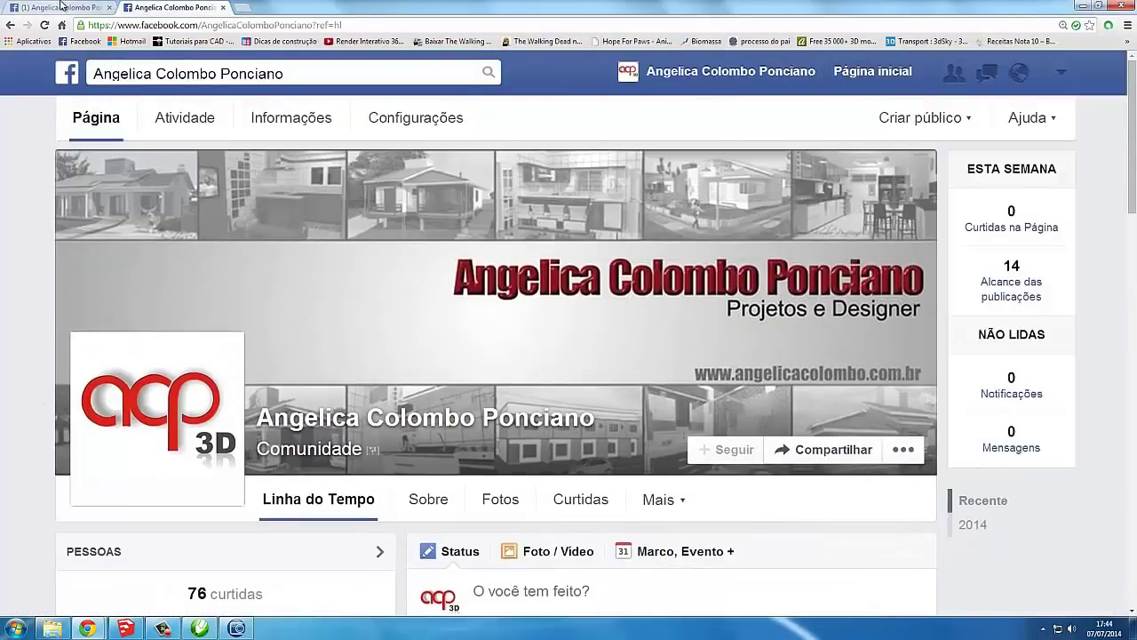
pyautogui.click(63, 6)
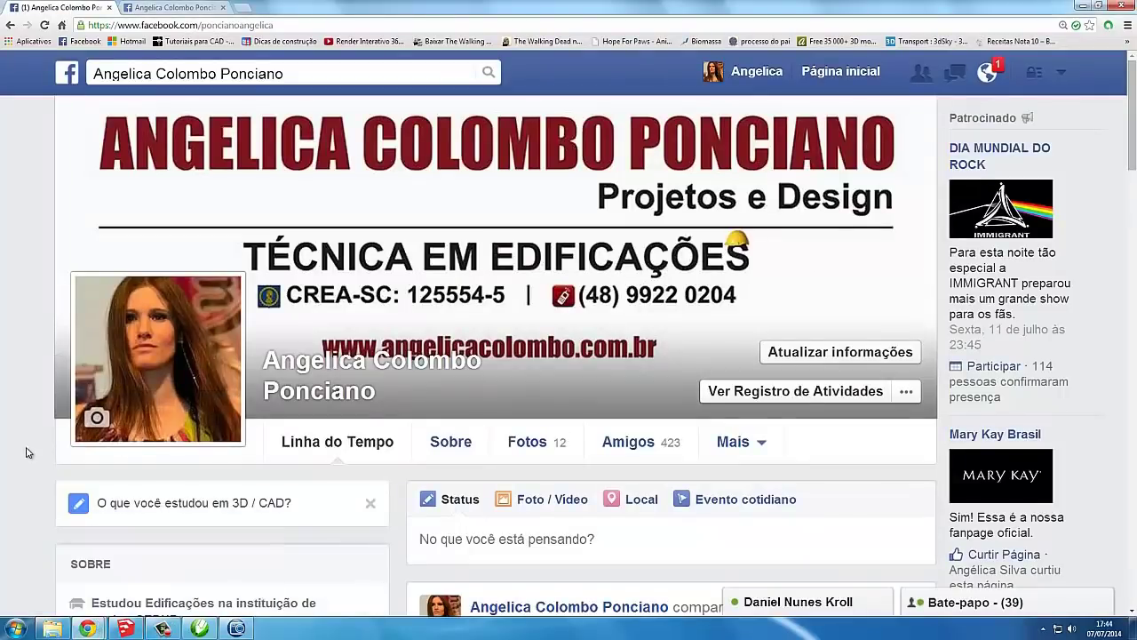
pyautogui.moveTo(222, 582)
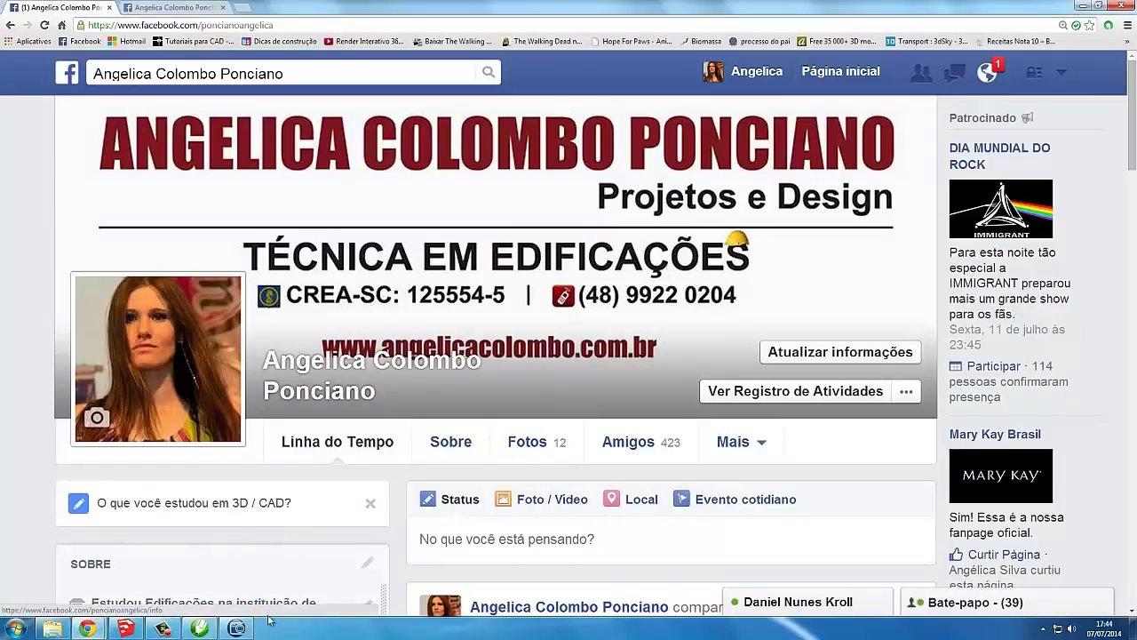
pyautogui.click(52, 628)
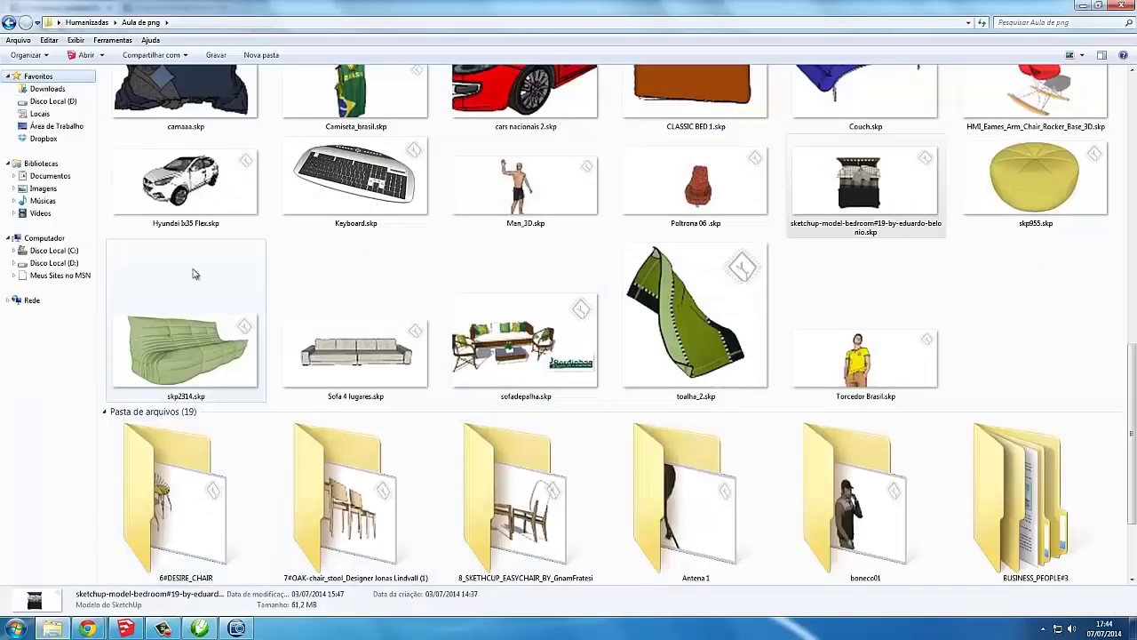
# - Open the third humanized image sheet from Humanizadas and page forward to the bed silhouette image
pyautogui.click(8, 23)
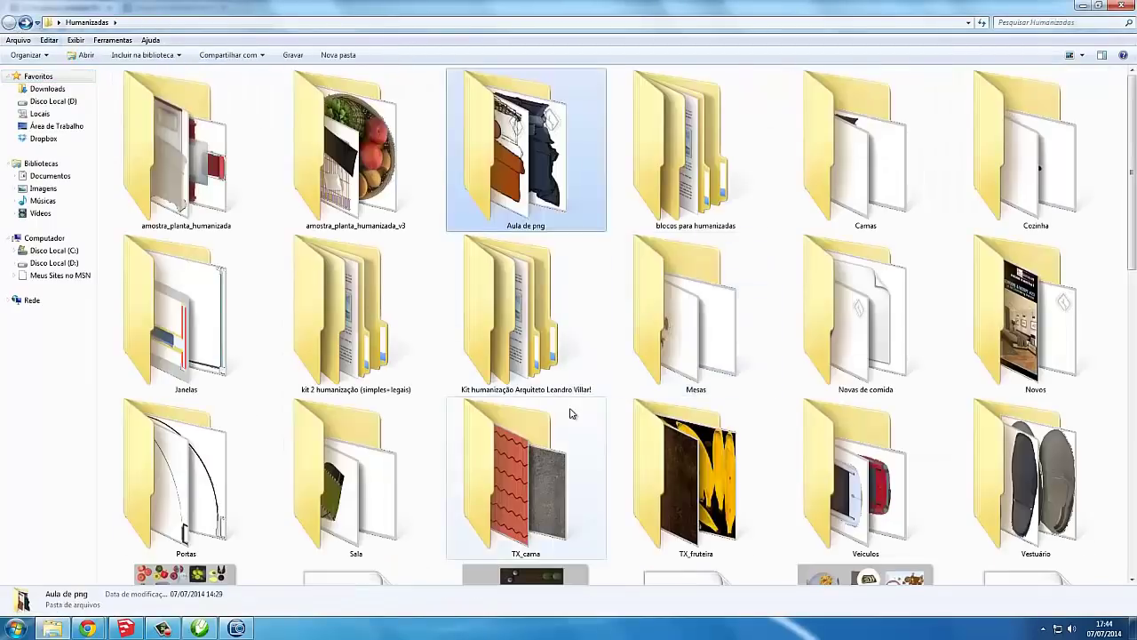
pyautogui.scroll(-4, 578, 400)
pyautogui.scroll(2, 537, 317)
pyautogui.doubleClick(538, 317)
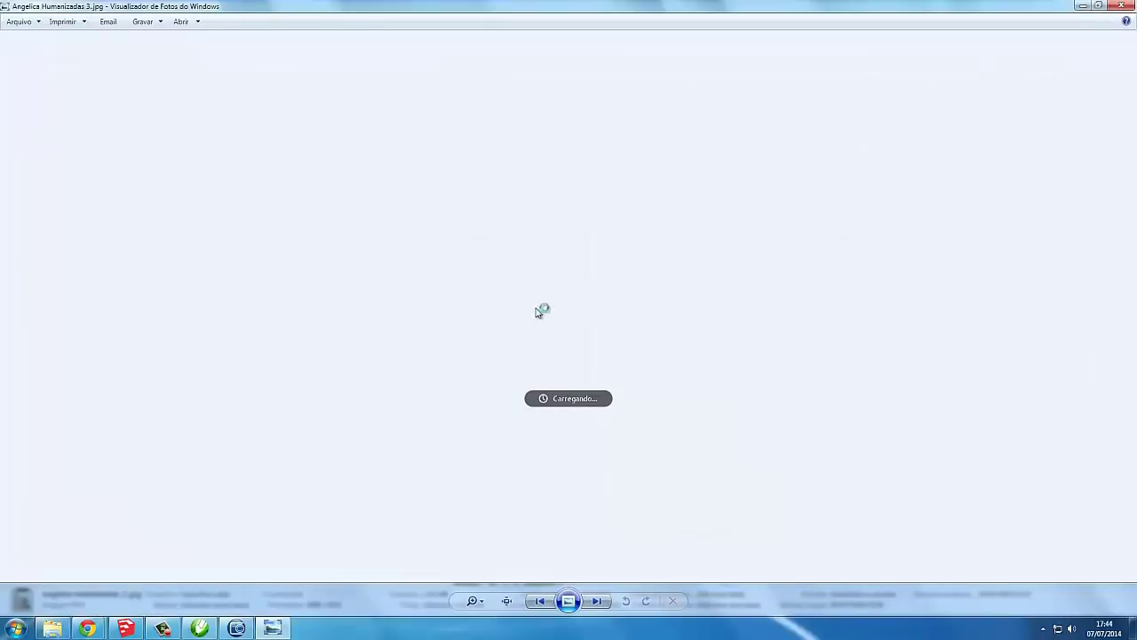
pyautogui.press('Right')
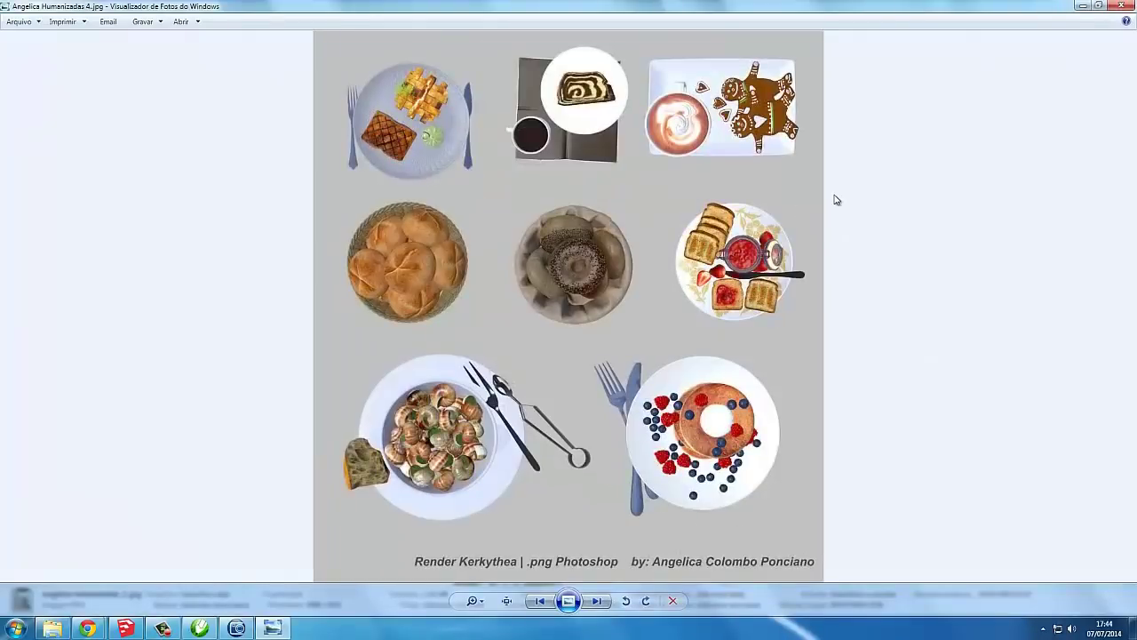
pyautogui.press('Right')
pyautogui.press('Right')
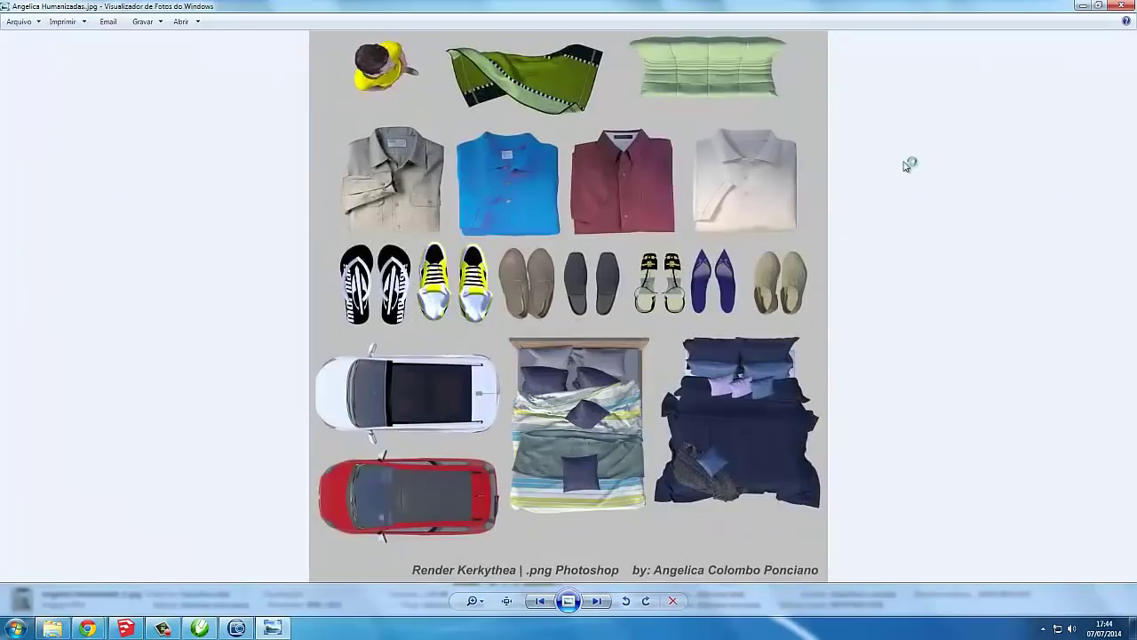
pyautogui.press('Right')
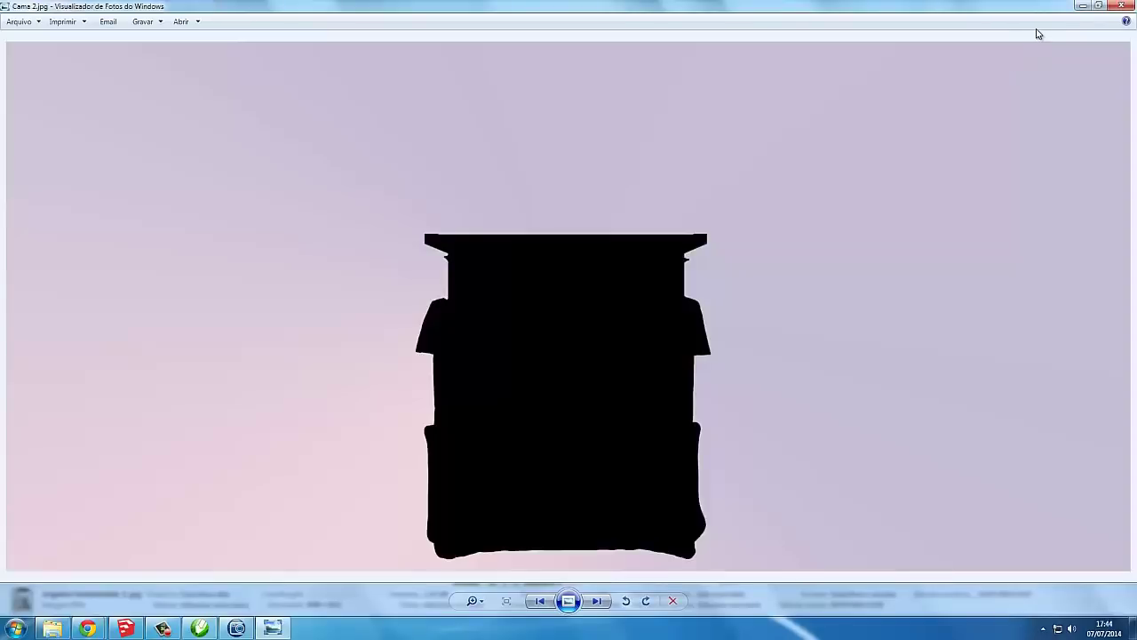
pyautogui.press('Right')
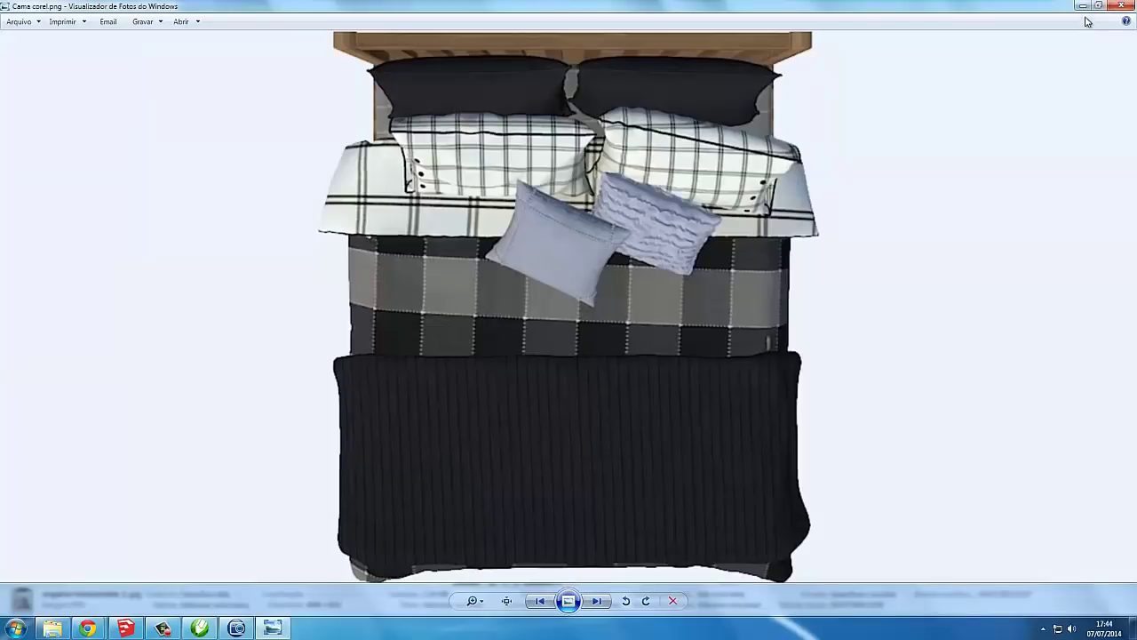
# - Page through to the fruit bowl and furnished floor plan images, then close Photo Viewer
pyautogui.click(598, 603)
pyautogui.click(598, 602)
pyautogui.click(598, 602)
pyautogui.click(598, 603)
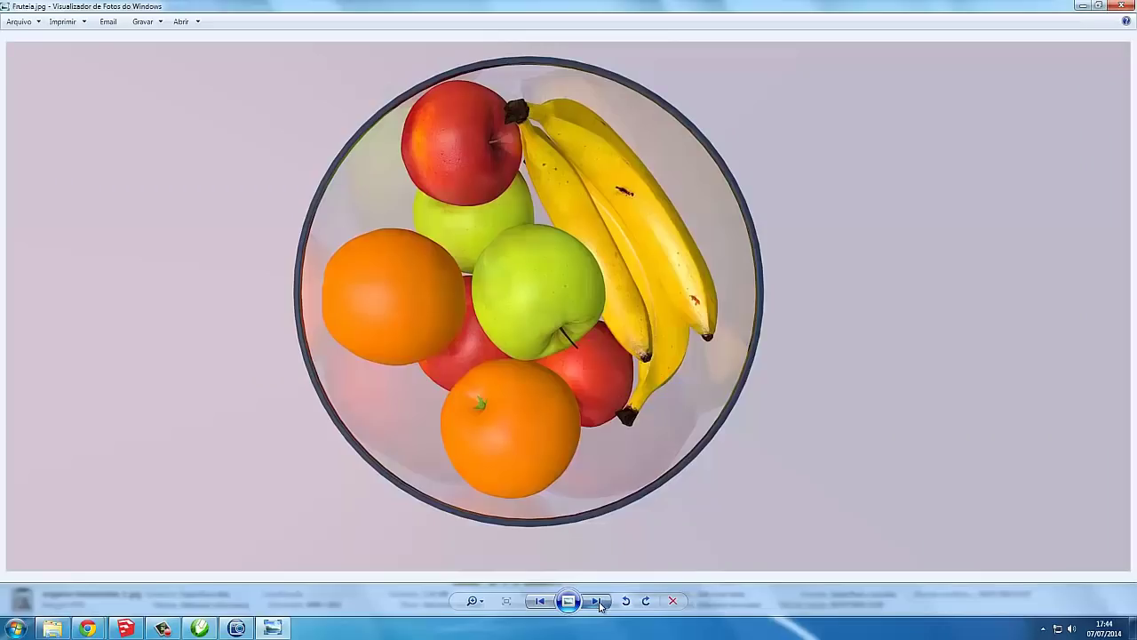
pyautogui.click(598, 602)
pyautogui.click(598, 602)
pyautogui.click(598, 603)
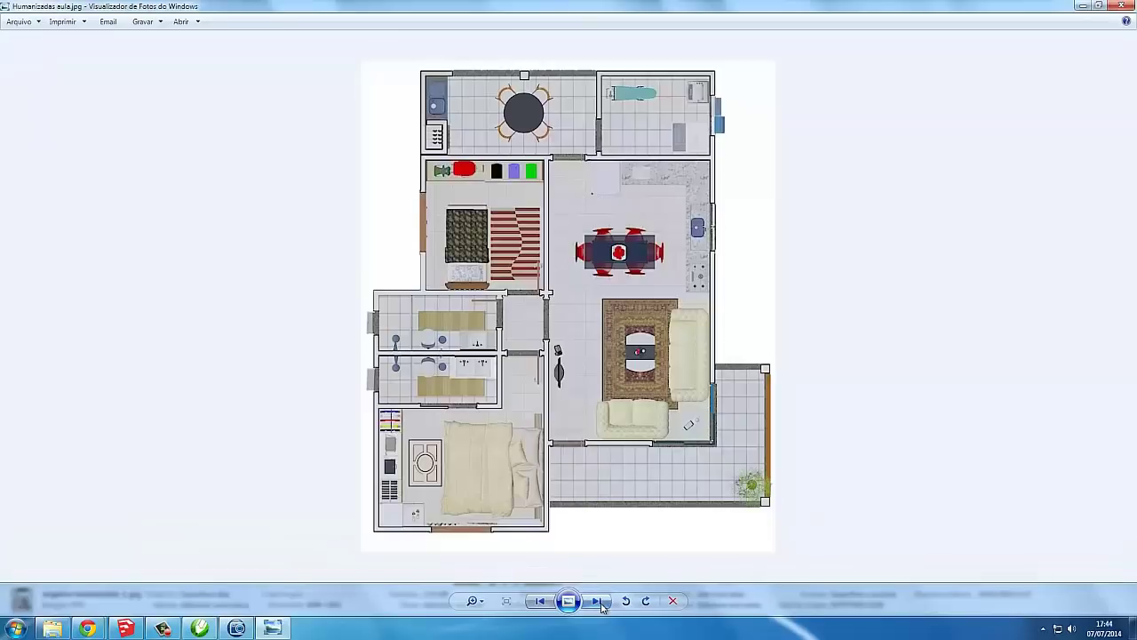
pyautogui.click(1122, 5)
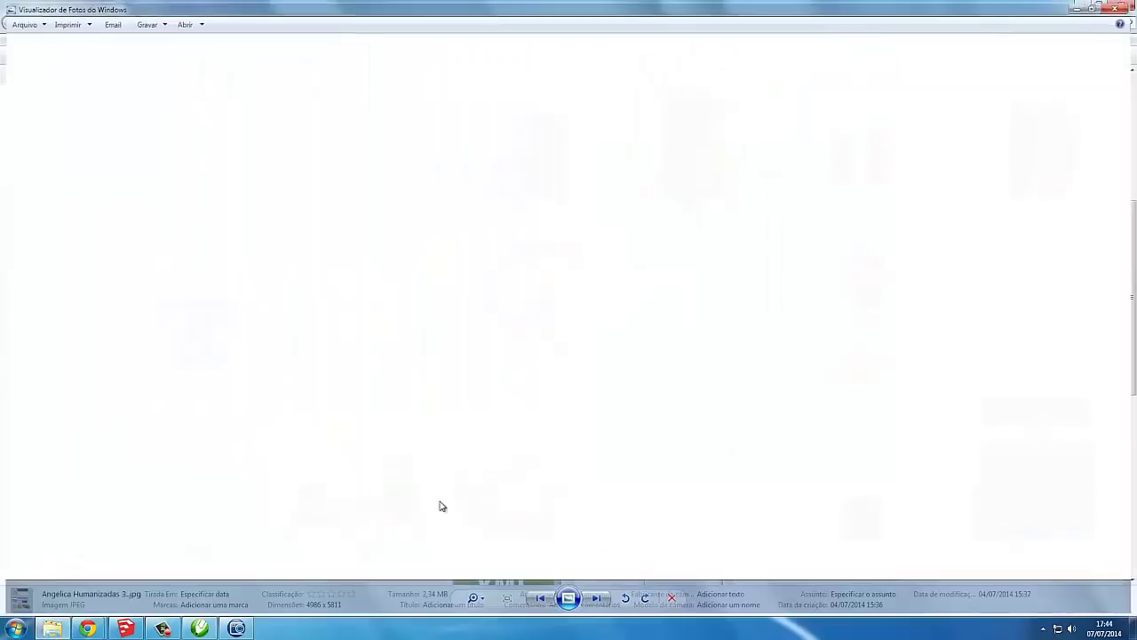
pyautogui.click(164, 631)
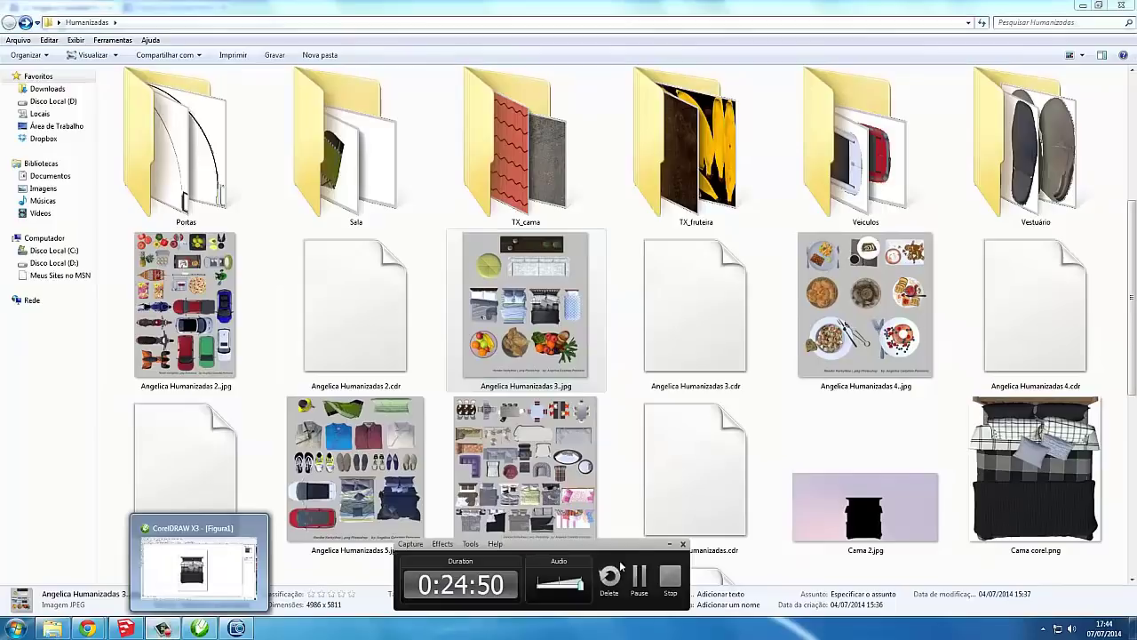